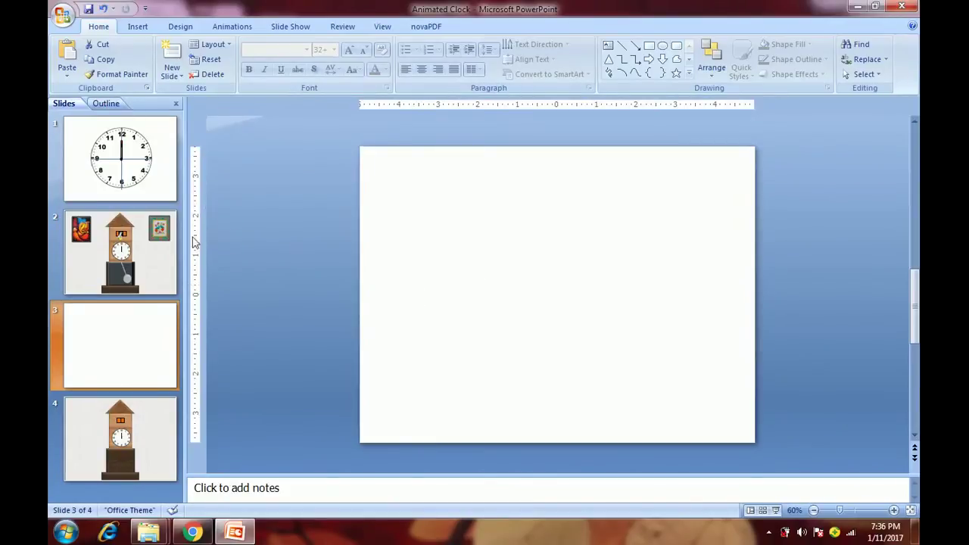
Step: Search the clip art collections for "wall clock"
{"action": "left_click", "coordinate": [140, 27]}
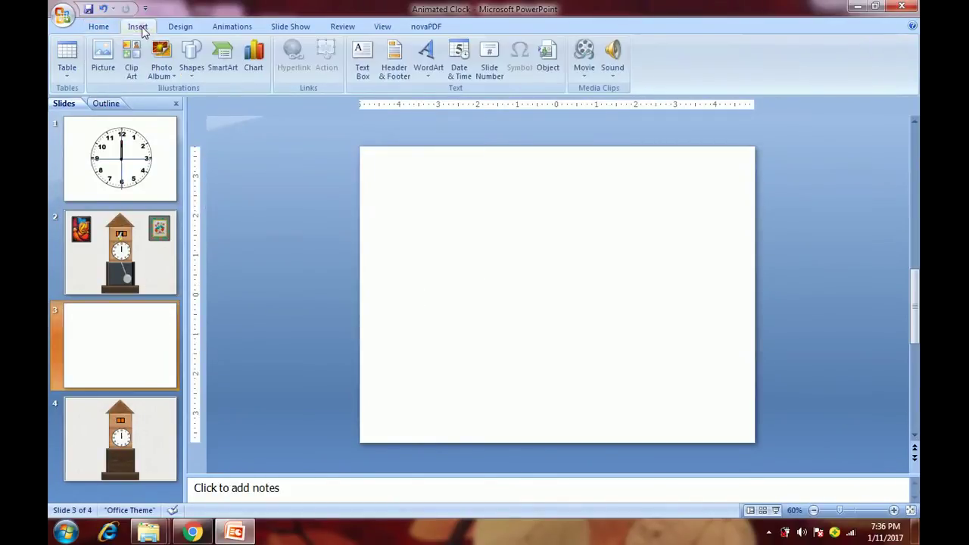
{"action": "left_click", "coordinate": [131, 64]}
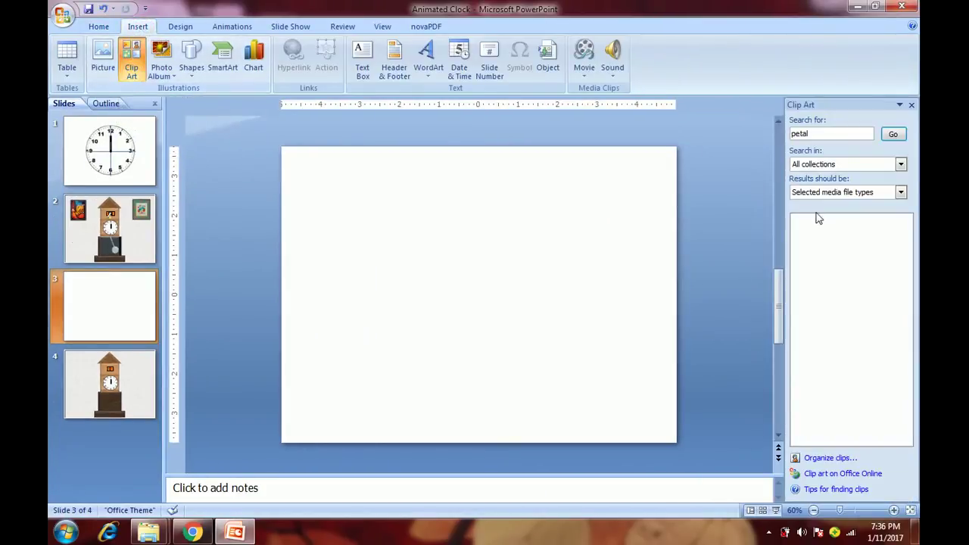
{"action": "left_click", "coordinate": [831, 134]}
{"action": "double_click", "coordinate": [831, 134]}
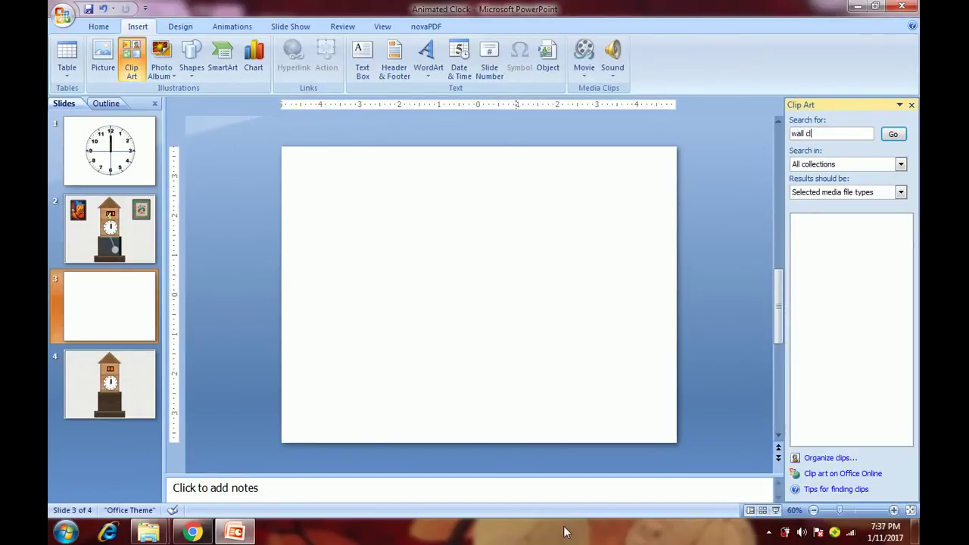
{"action": "key", "text": "Return"}
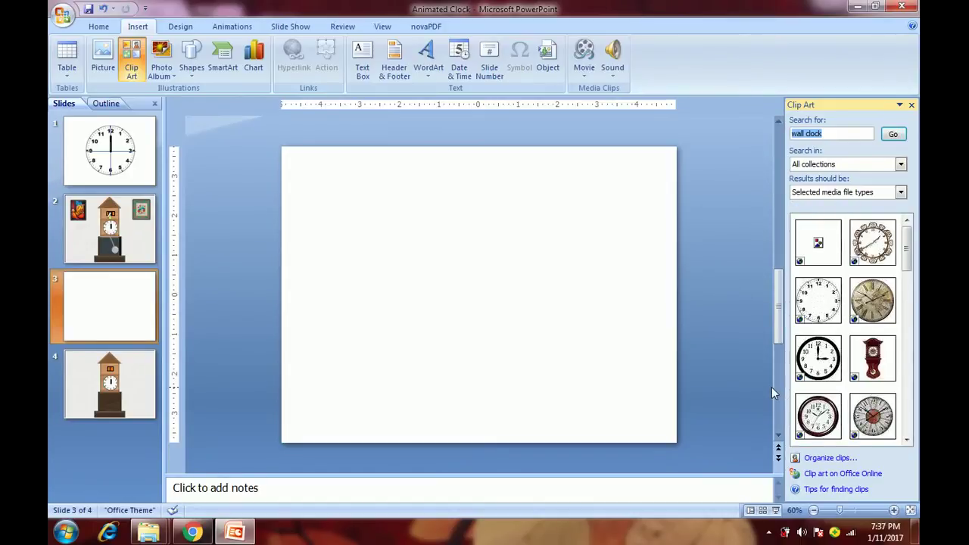
Step: Insert the 600 x 600 pixel clock face without hands from the clip art results onto slide 3
{"action": "mouse_move", "coordinate": [818, 314]}
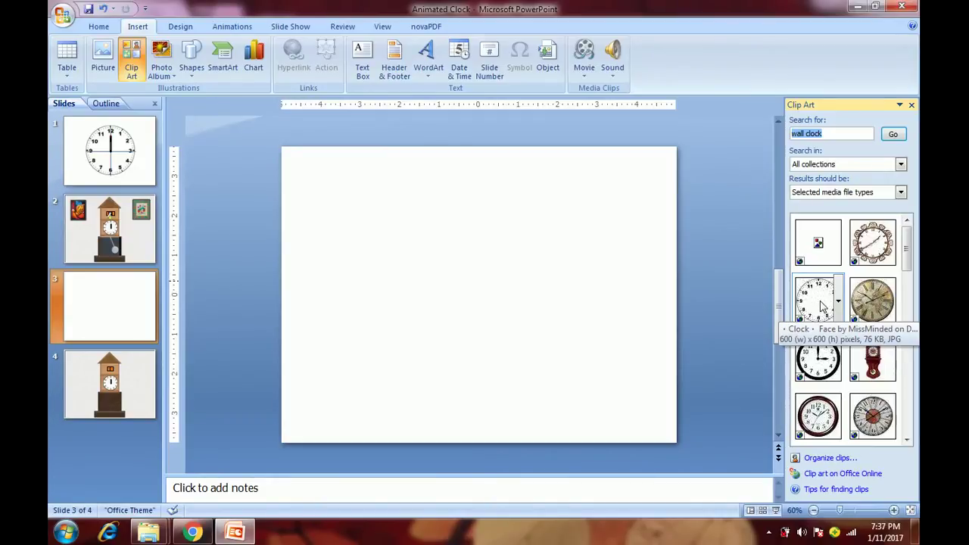
{"action": "left_click", "coordinate": [822, 305]}
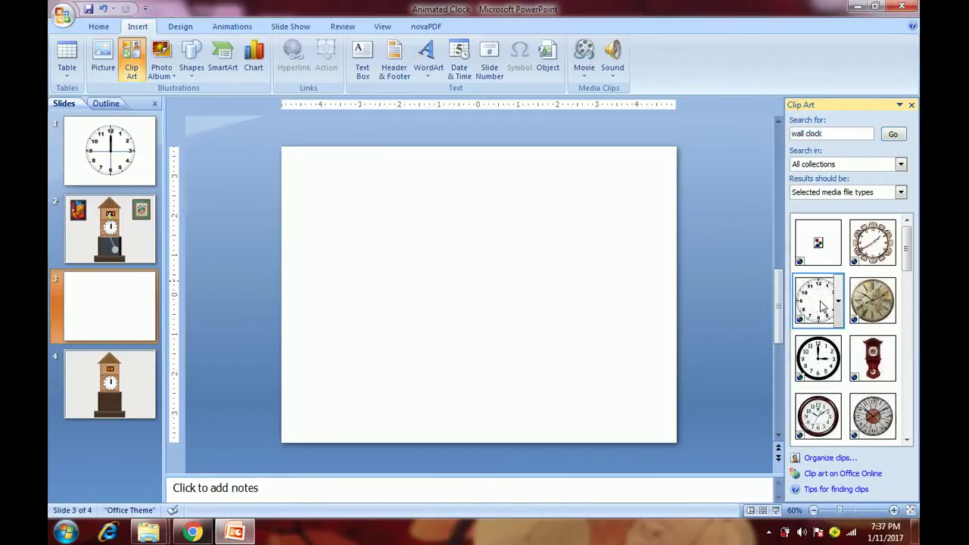
{"action": "left_click", "coordinate": [829, 303]}
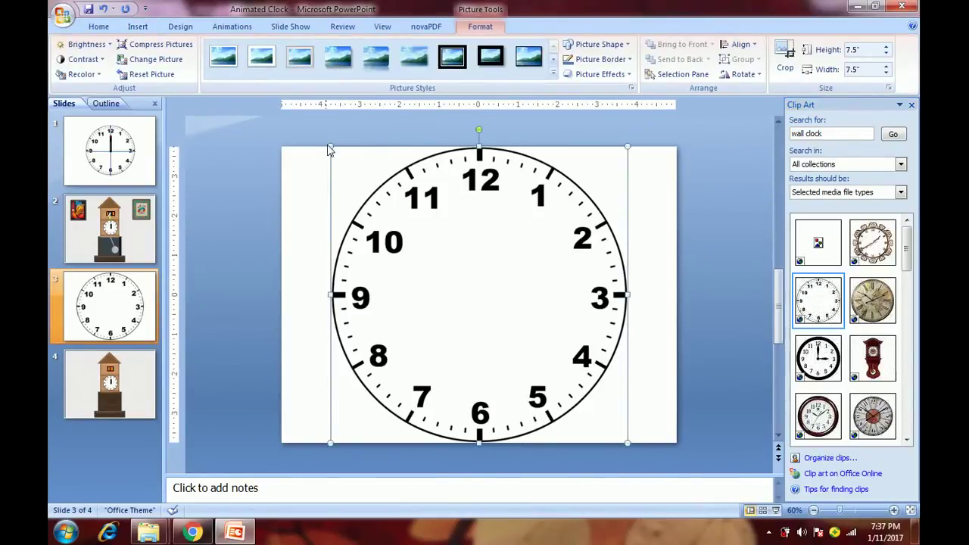
Step: Shrink the clock face to 6.25" by 6.25" and center it on the slide
{"action": "left_click_drag", "start_coordinate": [327, 145], "coordinate": [378, 197]}
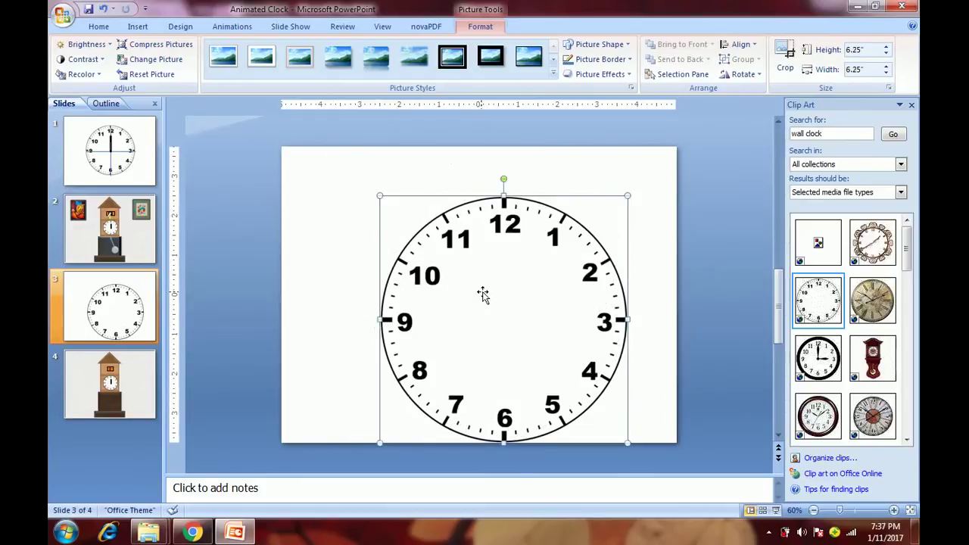
{"action": "left_click_drag", "start_coordinate": [485, 292], "coordinate": [455, 260]}
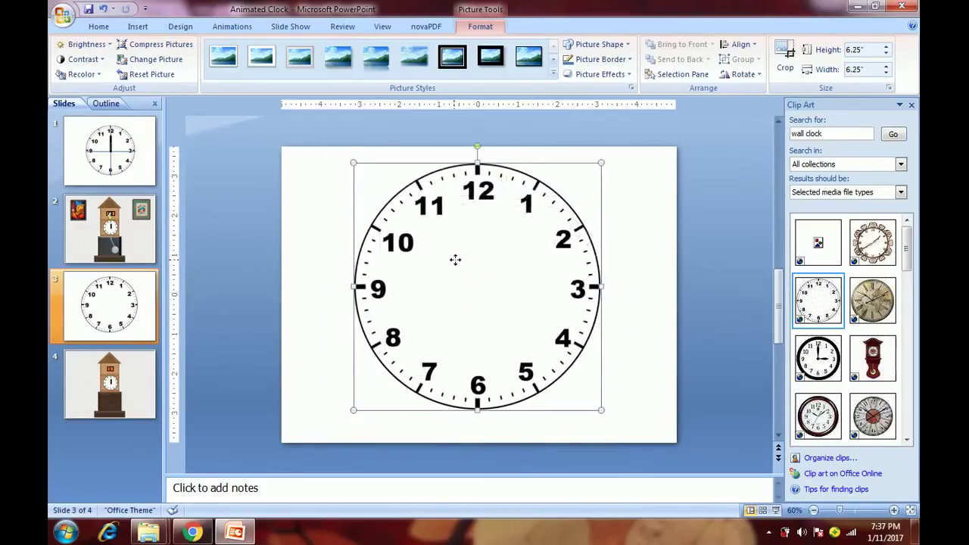
{"action": "left_click", "coordinate": [670, 259]}
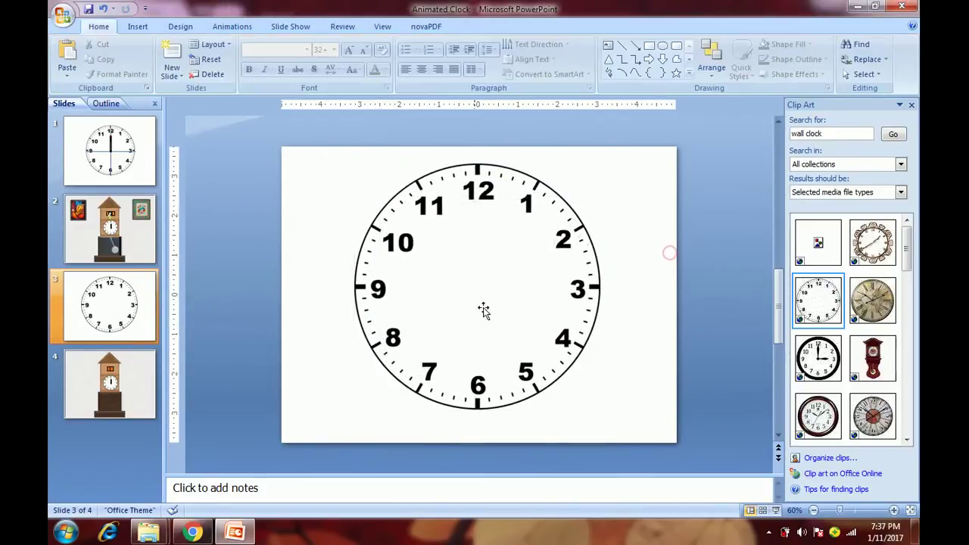
Step: Draw a straight vertical guide line across the clock face from the 12 mark to the 6 mark
{"action": "left_click", "coordinate": [137, 27]}
{"action": "left_click", "coordinate": [193, 75]}
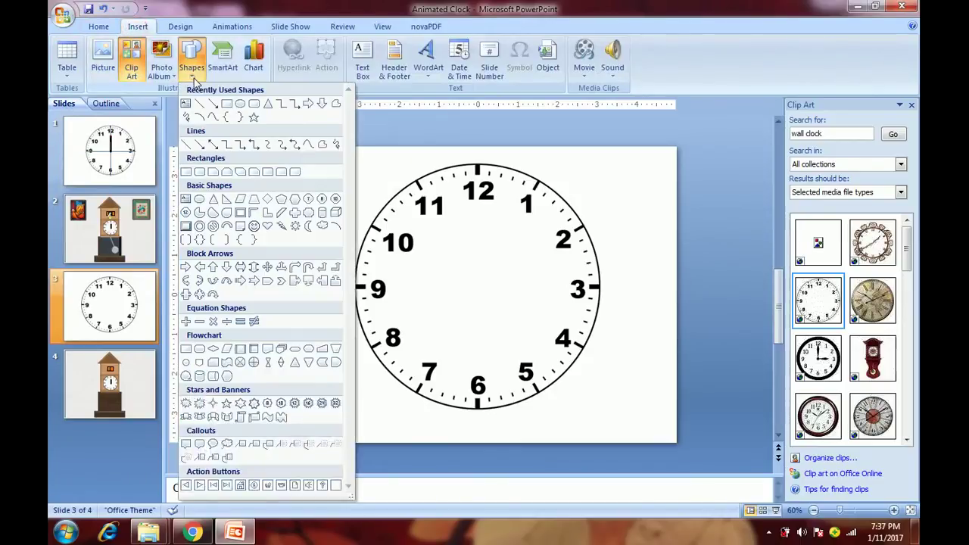
{"action": "left_click", "coordinate": [200, 104]}
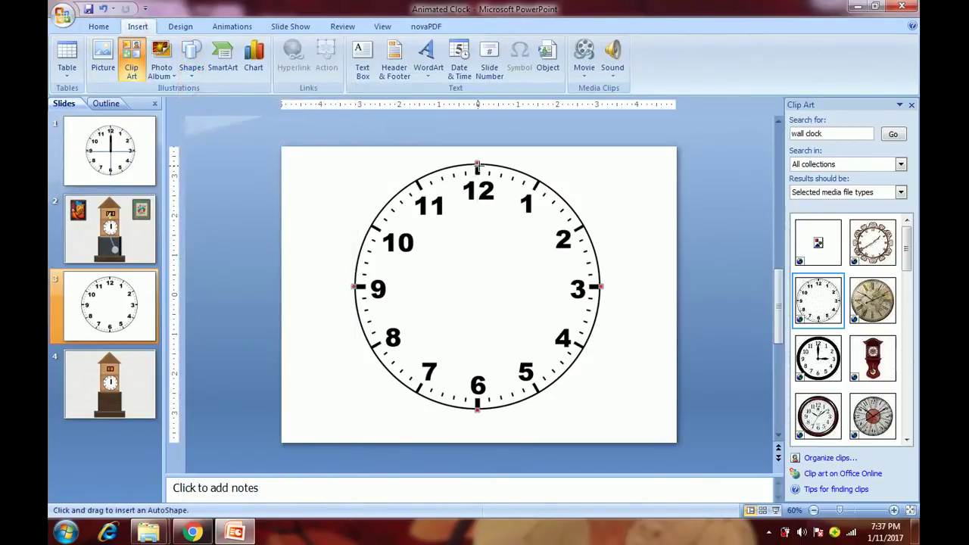
{"action": "left_click_drag", "start_coordinate": [477, 164], "coordinate": [477, 410]}
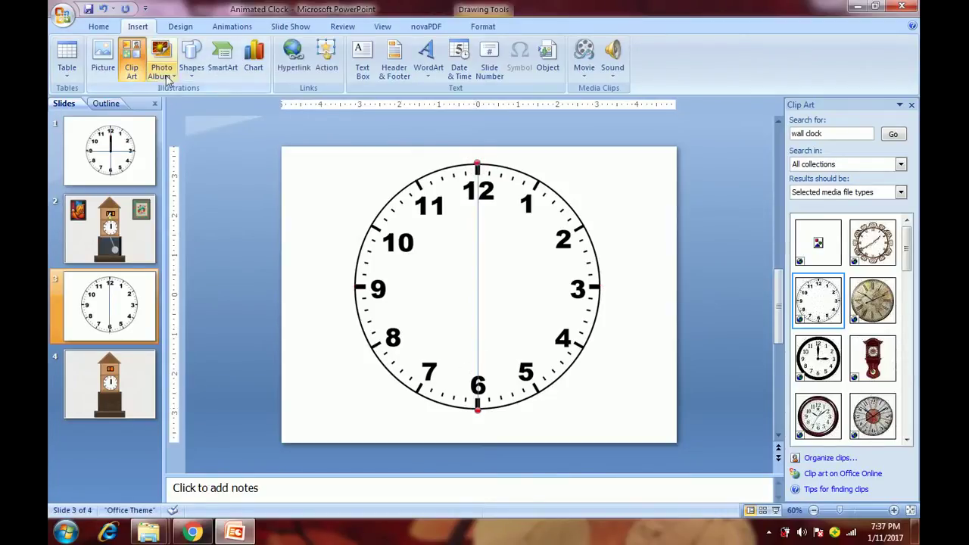
Step: Draw a straight horizontal guide line across the clock face from the 9 mark to the 3 mark
{"action": "left_click", "coordinate": [192, 61]}
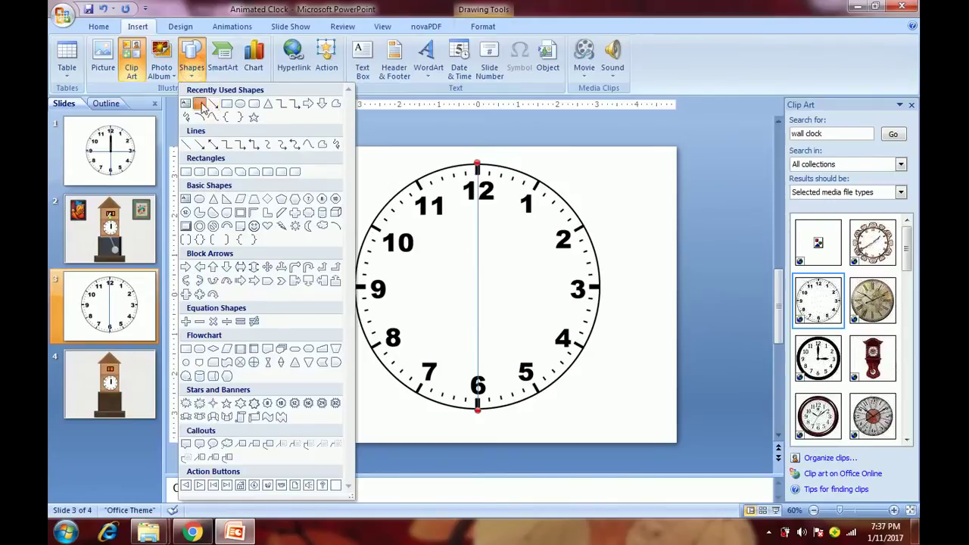
{"action": "left_click", "coordinate": [201, 107]}
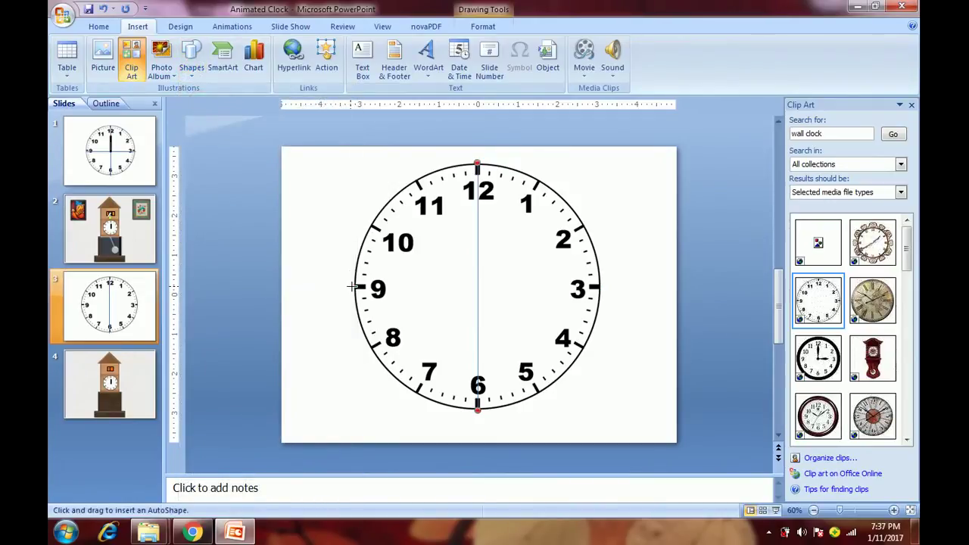
{"action": "mouse_move", "coordinate": [352, 286]}
{"action": "left_mouse_down"}
{"action": "mouse_move", "coordinate": [540, 300]}
{"action": "mouse_move", "coordinate": [600, 286]}
{"action": "left_mouse_up"}
{"action": "left_click", "coordinate": [623, 240]}
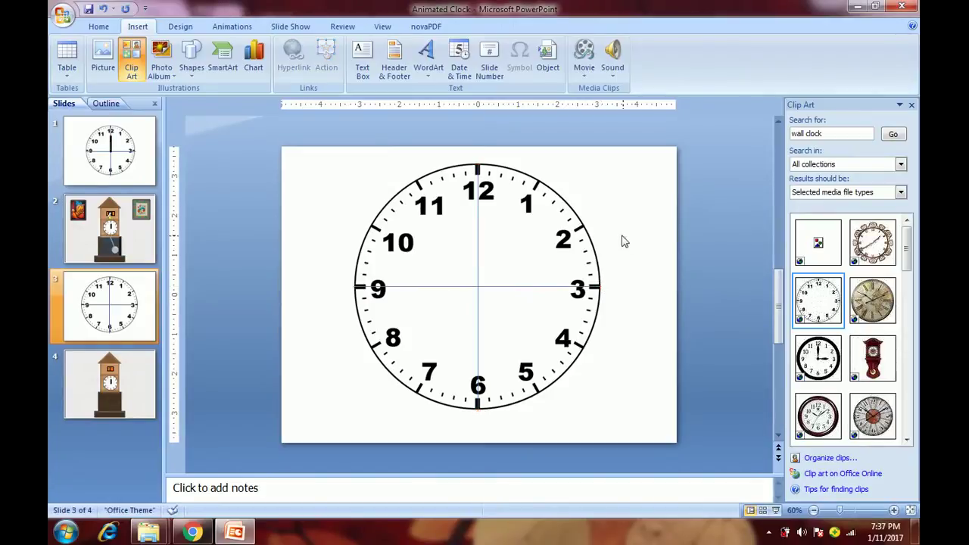
Step: Draw a thin Pentagon block arrow, about 2.67" long and 0.08" high, on the clock face as a hand
{"action": "left_click", "coordinate": [202, 68]}
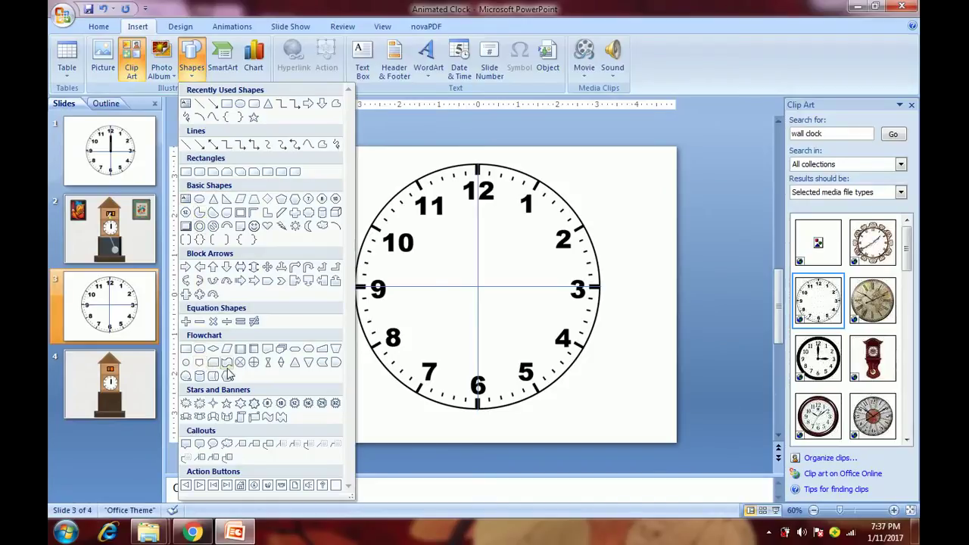
{"action": "left_click", "coordinate": [267, 280]}
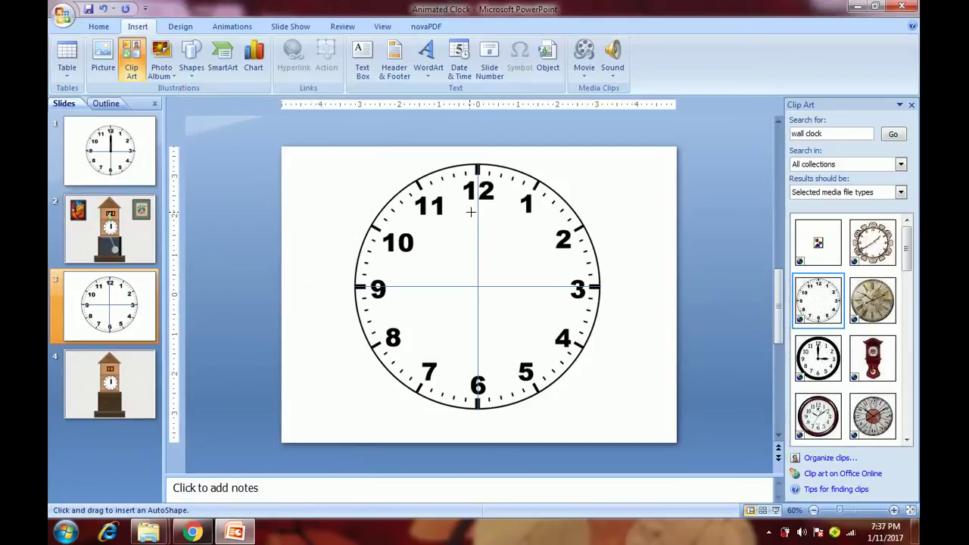
{"action": "mouse_move", "coordinate": [471, 280]}
{"action": "left_mouse_down"}
{"action": "mouse_move", "coordinate": [402, 274]}
{"action": "mouse_move", "coordinate": [335, 224]}
{"action": "mouse_move", "coordinate": [367, 215]}
{"action": "left_mouse_up"}
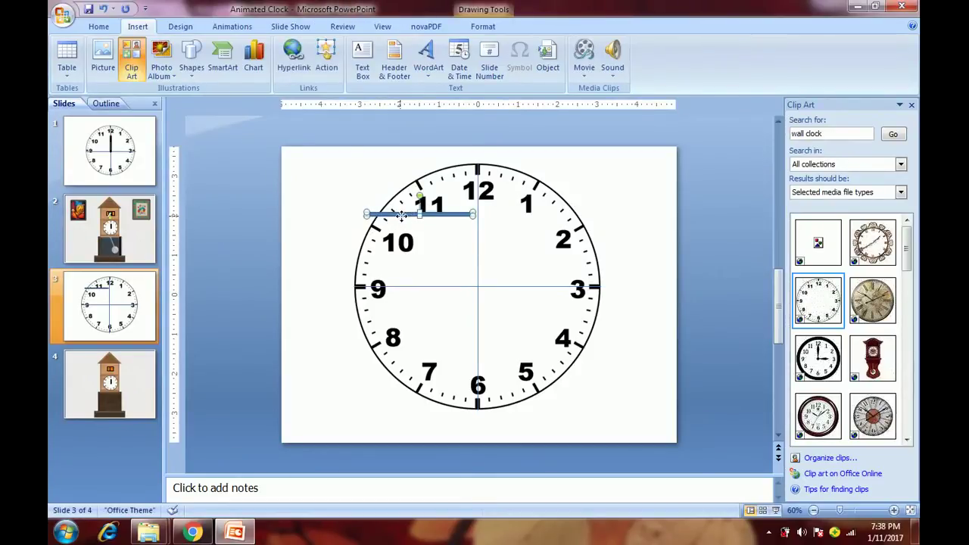
Step: Rotate the thin arrow shape right by 90°
{"action": "double_click", "coordinate": [401, 215]}
{"action": "left_click", "coordinate": [733, 75]}
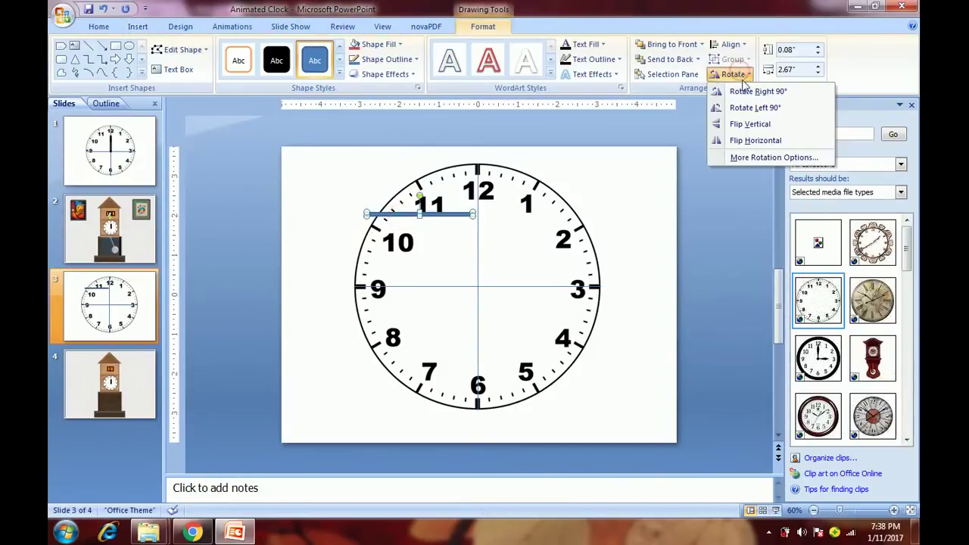
{"action": "left_click", "coordinate": [746, 91]}
{"action": "left_click", "coordinate": [565, 256]}
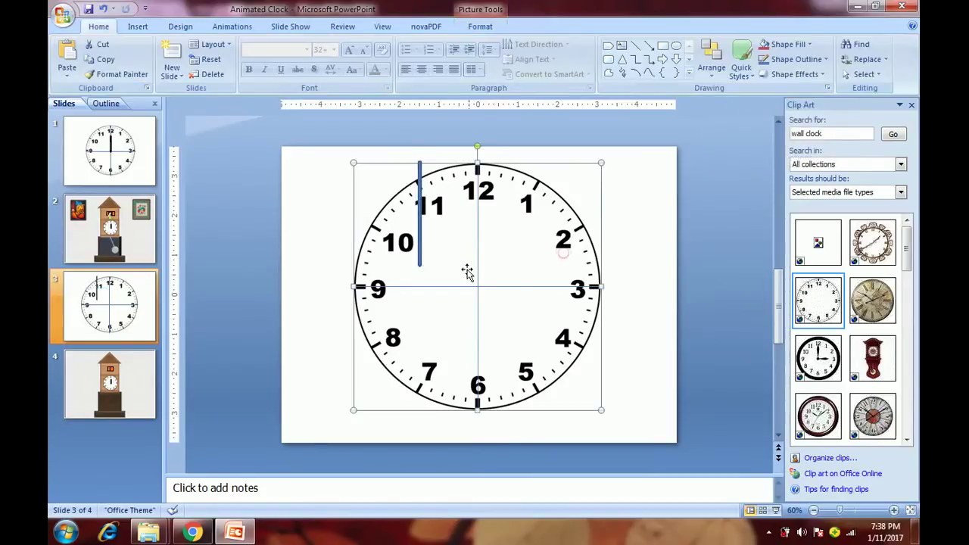
Step: Flip the clock hand vertically and move it onto the vertical guide line near the clock's center
{"action": "left_click", "coordinate": [420, 235]}
{"action": "left_click", "coordinate": [731, 75]}
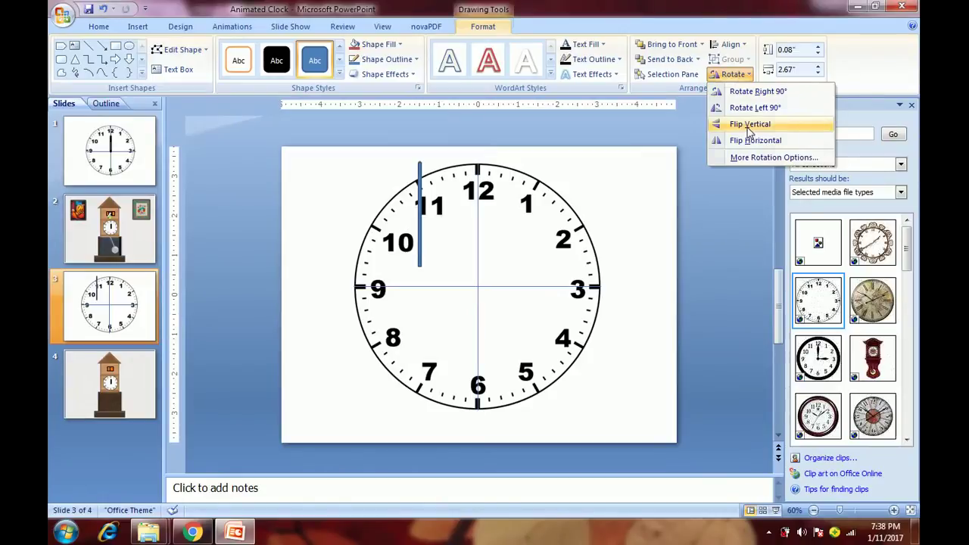
{"action": "left_click", "coordinate": [748, 125]}
{"action": "left_click_drag", "start_coordinate": [420, 240], "coordinate": [476, 256]}
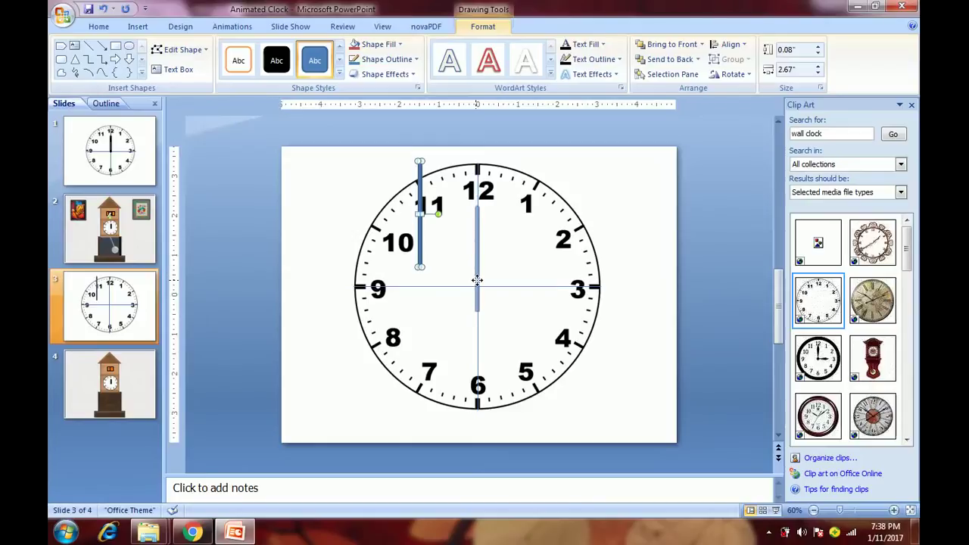
{"action": "left_click_drag", "start_coordinate": [476, 280], "coordinate": [477, 280]}
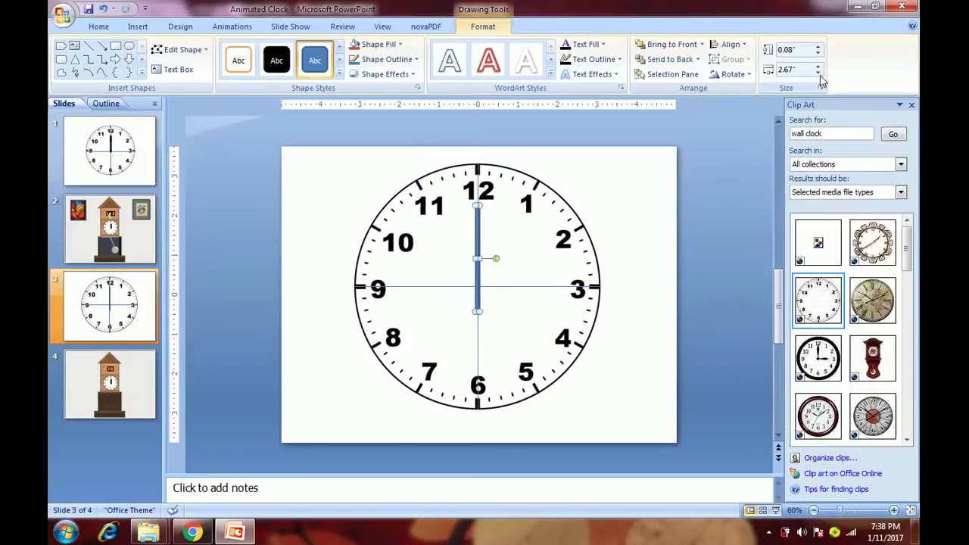
Step: Reduce the clock hand's length to 2.1"
{"action": "left_click", "coordinate": [817, 73]}
{"action": "left_click", "coordinate": [817, 73]}
{"action": "left_click", "coordinate": [817, 73]}
{"action": "left_click", "coordinate": [818, 73]}
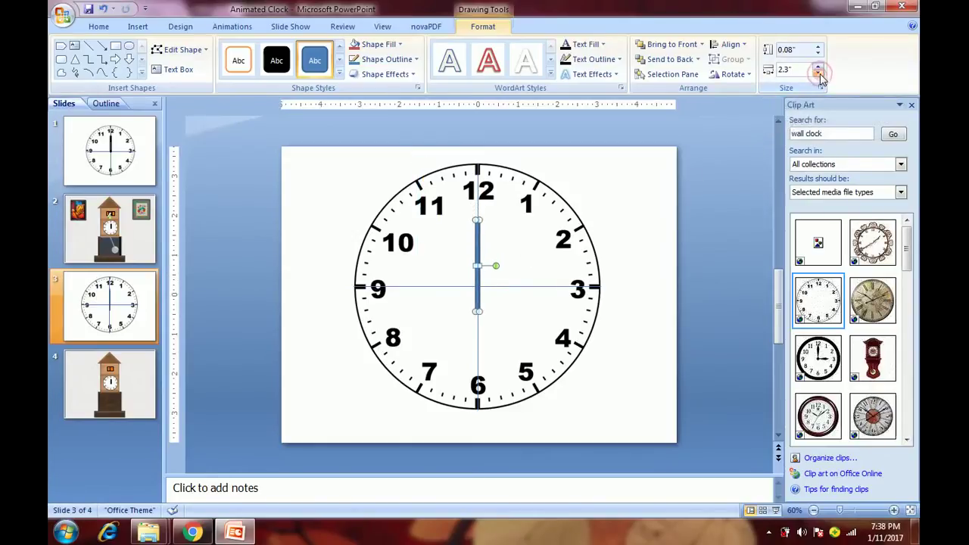
{"action": "left_click", "coordinate": [818, 73]}
{"action": "left_click", "coordinate": [818, 72]}
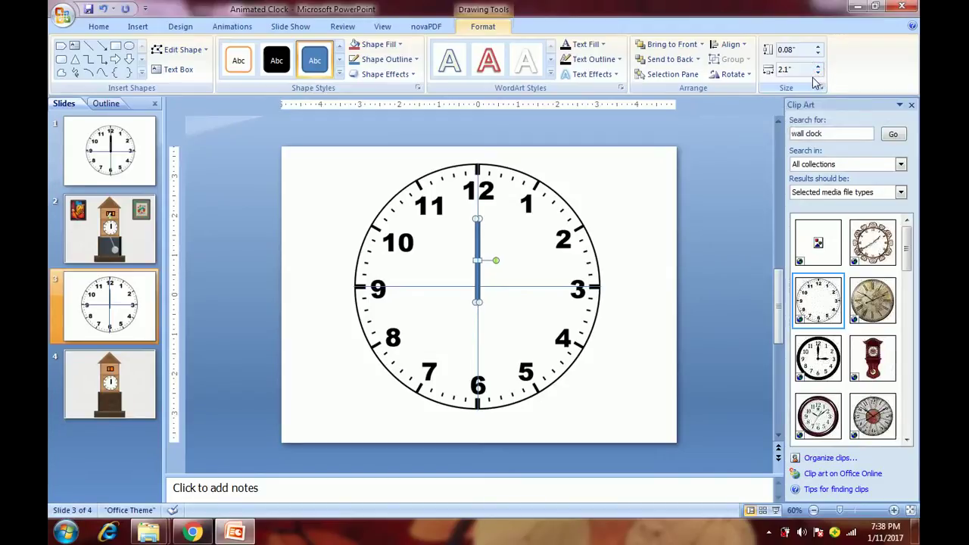
Step: Nudge the clock hand up until its base sits on the guide lines' intersection, and set its length to 2"
{"action": "key", "text": "Up"}
{"action": "key", "text": "Up"}
{"action": "key", "text": "Up"}
{"action": "key", "text": "Up"}
{"action": "left_click", "coordinate": [817, 72]}
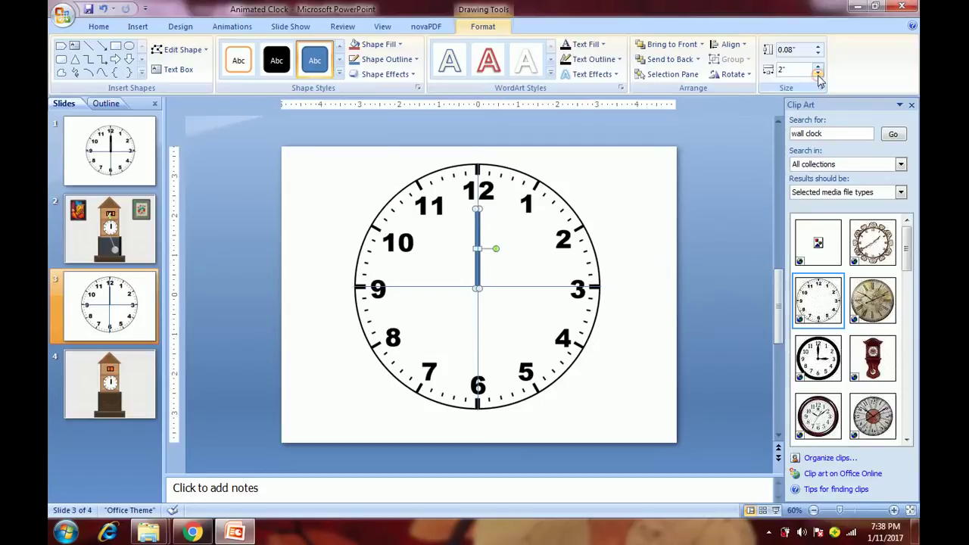
{"action": "left_click", "coordinate": [688, 182]}
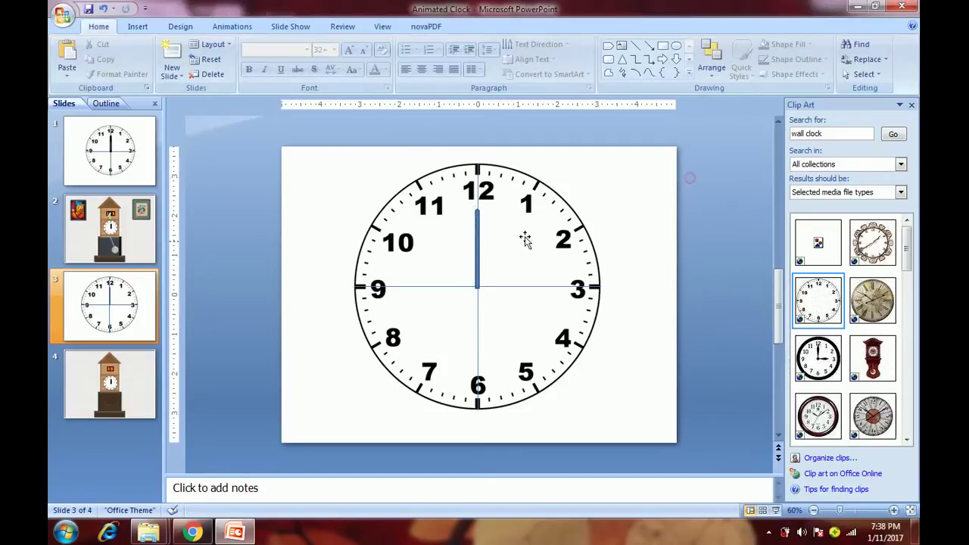
{"action": "left_click", "coordinate": [477, 253]}
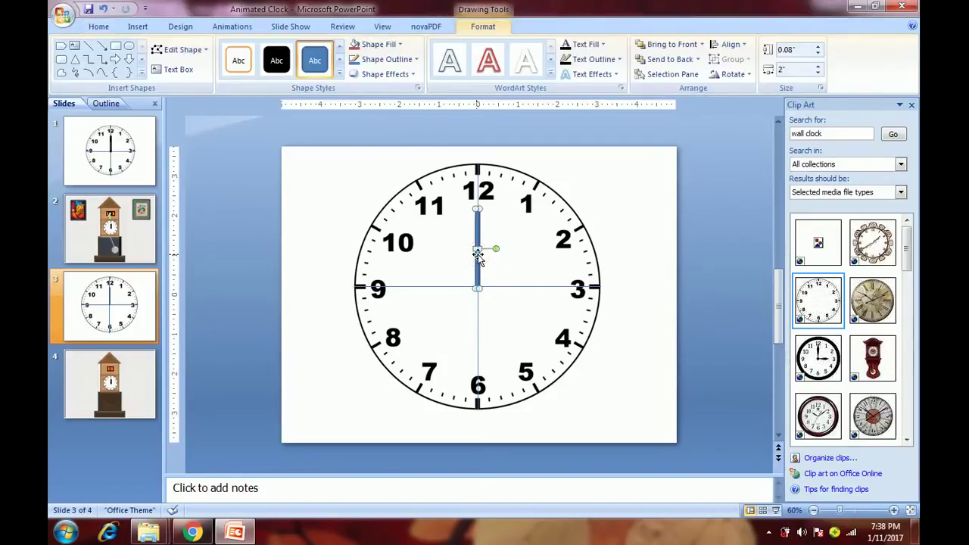
{"action": "left_click", "coordinate": [707, 228]}
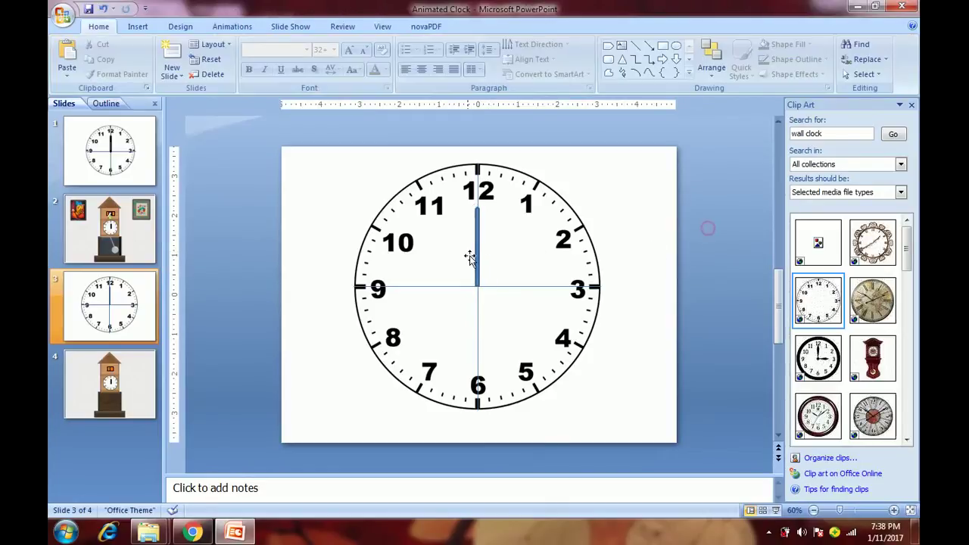
Step: Give the clock hand a red fill and a red outline, and close the Clip Art pane
{"action": "left_click", "coordinate": [478, 251]}
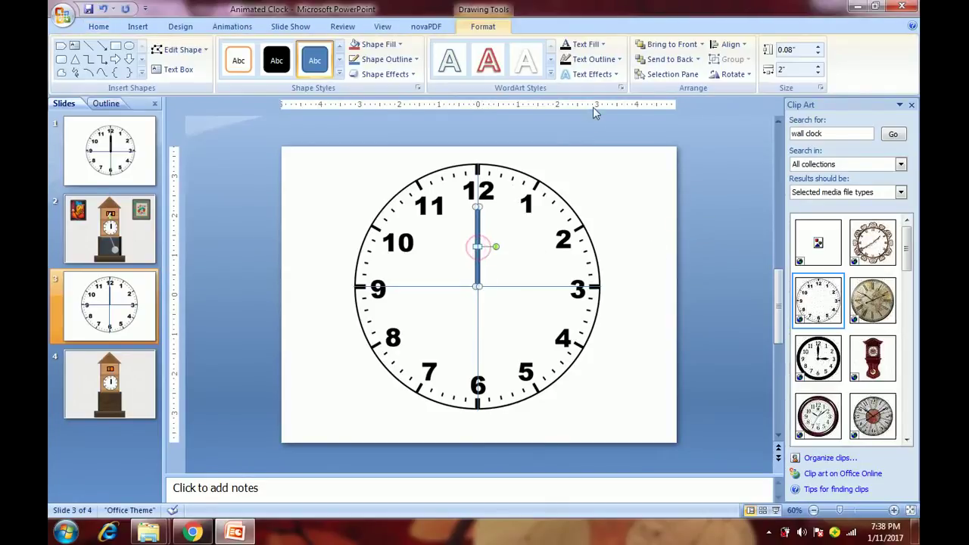
{"action": "left_click", "coordinate": [399, 46]}
{"action": "left_click", "coordinate": [366, 148]}
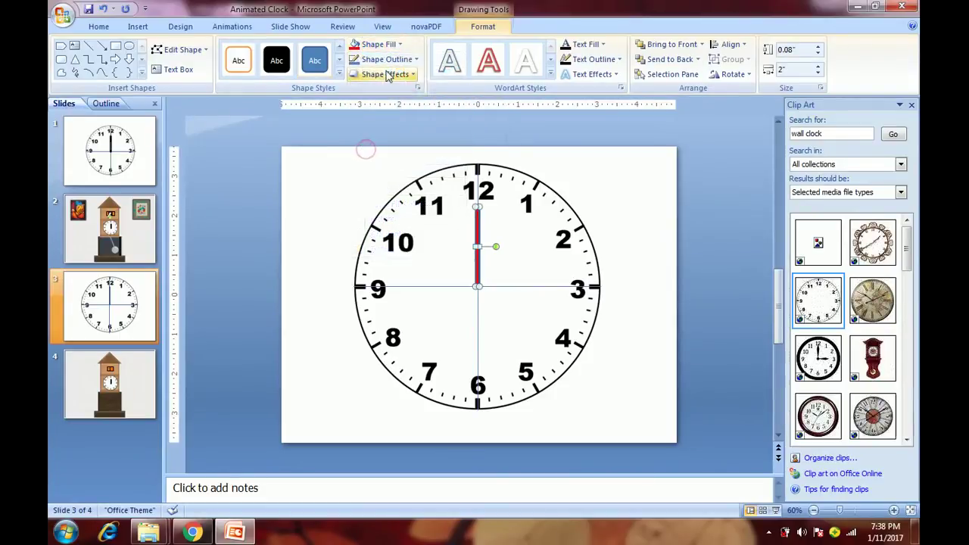
{"action": "left_click", "coordinate": [387, 59]}
{"action": "left_click", "coordinate": [366, 161]}
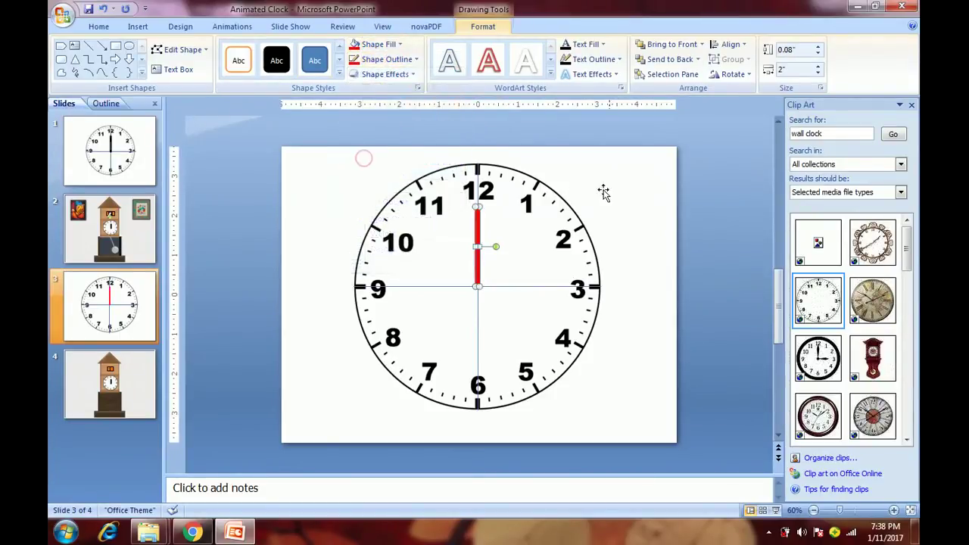
{"action": "left_click", "coordinate": [702, 193]}
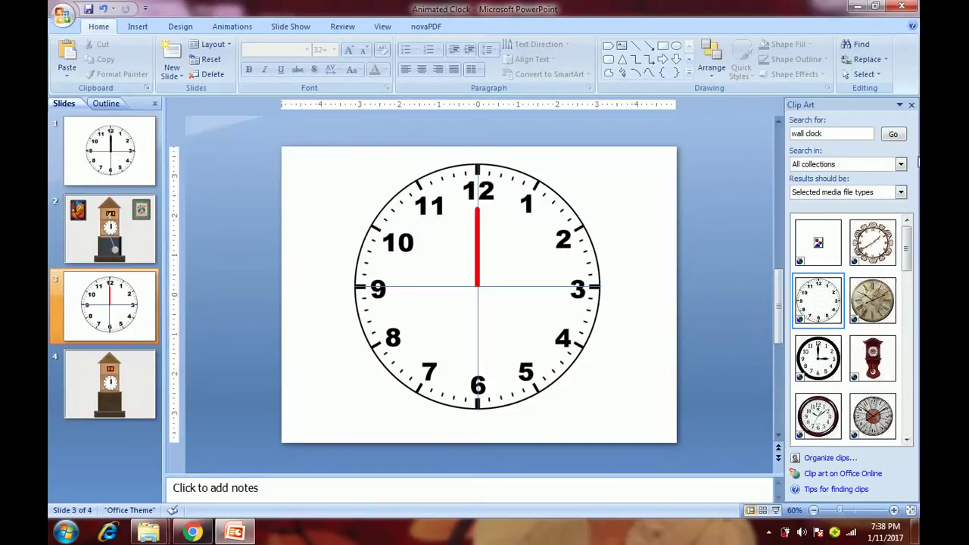
{"action": "left_click", "coordinate": [913, 105]}
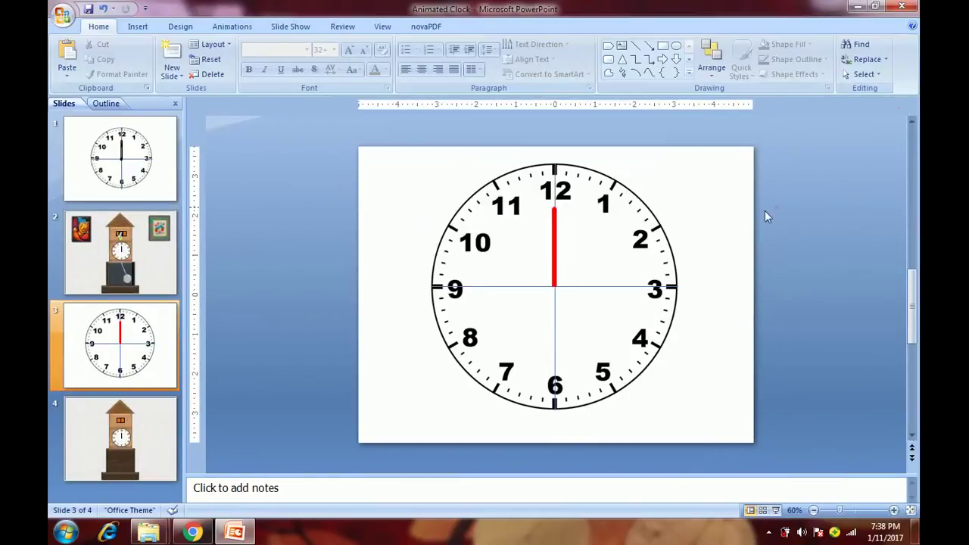
Step: Add a Spin emphasis effect to the red clock hand and play the animation preview
{"action": "left_click", "coordinate": [553, 231]}
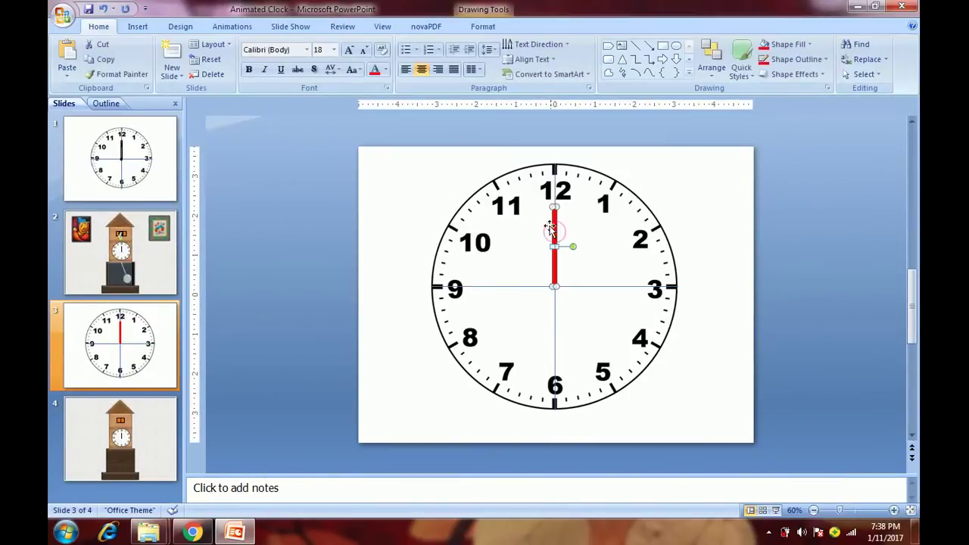
{"action": "left_click", "coordinate": [234, 28]}
{"action": "left_click", "coordinate": [132, 70]}
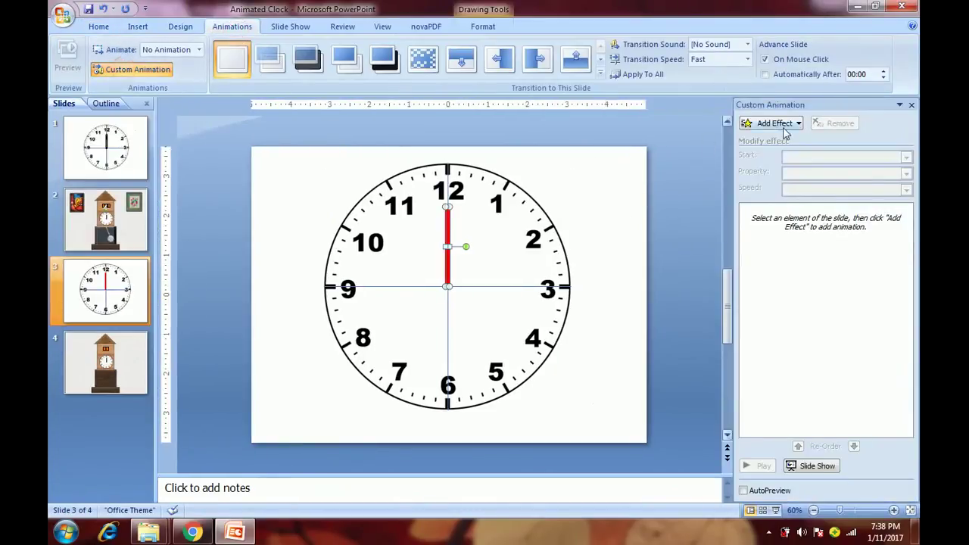
{"action": "left_click", "coordinate": [784, 126]}
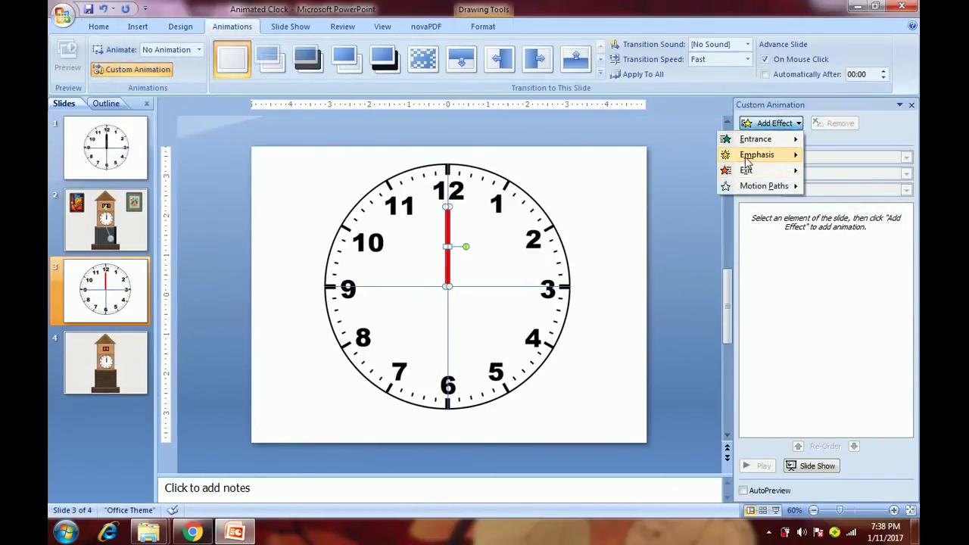
{"action": "mouse_move", "coordinate": [746, 161]}
{"action": "left_click", "coordinate": [843, 250]}
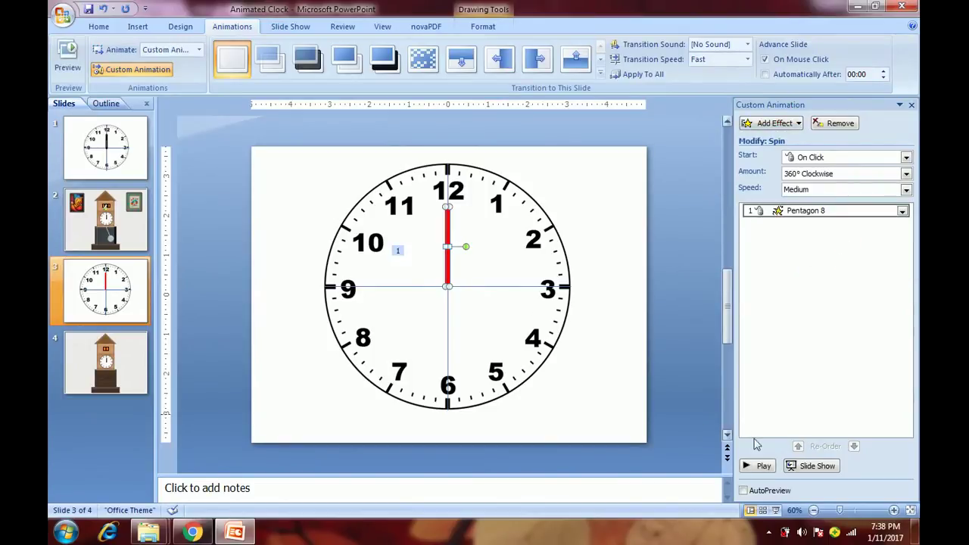
{"action": "left_click", "coordinate": [761, 467]}
{"action": "left_click", "coordinate": [614, 196]}
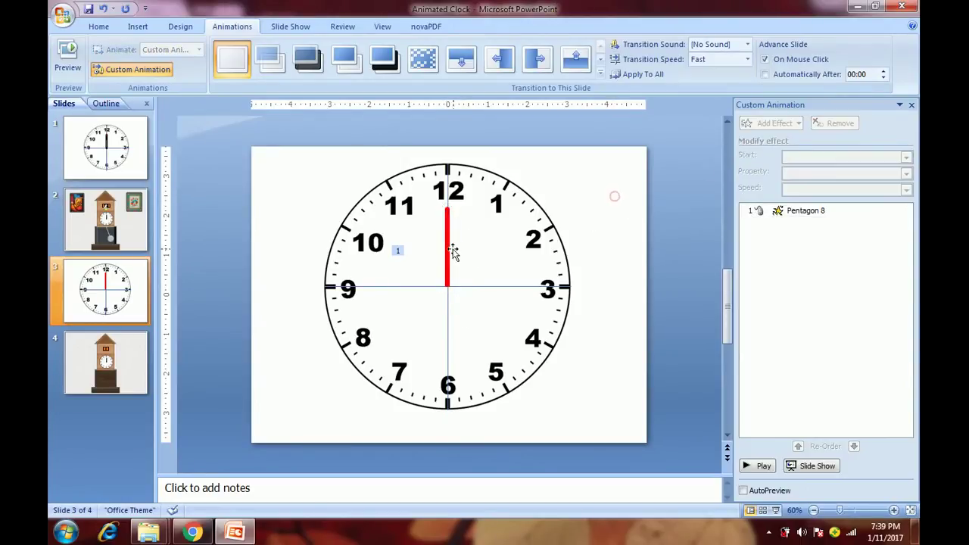
Step: Duplicate the red clock hand and flip the copy vertically
{"action": "left_click", "coordinate": [446, 248]}
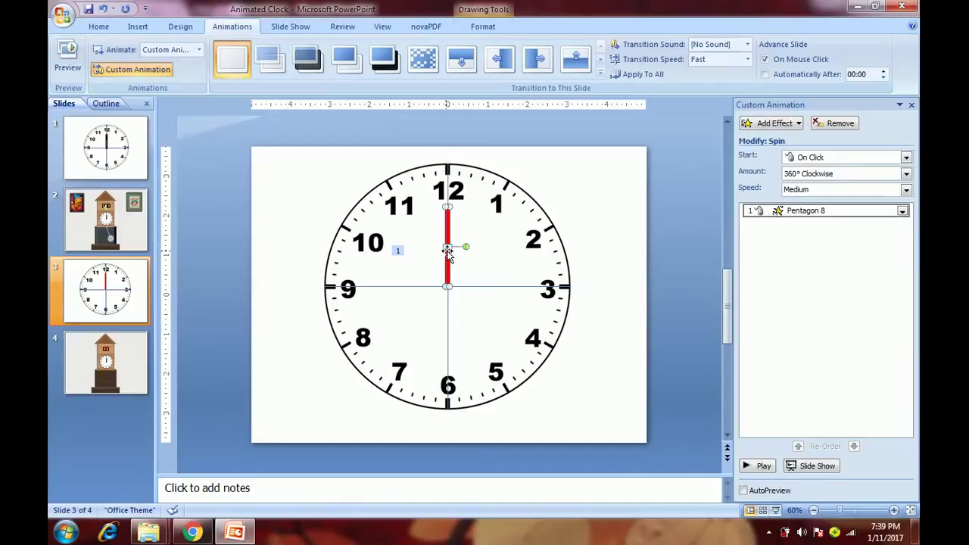
{"action": "left_click", "coordinate": [588, 230]}
{"action": "key", "text": "ctrl+v"}
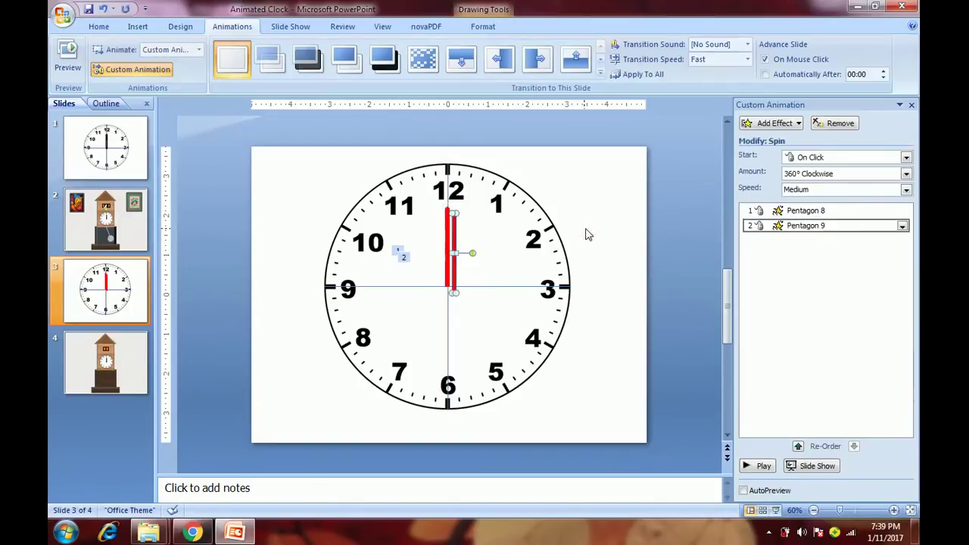
{"action": "double_click", "coordinate": [454, 242]}
{"action": "left_click", "coordinate": [731, 75]}
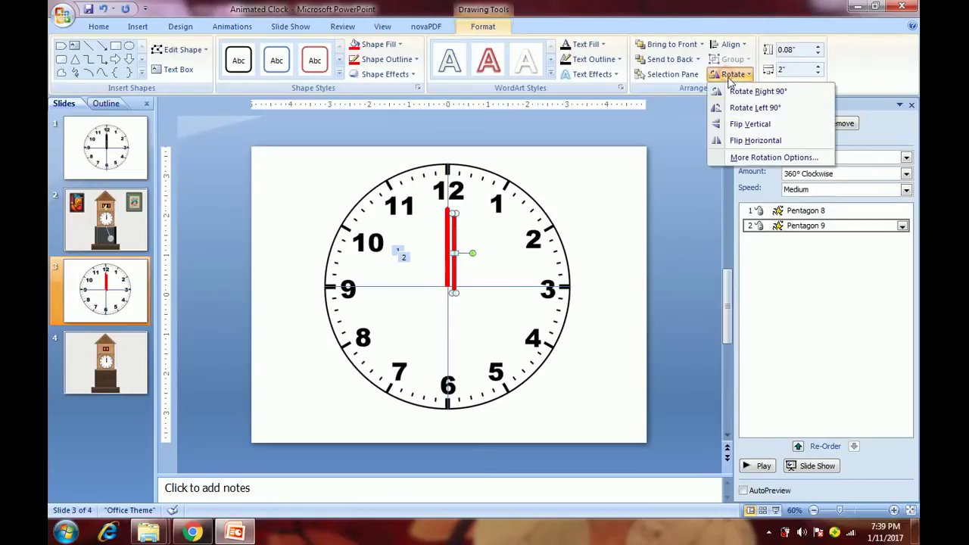
{"action": "left_click", "coordinate": [748, 125]}
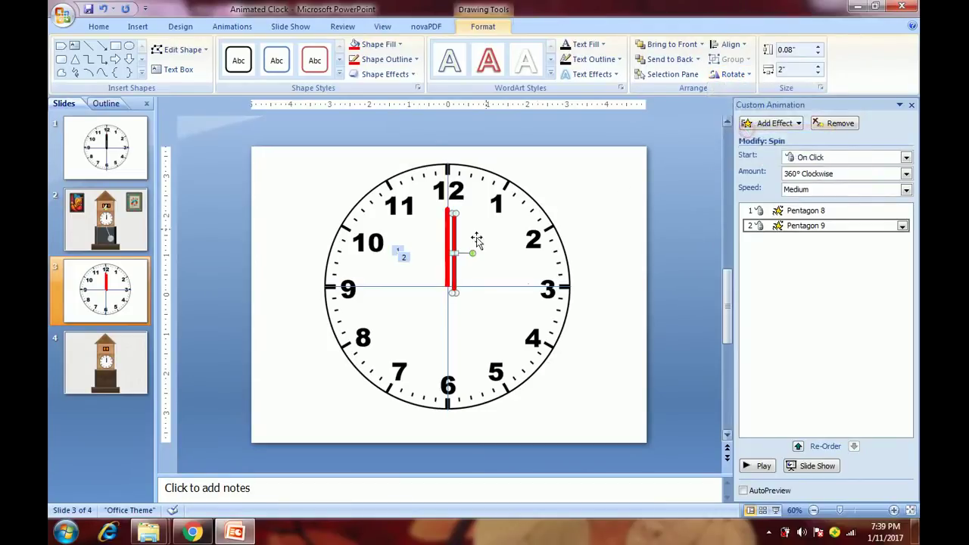
Step: Move the flipped copy onto the vertical guide line below the clock's center, leaving a small gap under the original hand
{"action": "left_click_drag", "start_coordinate": [453, 236], "coordinate": [447, 298]}
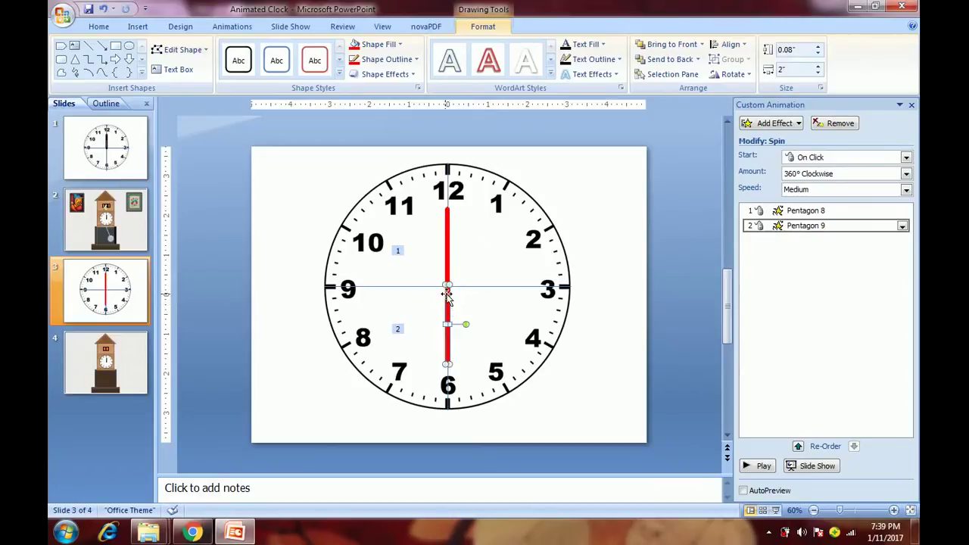
{"action": "scroll", "coordinate": [447, 297], "scroll_direction": "up", "scroll_amount": 12}
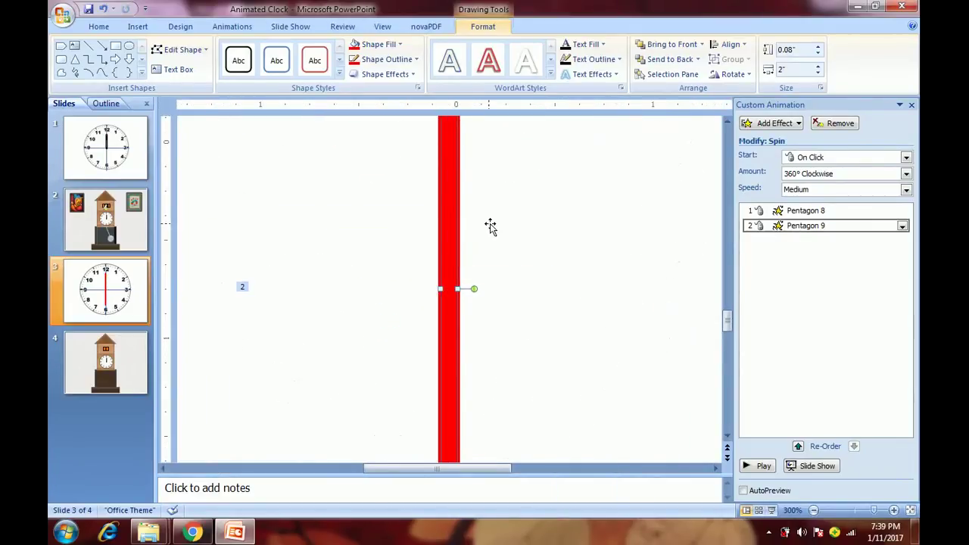
{"action": "scroll", "coordinate": [491, 225], "scroll_direction": "down", "scroll_amount": 5}
{"action": "left_click", "coordinate": [479, 228]}
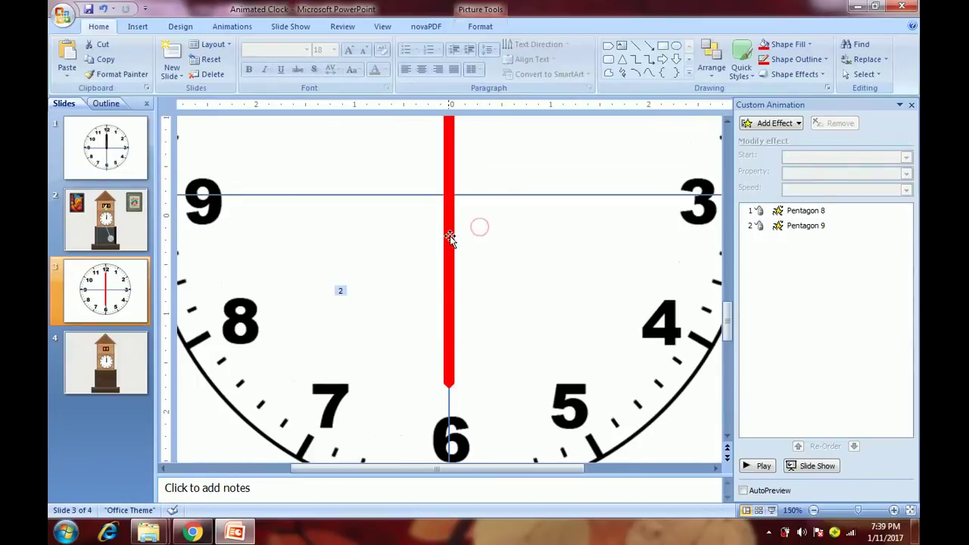
{"action": "left_click", "coordinate": [450, 236]}
{"action": "key", "text": "Down"}
{"action": "key", "text": "Down"}
{"action": "key", "text": "Down"}
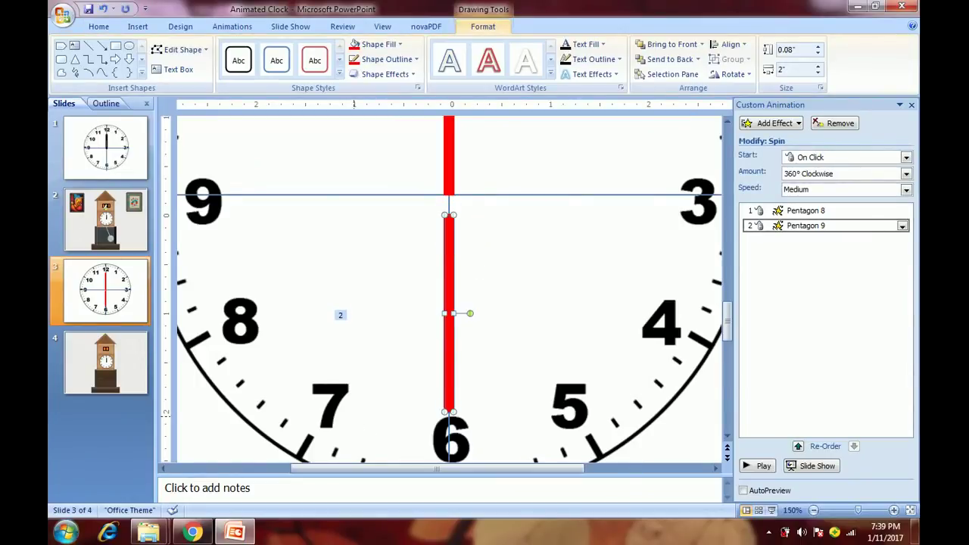
Step: Nudge the lower hand up in fine increments until its upper end meets the guide lines' intersection
{"action": "key", "text": "ctrl+Up"}
{"action": "key", "text": "ctrl+Up"}
{"action": "key", "text": "ctrl+Up"}
{"action": "key", "text": "ctrl+Up"}
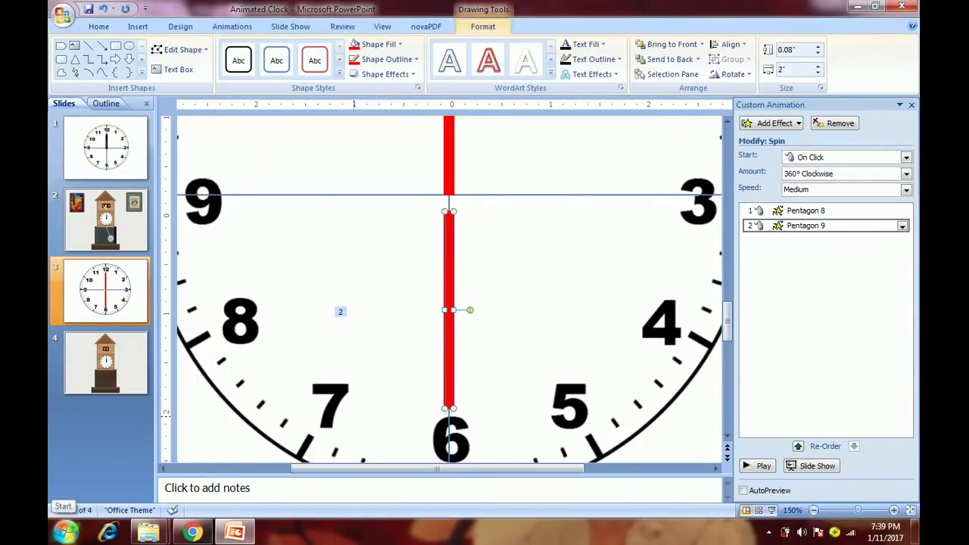
{"action": "key", "text": "ctrl+Up"}
{"action": "key", "text": "ctrl+Up"}
{"action": "key", "text": "ctrl+Up"}
{"action": "key", "text": "ctrl+Up"}
{"action": "key", "text": "ctrl+Up"}
{"action": "key", "text": "ctrl+Up"}
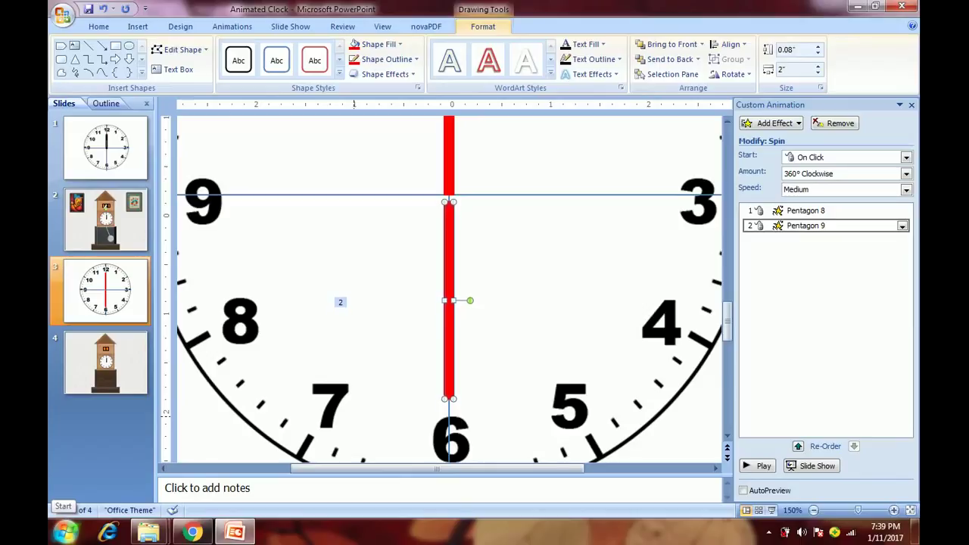
{"action": "key", "text": "ctrl+Up"}
{"action": "key", "text": "ctrl+Up"}
{"action": "key", "text": "ctrl+Up"}
{"action": "key", "text": "ctrl+Up"}
{"action": "key", "text": "ctrl+Up"}
{"action": "key", "text": "ctrl+Up"}
{"action": "key", "text": "ctrl+Up"}
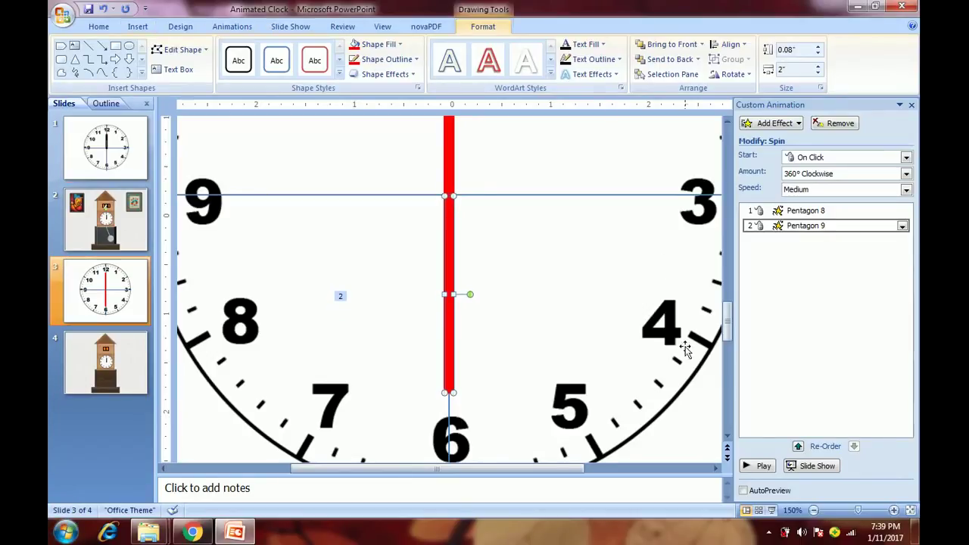
Step: Make the lower hand invisible by giving it no fill and no outline
{"action": "left_click", "coordinate": [396, 47]}
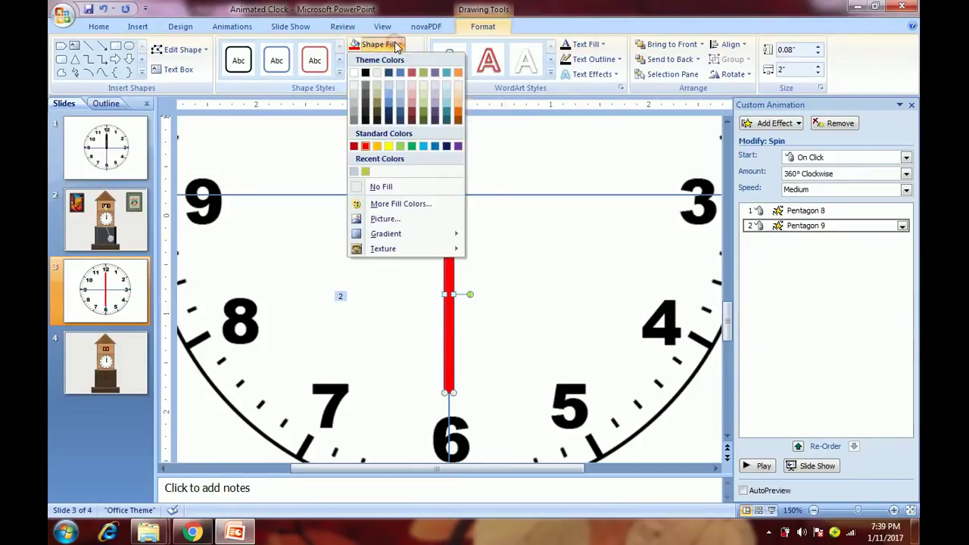
{"action": "left_click", "coordinate": [378, 187]}
{"action": "left_click", "coordinate": [398, 60]}
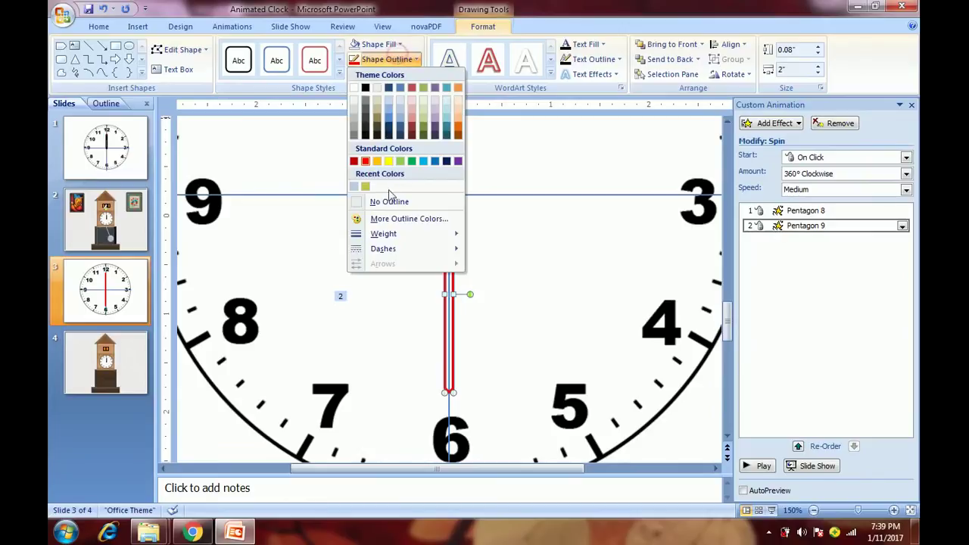
{"action": "left_click", "coordinate": [389, 202]}
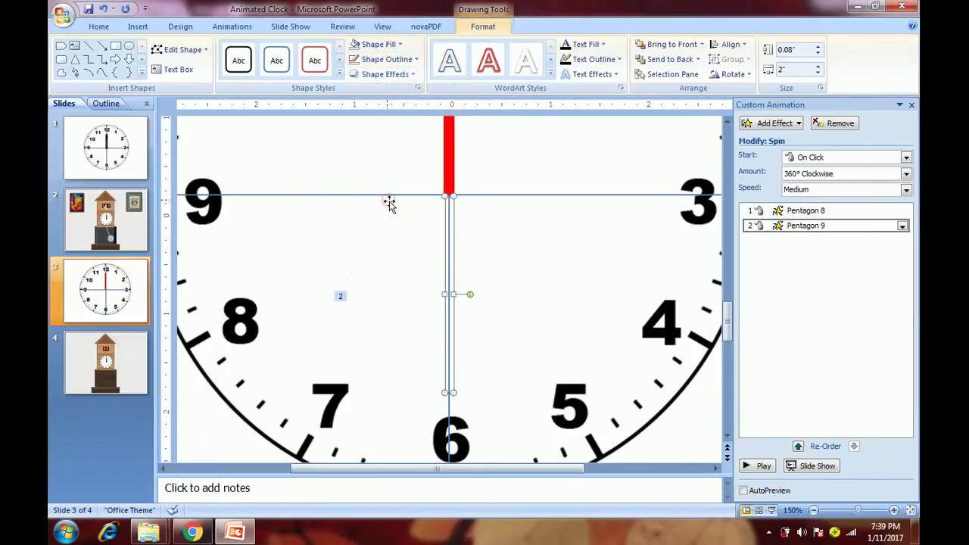
Step: Group the red upper hand with the invisible lower hand
{"action": "left_click", "coordinate": [451, 181]}
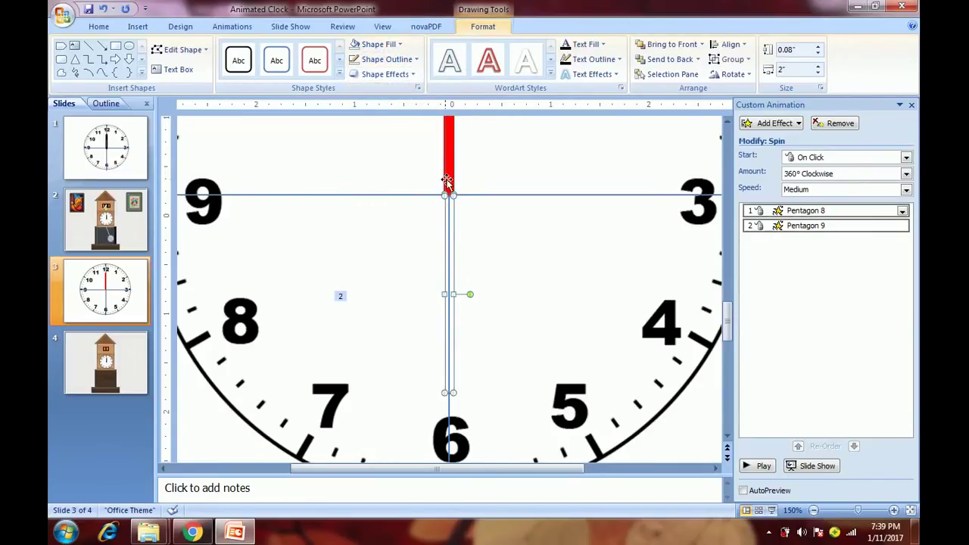
{"action": "right_click", "coordinate": [448, 179]}
{"action": "mouse_move", "coordinate": [473, 236]}
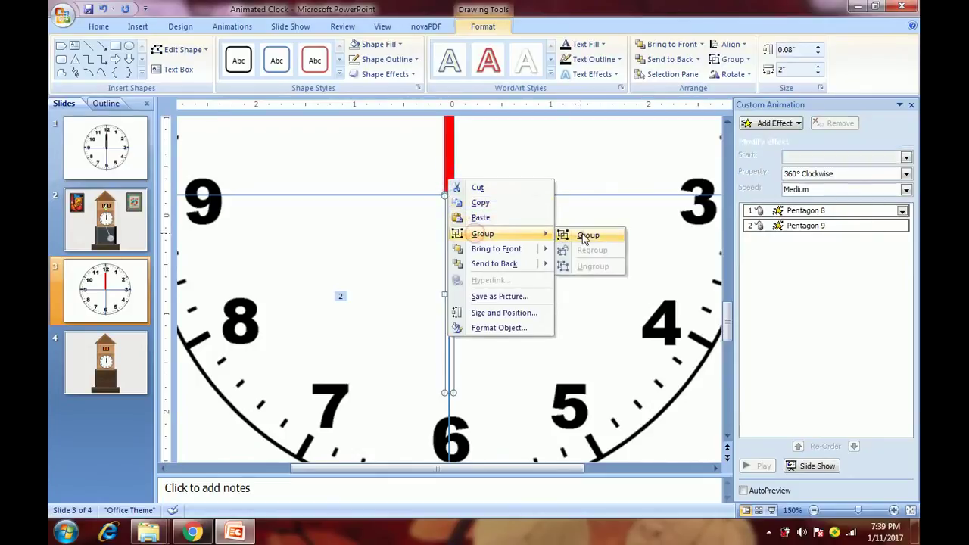
{"action": "left_click", "coordinate": [582, 233]}
{"action": "left_click", "coordinate": [544, 228]}
Step: Add a Spin emphasis effect to the grouped hand and play the animation preview
{"action": "scroll", "coordinate": [540, 226], "scroll_direction": "down", "scroll_amount": 5}
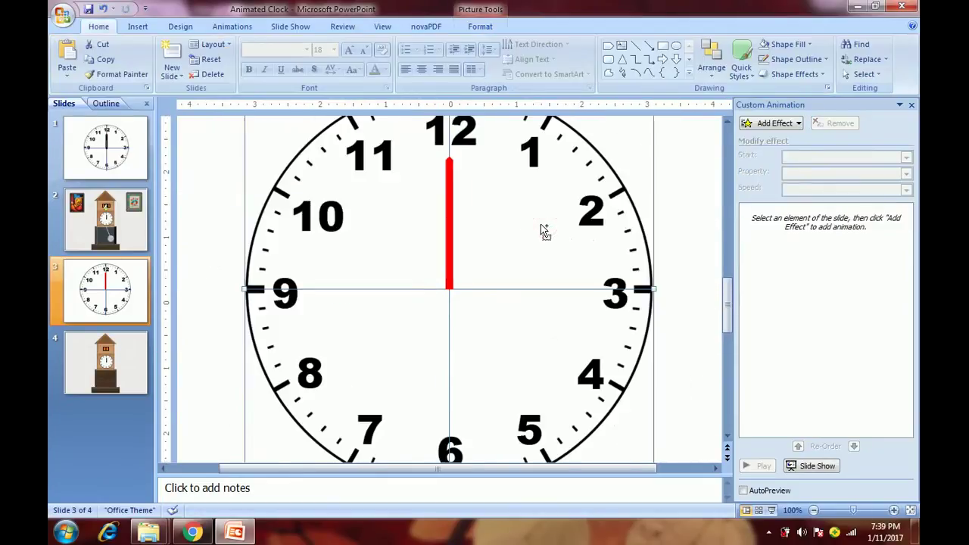
{"action": "scroll", "coordinate": [460, 227], "scroll_direction": "down", "scroll_amount": 3}
{"action": "left_click", "coordinate": [447, 221]}
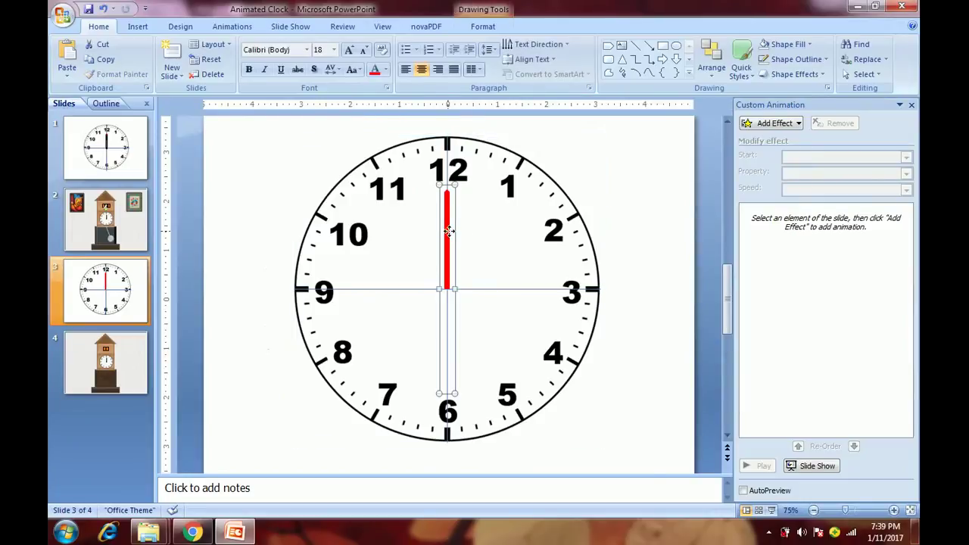
{"action": "left_click", "coordinate": [778, 126]}
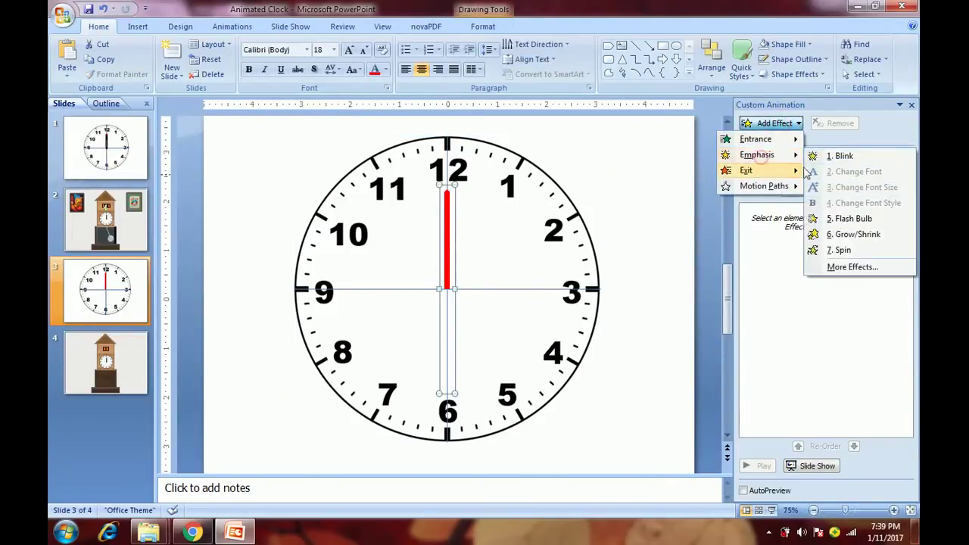
{"action": "left_click", "coordinate": [842, 250]}
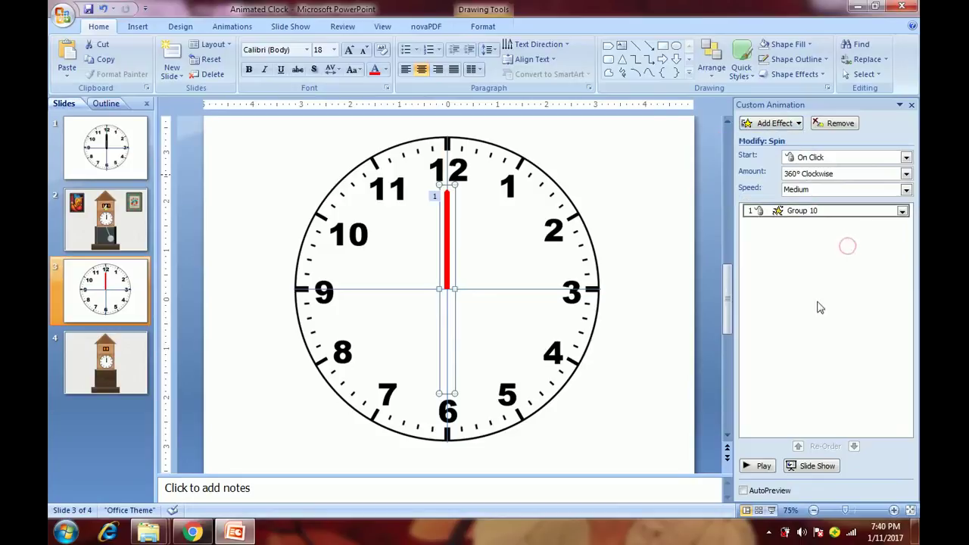
{"action": "left_click", "coordinate": [759, 467]}
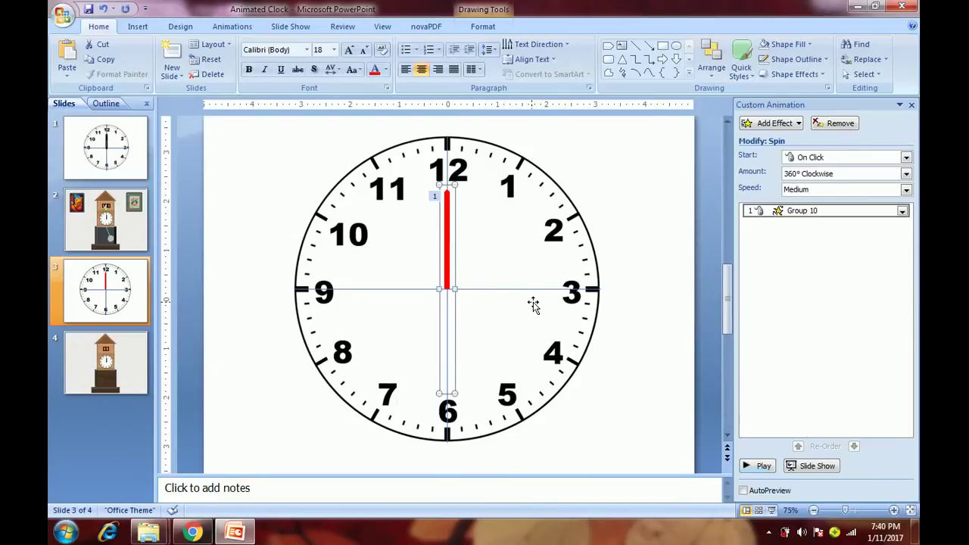
Step: Duplicate the grouped red hand and move the copy aside, between the clock's center and the number 2
{"action": "left_click", "coordinate": [446, 261]}
{"action": "left_click", "coordinate": [621, 167]}
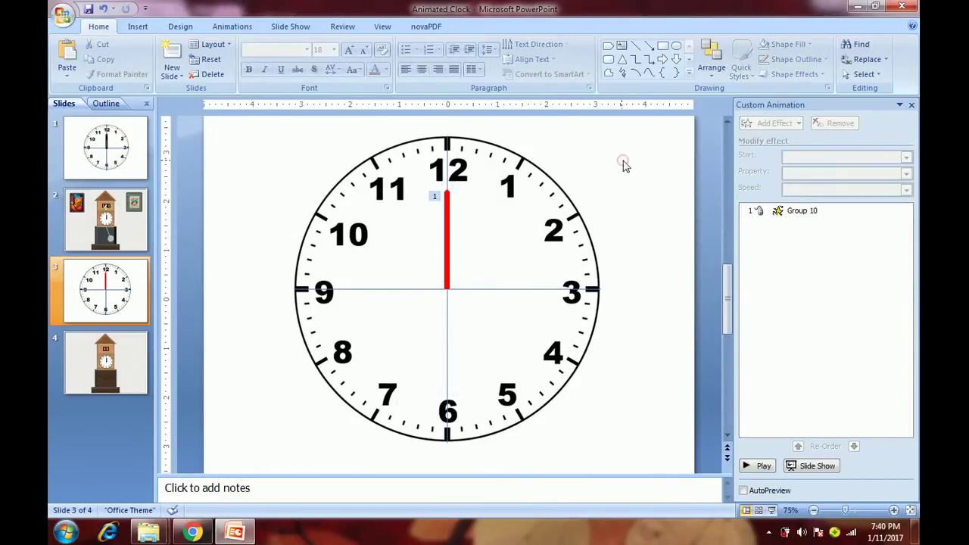
{"action": "key", "text": "ctrl+v"}
{"action": "left_click_drag", "start_coordinate": [454, 266], "coordinate": [526, 255]}
{"action": "double_click", "coordinate": [528, 246]}
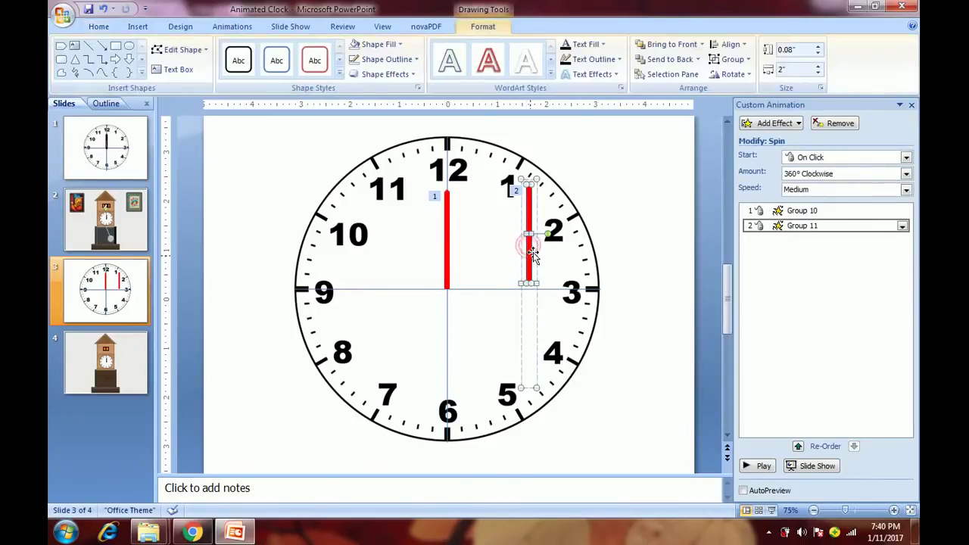
{"action": "left_click", "coordinate": [393, 47]}
{"action": "left_click", "coordinate": [605, 194]}
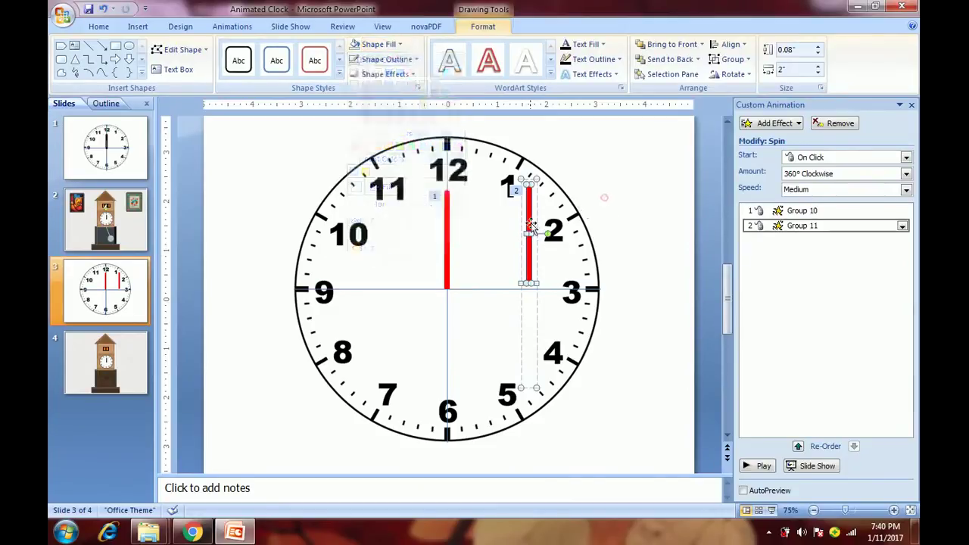
{"action": "left_click", "coordinate": [609, 188]}
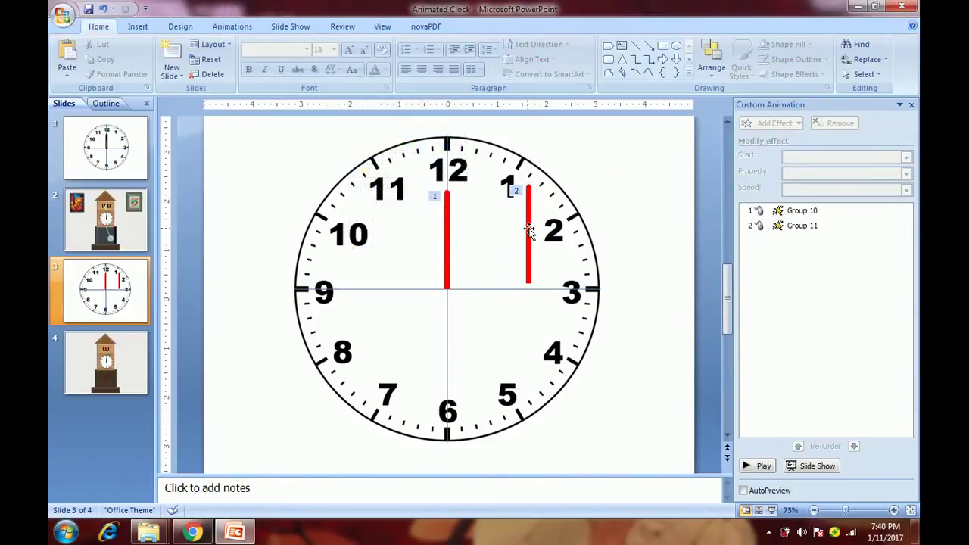
Step: Give the visible hand in the copied group a black fill and a black outline, and reselect the whole group
{"action": "left_click", "coordinate": [528, 231]}
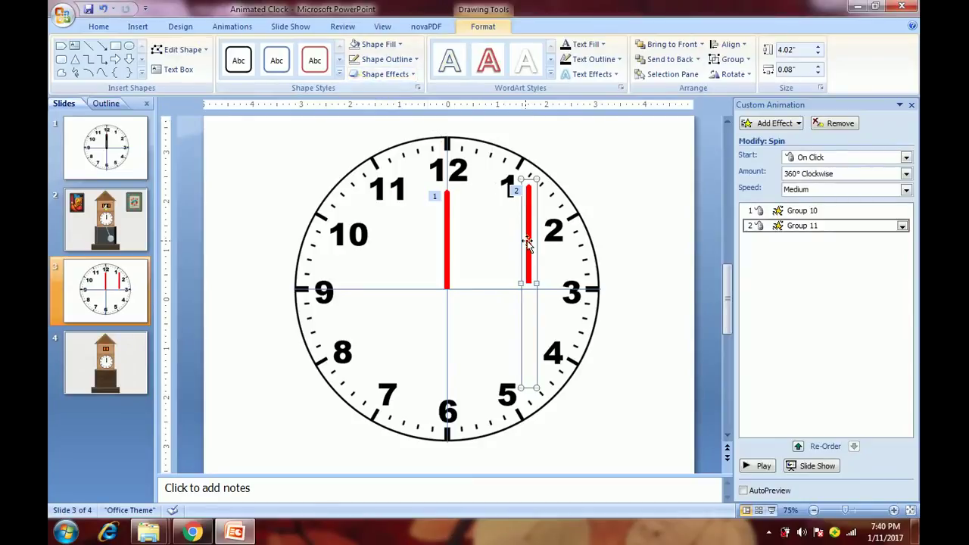
{"action": "left_click", "coordinate": [528, 241]}
{"action": "left_click", "coordinate": [393, 47]}
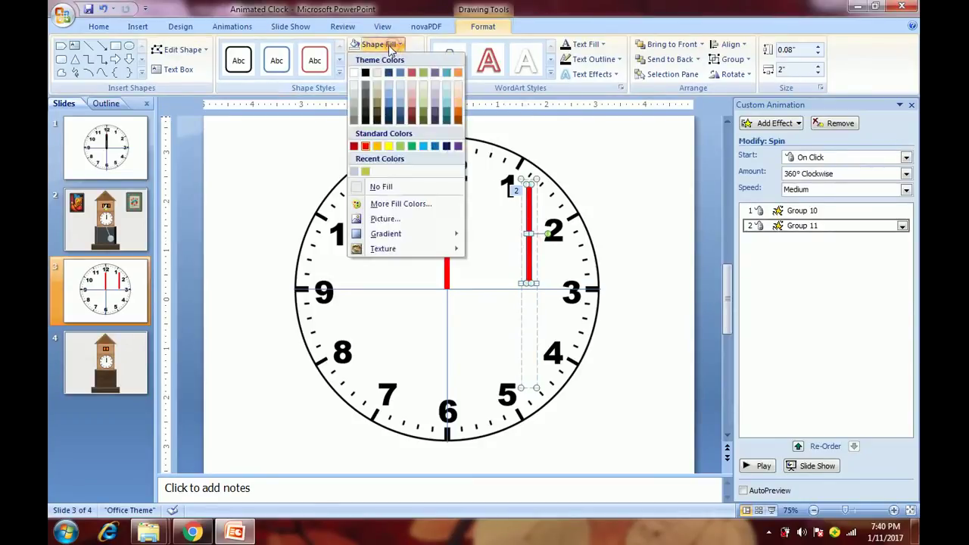
{"action": "left_click", "coordinate": [365, 76]}
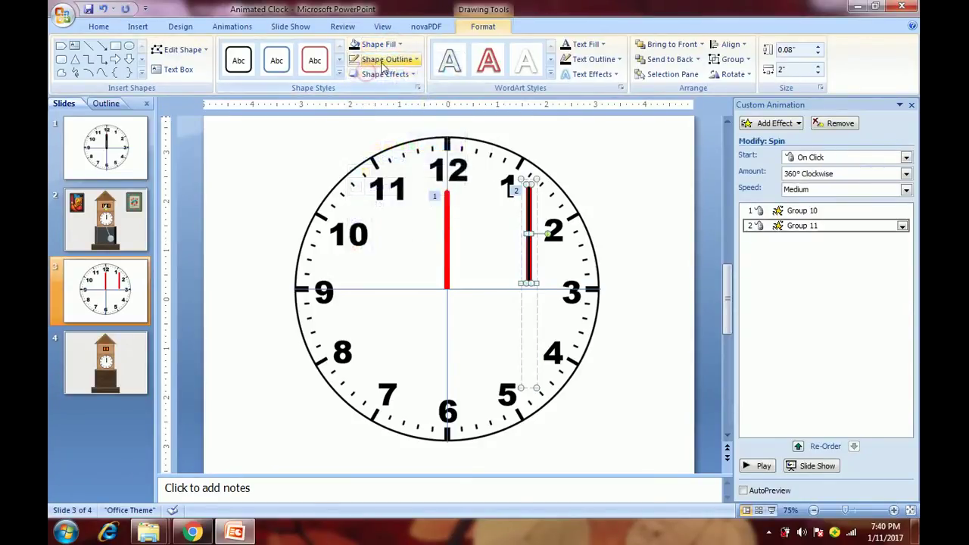
{"action": "left_click", "coordinate": [382, 59]}
{"action": "left_click", "coordinate": [365, 86]}
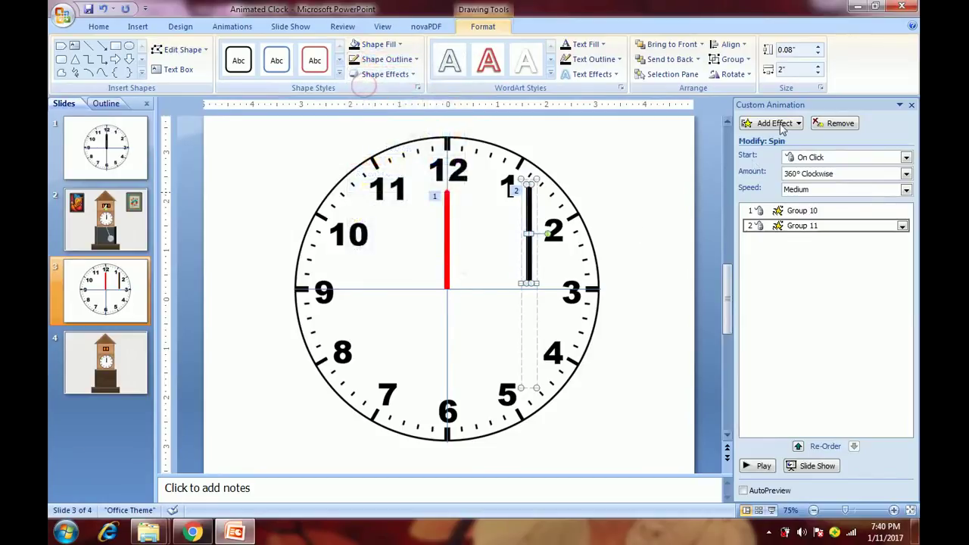
{"action": "left_click", "coordinate": [640, 198]}
{"action": "left_click", "coordinate": [528, 306]}
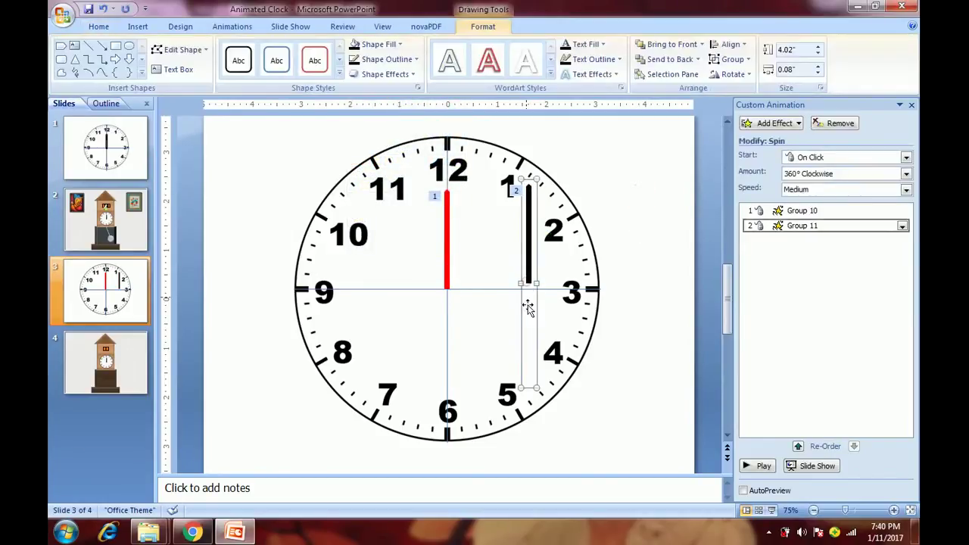
Step: Shorten the copied black hand group to 3.2" high and place it over the red hand at the clock's center
{"action": "left_click", "coordinate": [817, 53]}
{"action": "left_click", "coordinate": [818, 52]}
{"action": "left_click", "coordinate": [818, 53]}
{"action": "left_click", "coordinate": [817, 53]}
{"action": "left_click", "coordinate": [817, 53]}
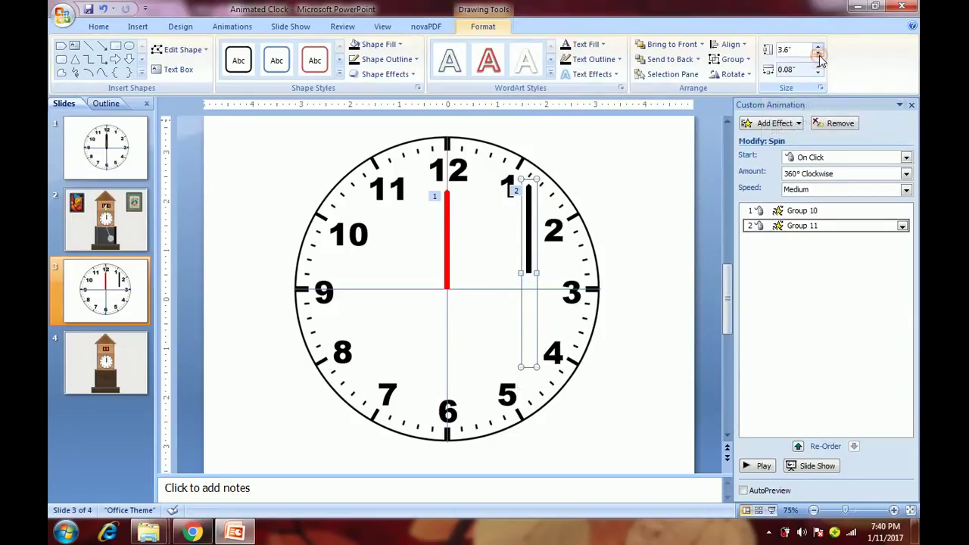
{"action": "left_click", "coordinate": [817, 53]}
{"action": "left_click", "coordinate": [819, 56]}
{"action": "left_click", "coordinate": [818, 56]}
{"action": "left_click", "coordinate": [818, 56]}
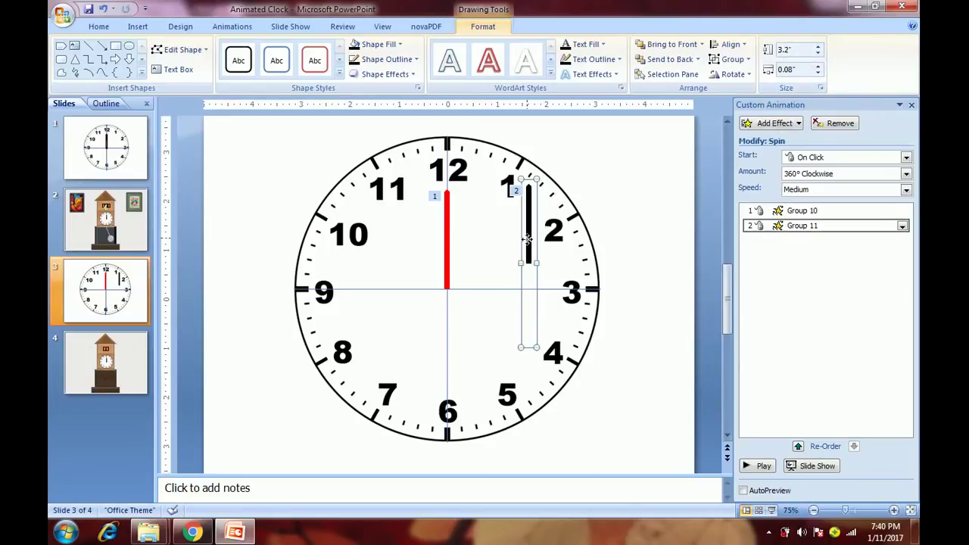
{"action": "left_click_drag", "start_coordinate": [528, 239], "coordinate": [445, 263]}
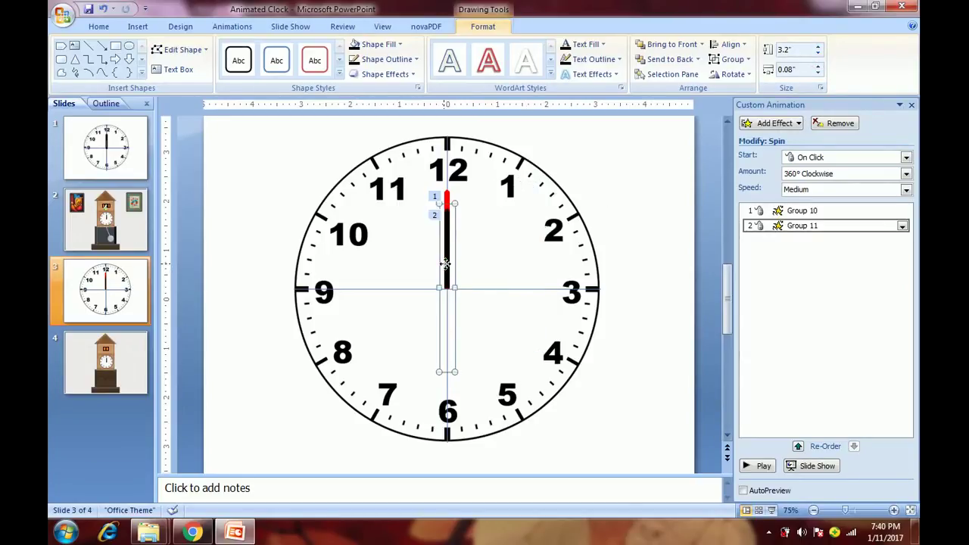
Step: Reduce the black hand group's height to 3" and nudge it so its middle sits on the clock's center
{"action": "left_click", "coordinate": [818, 60]}
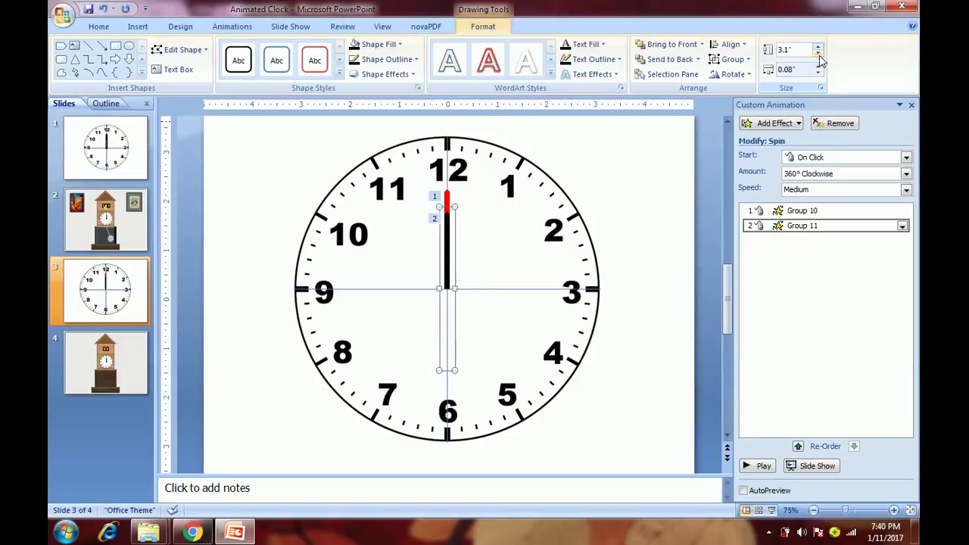
{"action": "left_click", "coordinate": [818, 55]}
{"action": "key", "text": "Down"}
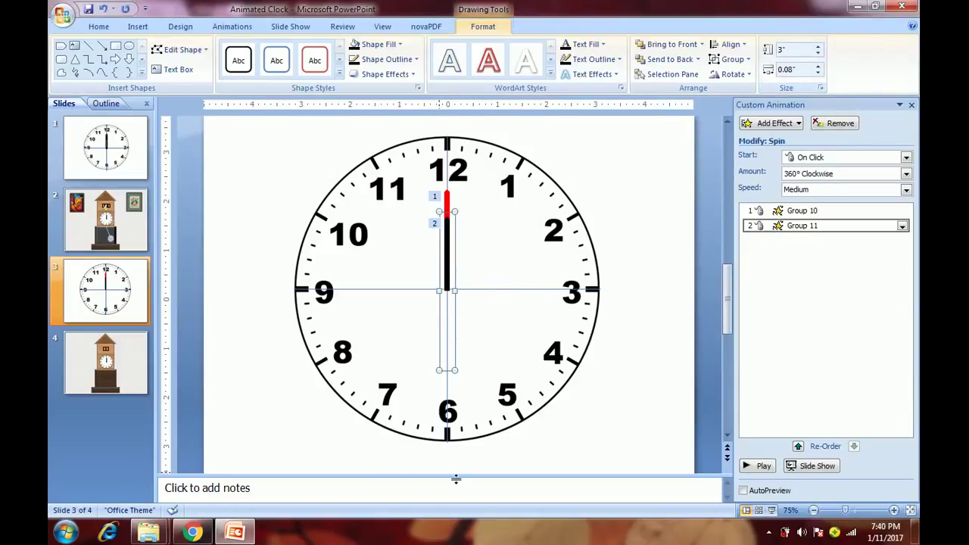
{"action": "key", "text": "ctrl+Up"}
{"action": "key", "text": "ctrl+Up"}
{"action": "key", "text": "ctrl+Up"}
{"action": "left_click", "coordinate": [627, 180]}
Step: Duplicate the black hand group and move the copy aside, between the clock's center and the number 2
{"action": "left_click", "coordinate": [446, 262]}
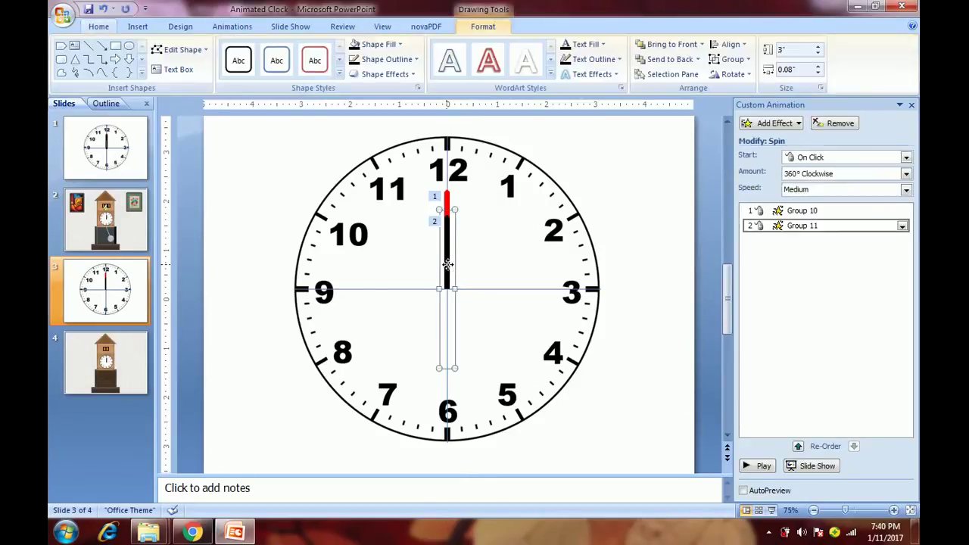
{"action": "left_click", "coordinate": [614, 173]}
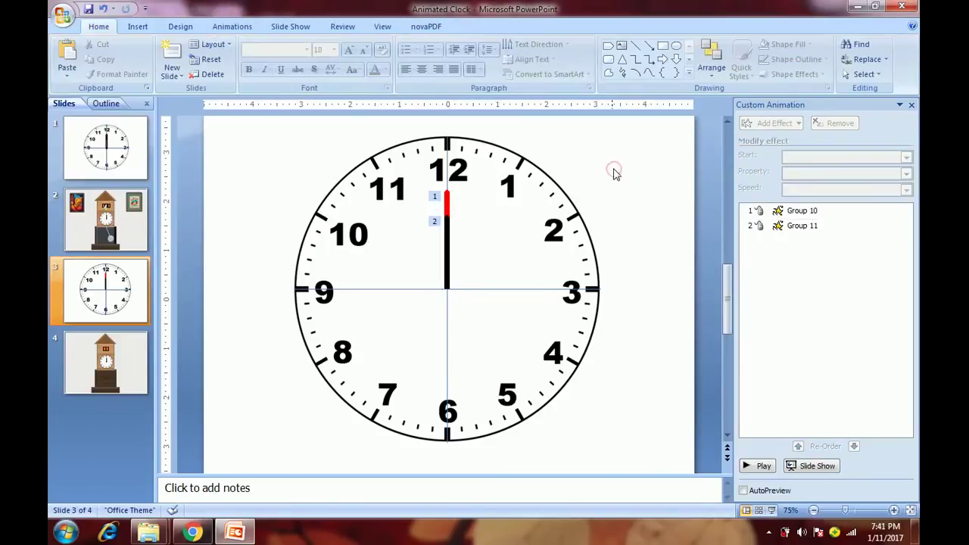
{"action": "key", "text": "ctrl+v"}
{"action": "left_click_drag", "start_coordinate": [456, 264], "coordinate": [518, 261]}
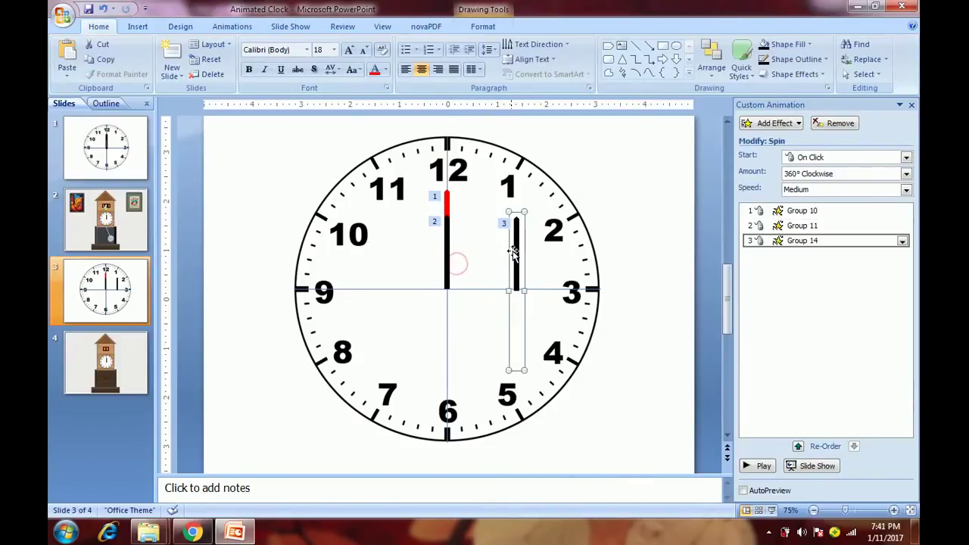
Step: Give the visible hand in the newly copied group a gray fill and a gray outline
{"action": "left_click", "coordinate": [513, 254]}
{"action": "left_click", "coordinate": [514, 254]}
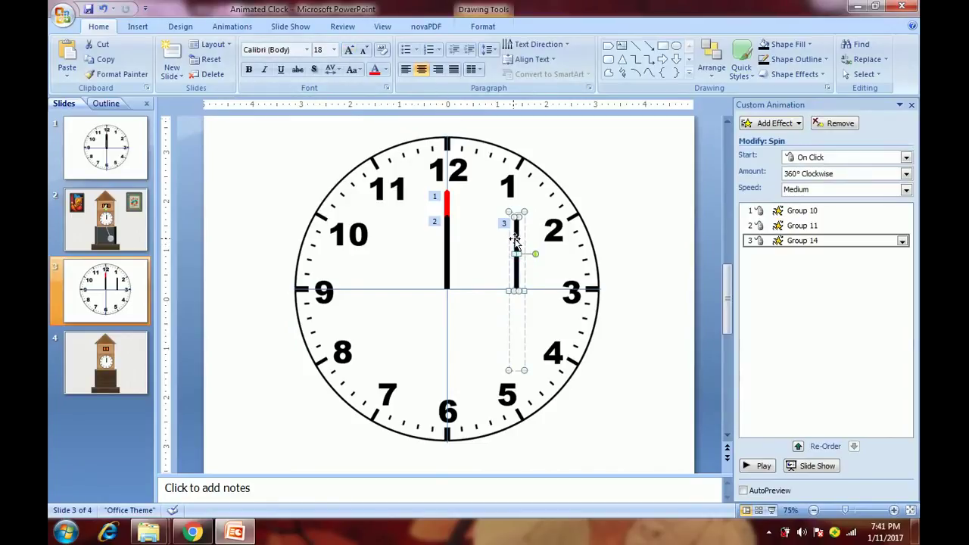
{"action": "double_click", "coordinate": [514, 240]}
{"action": "left_click", "coordinate": [377, 44]}
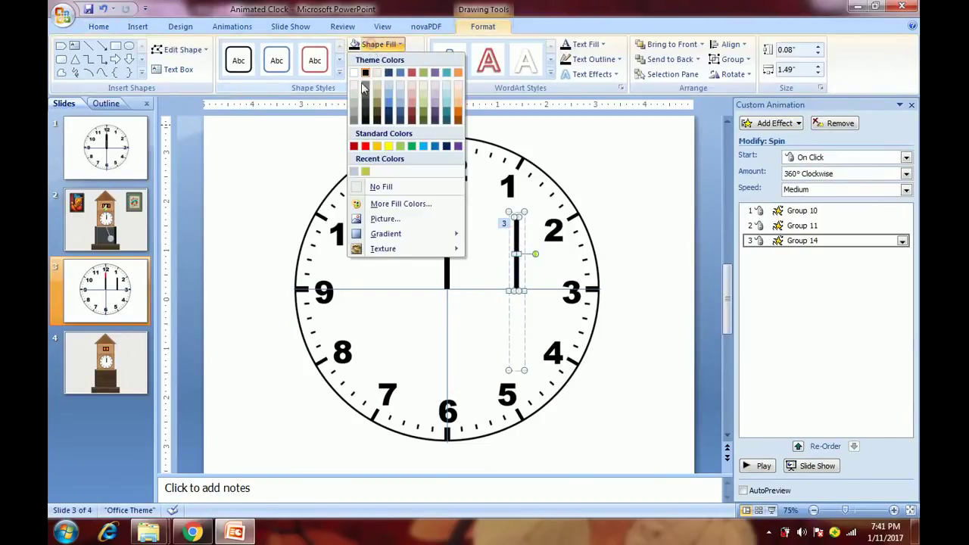
{"action": "left_click", "coordinate": [354, 113]}
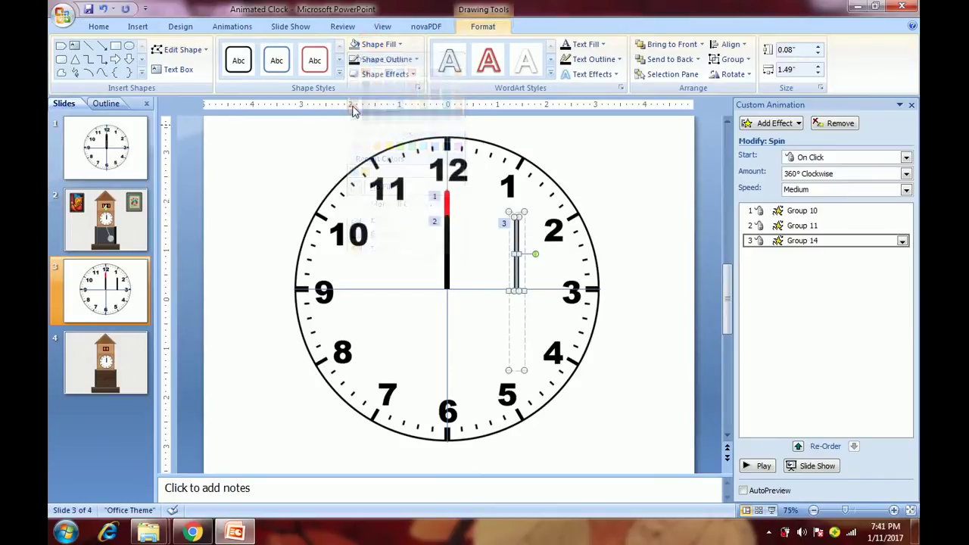
{"action": "left_click", "coordinate": [386, 59]}
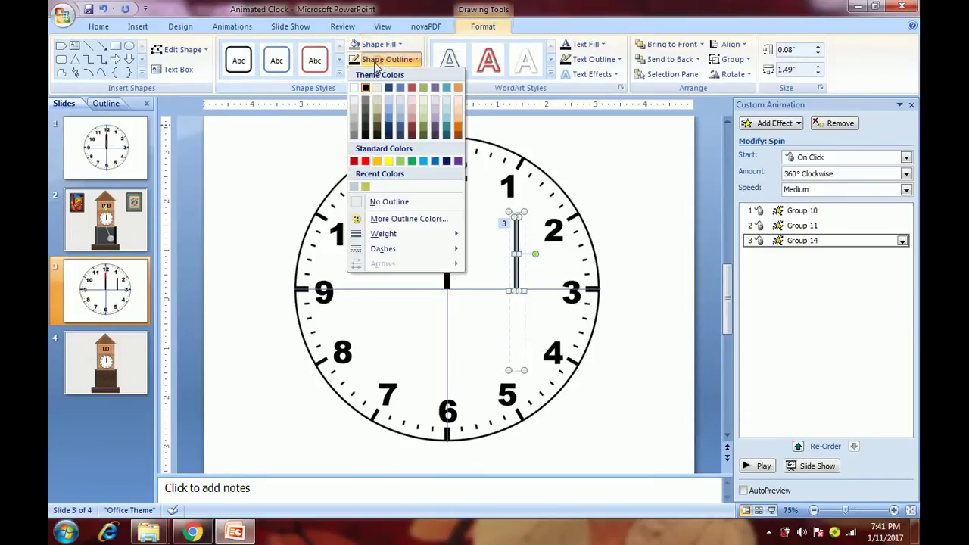
{"action": "left_click", "coordinate": [350, 122]}
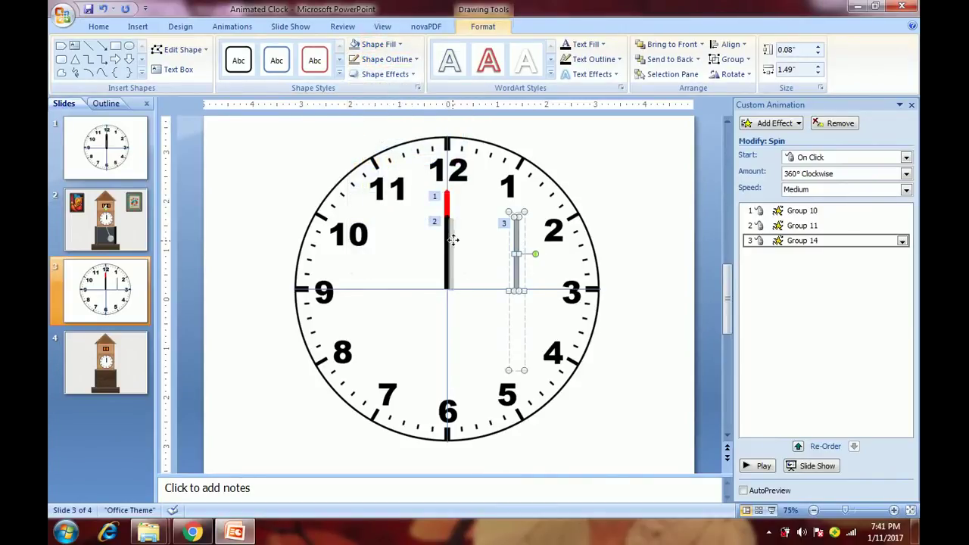
{"action": "left_click_drag", "start_coordinate": [447, 238], "coordinate": [448, 239]}
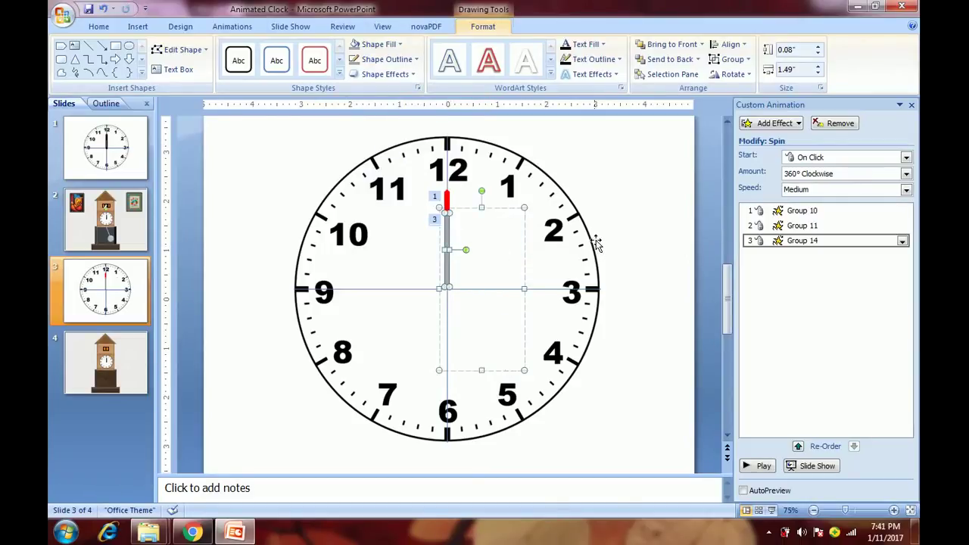
{"action": "key", "text": "ctrl+z"}
{"action": "left_click", "coordinate": [676, 183]}
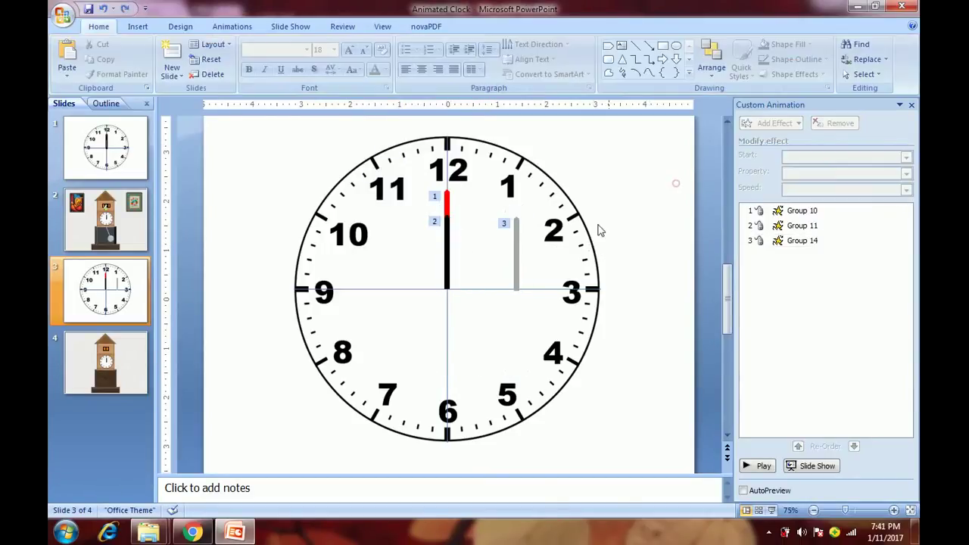
Step: Shorten the gray hand group to 2.1" high and center it on the clock over the other hands
{"action": "left_click", "coordinate": [519, 281]}
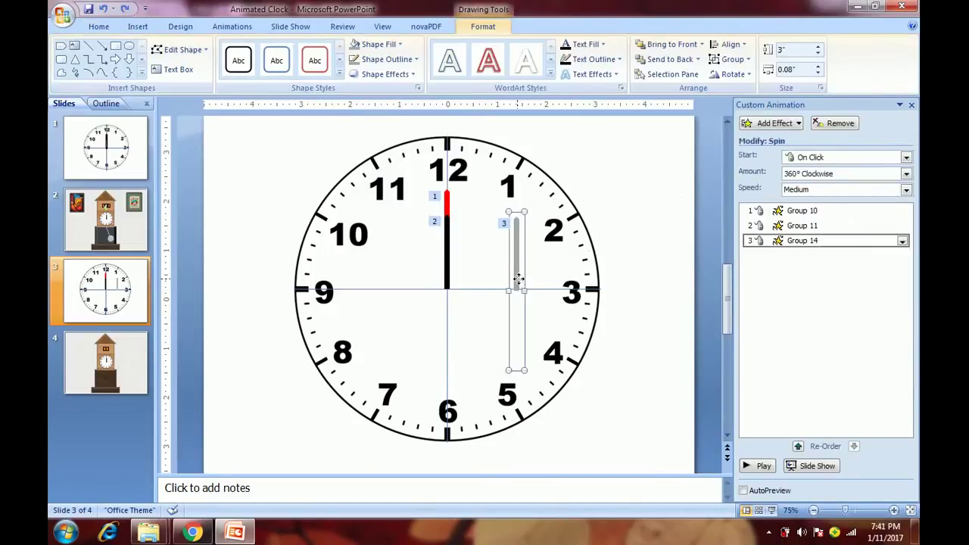
{"action": "left_click", "coordinate": [819, 53]}
{"action": "left_click", "coordinate": [819, 53]}
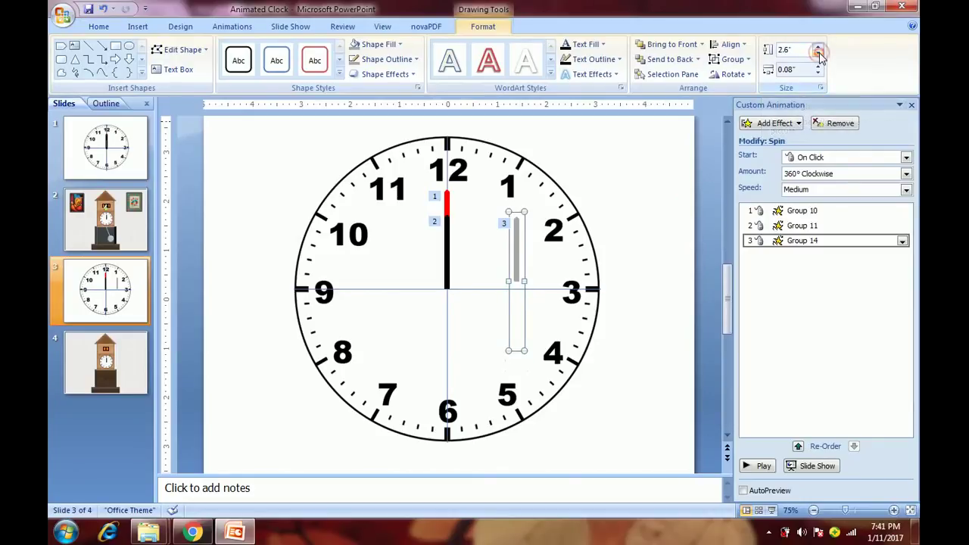
{"action": "left_click", "coordinate": [818, 53]}
{"action": "left_click", "coordinate": [818, 53]}
{"action": "left_click", "coordinate": [818, 53]}
{"action": "left_click_drag", "start_coordinate": [516, 254], "coordinate": [445, 274]}
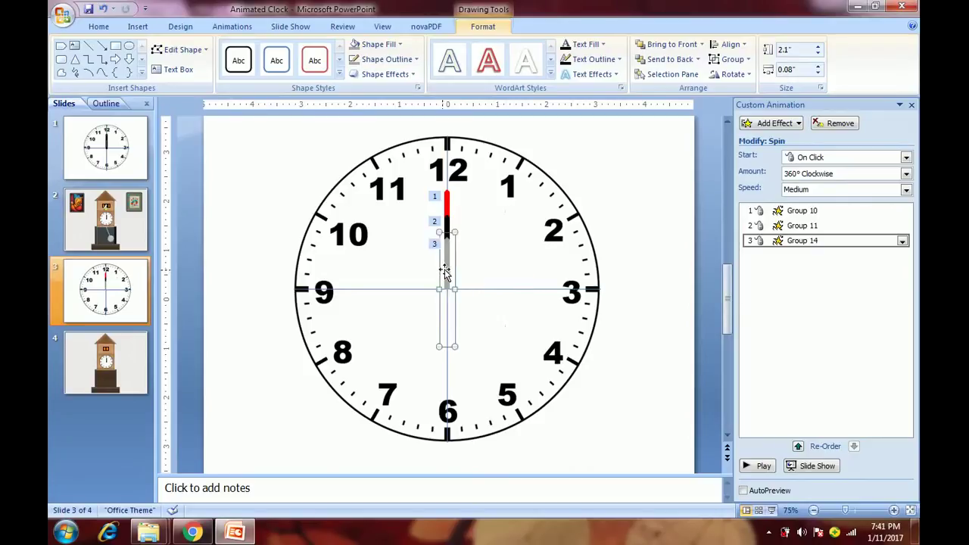
{"action": "left_click", "coordinate": [613, 203]}
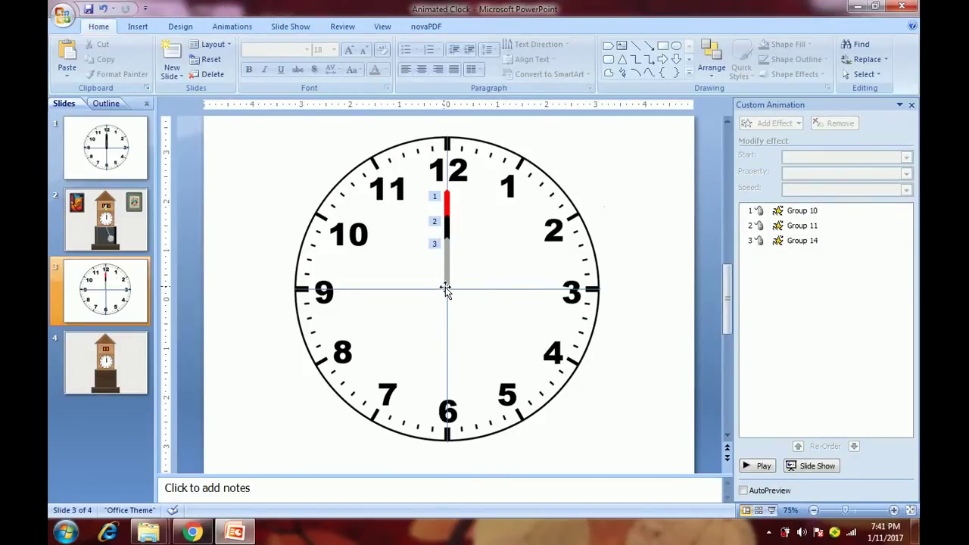
Step: Draw a small circle about 0.17" across at the clock's center and apply the solid black shape style
{"action": "left_click", "coordinate": [138, 26]}
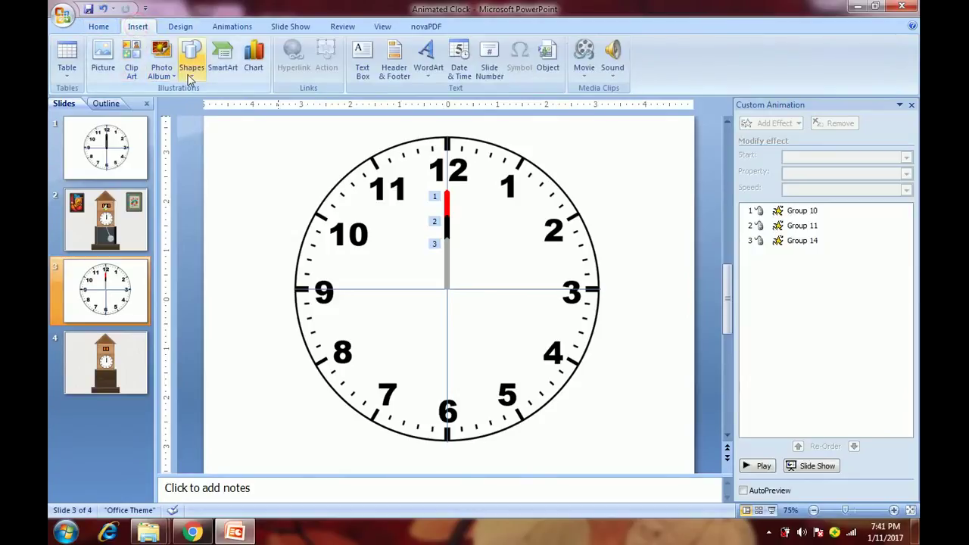
{"action": "left_click", "coordinate": [190, 79]}
{"action": "left_click", "coordinate": [253, 104]}
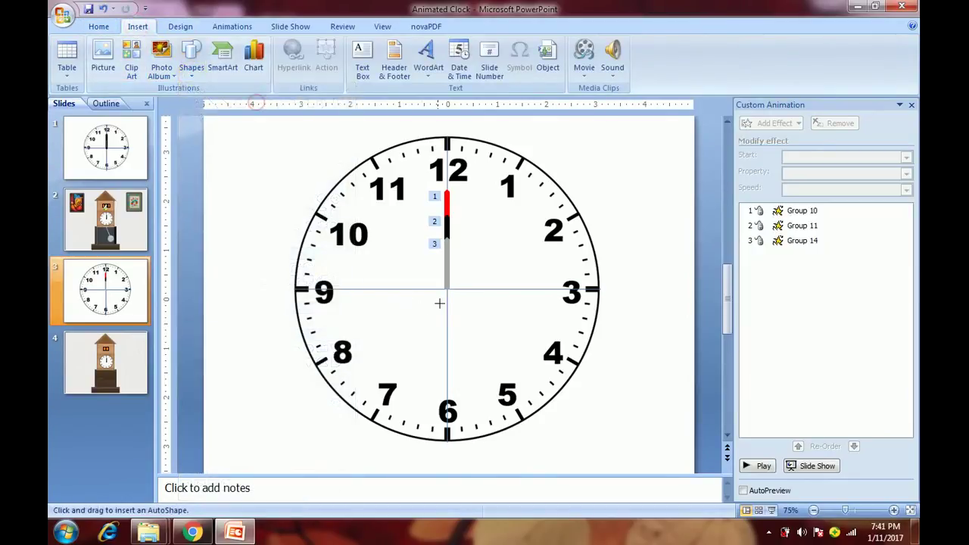
{"action": "left_click_drag", "start_coordinate": [442, 292], "coordinate": [448, 291]}
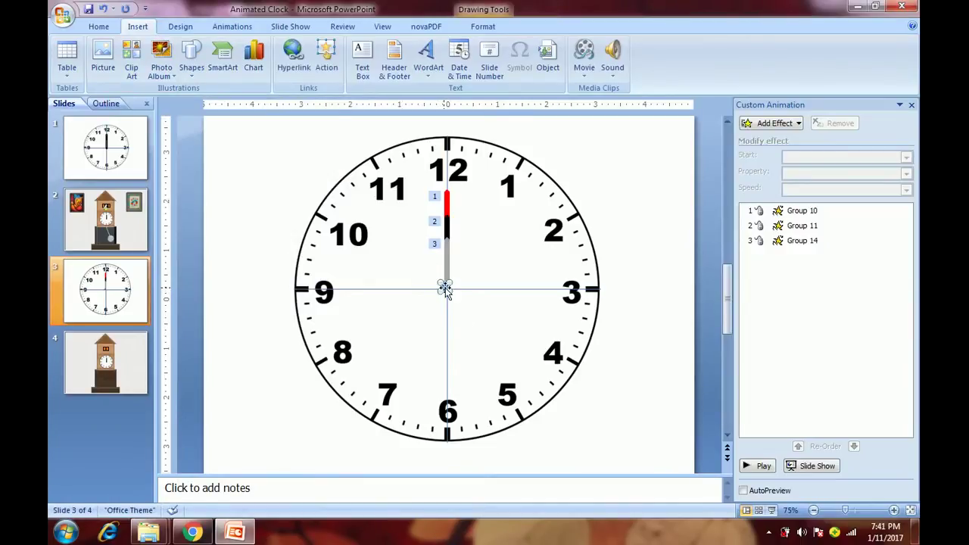
{"action": "double_click", "coordinate": [445, 287]}
{"action": "left_click", "coordinate": [276, 60]}
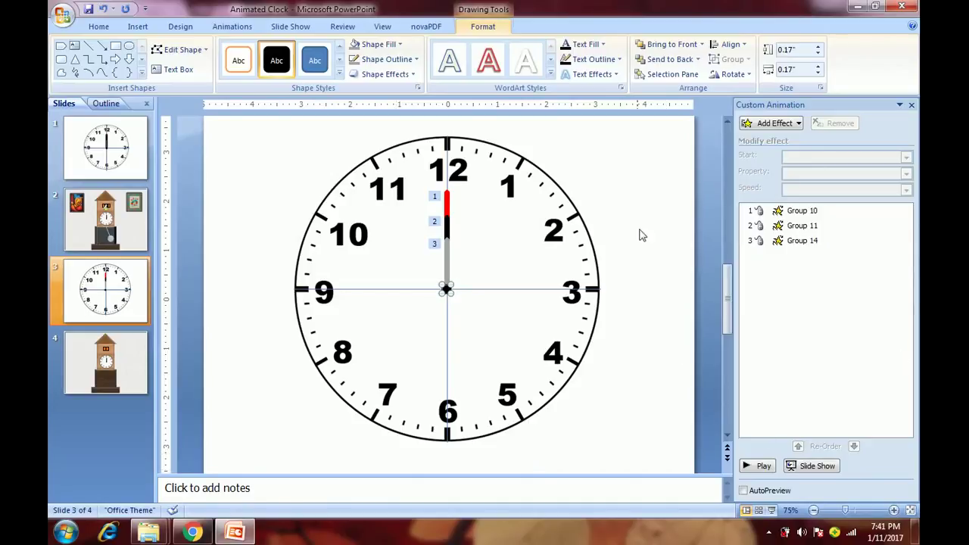
{"action": "left_click", "coordinate": [643, 180]}
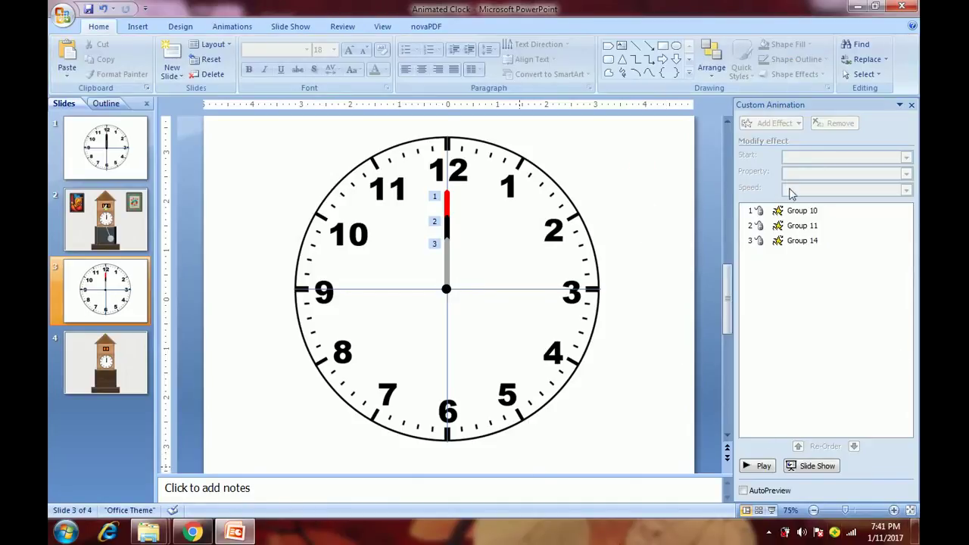
Step: Set the Spin effects of all three hand groups to start With Previous and play the animation preview
{"action": "left_click", "coordinate": [801, 211]}
{"action": "left_click", "coordinate": [821, 157]}
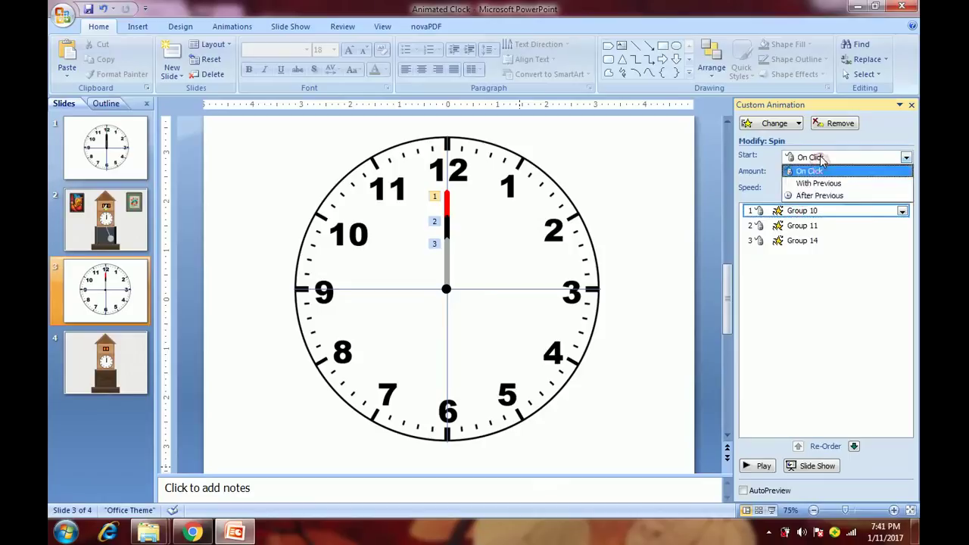
{"action": "left_click", "coordinate": [818, 194]}
{"action": "left_click", "coordinate": [798, 225]}
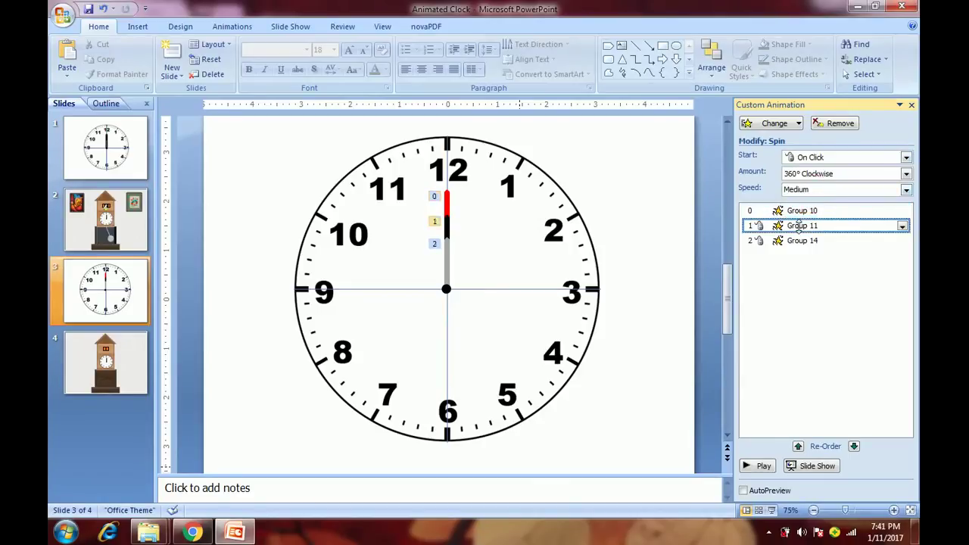
{"action": "left_click", "coordinate": [827, 160]}
{"action": "left_click", "coordinate": [822, 180]}
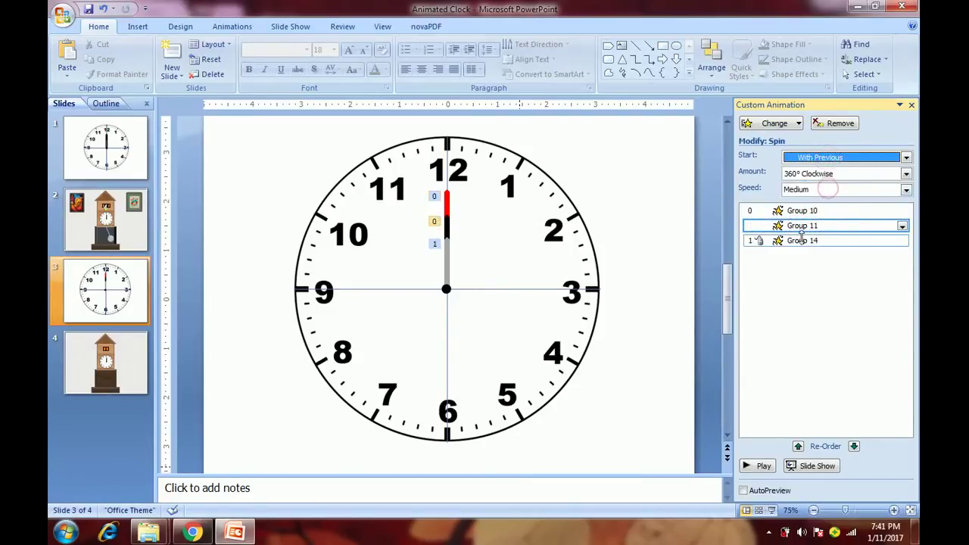
{"action": "key", "text": "Down"}
{"action": "left_click", "coordinate": [821, 158]}
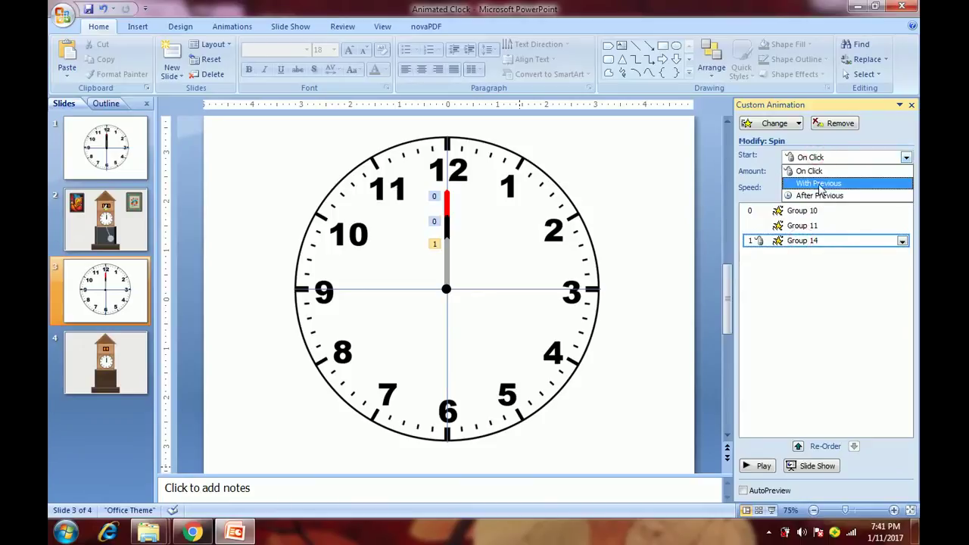
{"action": "left_click", "coordinate": [818, 181]}
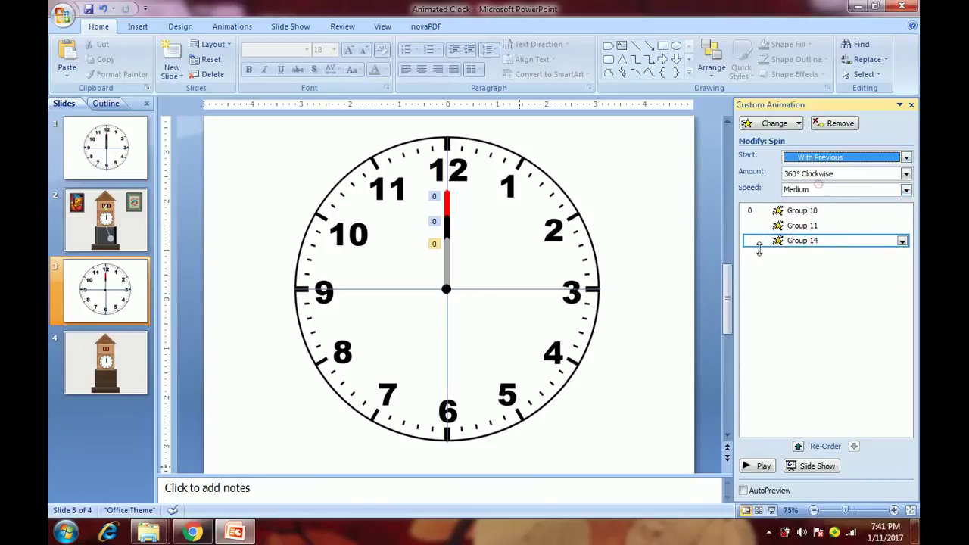
{"action": "left_click", "coordinate": [763, 467]}
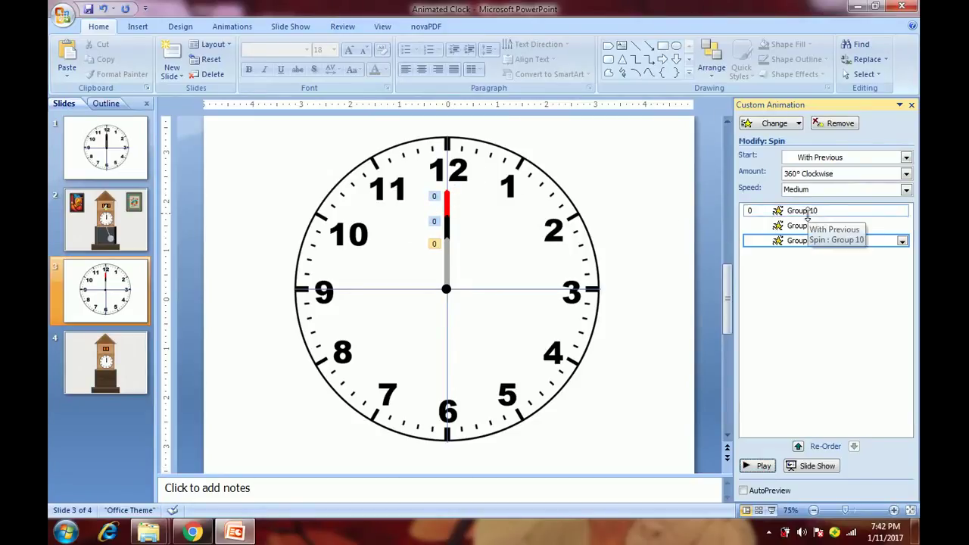
Step: Set the red hand group's Spin speed to 60 seconds and its repeat to Until Next Click
{"action": "left_click", "coordinate": [447, 199]}
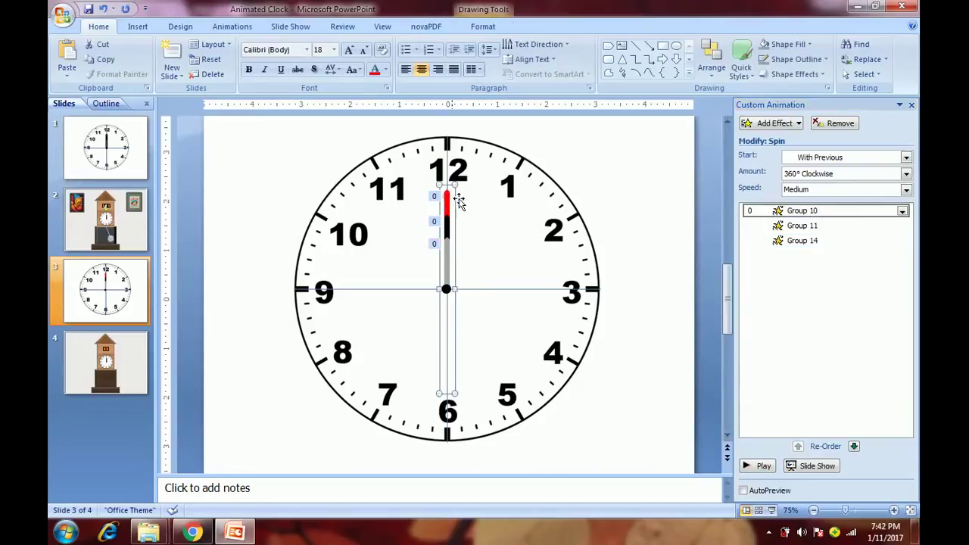
{"action": "double_click", "coordinate": [829, 211]}
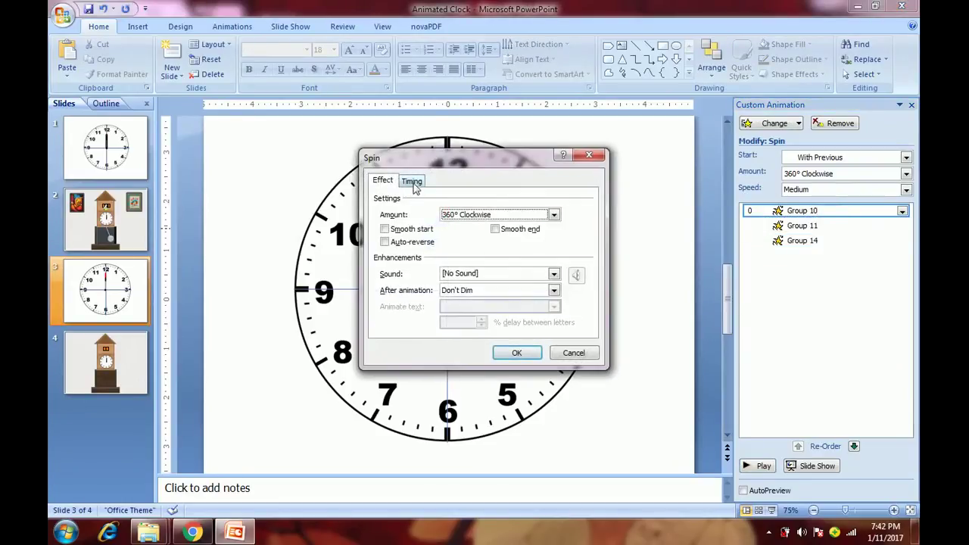
{"action": "left_click", "coordinate": [412, 183]}
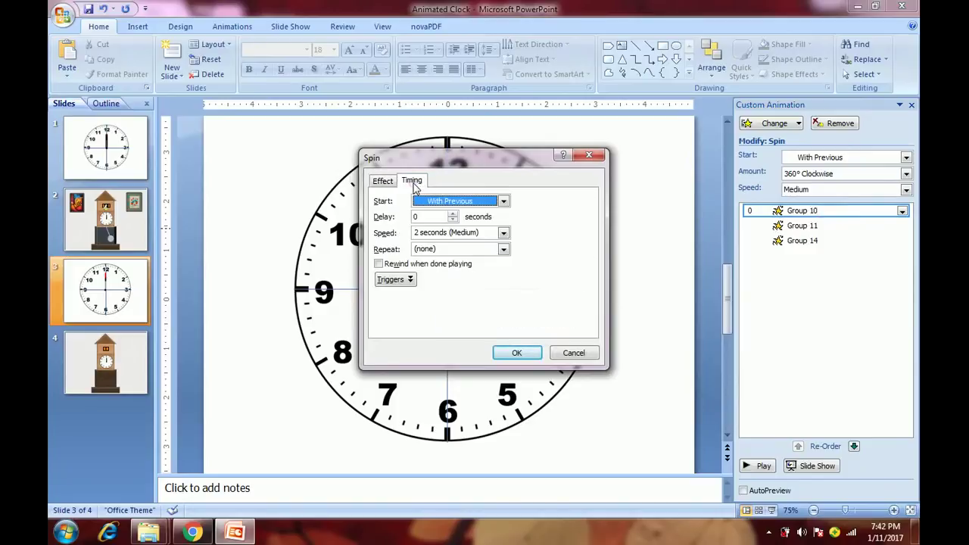
{"action": "left_click", "coordinate": [431, 232]}
{"action": "type", "text": "60"}
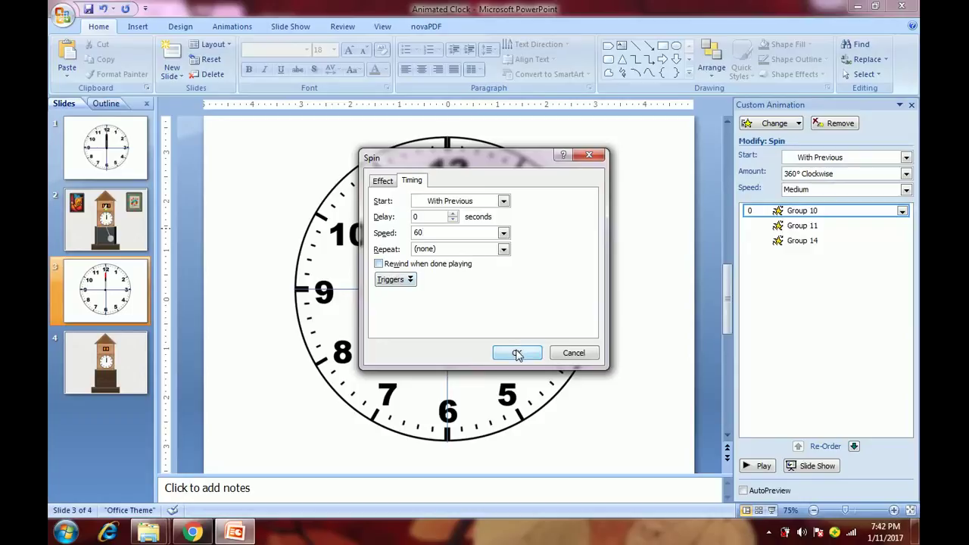
{"action": "left_click", "coordinate": [503, 251]}
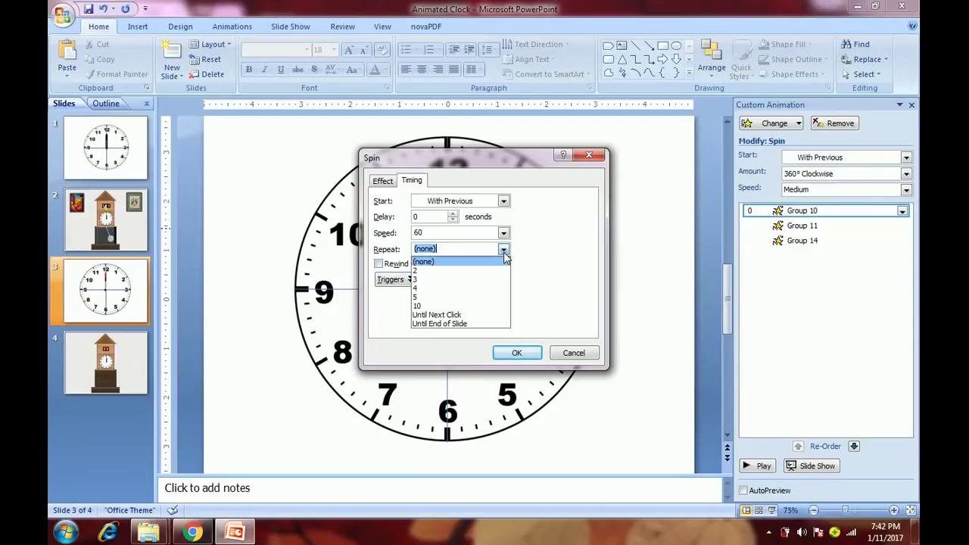
{"action": "left_click", "coordinate": [479, 317]}
{"action": "left_click", "coordinate": [515, 352]}
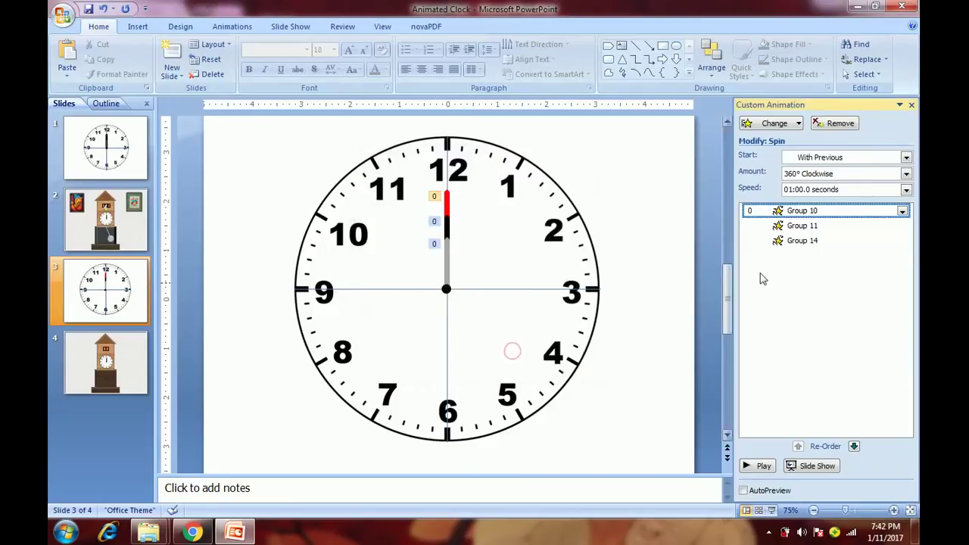
Step: Set the black hand group's Spin speed to 3600 seconds and its repeat to Until Next Click
{"action": "left_click", "coordinate": [840, 225]}
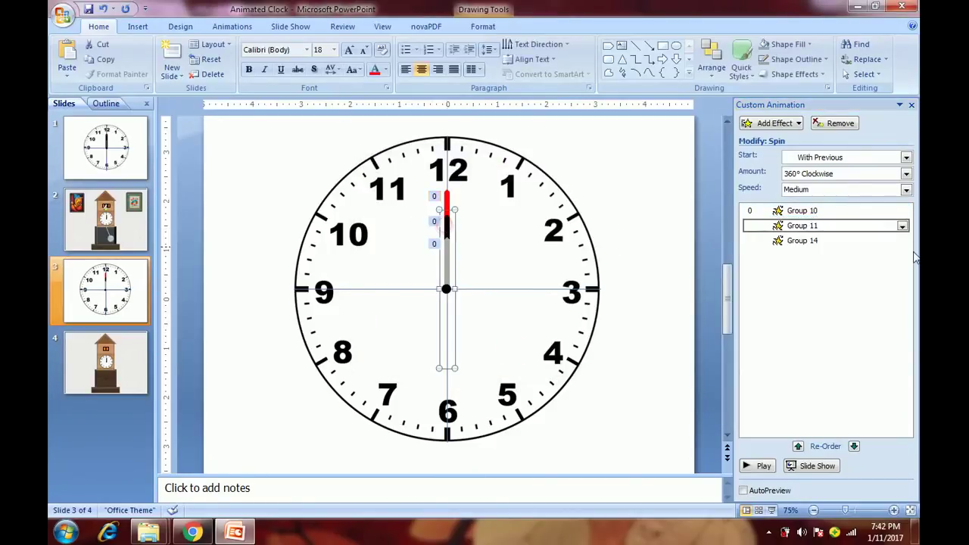
{"action": "double_click", "coordinate": [841, 226]}
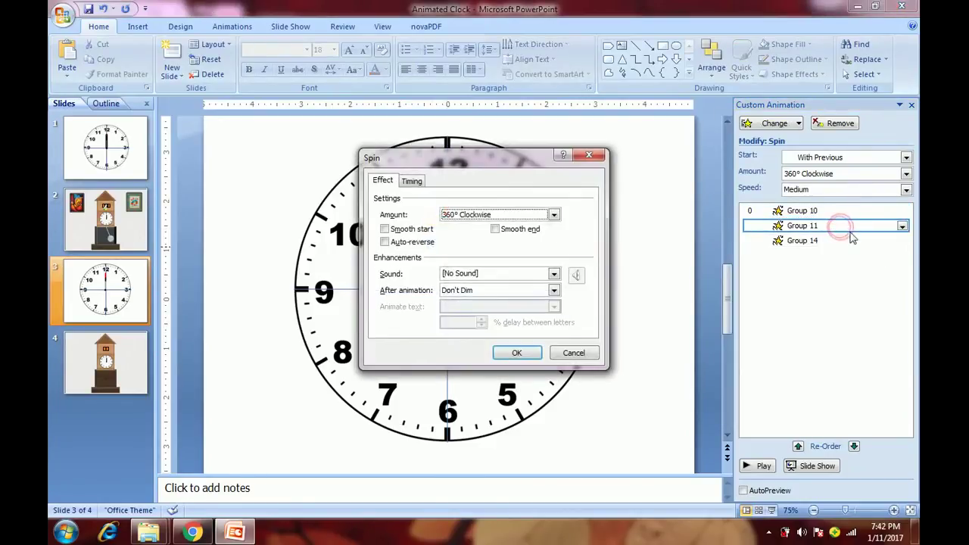
{"action": "left_click", "coordinate": [412, 180]}
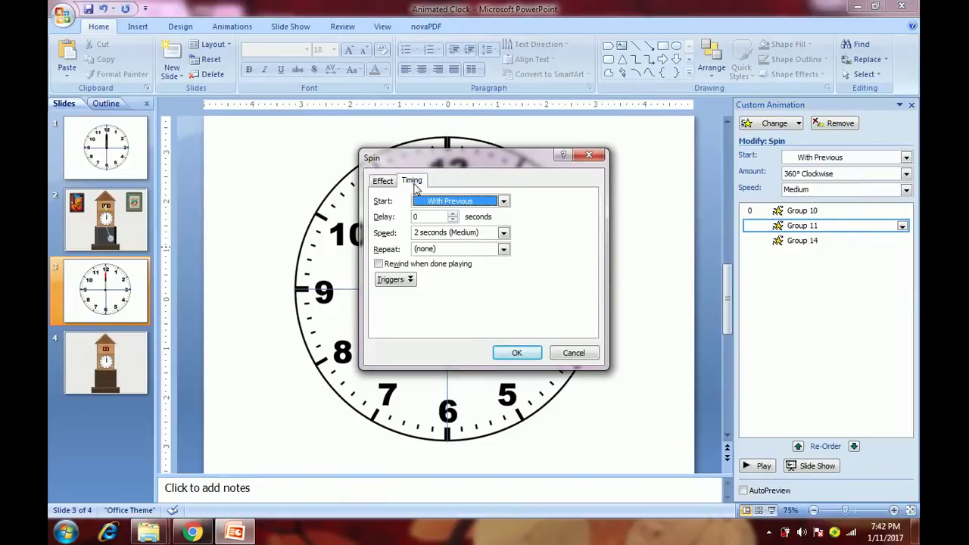
{"action": "left_click", "coordinate": [431, 232]}
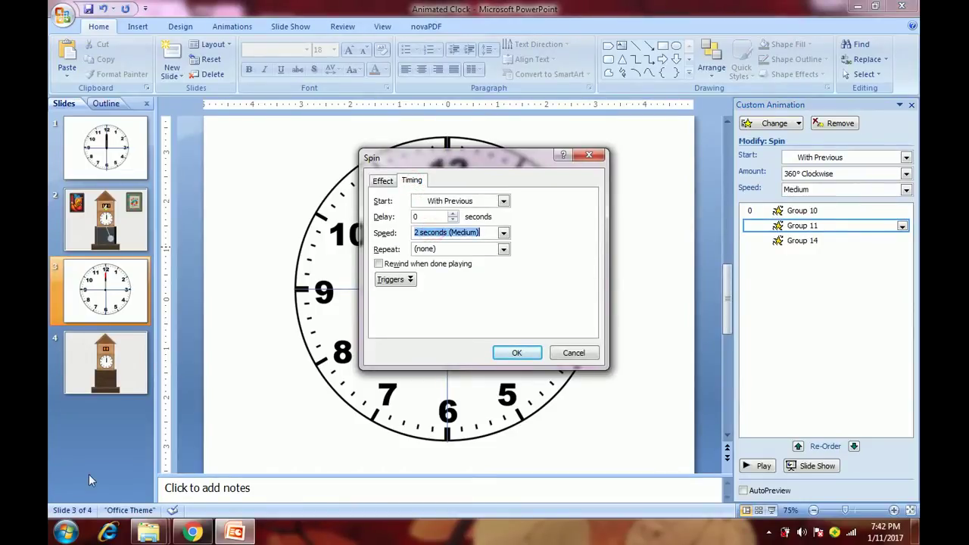
{"action": "type", "text": "3600"}
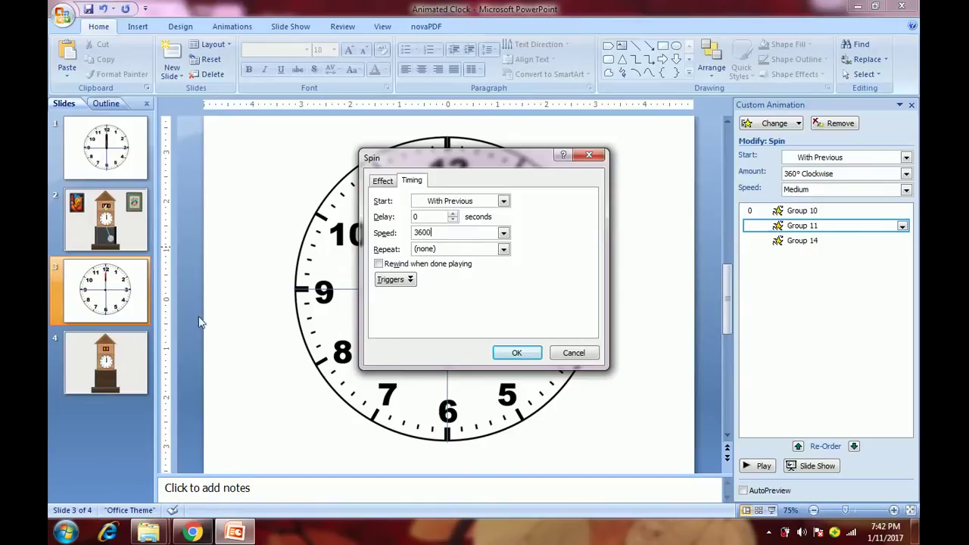
{"action": "left_click", "coordinate": [517, 353]}
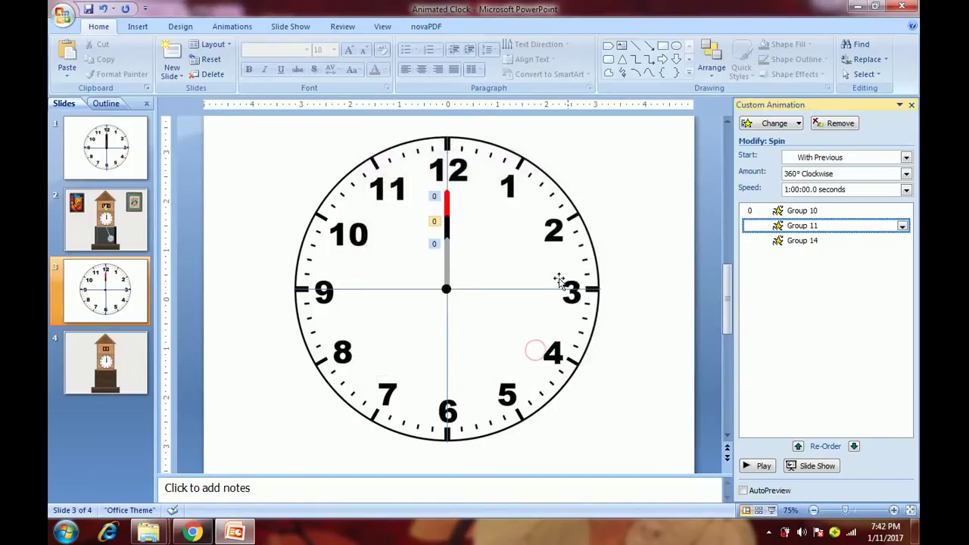
{"action": "double_click", "coordinate": [800, 226]}
{"action": "left_click", "coordinate": [412, 181]}
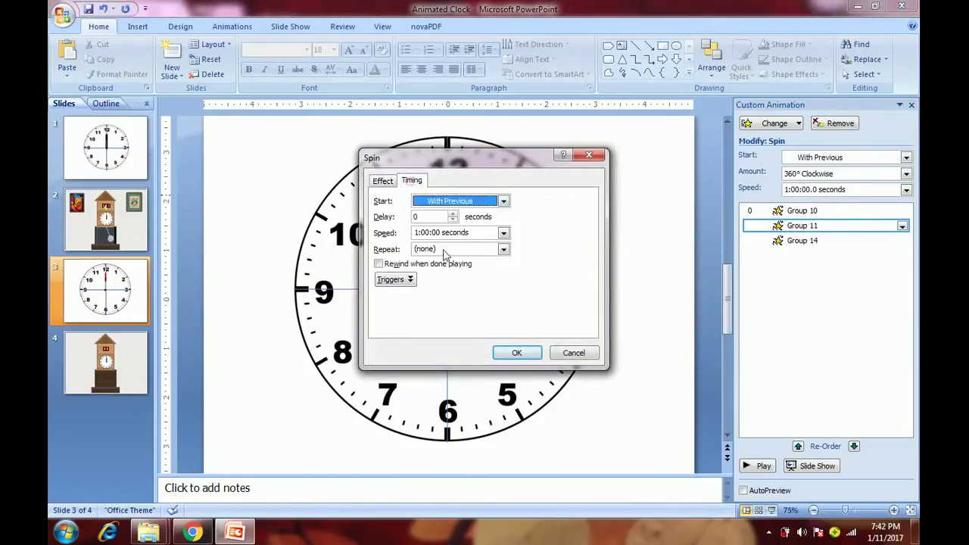
{"action": "left_click", "coordinate": [503, 251]}
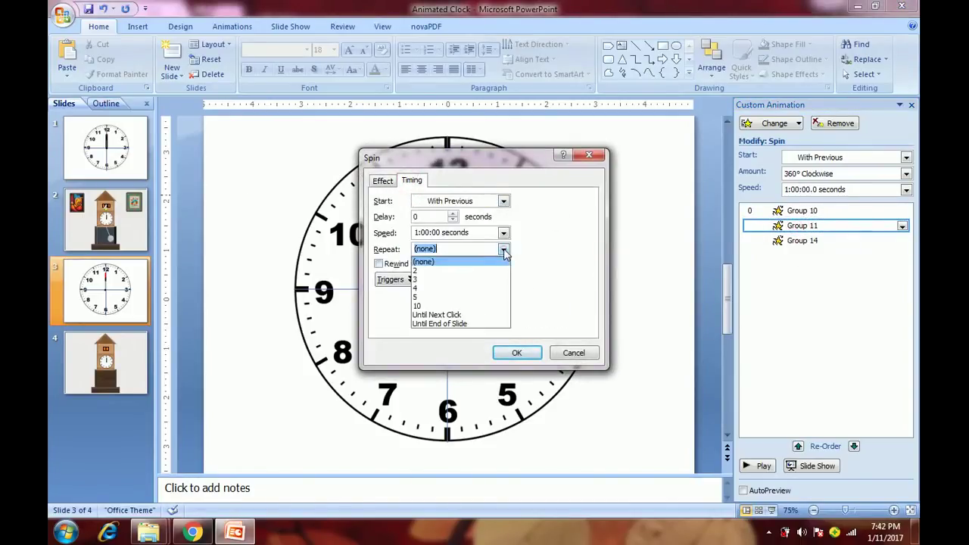
{"action": "left_click", "coordinate": [470, 315]}
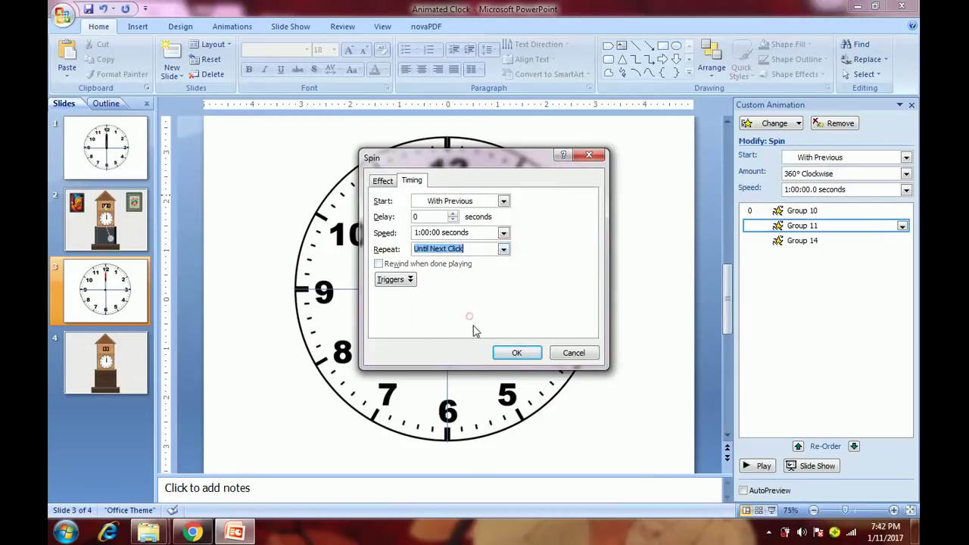
{"action": "left_click", "coordinate": [516, 353]}
Step: Set the gray hand group's Spin speed to 12:00:00 with repeat Until Next Click, and test the clock in a slide show
{"action": "left_click", "coordinate": [446, 267]}
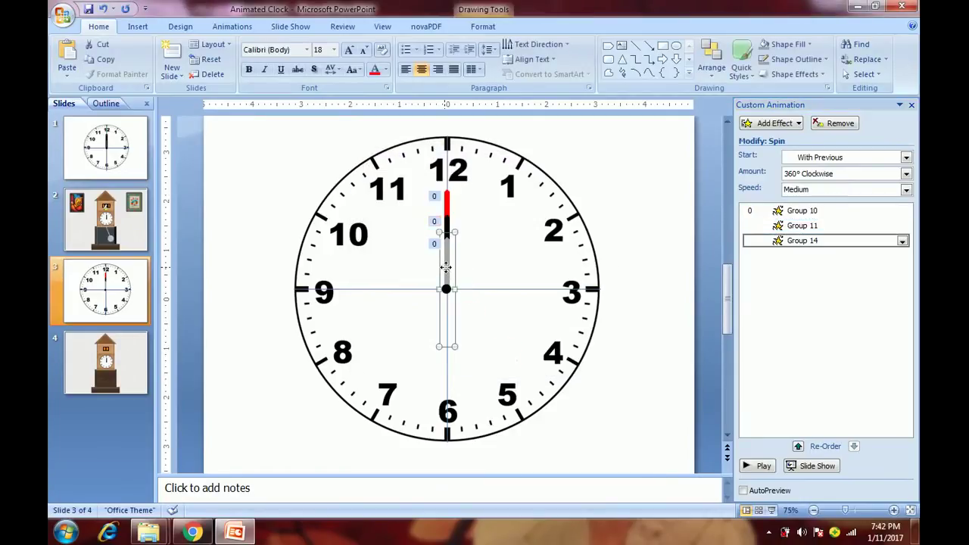
{"action": "double_click", "coordinate": [836, 242]}
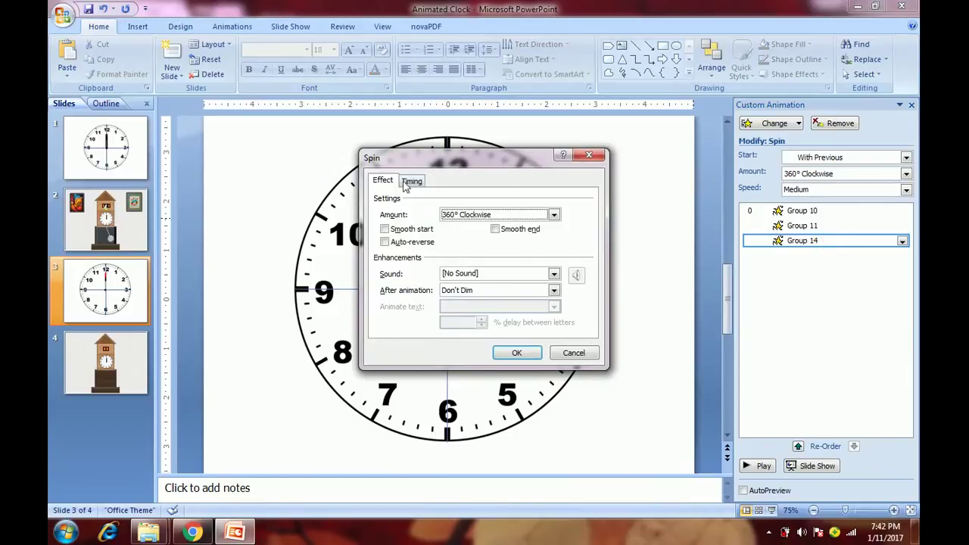
{"action": "left_click", "coordinate": [411, 182]}
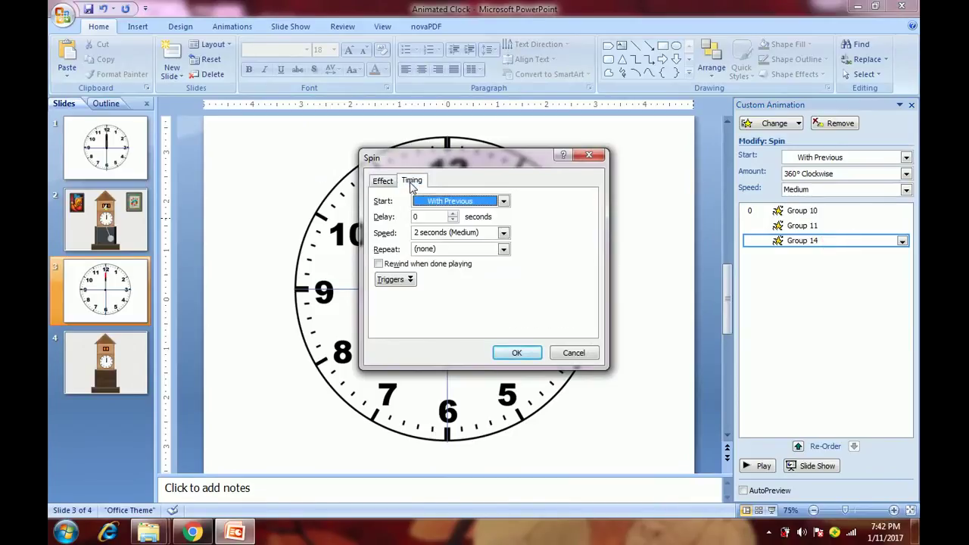
{"action": "left_click", "coordinate": [429, 232]}
{"action": "mouse_move", "coordinate": [235, 532]}
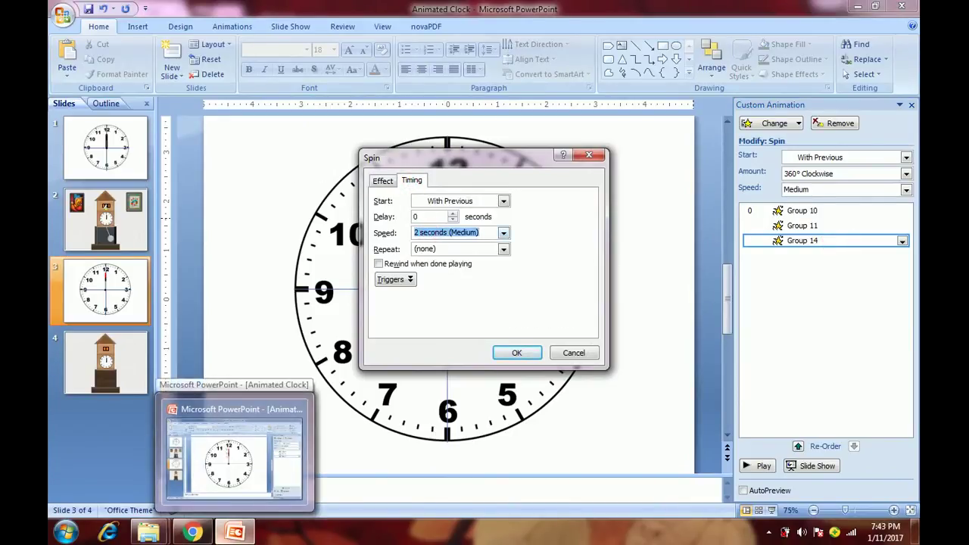
{"action": "type", "text": "12:00:00"}
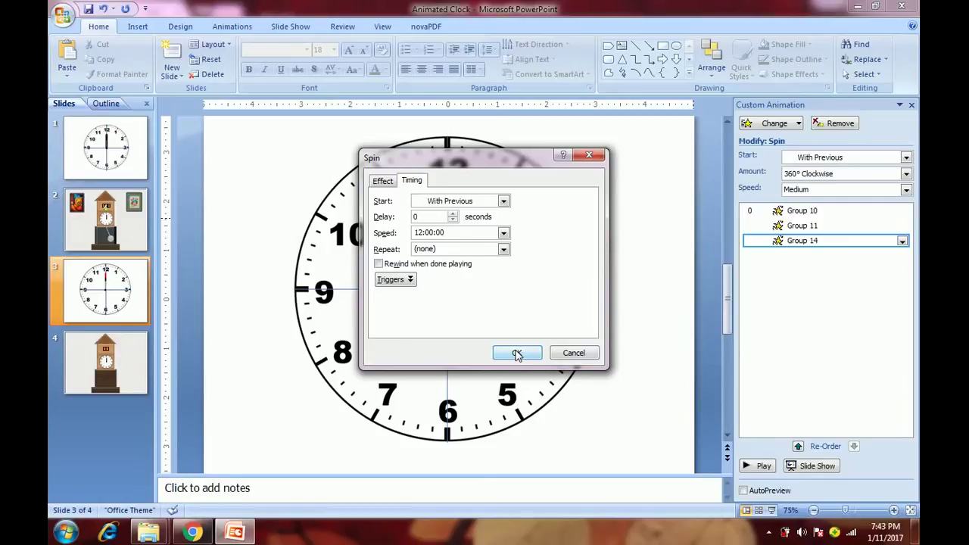
{"action": "left_click", "coordinate": [449, 248]}
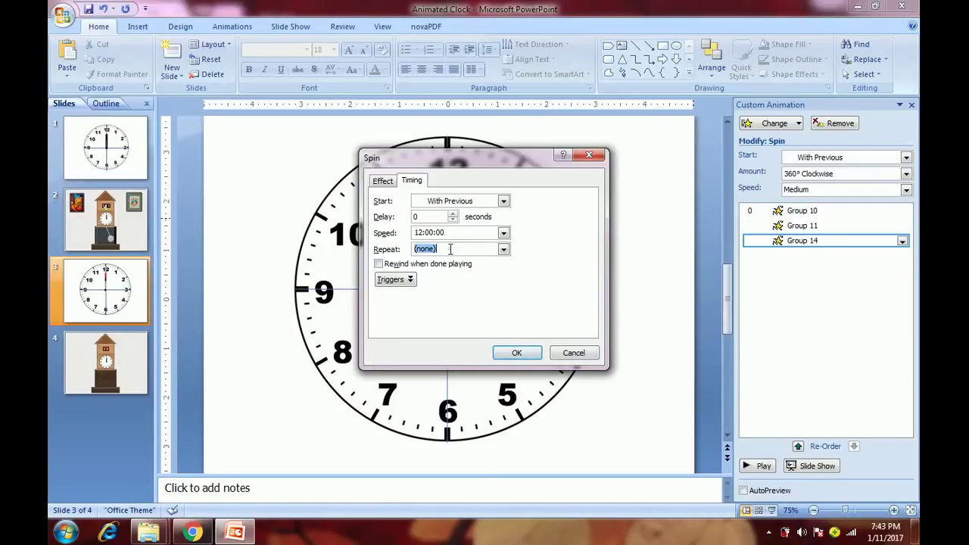
{"action": "left_click", "coordinate": [503, 249]}
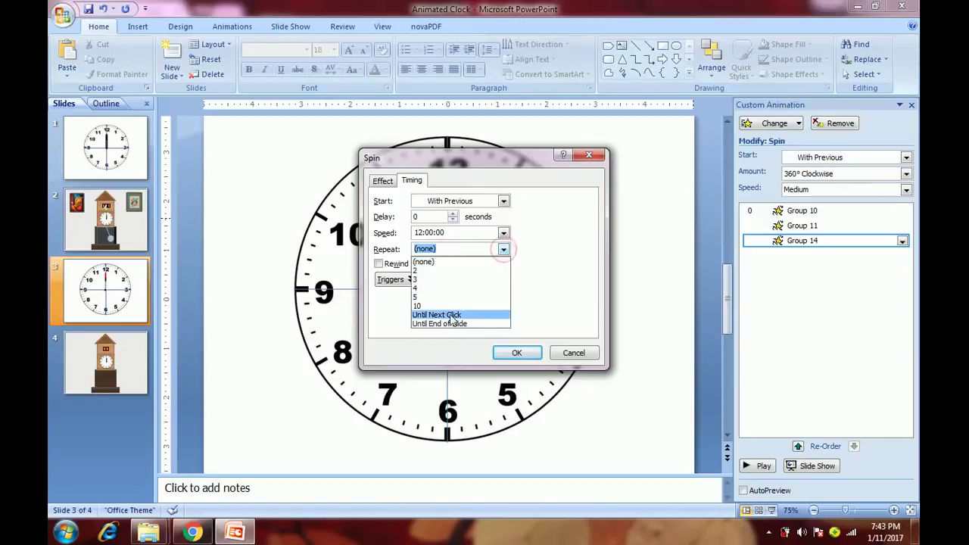
{"action": "left_click", "coordinate": [449, 314]}
{"action": "left_click", "coordinate": [510, 352]}
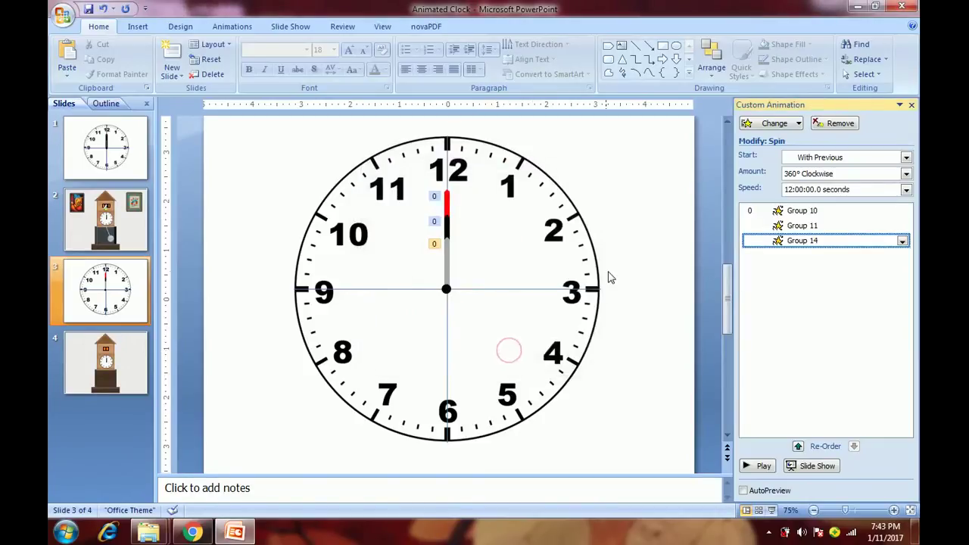
{"action": "left_click", "coordinate": [772, 510]}
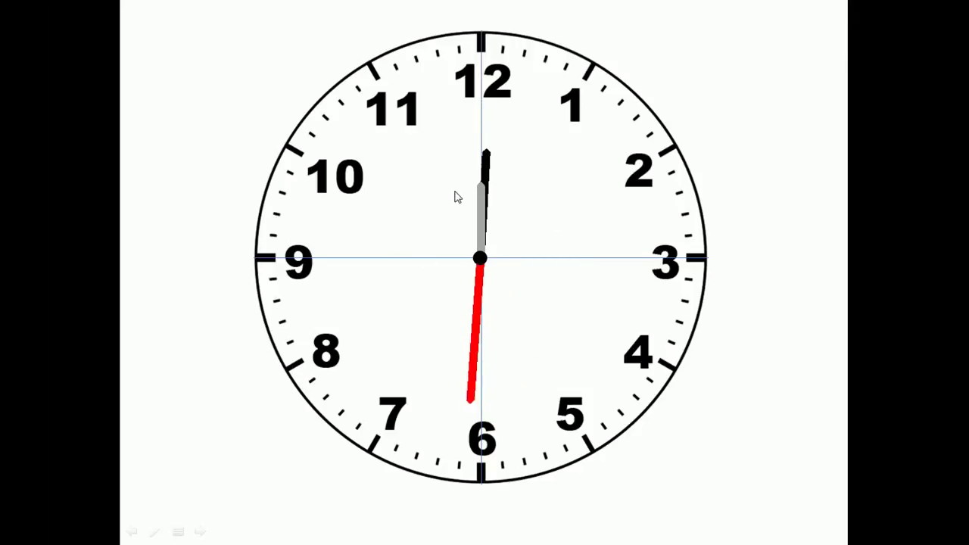
{"action": "key", "text": "Escape"}
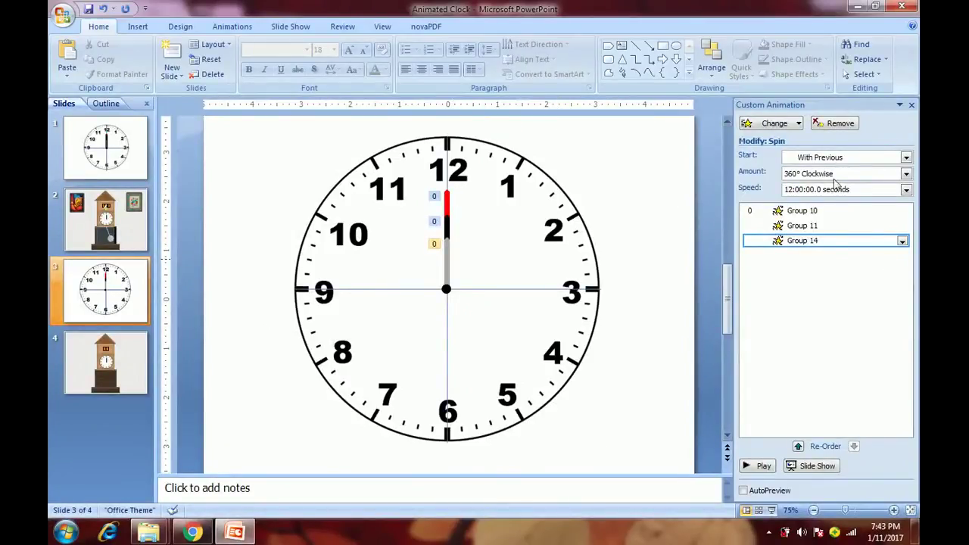
Step: Shorten the red hand group's Spin speed to 6 seconds
{"action": "double_click", "coordinate": [810, 210]}
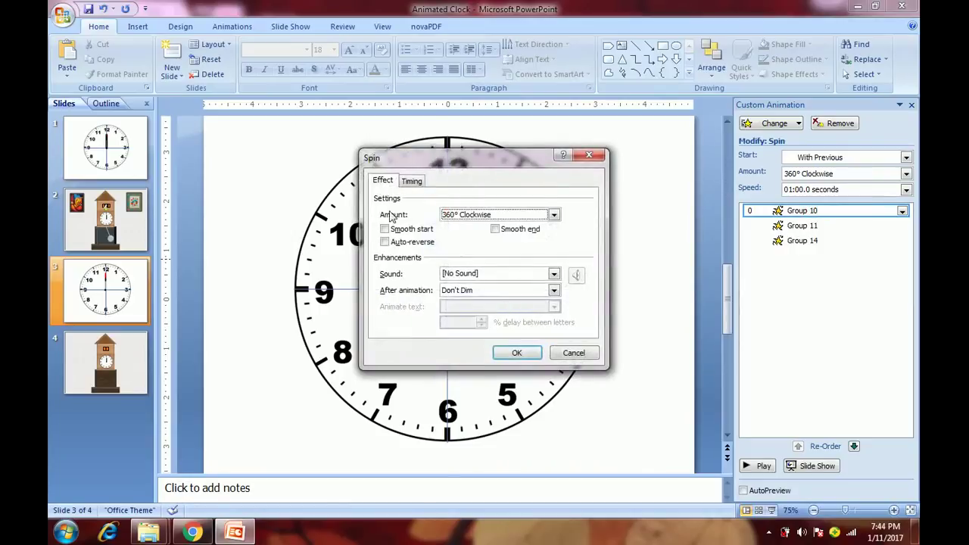
{"action": "left_click", "coordinate": [412, 181]}
{"action": "left_click", "coordinate": [434, 232]}
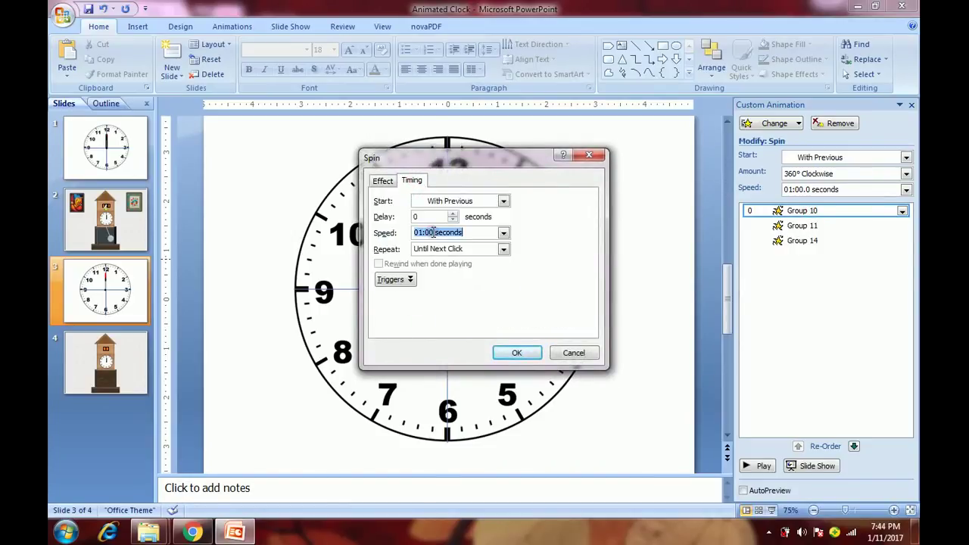
{"action": "type", "text": "6"}
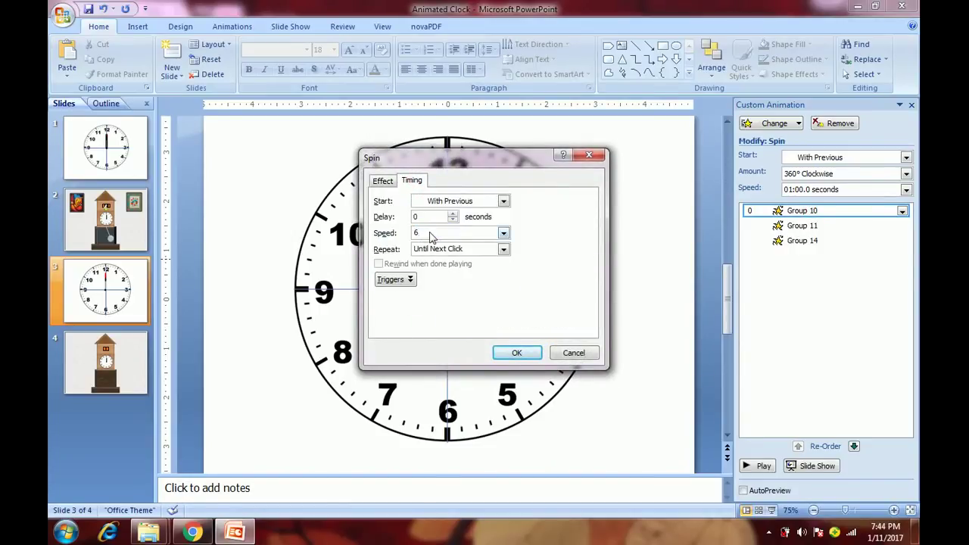
{"action": "key", "text": "Return"}
Step: Shorten the black hand group's Spin speed to 3 seconds
{"action": "double_click", "coordinate": [754, 225]}
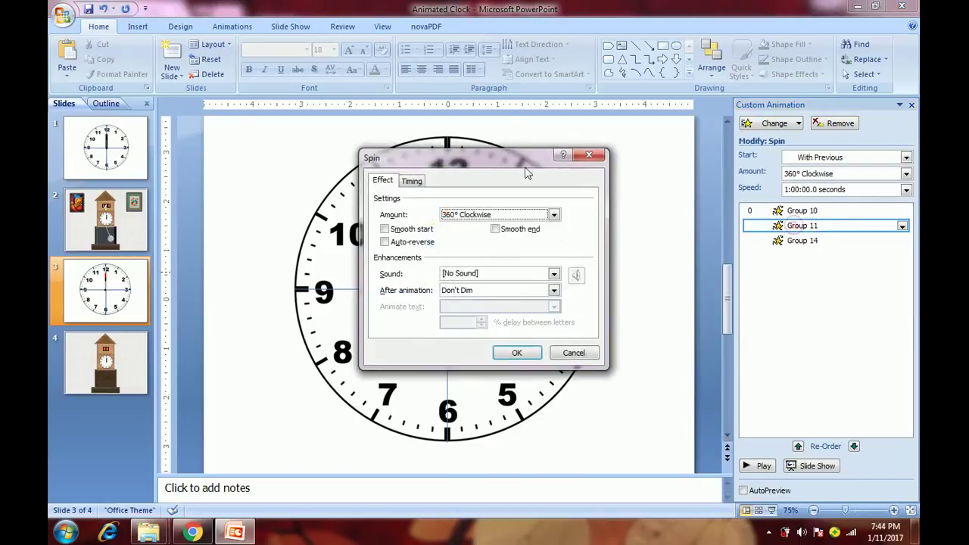
{"action": "left_click", "coordinate": [409, 181]}
{"action": "left_click", "coordinate": [427, 232]}
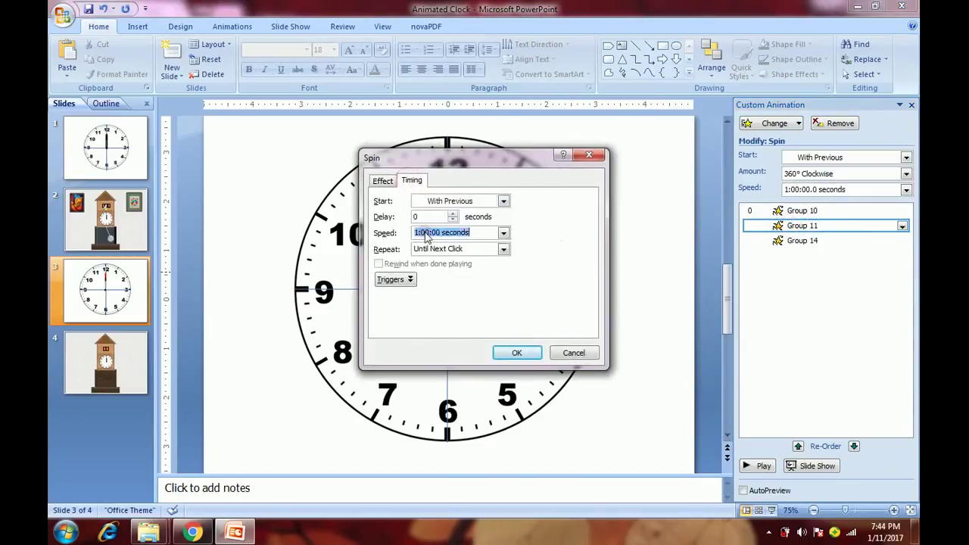
{"action": "type", "text": "3"}
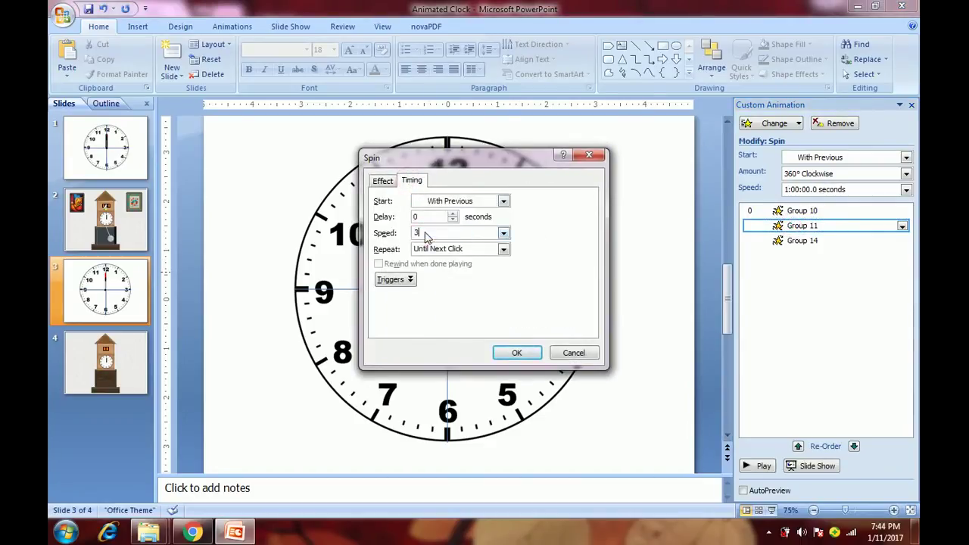
{"action": "left_click", "coordinate": [516, 353]}
Step: Shorten the gray hand group's Spin speed to 2 seconds and play the animation preview
{"action": "double_click", "coordinate": [828, 240]}
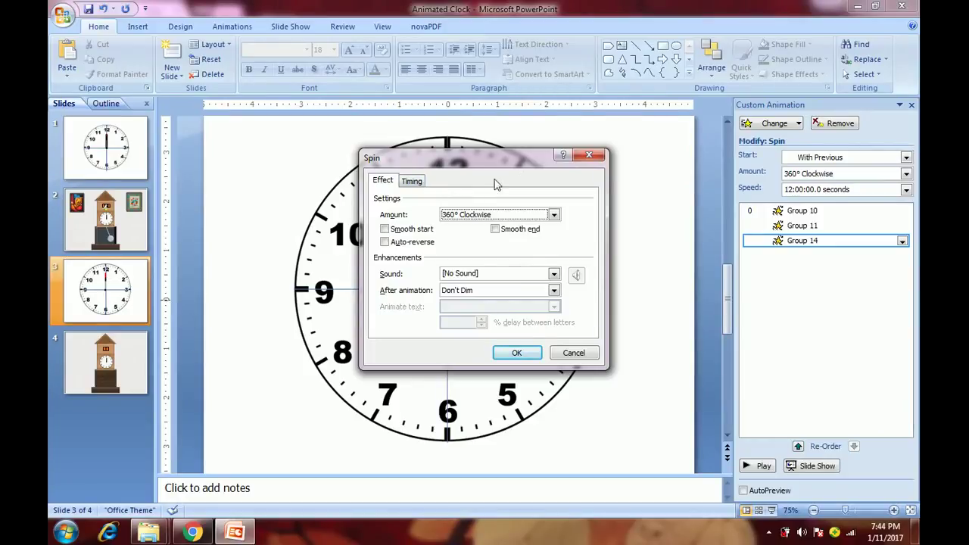
{"action": "left_click", "coordinate": [413, 182]}
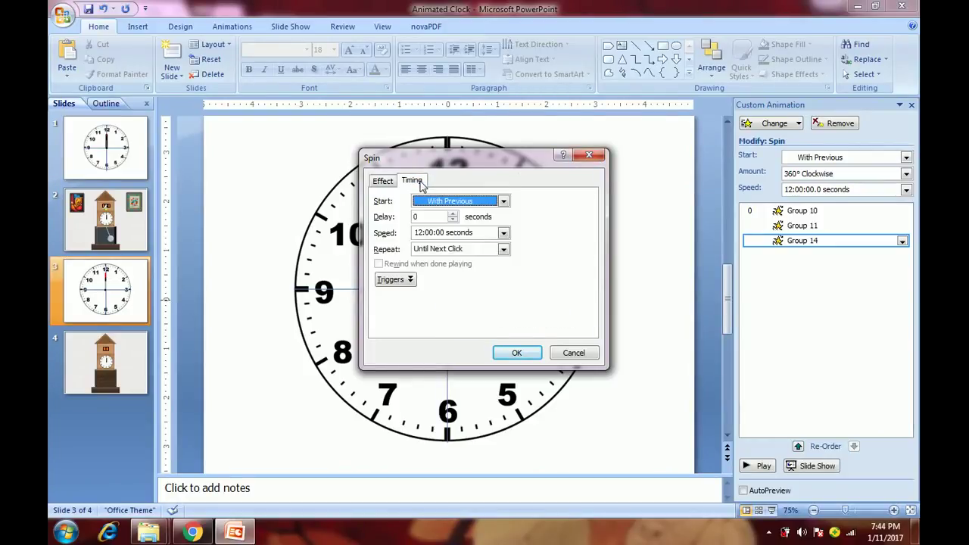
{"action": "left_click", "coordinate": [424, 232]}
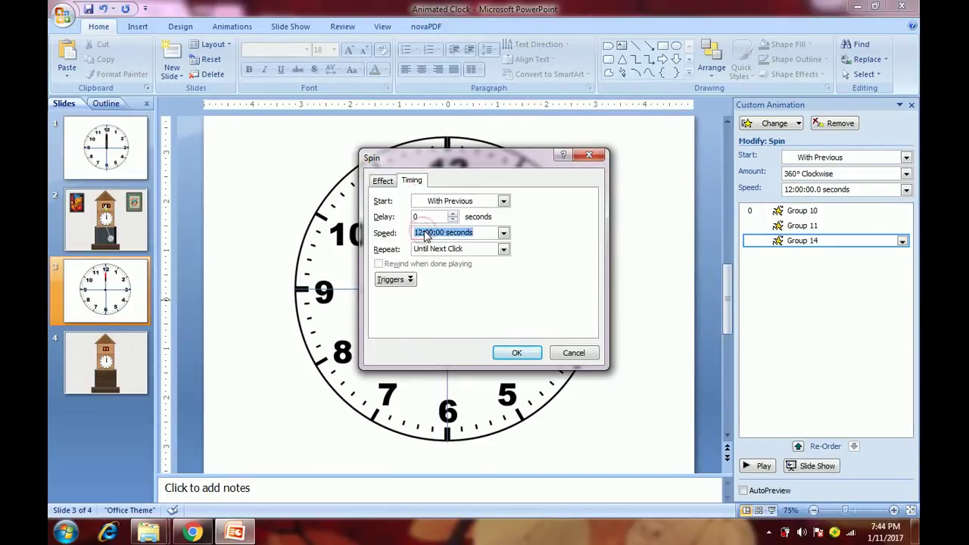
{"action": "type", "text": "2"}
{"action": "key", "text": "Return"}
{"action": "left_click", "coordinate": [758, 466]}
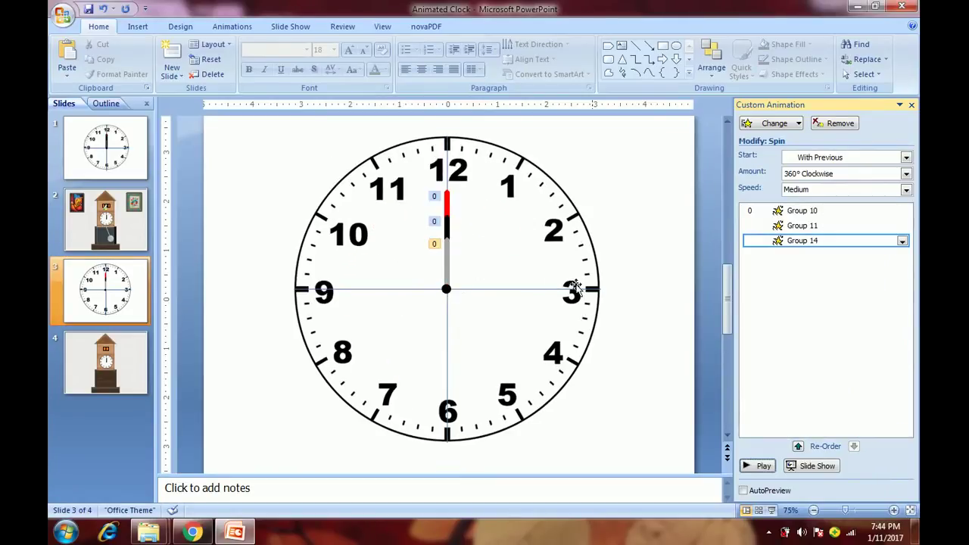
Step: Rotate the gray hand group to 212° so it points just past 7 on the clock face
{"action": "left_click", "coordinate": [634, 297]}
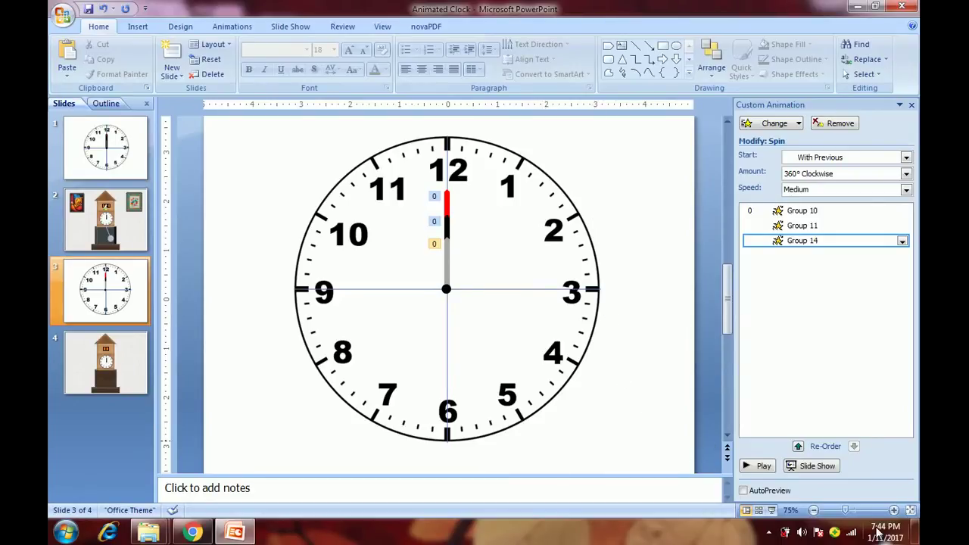
{"action": "mouse_move", "coordinate": [877, 536]}
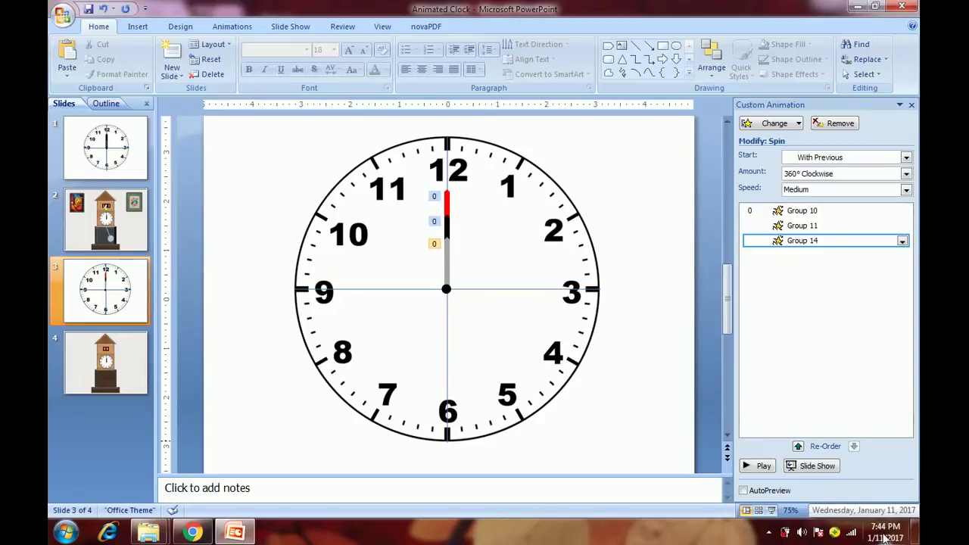
{"action": "left_click", "coordinate": [448, 255]}
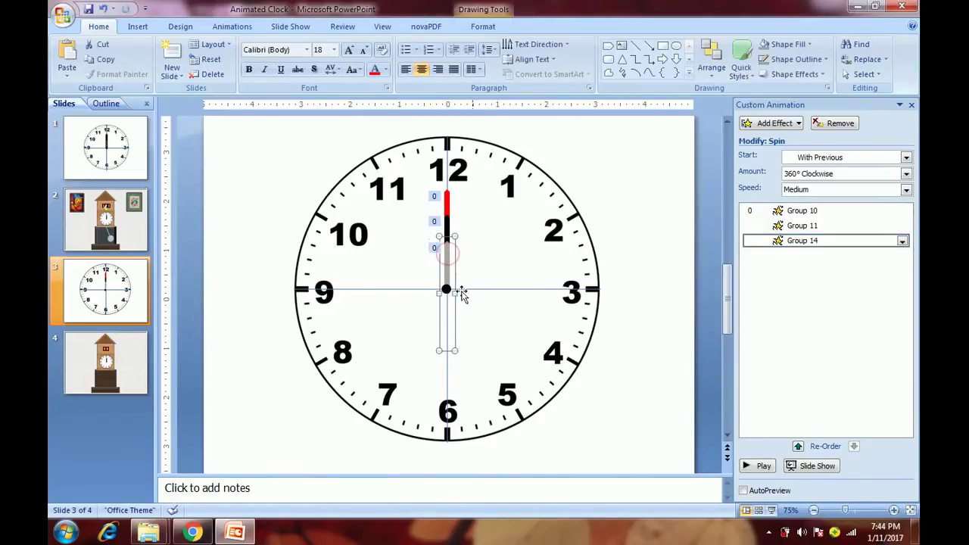
{"action": "double_click", "coordinate": [447, 265]}
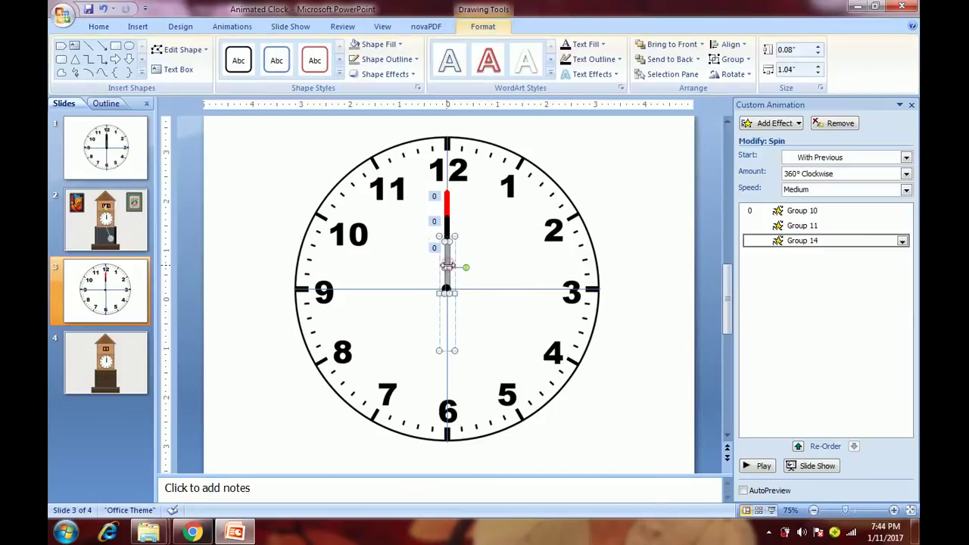
{"action": "left_click", "coordinate": [491, 263]}
{"action": "left_click", "coordinate": [445, 261]}
{"action": "left_click", "coordinate": [729, 74]}
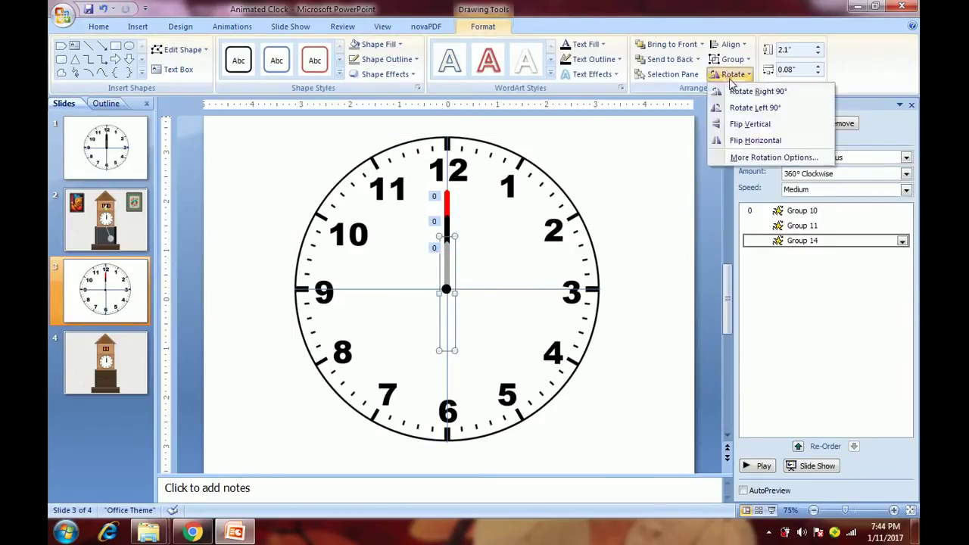
{"action": "left_click", "coordinate": [738, 156]}
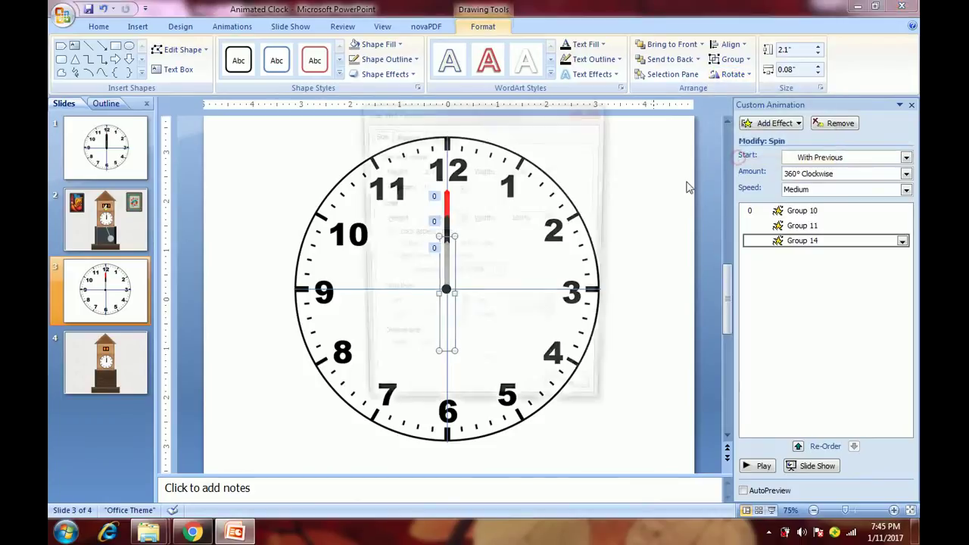
{"action": "left_click_drag", "start_coordinate": [496, 119], "coordinate": [715, 104]}
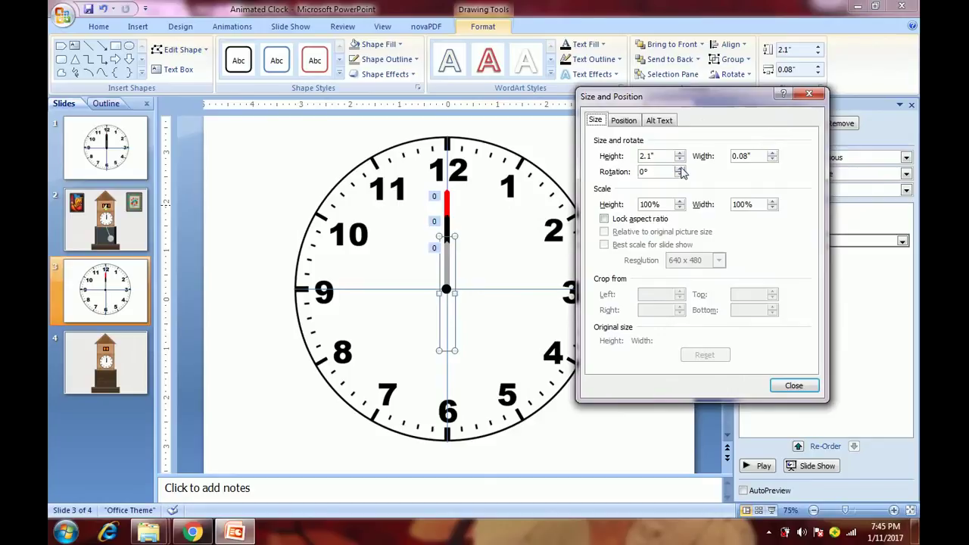
{"action": "left_click", "coordinate": [679, 169]}
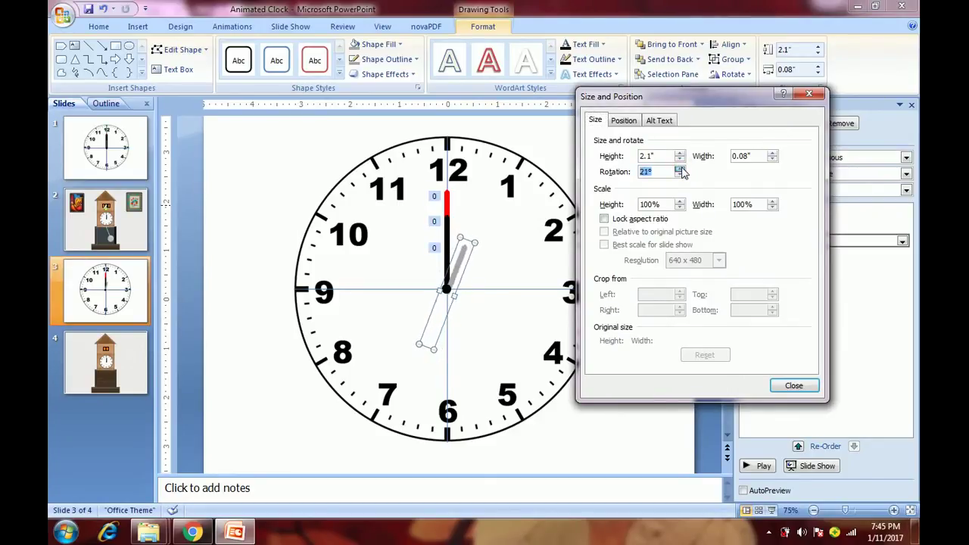
{"action": "left_click_drag", "start_coordinate": [680, 170], "coordinate": [680, 170]}
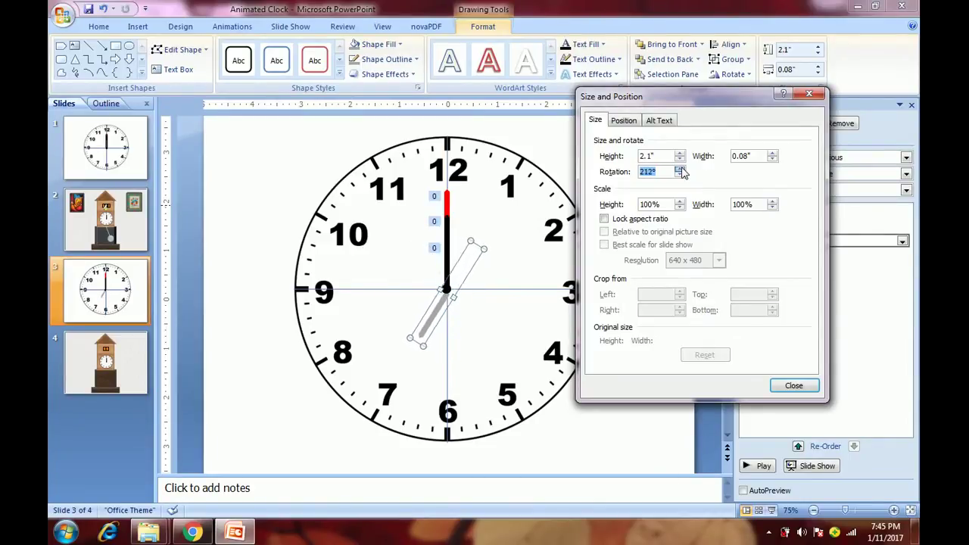
Step: Rotate the black hand group so it points at 9, and close the size and position settings
{"action": "left_click", "coordinate": [449, 236]}
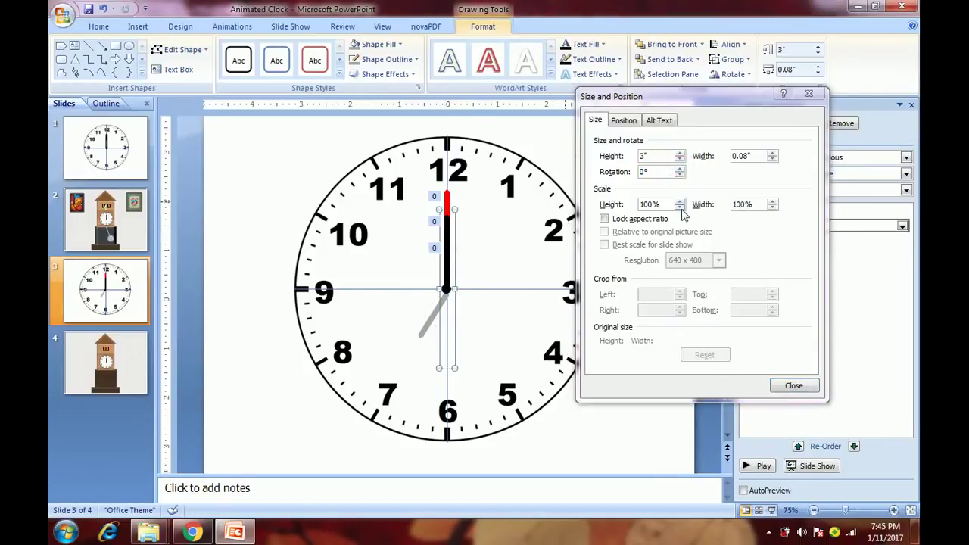
{"action": "left_click", "coordinate": [679, 170]}
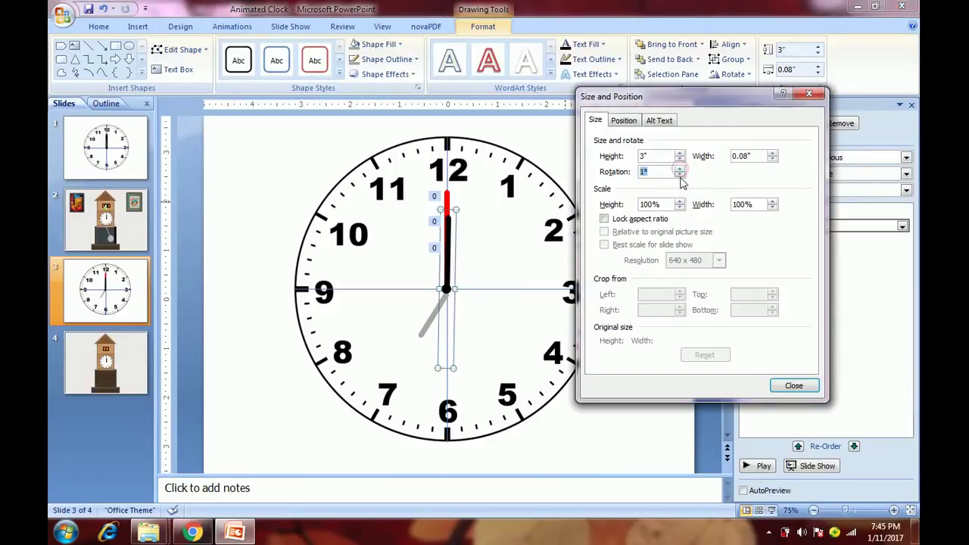
{"action": "left_click_drag", "start_coordinate": [680, 175], "coordinate": [679, 175]}
{"action": "left_click", "coordinate": [793, 385]}
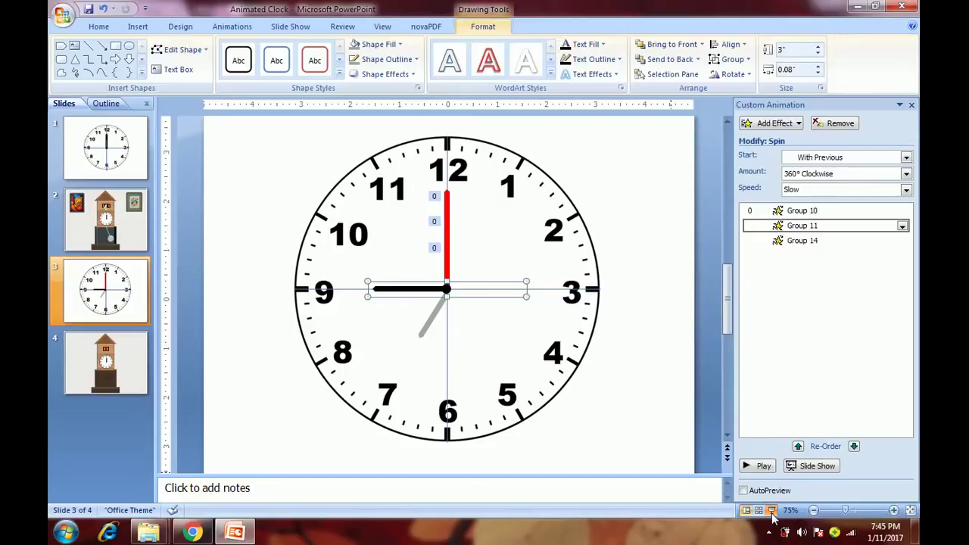
Step: Try rotating only the gray line inside its hand group to 127°
{"action": "left_click", "coordinate": [445, 314]}
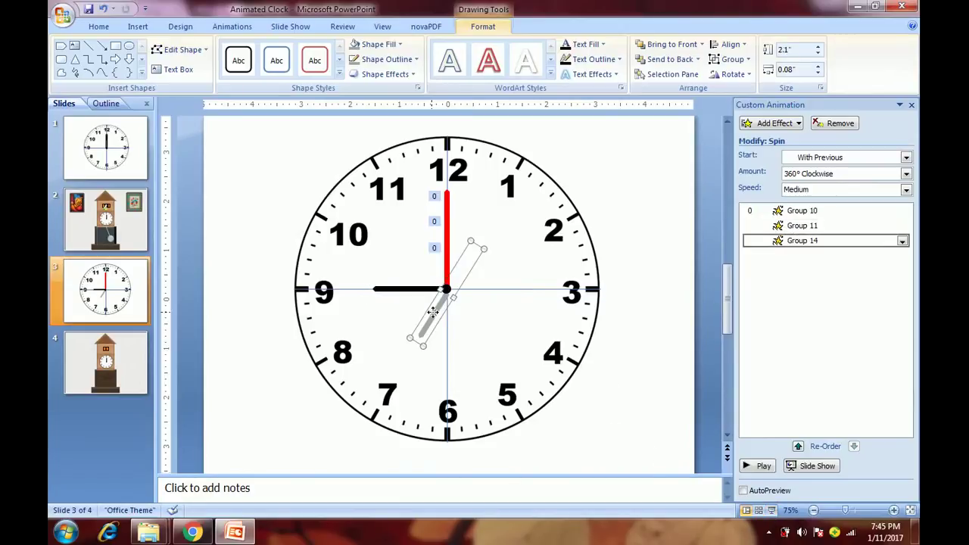
{"action": "left_click", "coordinate": [732, 74]}
{"action": "left_click", "coordinate": [744, 158]}
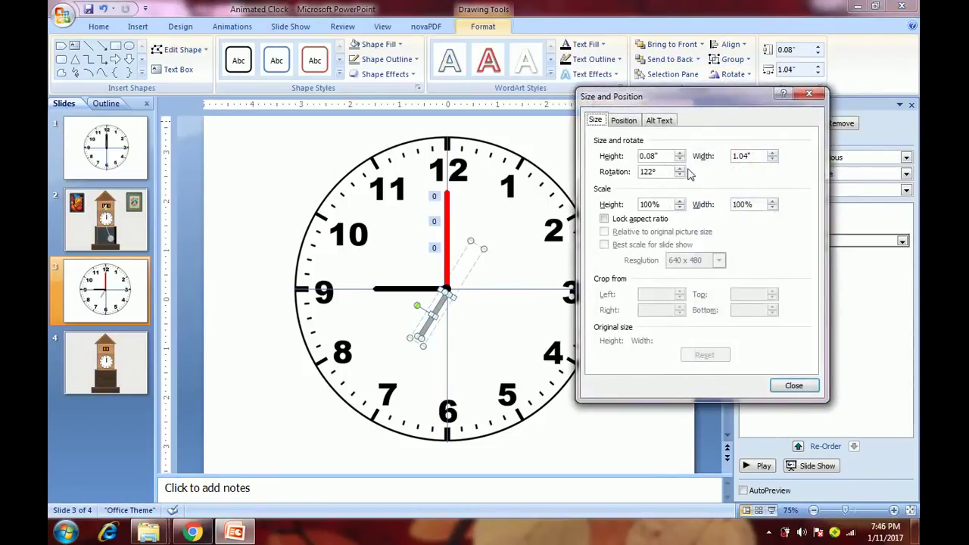
{"action": "left_click", "coordinate": [680, 168]}
{"action": "left_click", "coordinate": [679, 168]}
{"action": "left_click", "coordinate": [680, 168]}
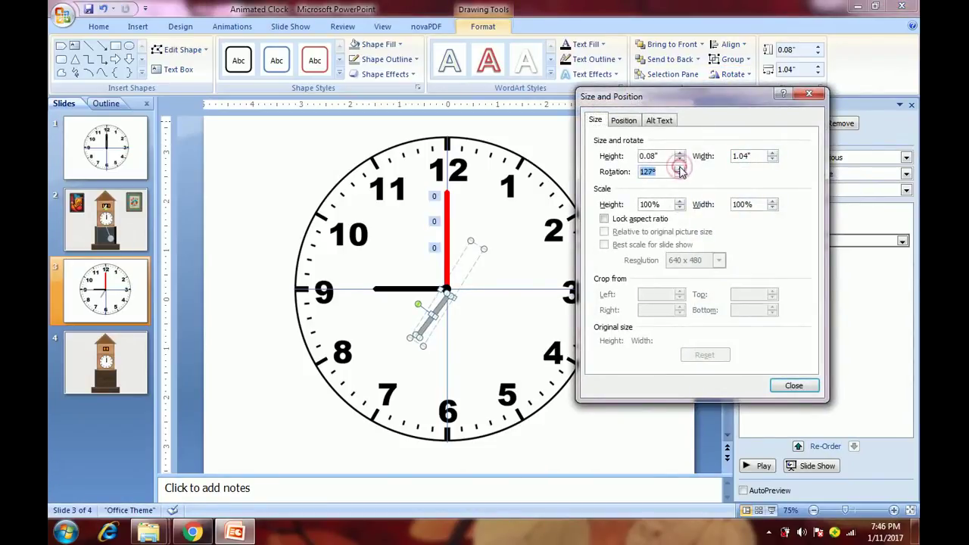
{"action": "left_click", "coordinate": [793, 386]}
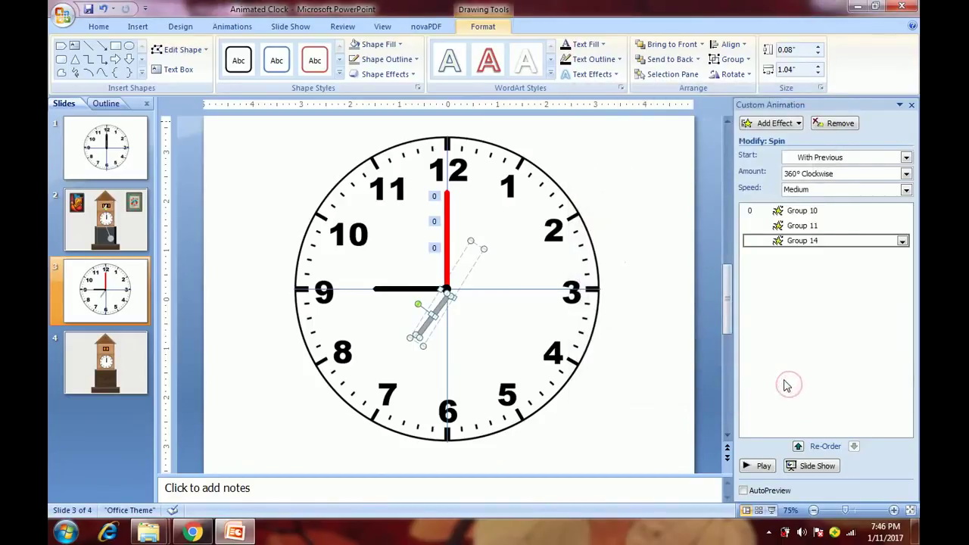
Step: Undo the gray line's separate rotation while keeping the black hand group pointing at 9
{"action": "key", "text": "ctrl+z"}
{"action": "key", "text": "ctrl+z"}
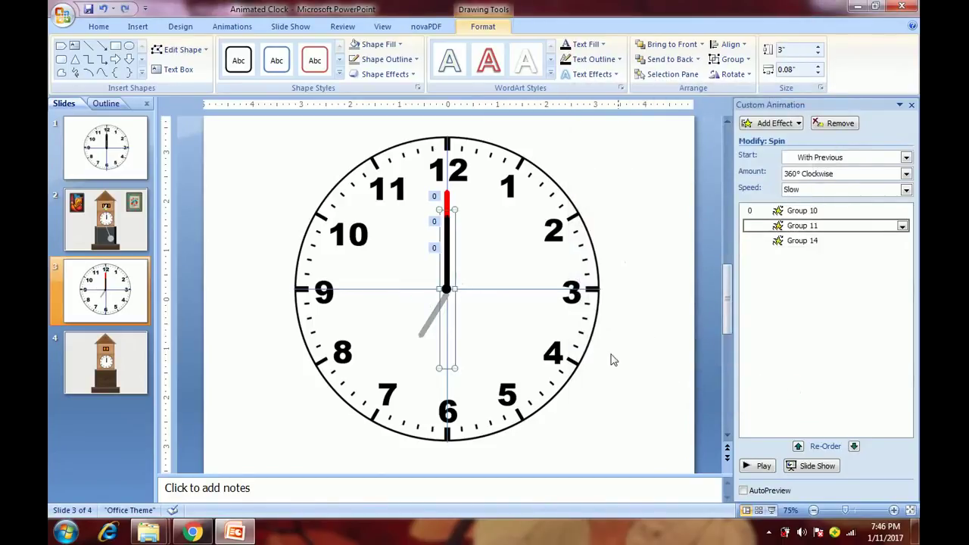
{"action": "key", "text": "ctrl+y"}
Step: Set the whole gray hand group's rotation to 218° and preview the clock briefly in a slide show
{"action": "left_click", "coordinate": [430, 321]}
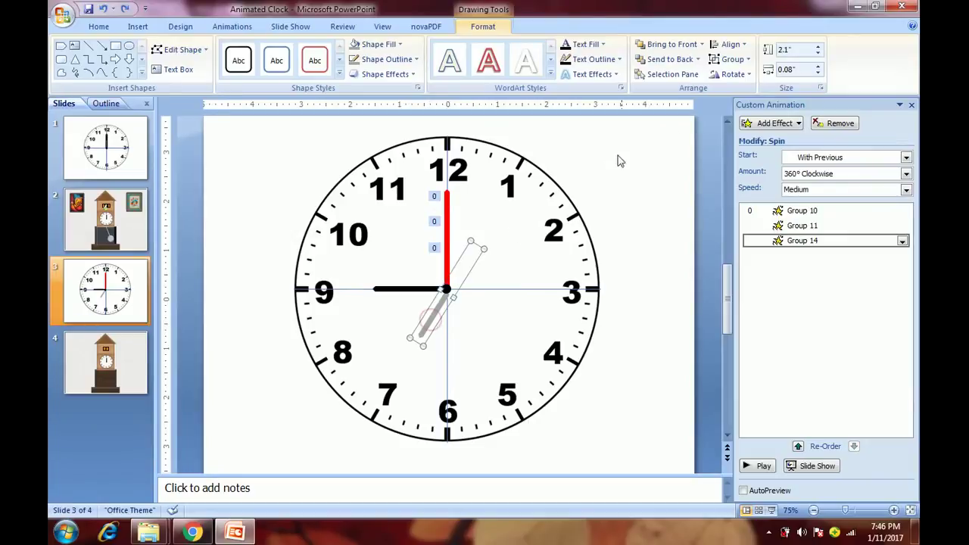
{"action": "left_click", "coordinate": [730, 73]}
{"action": "left_click", "coordinate": [757, 157]}
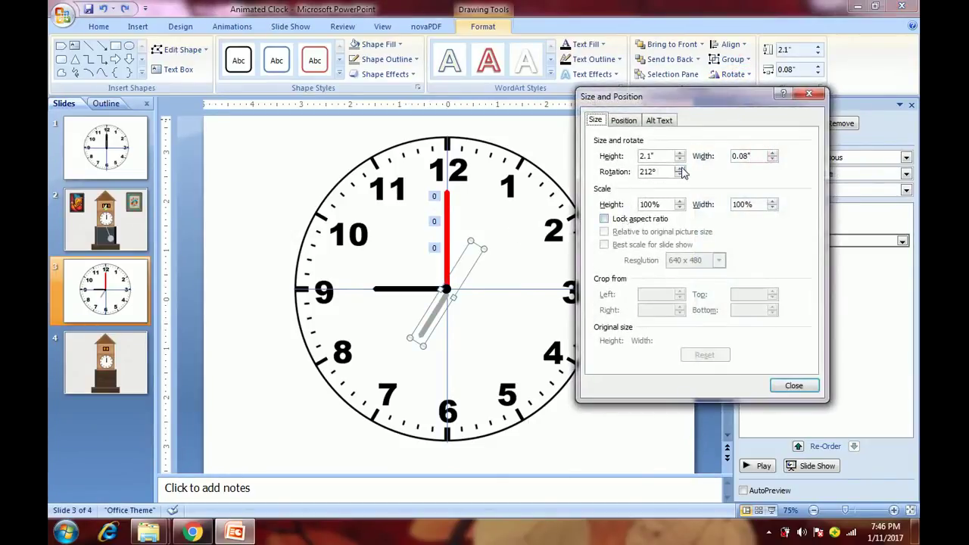
{"action": "left_click", "coordinate": [680, 168]}
{"action": "left_click", "coordinate": [680, 168]}
{"action": "left_click", "coordinate": [679, 168]}
{"action": "left_click", "coordinate": [680, 168]}
{"action": "left_click", "coordinate": [680, 168]}
{"action": "left_click", "coordinate": [679, 168]}
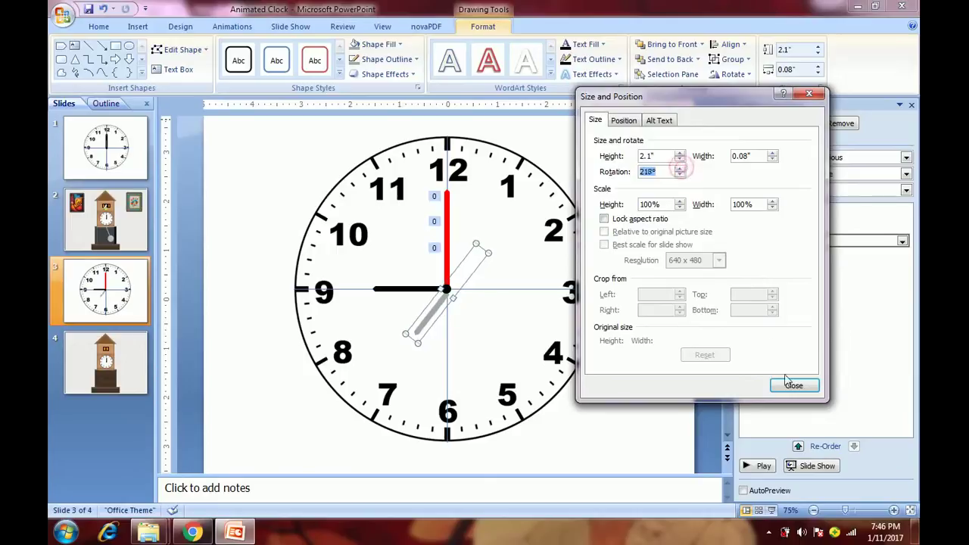
{"action": "left_click", "coordinate": [791, 384]}
{"action": "left_click", "coordinate": [771, 511]}
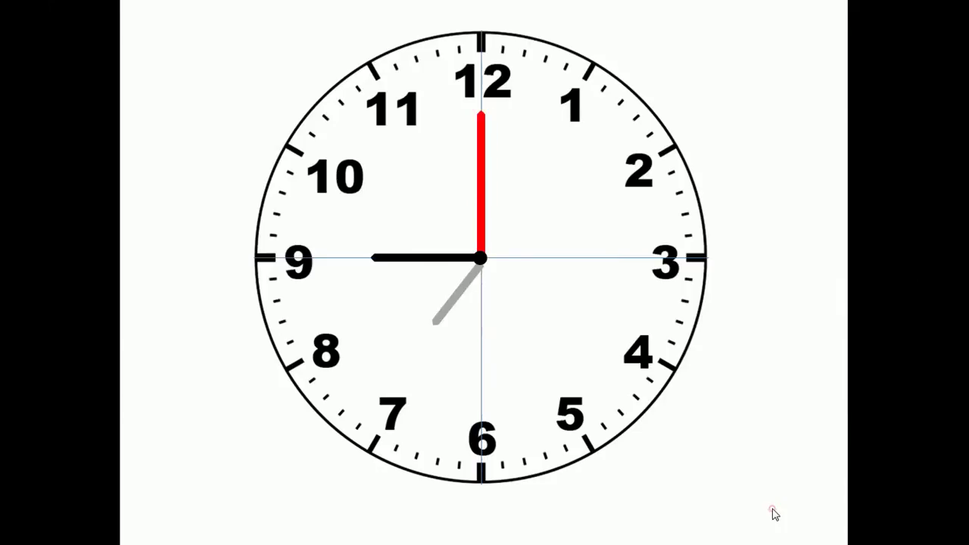
{"action": "key", "text": "Escape"}
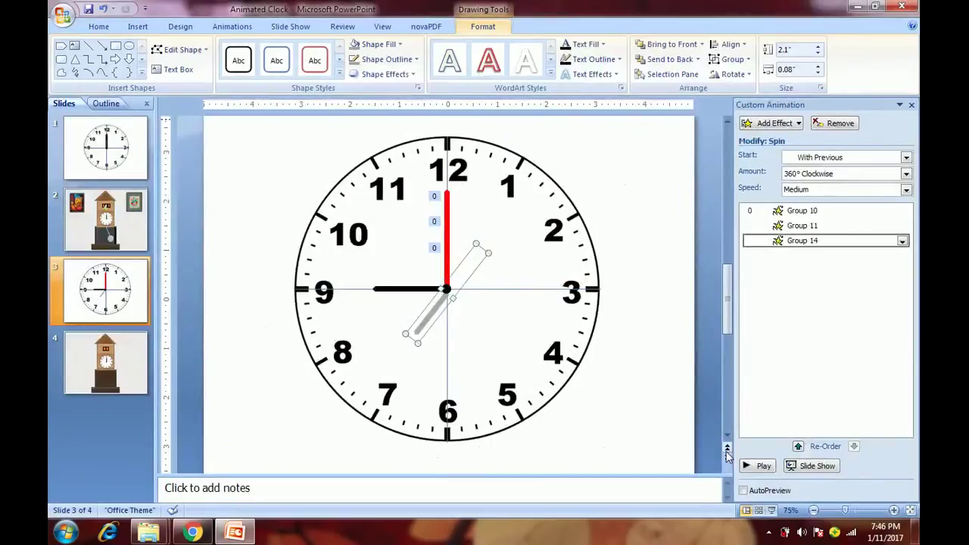
Step: Set the red hand group's Spin speed to 60 seconds
{"action": "double_click", "coordinate": [787, 211]}
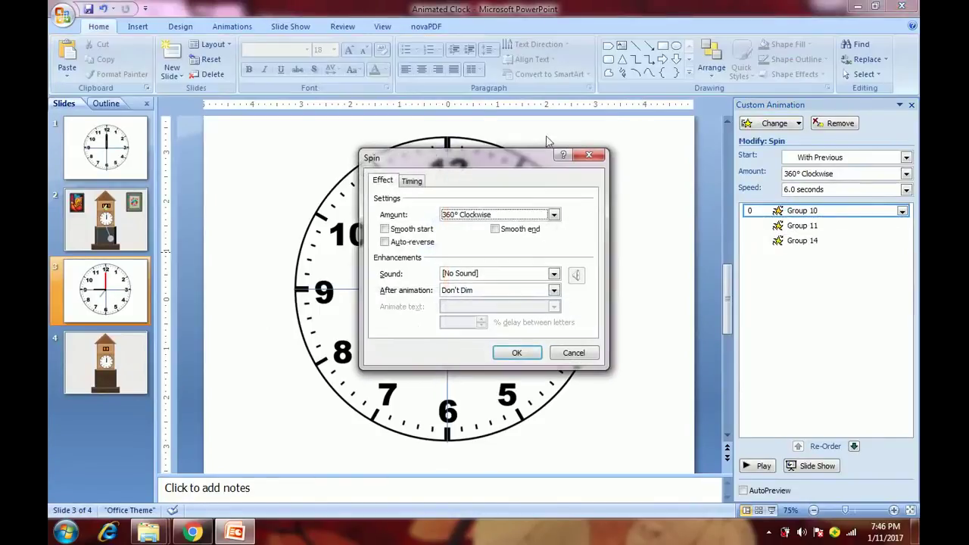
{"action": "left_click", "coordinate": [411, 180]}
{"action": "double_click", "coordinate": [436, 234]}
{"action": "type", "text": "60"}
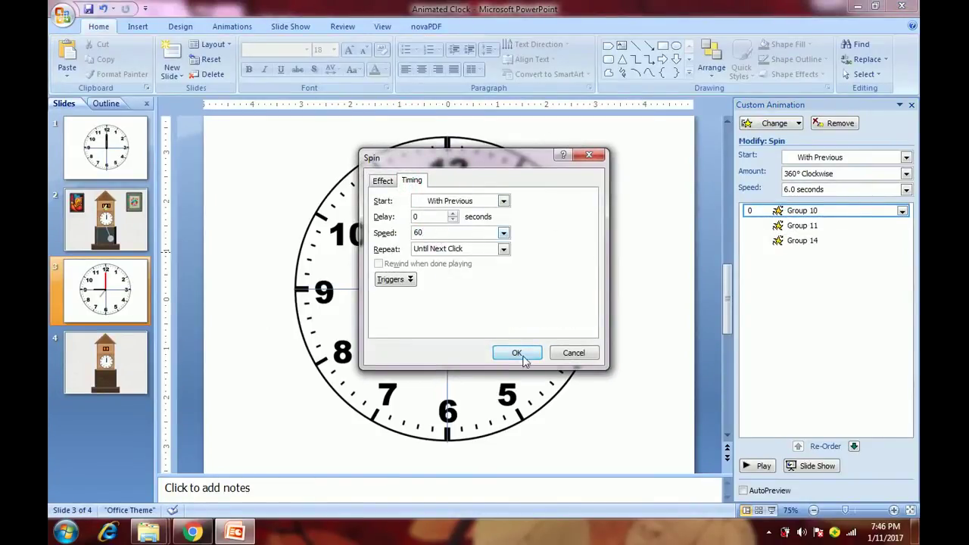
{"action": "left_click", "coordinate": [517, 353]}
Step: Set the black hand group's Spin speed to one hour (1:00:00)
{"action": "double_click", "coordinate": [801, 225]}
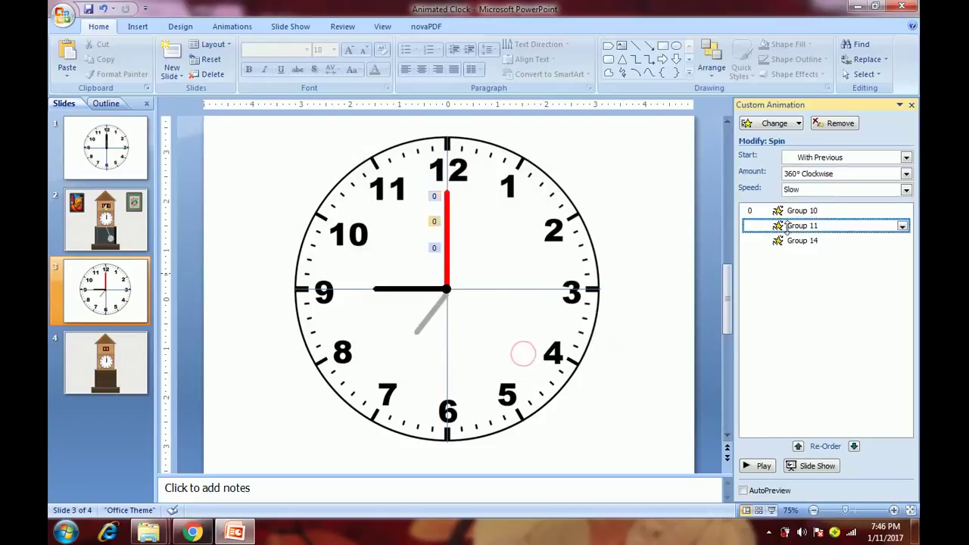
{"action": "left_click", "coordinate": [412, 181]}
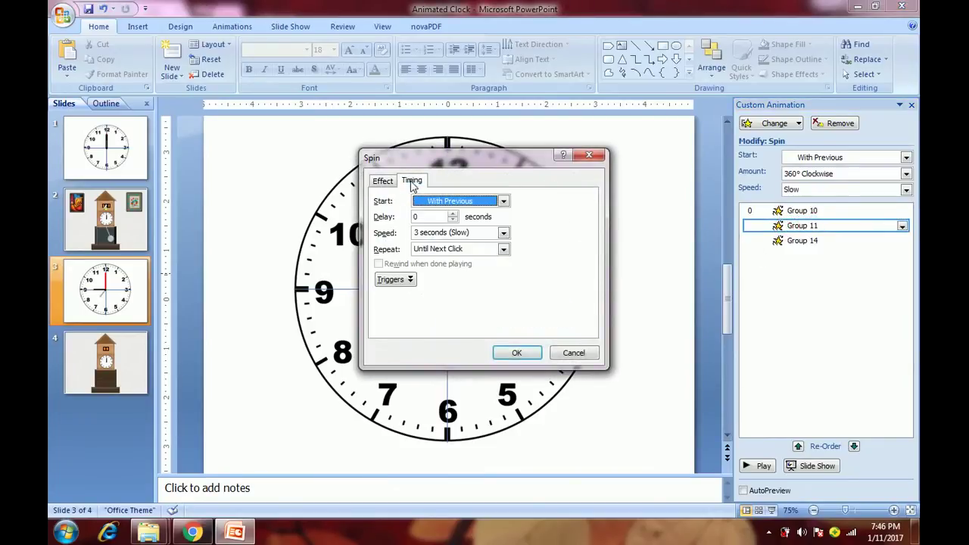
{"action": "double_click", "coordinate": [429, 233]}
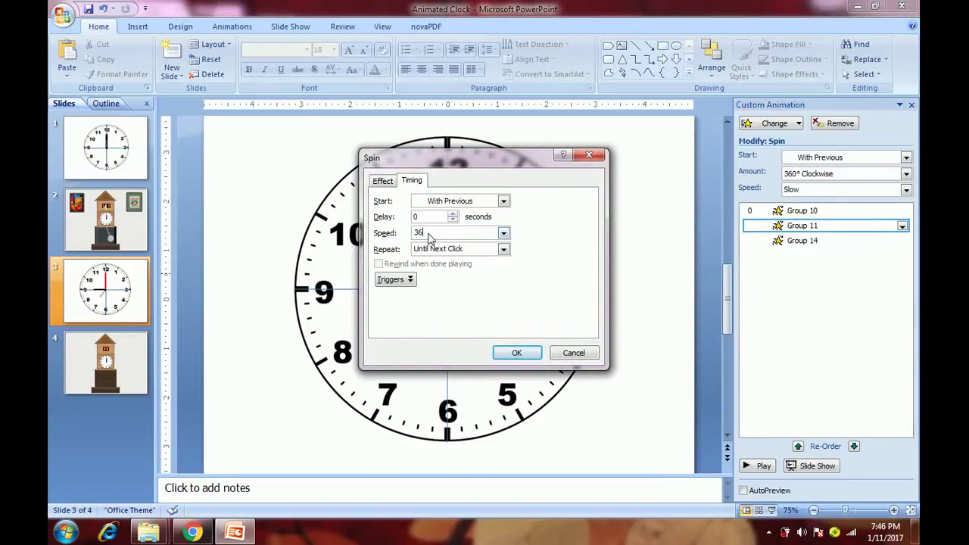
{"action": "left_click", "coordinate": [517, 352]}
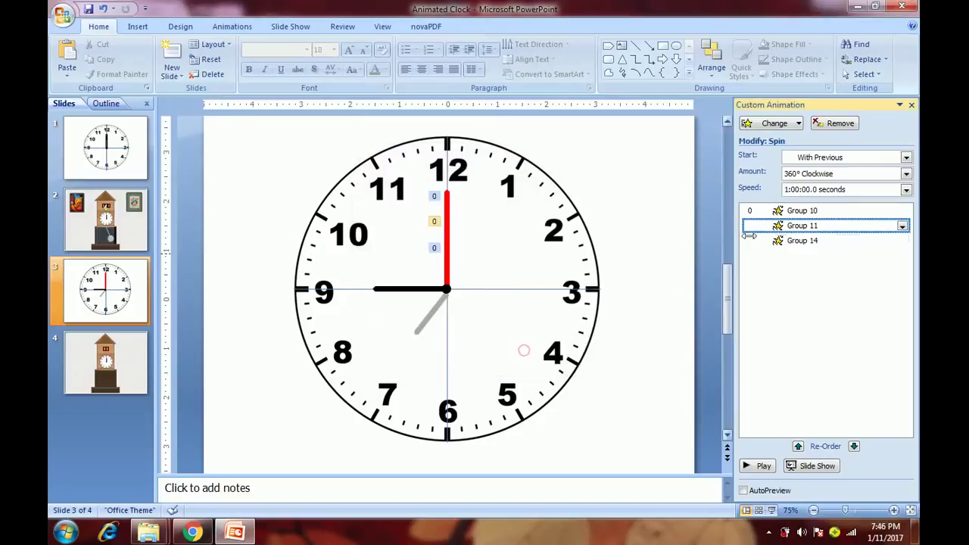
Step: Set the gray hand group's Spin speed to 43200 seconds
{"action": "double_click", "coordinate": [801, 241]}
{"action": "left_click", "coordinate": [409, 181]}
{"action": "double_click", "coordinate": [429, 233]}
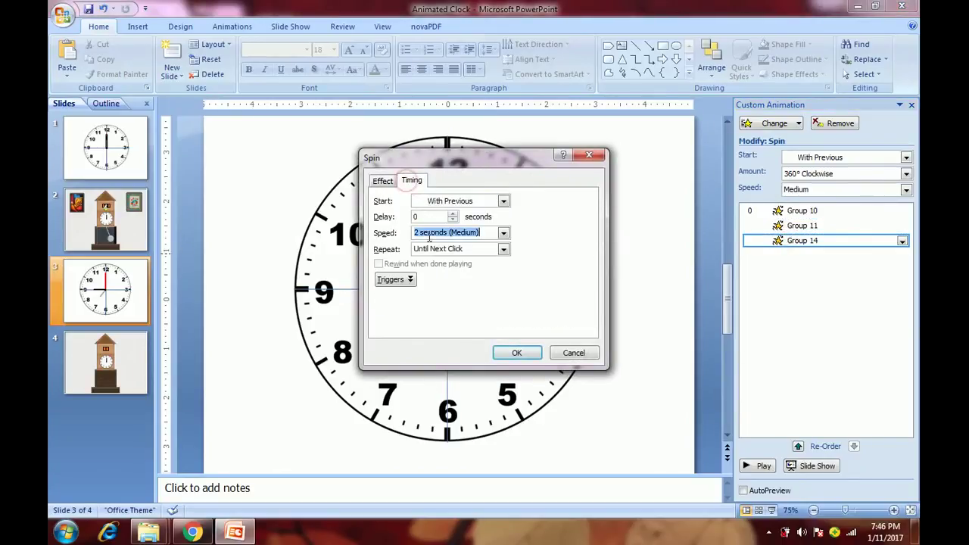
{"action": "type", "text": "43200"}
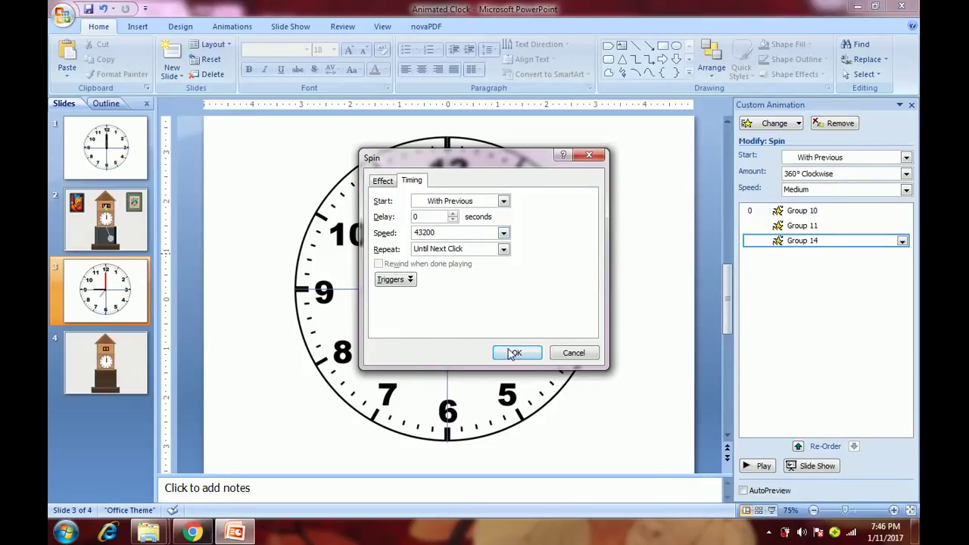
{"action": "left_click", "coordinate": [513, 353]}
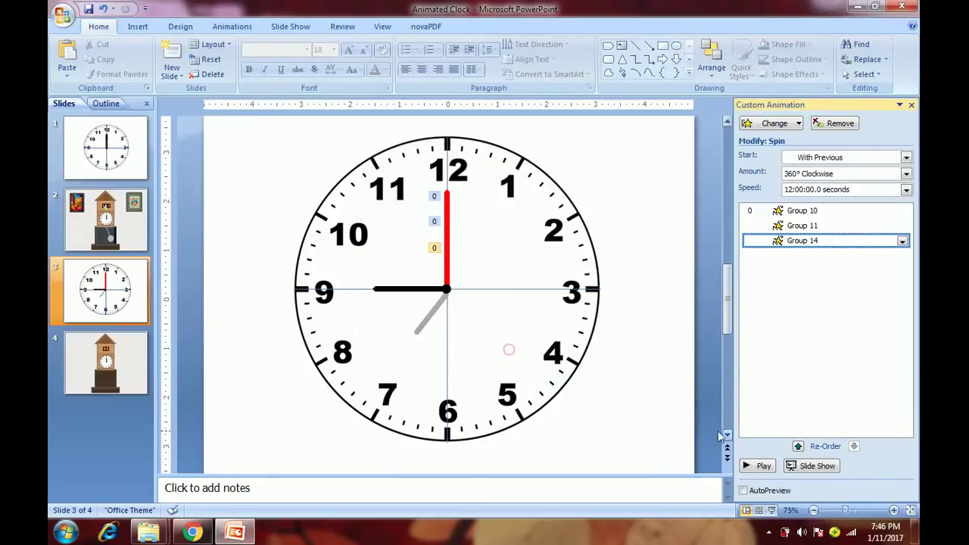
Step: Test the real-time clock in a slide show, end the show and return to slide 3
{"action": "left_click", "coordinate": [771, 511]}
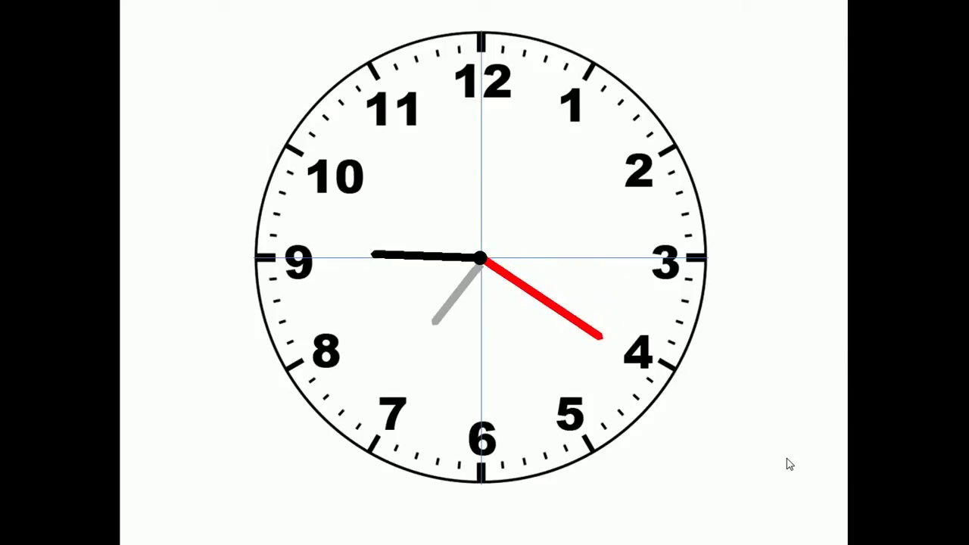
{"action": "left_click", "coordinate": [883, 220]}
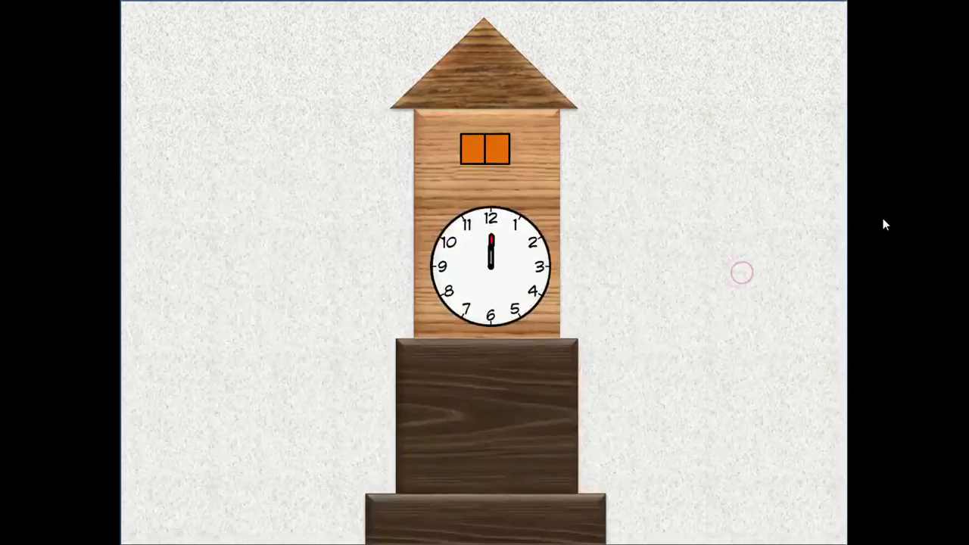
{"action": "key", "text": "Escape"}
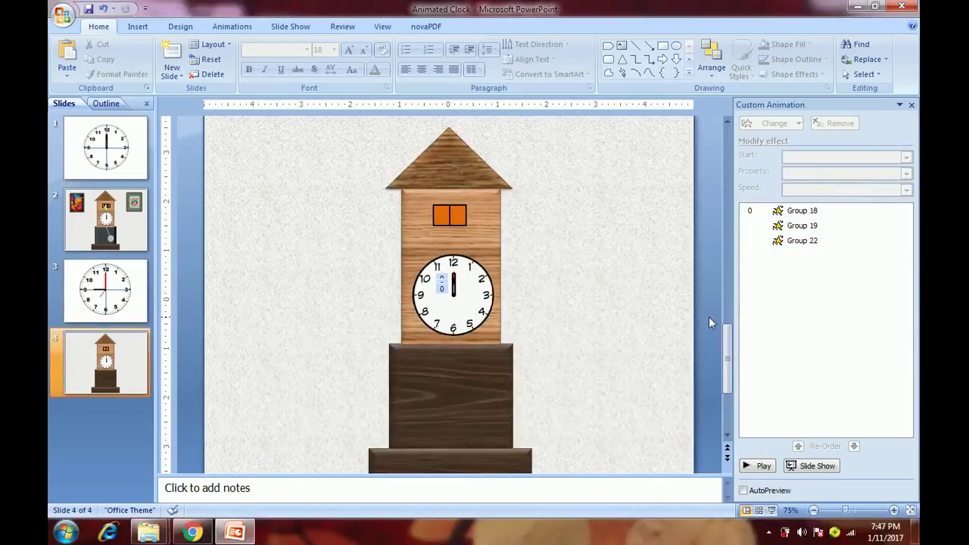
{"action": "left_click", "coordinate": [130, 282]}
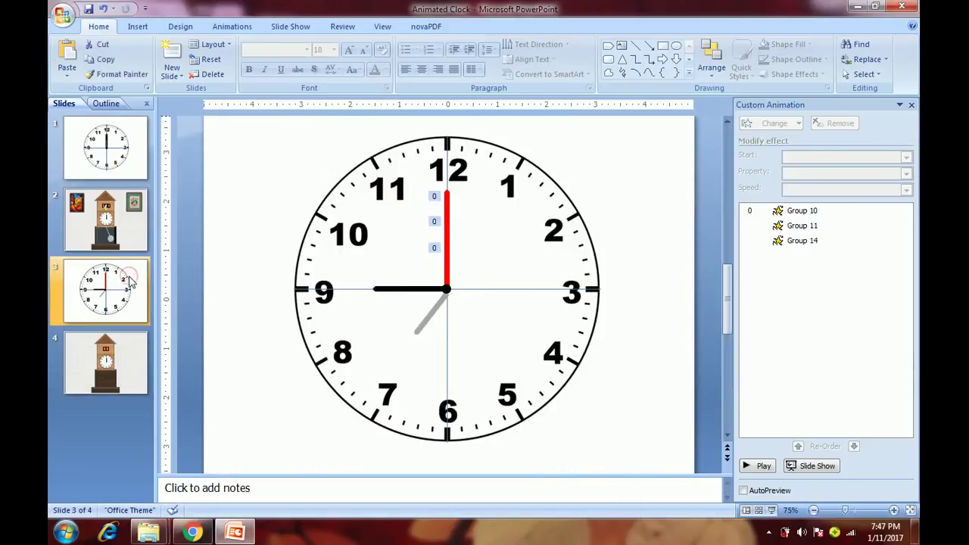
Step: Open slide 4 with the tower clock and select its textured background picture
{"action": "left_click", "coordinate": [128, 353]}
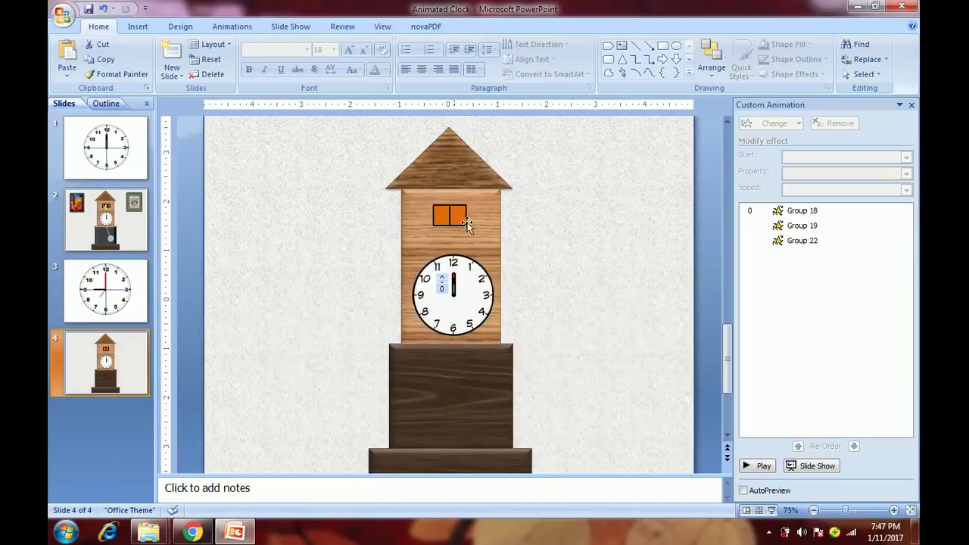
{"action": "left_click", "coordinate": [523, 327]}
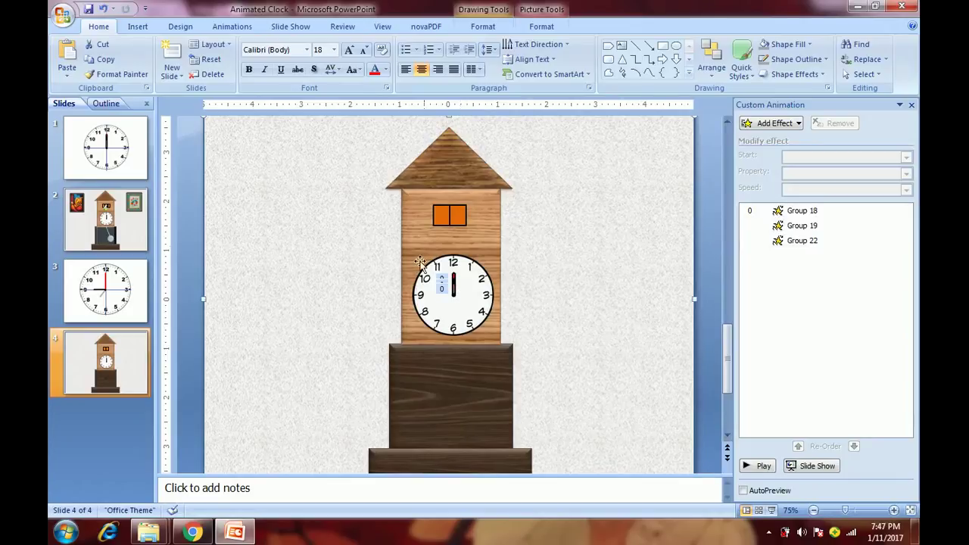
{"action": "left_click", "coordinate": [588, 274]}
Step: Try a water-droplet texture fill on the tower's upper body and undo it
{"action": "left_click", "coordinate": [477, 232]}
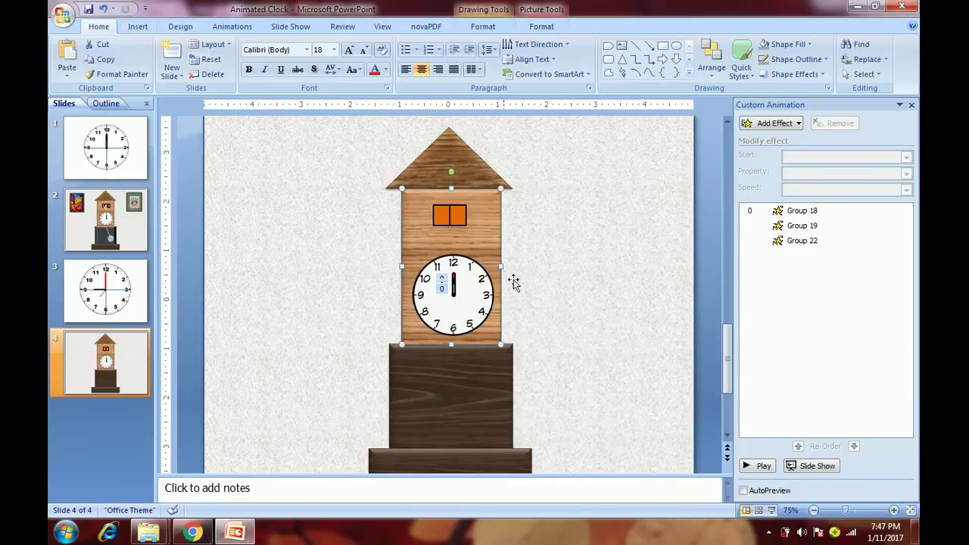
{"action": "double_click", "coordinate": [485, 219]}
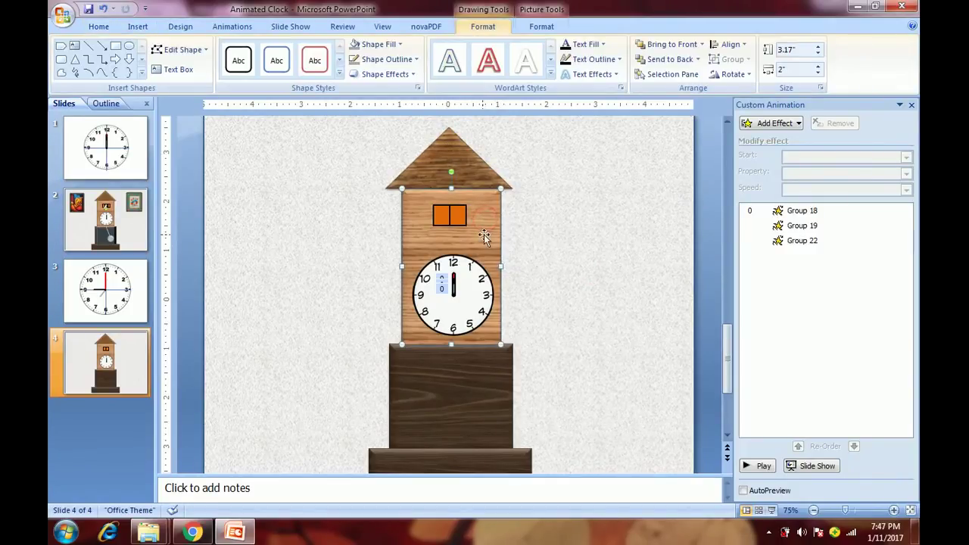
{"action": "left_click", "coordinate": [373, 44]}
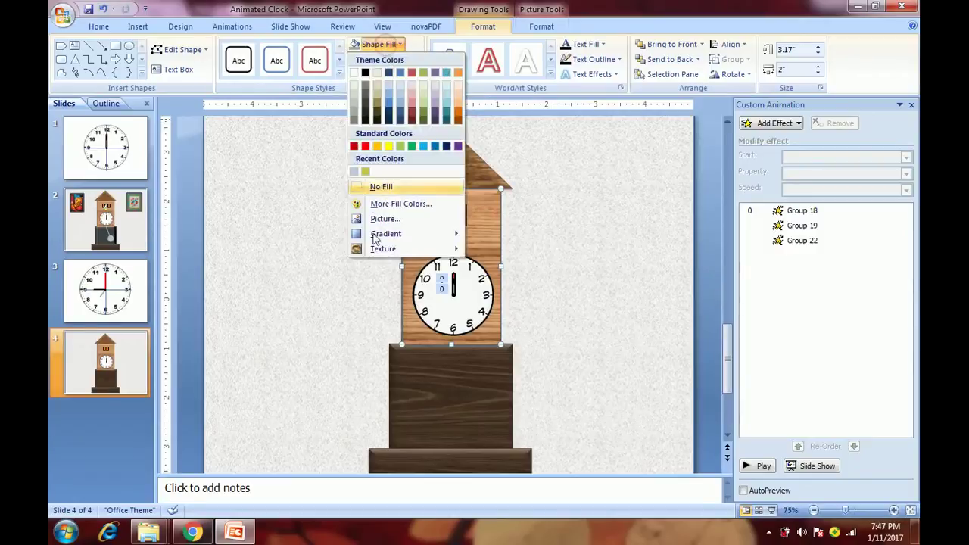
{"action": "mouse_move", "coordinate": [379, 250]}
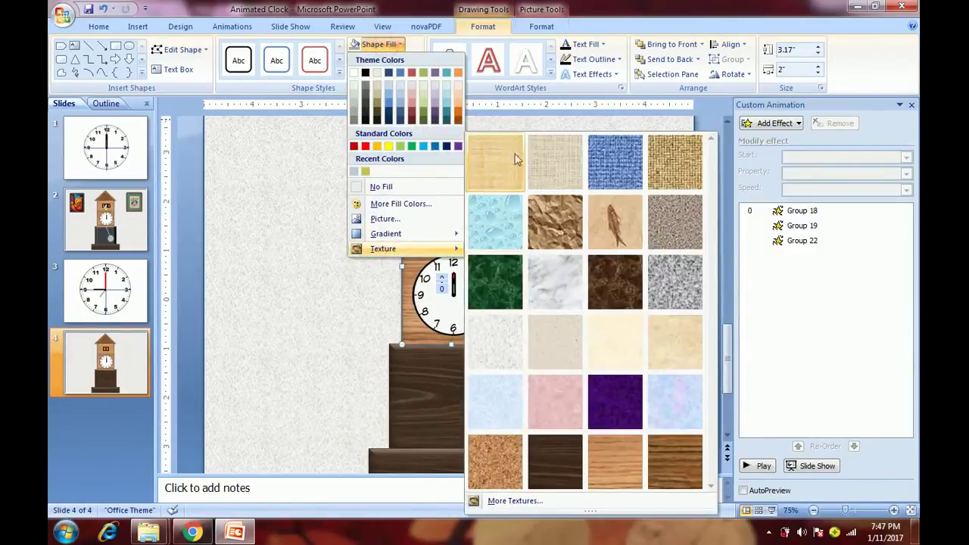
{"action": "left_click", "coordinate": [492, 225]}
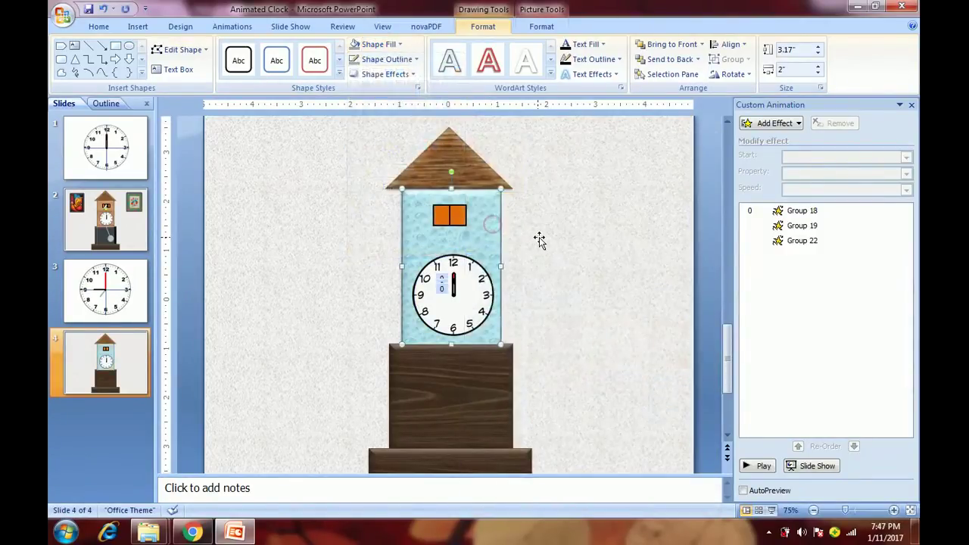
{"action": "left_click", "coordinate": [538, 238]}
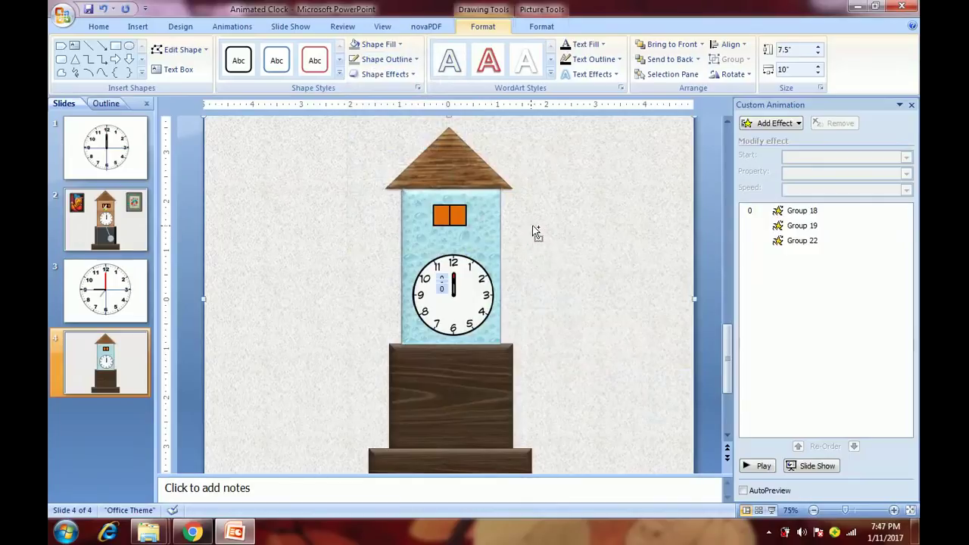
{"action": "key", "text": "ctrl+z"}
{"action": "left_click", "coordinate": [555, 251]}
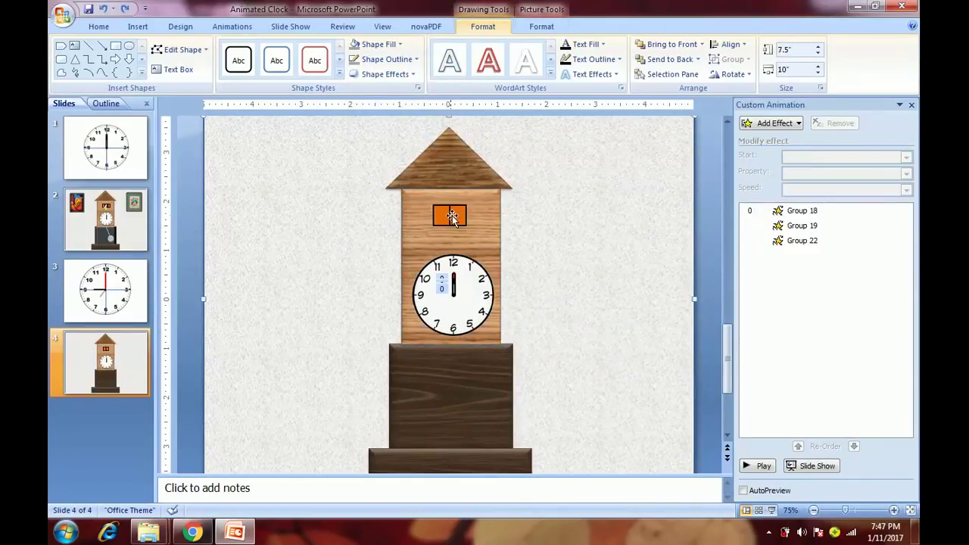
Step: Duplicate the pair of orange doors above the clock face and place the copy on the background beside the tower
{"action": "left_click", "coordinate": [451, 217]}
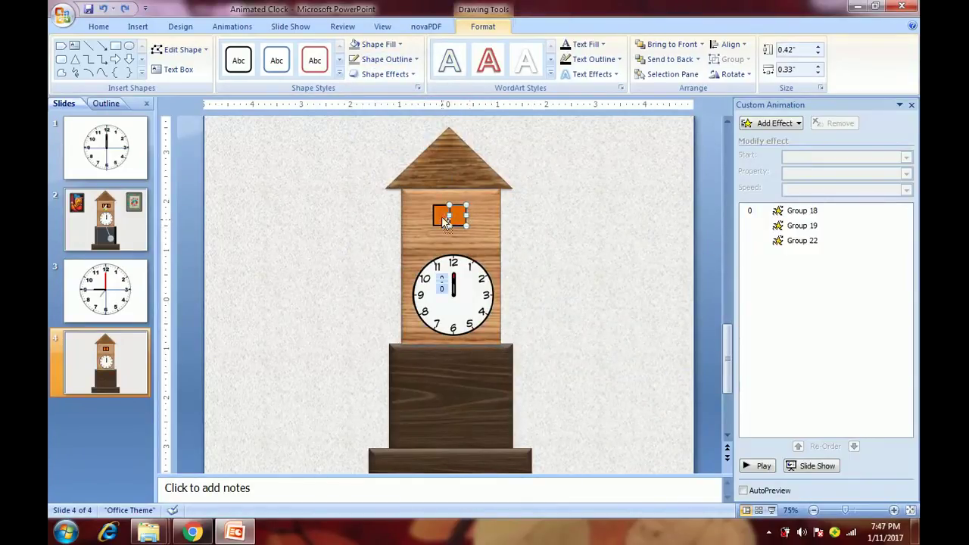
{"action": "left_click", "coordinate": [442, 221], "text": "shift"}
{"action": "left_click", "coordinate": [542, 235]}
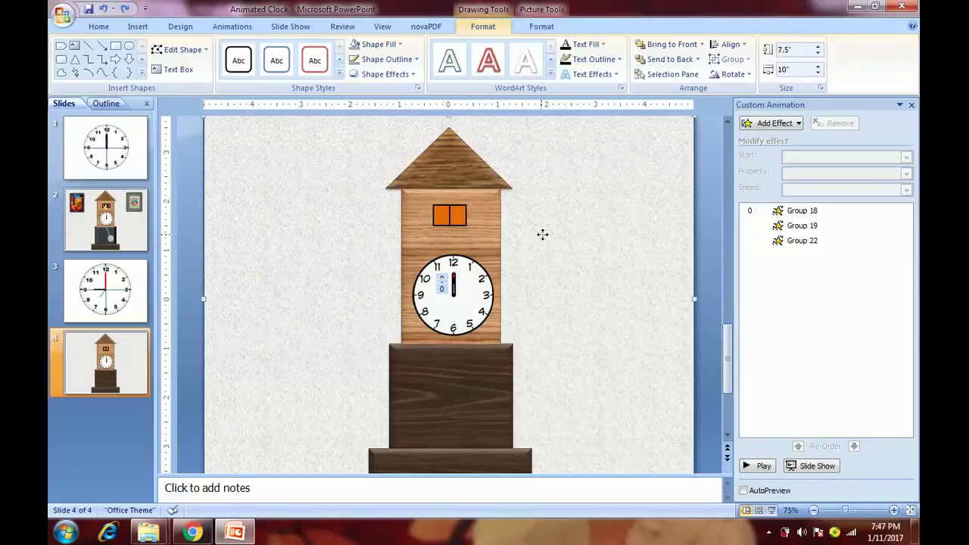
{"action": "key", "text": "ctrl+v"}
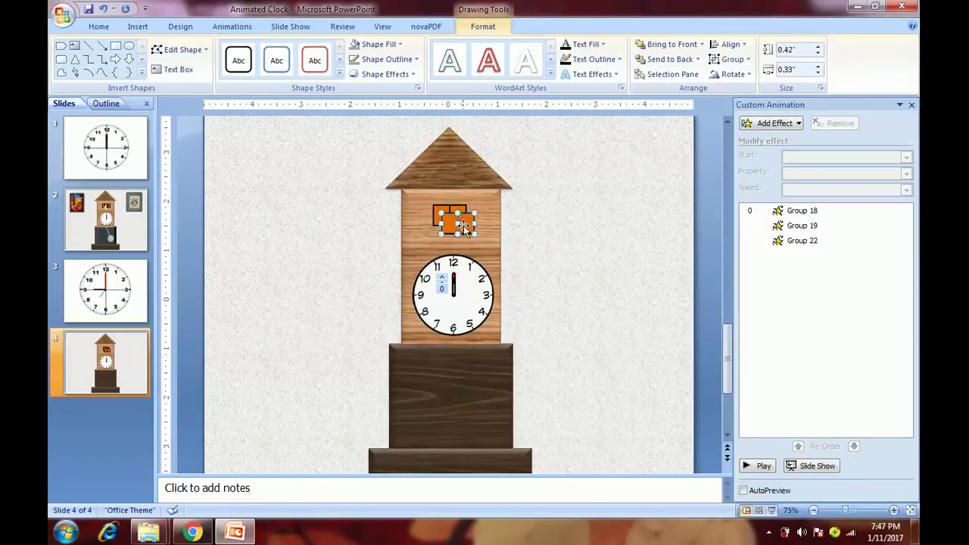
{"action": "left_click_drag", "start_coordinate": [463, 227], "coordinate": [584, 218]}
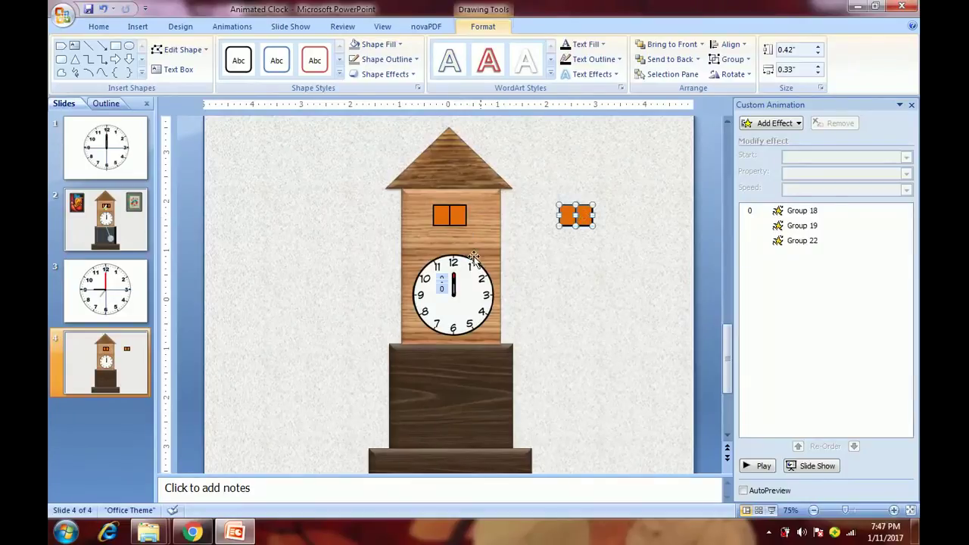
Step: Draw a rectangle about 0.67" wide and 0.42" high, give it the black shape style and place it over the copied doors
{"action": "left_click", "coordinate": [608, 231]}
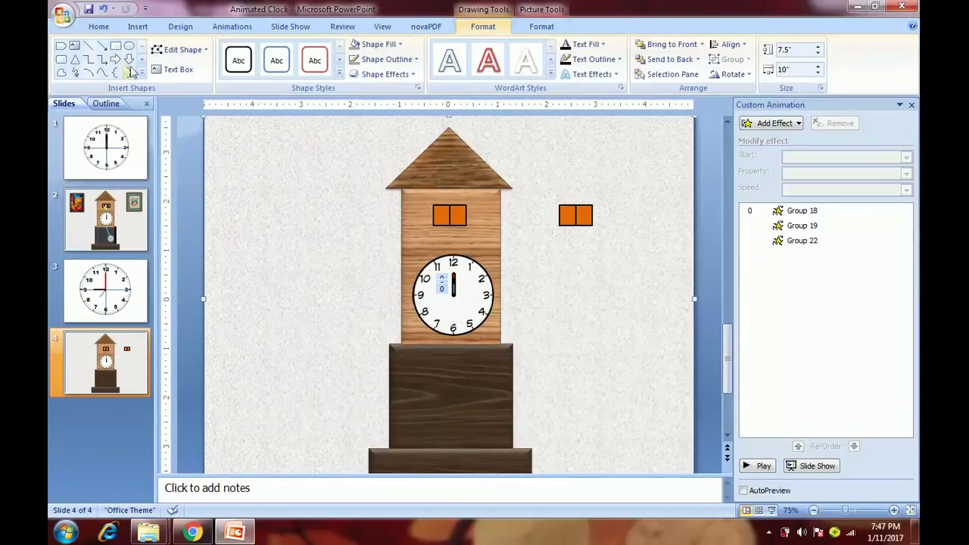
{"action": "left_click", "coordinate": [137, 28]}
{"action": "left_click", "coordinate": [191, 52]}
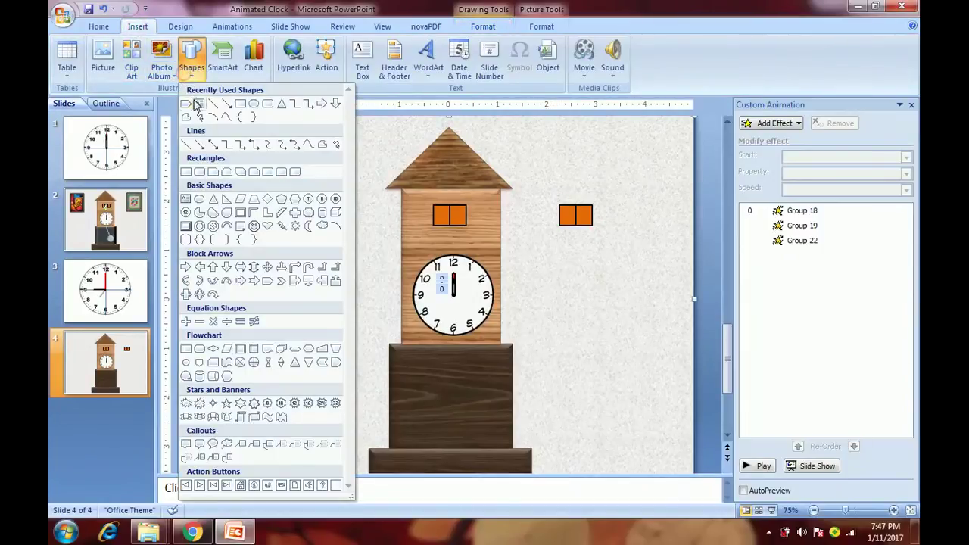
{"action": "left_click", "coordinate": [240, 106]}
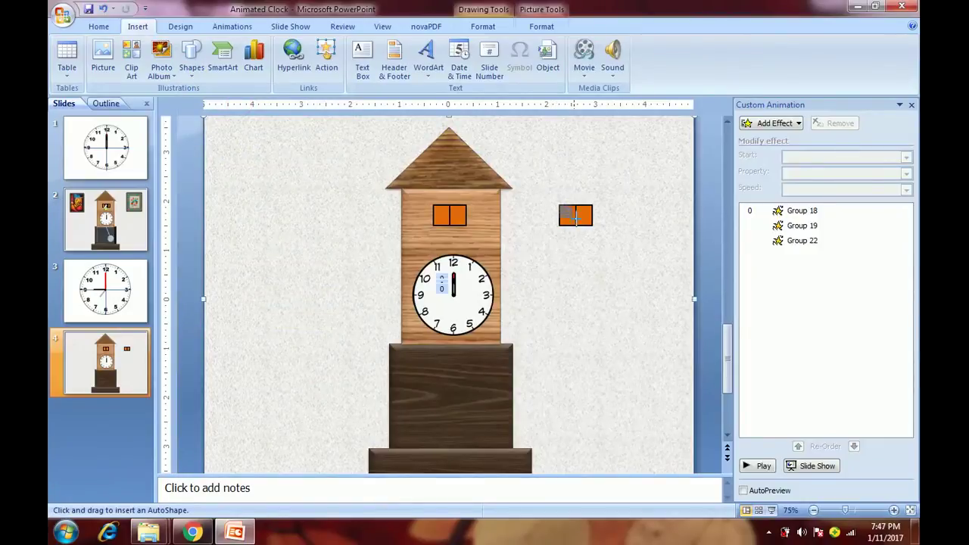
{"action": "mouse_move", "coordinate": [594, 223]}
{"action": "left_mouse_down"}
{"action": "mouse_move", "coordinate": [601, 201]}
{"action": "mouse_move", "coordinate": [625, 183]}
{"action": "left_mouse_up"}
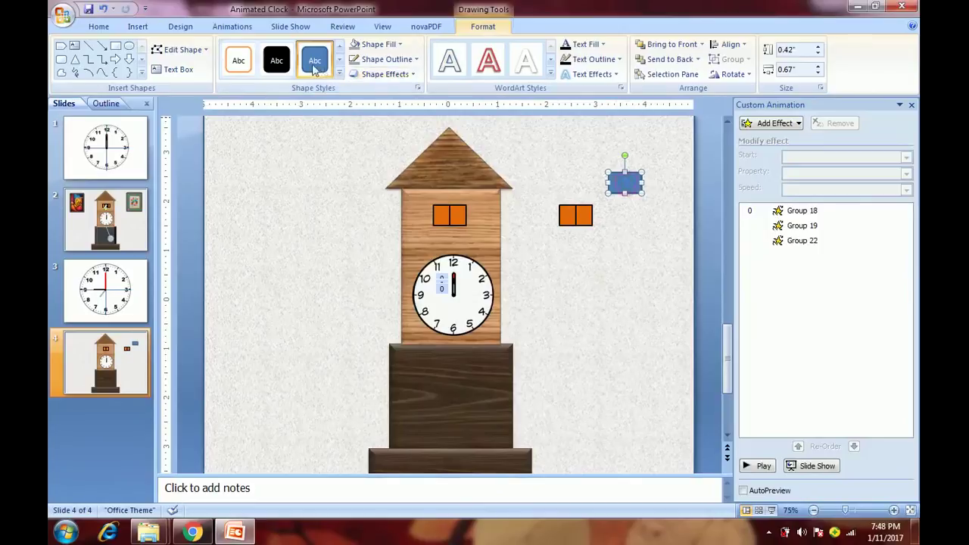
{"action": "left_click", "coordinate": [276, 60]}
{"action": "left_click_drag", "start_coordinate": [622, 187], "coordinate": [578, 218]}
Step: Try to send the black rectangle backward one level at a time behind the copied doors
{"action": "right_click", "coordinate": [580, 221]}
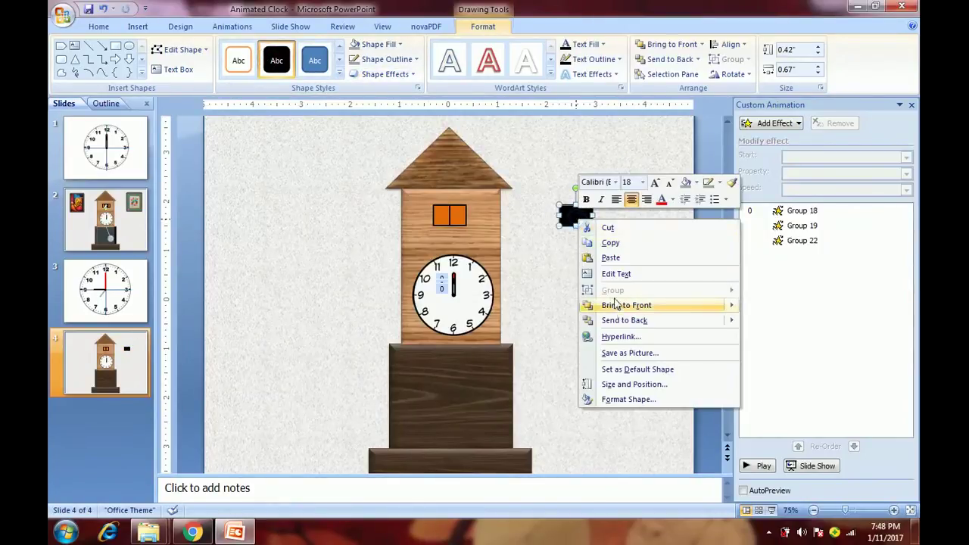
{"action": "mouse_move", "coordinate": [625, 326]}
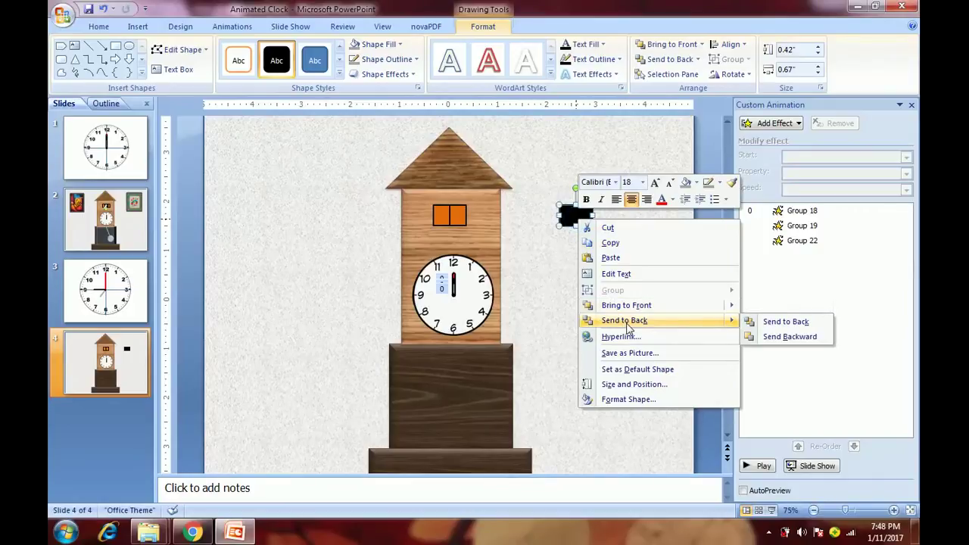
{"action": "left_click", "coordinate": [784, 336]}
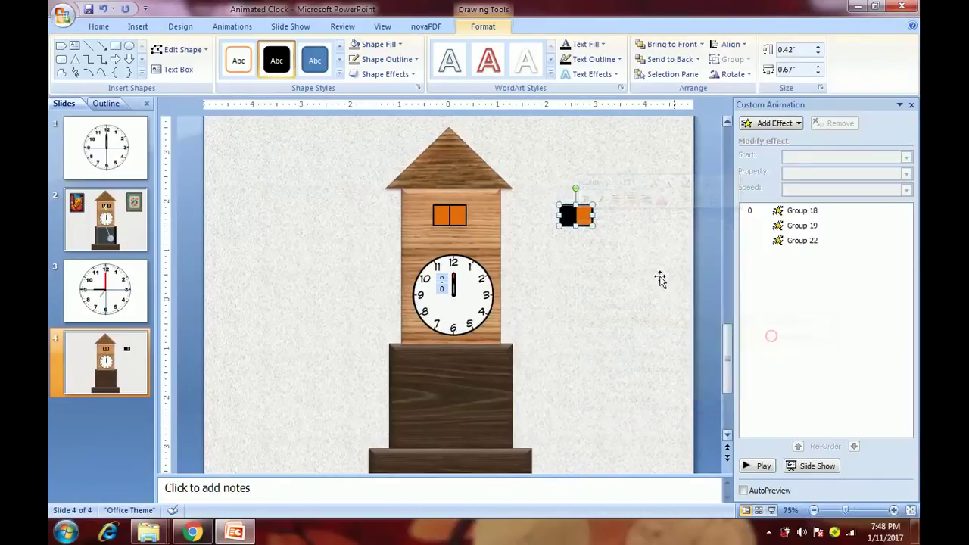
{"action": "left_click", "coordinate": [651, 269]}
{"action": "right_click", "coordinate": [563, 218]}
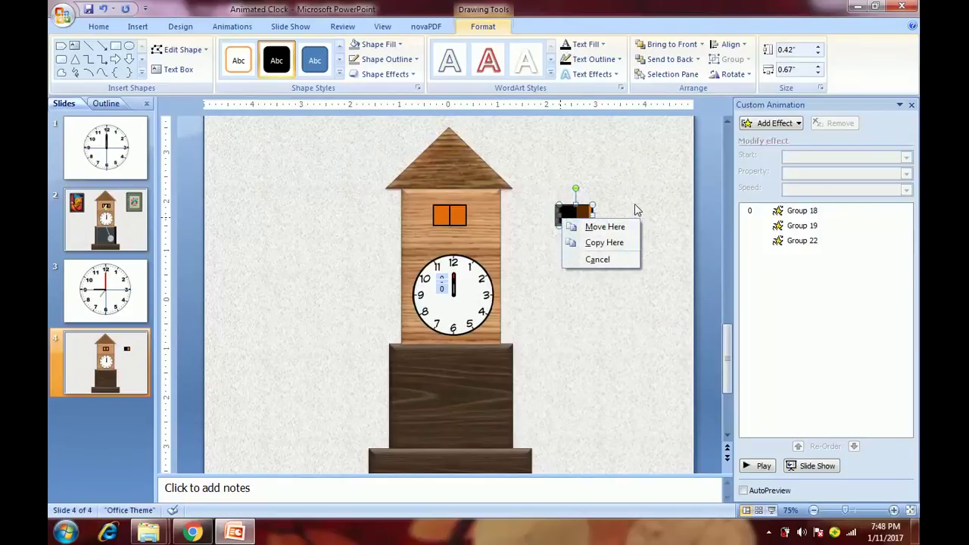
{"action": "left_click", "coordinate": [629, 208]}
Step: Send the black rectangle to the back, and send the background picture to the back behind it
{"action": "left_click", "coordinate": [573, 215]}
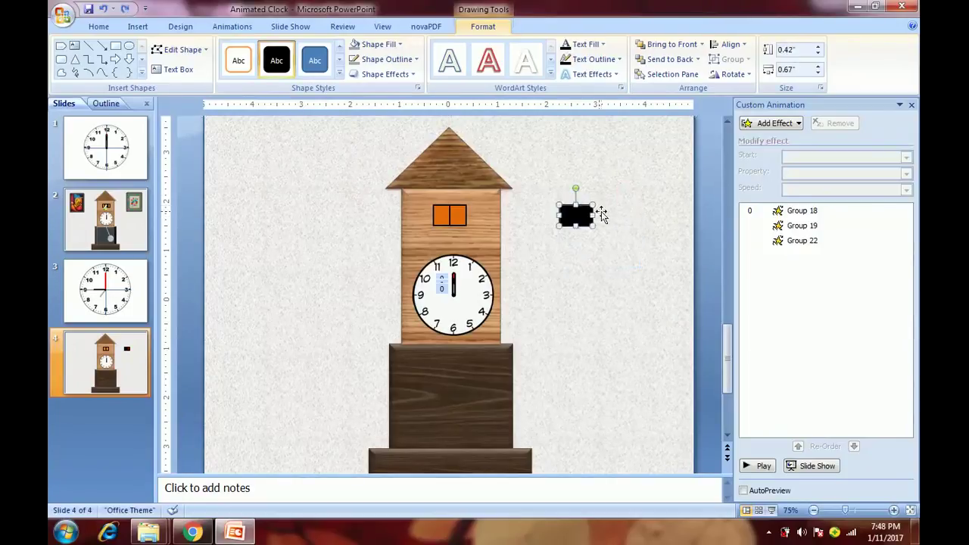
{"action": "right_click", "coordinate": [574, 219]}
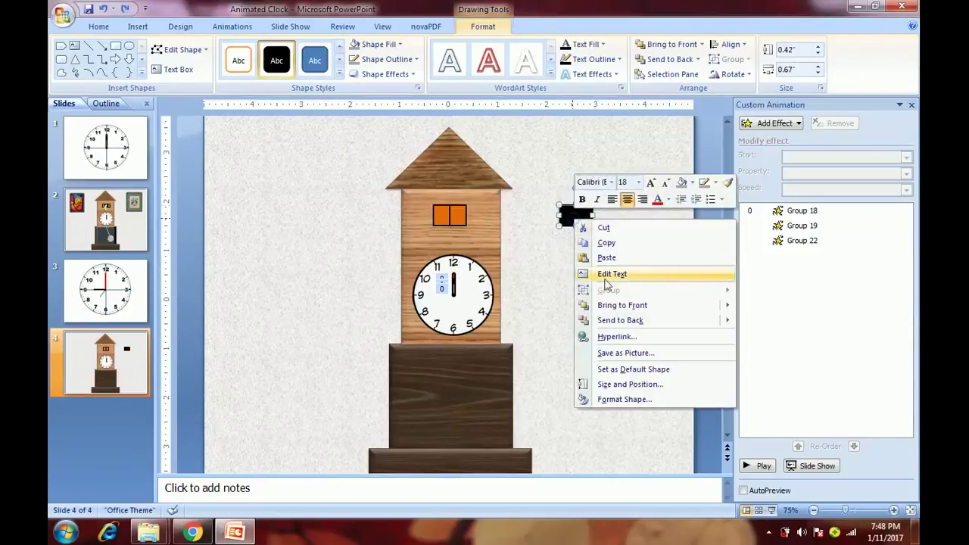
{"action": "left_click", "coordinate": [619, 318]}
{"action": "left_click", "coordinate": [629, 255]}
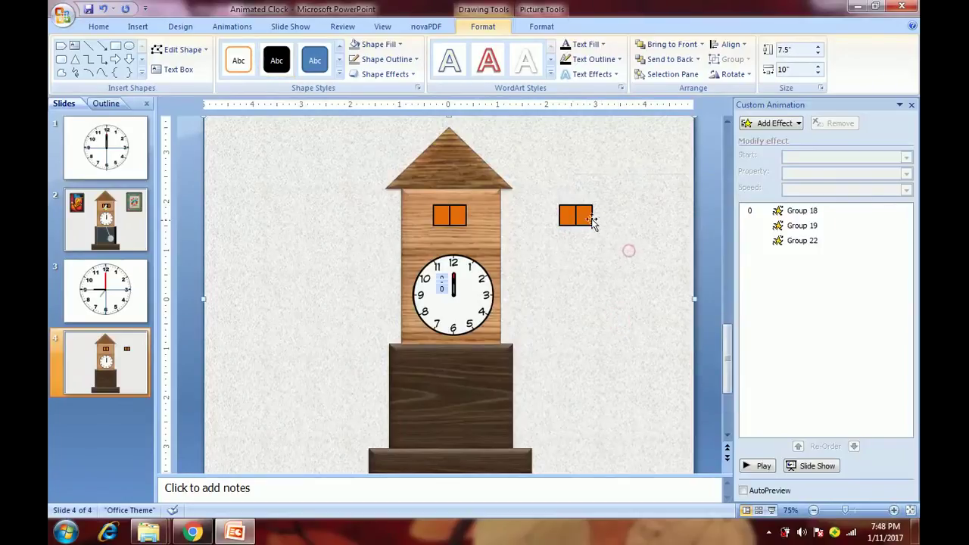
{"action": "right_click", "coordinate": [631, 212]}
{"action": "left_click", "coordinate": [672, 311]}
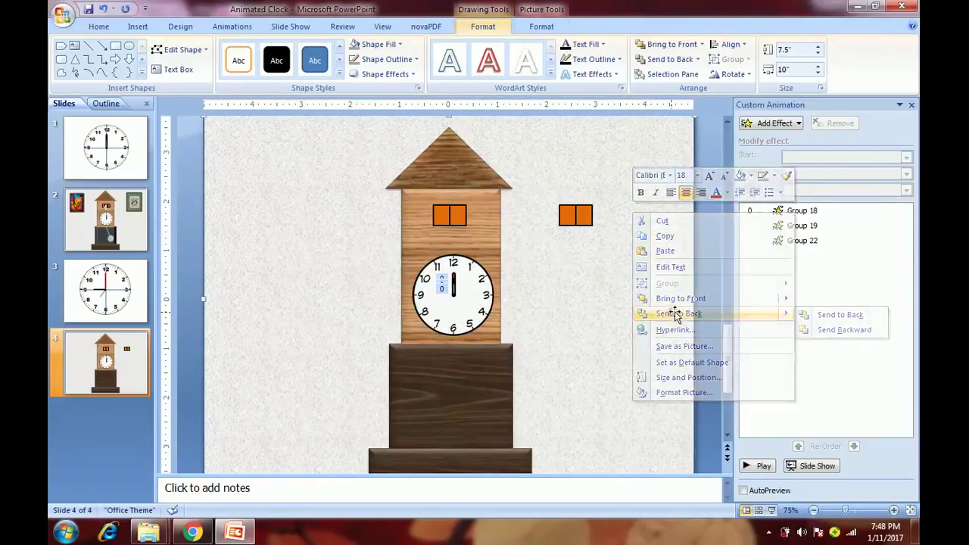
Step: Set the copied right door's width to 0.2" and move it to the black rectangle's right edge
{"action": "left_click", "coordinate": [580, 216]}
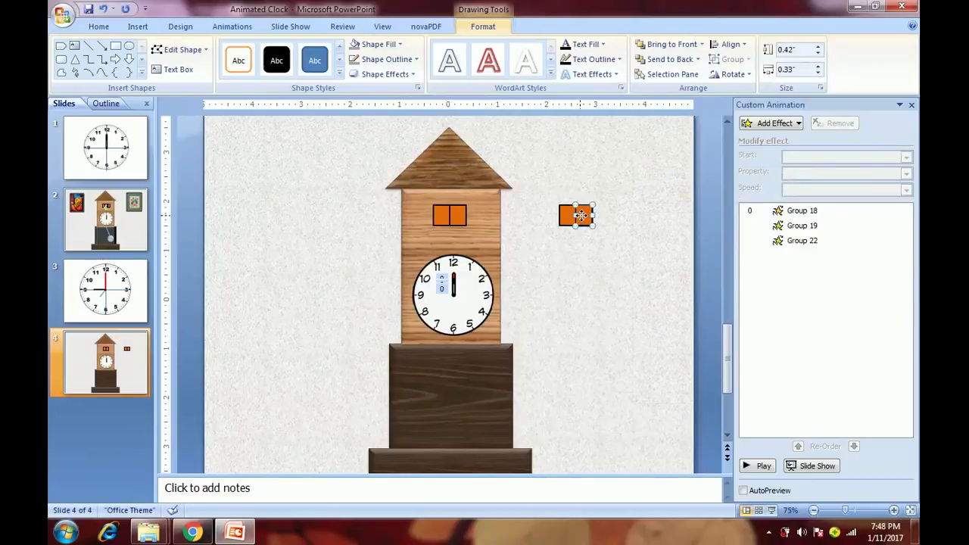
{"action": "left_click", "coordinate": [817, 74]}
{"action": "left_click", "coordinate": [818, 74]}
{"action": "left_click", "coordinate": [817, 74]}
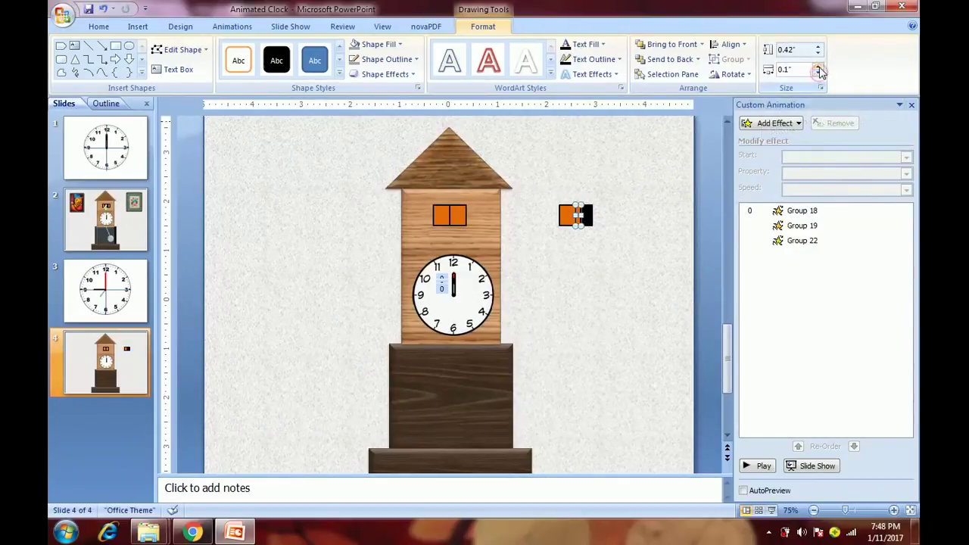
{"action": "left_click", "coordinate": [817, 67]}
{"action": "key", "text": "ctrl+z"}
{"action": "key", "text": "ctrl+z"}
{"action": "key", "text": "ctrl+z"}
{"action": "key", "text": "ctrl+z"}
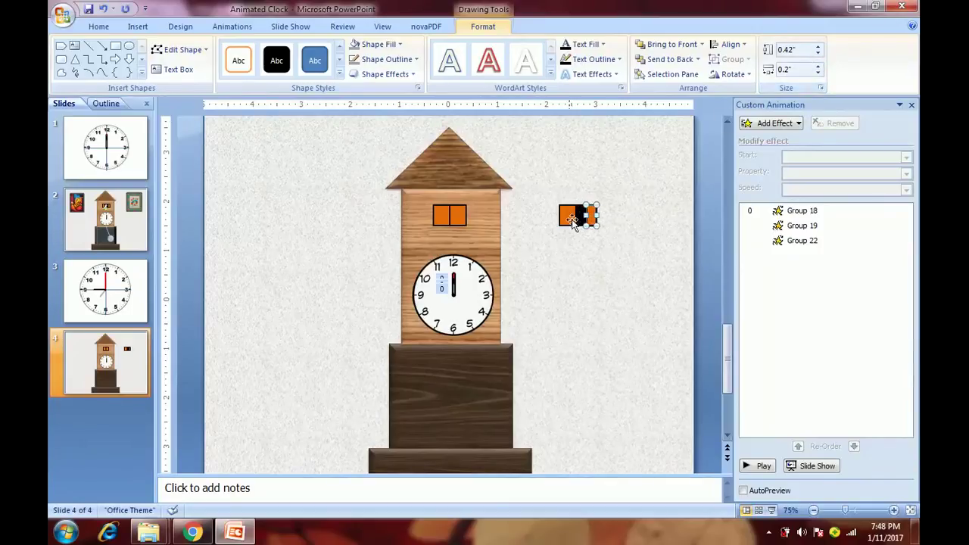
Step: Set the copied left door's width to 0.2" and move it to the black rectangle's left edge
{"action": "left_click", "coordinate": [818, 72]}
{"action": "left_click", "coordinate": [817, 72]}
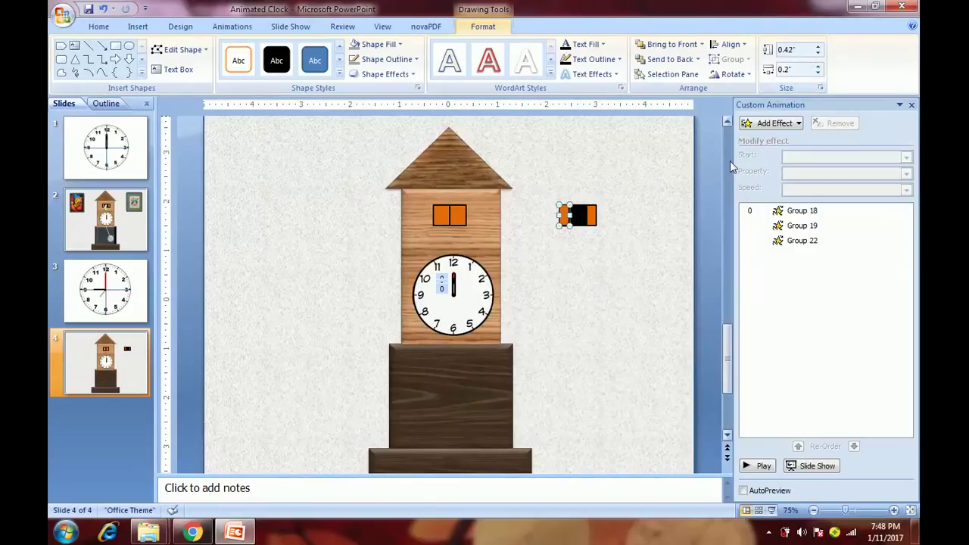
{"action": "left_click", "coordinate": [656, 186]}
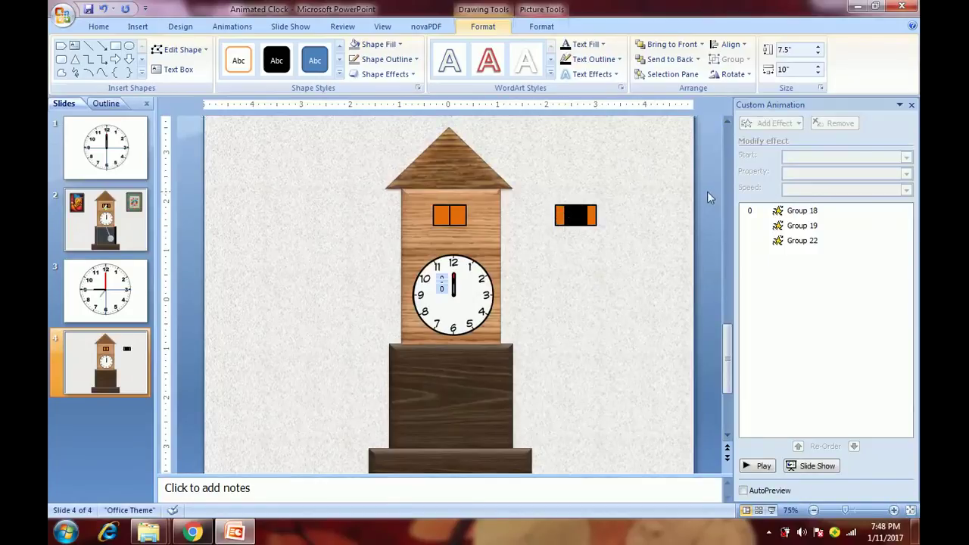
Step: Group the pieces of the open window beside the tower and place the group over the closed window above the clock face
{"action": "left_click_drag", "start_coordinate": [706, 191], "coordinate": [551, 250]}
{"action": "right_click", "coordinate": [574, 220]}
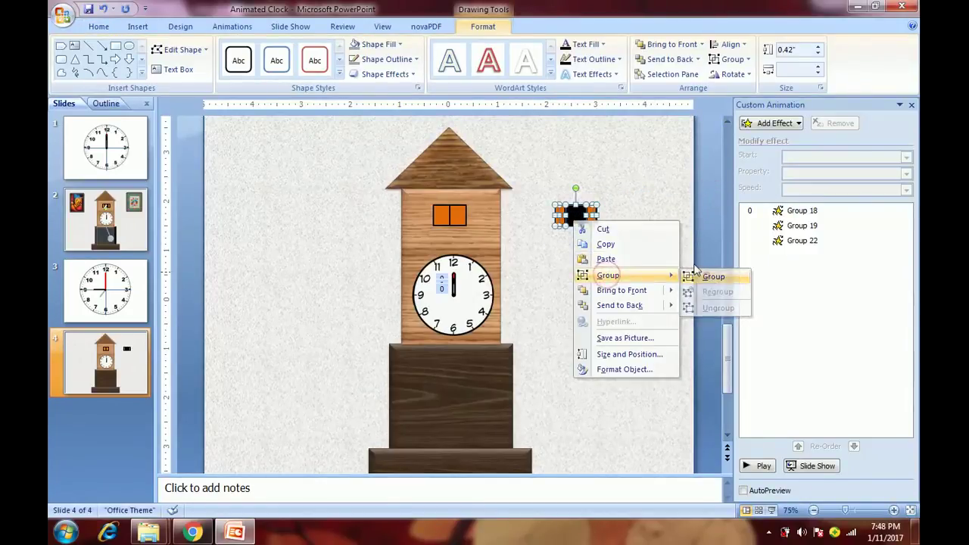
{"action": "left_click", "coordinate": [706, 275]}
{"action": "left_click_drag", "start_coordinate": [569, 216], "coordinate": [445, 237]}
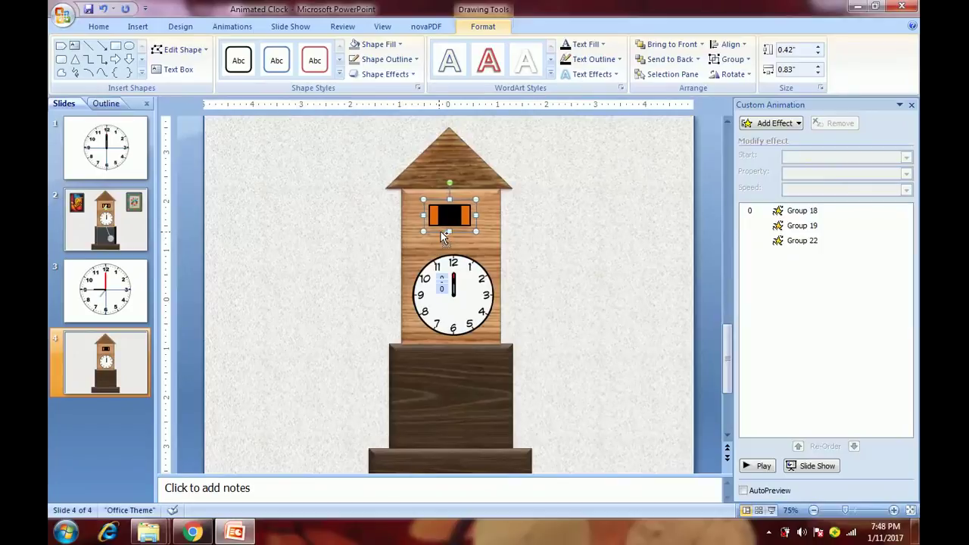
{"action": "left_click", "coordinate": [602, 196]}
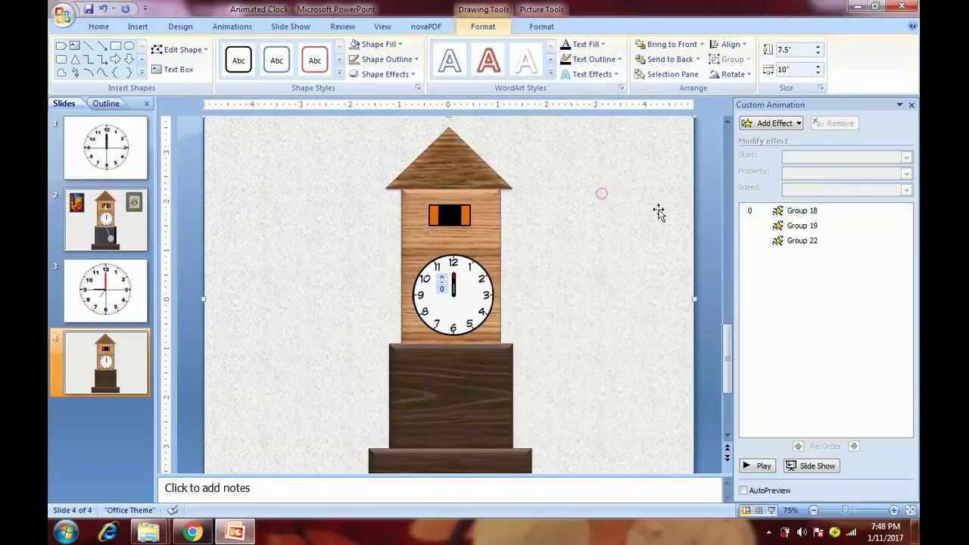
Step: Search the clip art collections for "cuckoo"
{"action": "left_click", "coordinate": [143, 28]}
{"action": "left_click", "coordinate": [131, 61]}
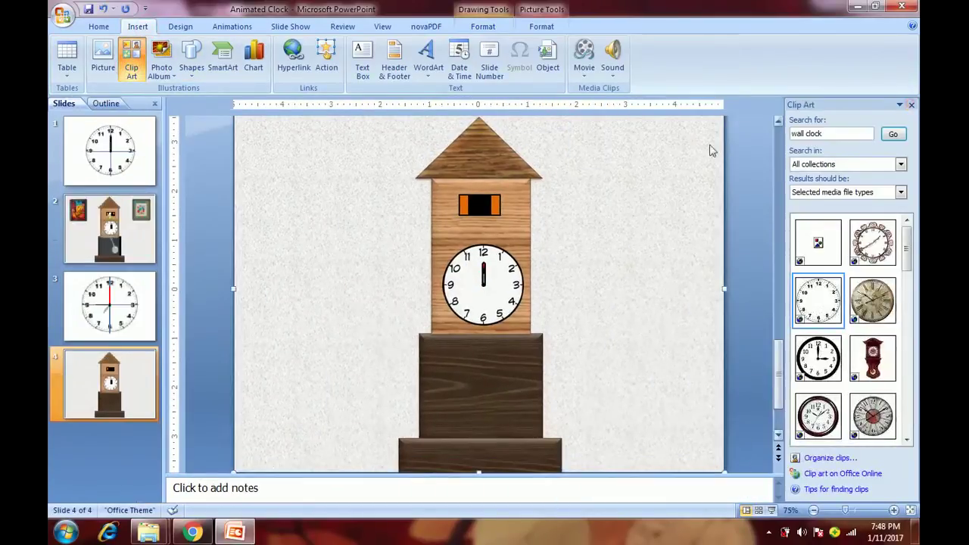
{"action": "left_click", "coordinate": [912, 103]}
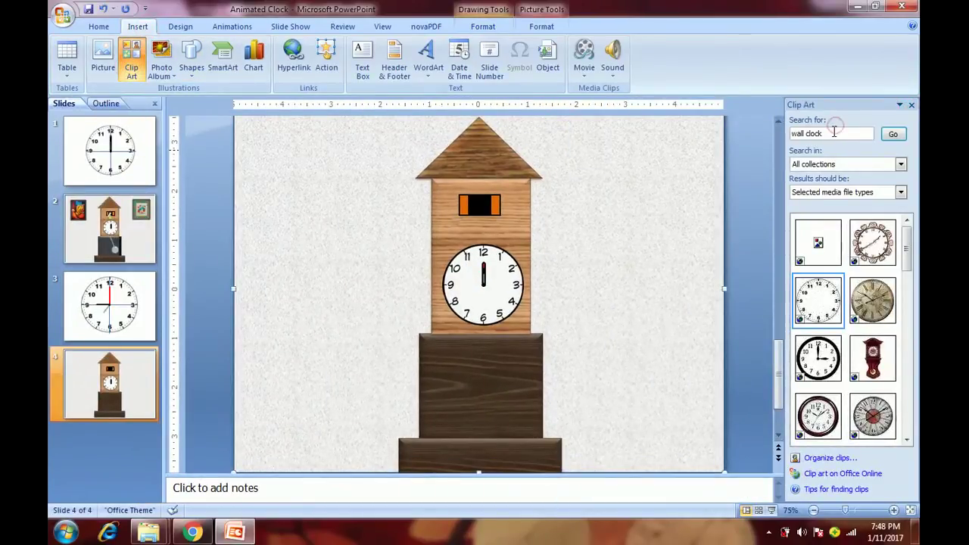
{"action": "left_click", "coordinate": [832, 134]}
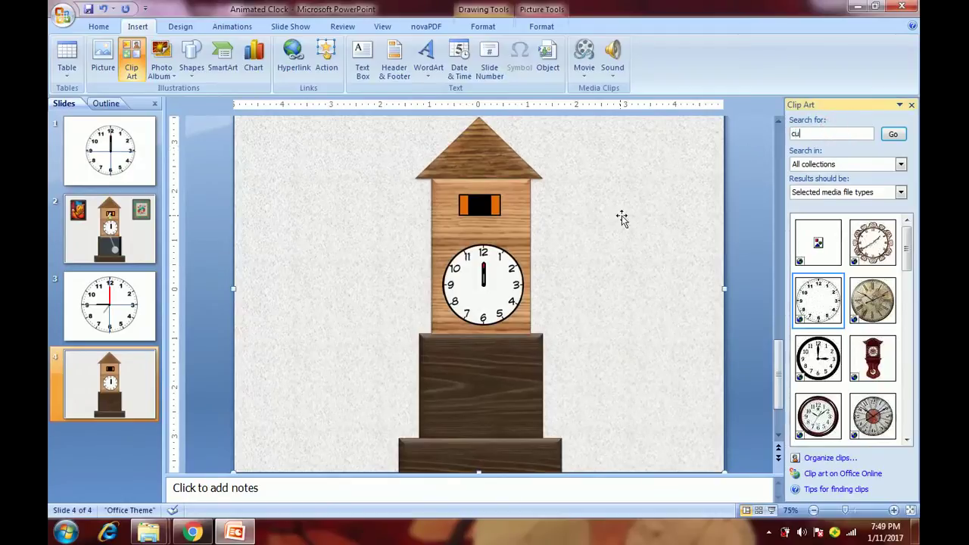
{"action": "type", "text": "cuckoo"}
{"action": "key", "text": "Return"}
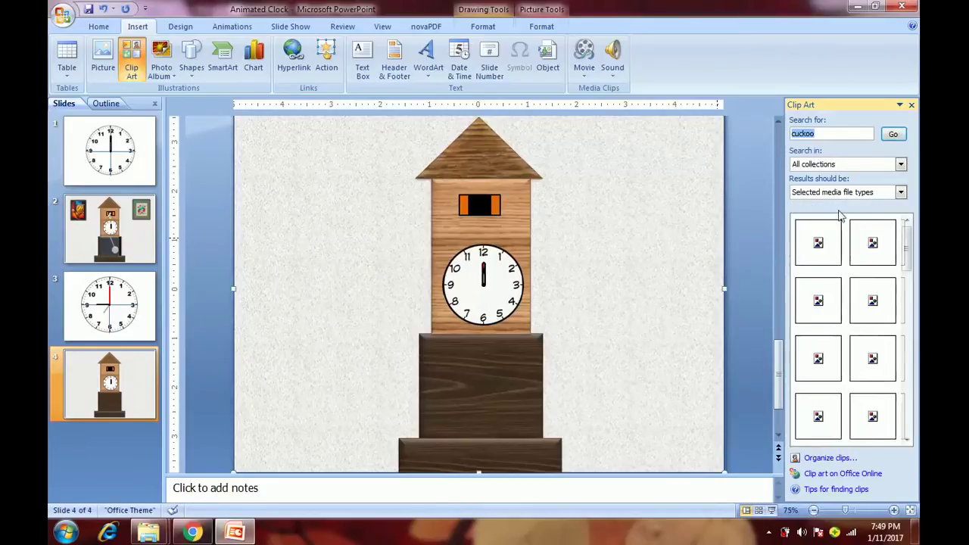
Step: Insert the green big-eyed bird clip art and shrink it to a small figure just below the tower's window
{"action": "left_click", "coordinate": [870, 299]}
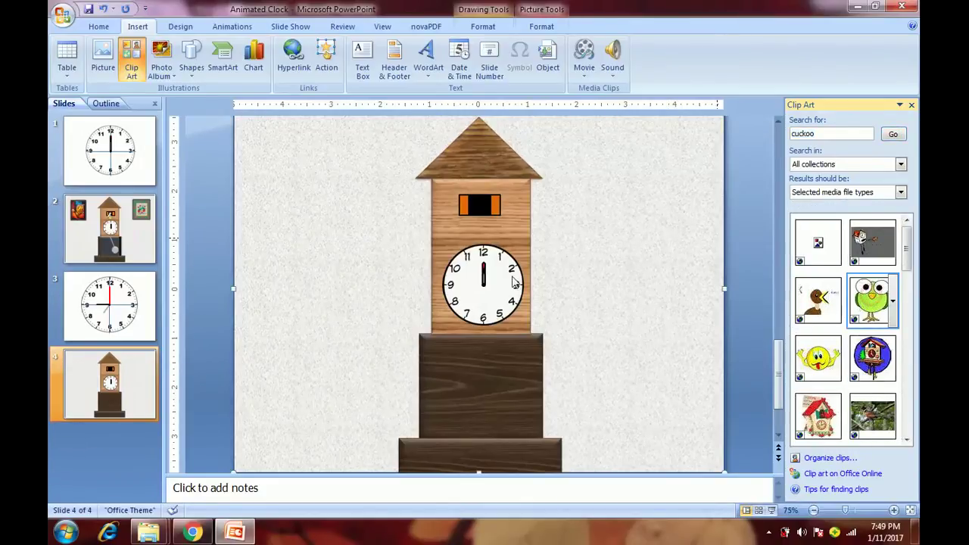
{"action": "left_click", "coordinate": [911, 106]}
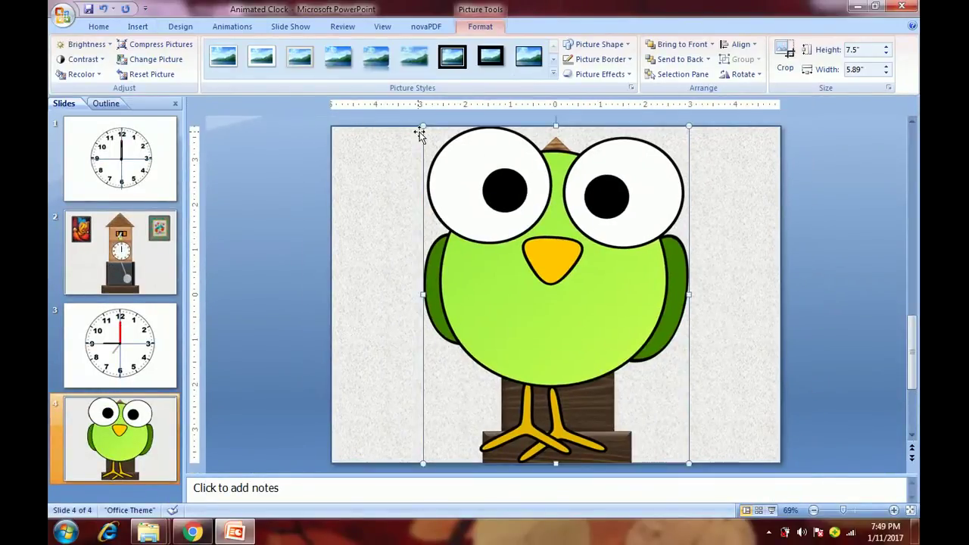
{"action": "left_click_drag", "start_coordinate": [423, 128], "coordinate": [556, 228]}
{"action": "left_click", "coordinate": [666, 226]}
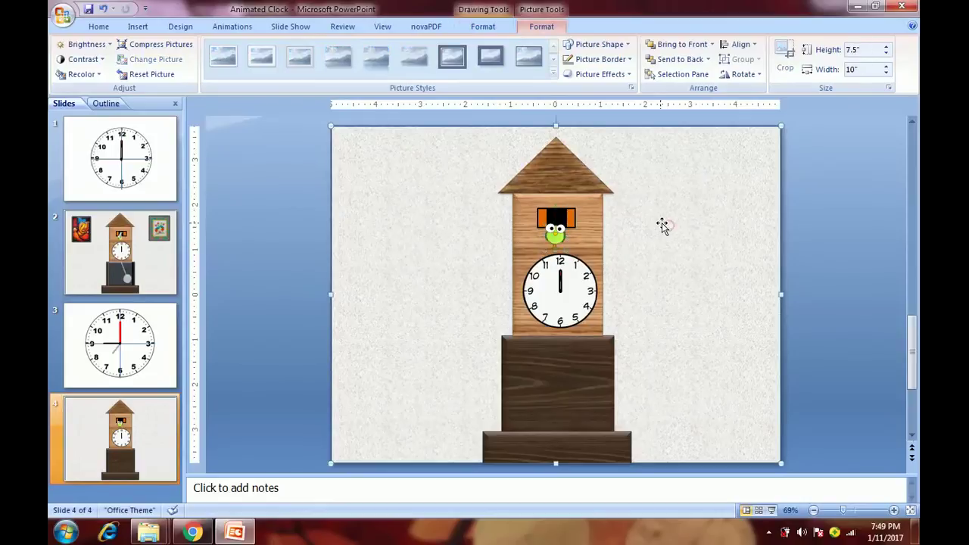
Step: Draw a spring-like squiggle about 0.59" high and 0.44" wide with the Curve tool on the empty wall beside the tower
{"action": "left_click", "coordinate": [136, 29]}
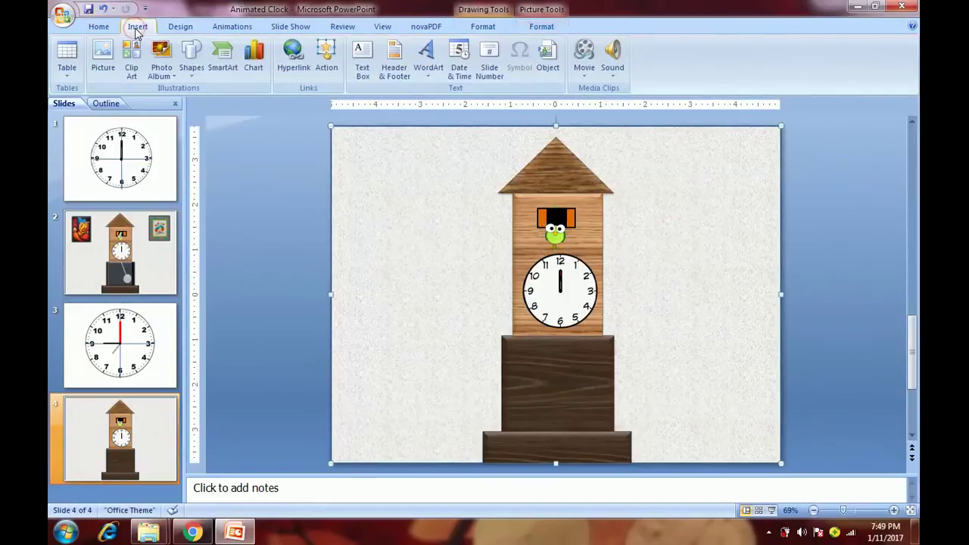
{"action": "left_click", "coordinate": [193, 66]}
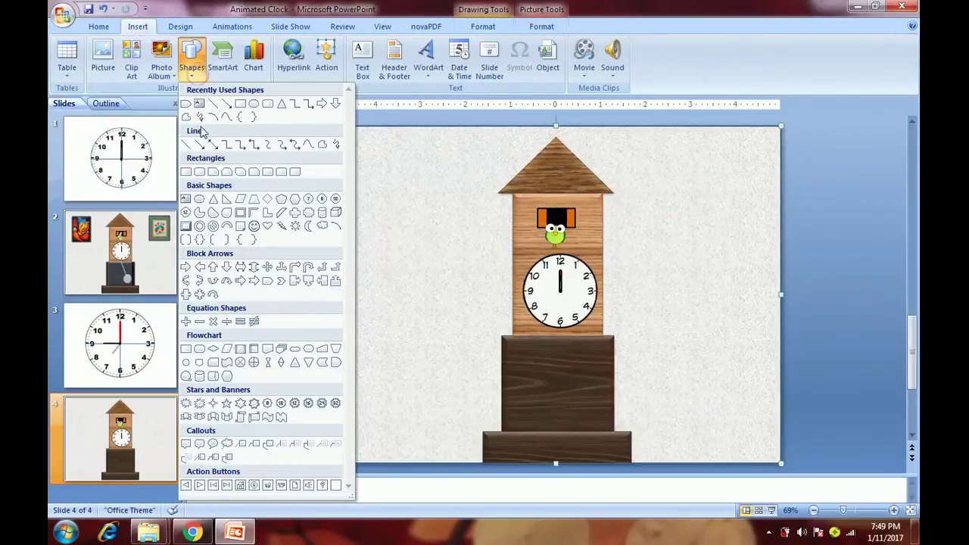
{"action": "left_click", "coordinate": [226, 115]}
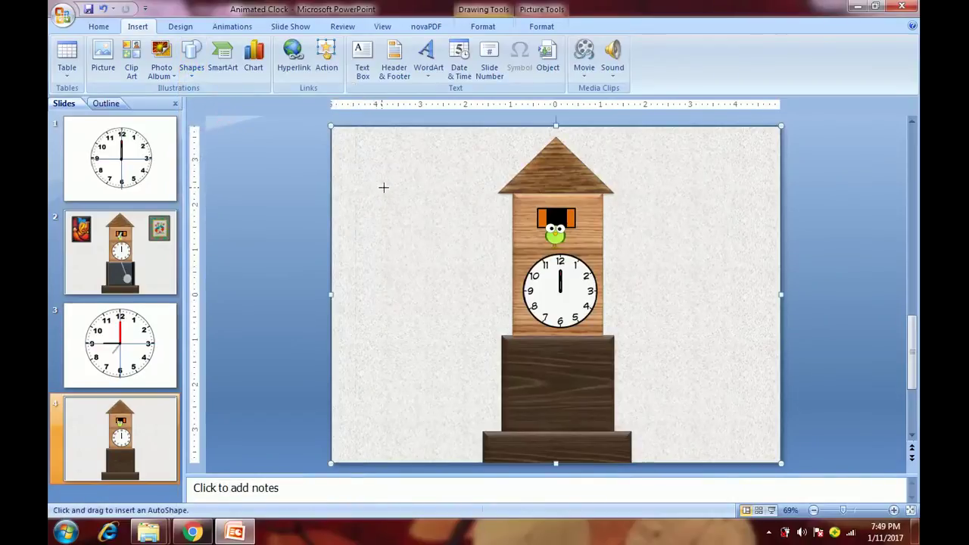
{"action": "left_click", "coordinate": [399, 169]}
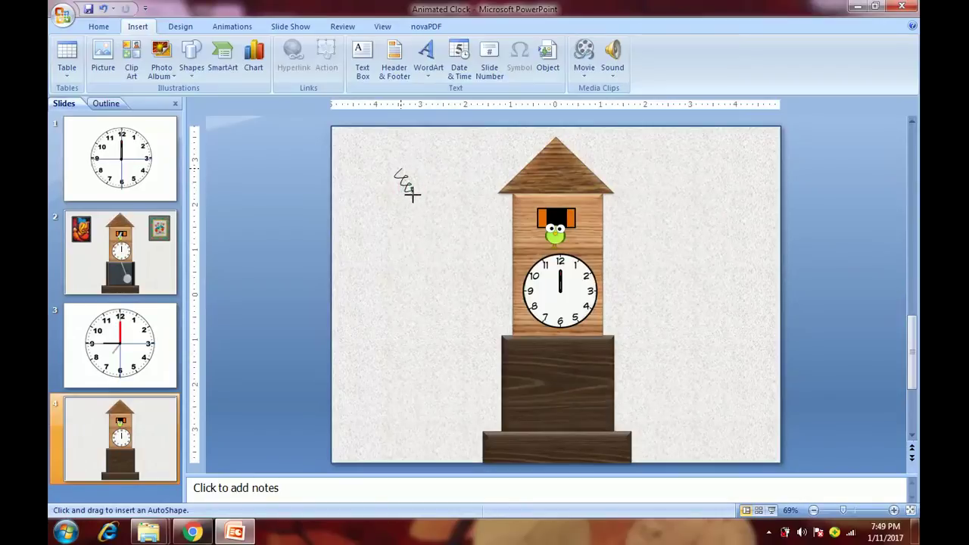
{"action": "left_click_drag", "start_coordinate": [411, 194], "coordinate": [411, 194]}
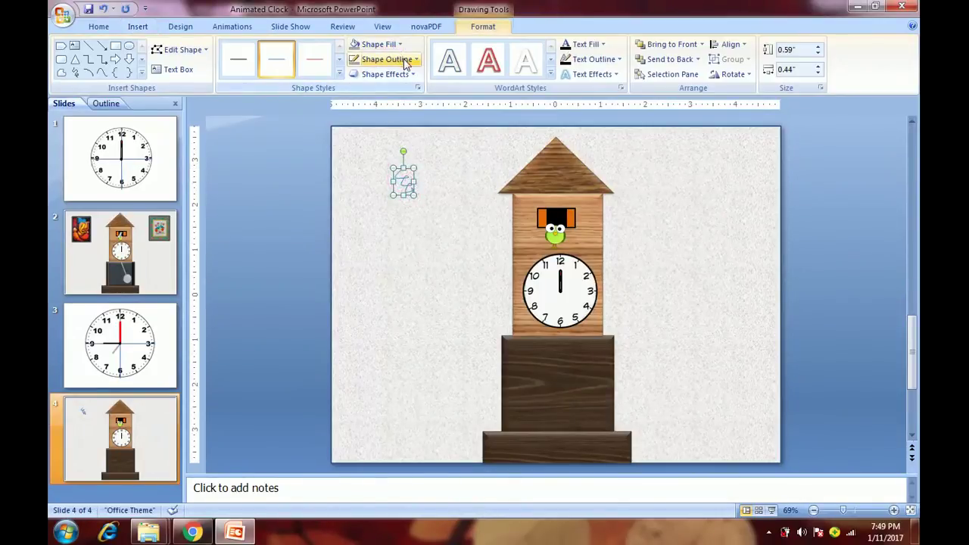
Step: Set the outline colour of the spring-like curve to white
{"action": "left_click", "coordinate": [406, 62]}
{"action": "left_click", "coordinate": [361, 86]}
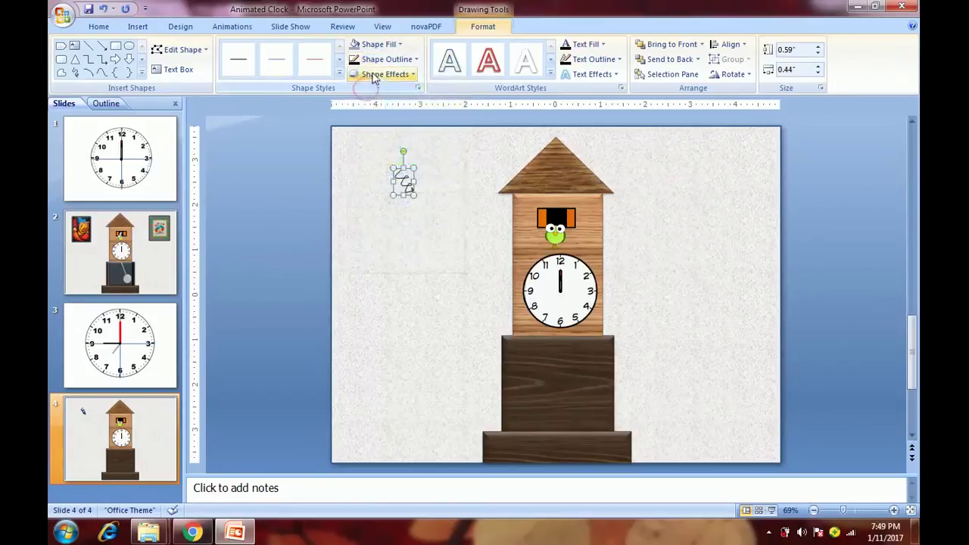
{"action": "left_click", "coordinate": [384, 59]}
{"action": "left_click", "coordinate": [355, 129]}
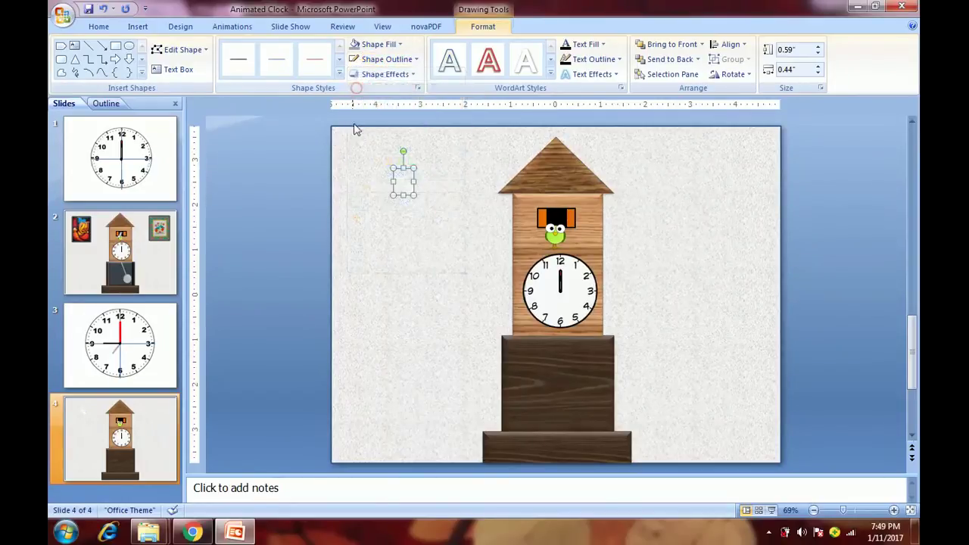
Step: Move the white spring onto the black window opening and rotate it clockwise so it leads down out of the window
{"action": "left_click", "coordinate": [556, 223]}
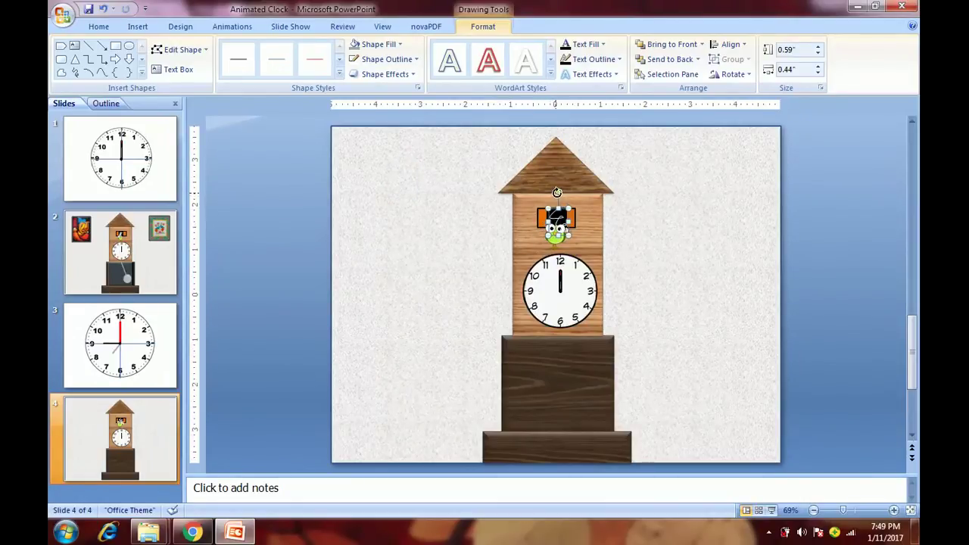
{"action": "left_click_drag", "start_coordinate": [556, 192], "coordinate": [585, 209]}
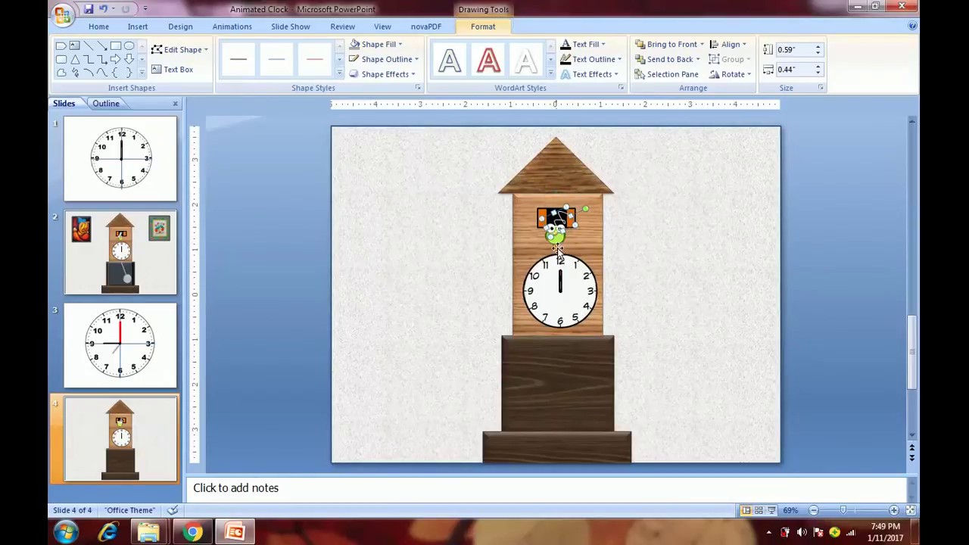
{"action": "left_click", "coordinate": [559, 227]}
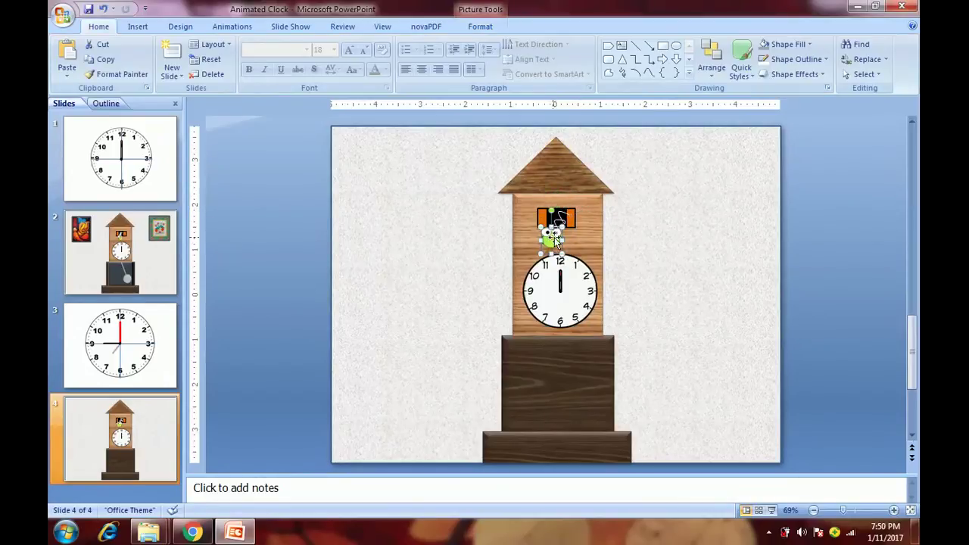
{"action": "left_click", "coordinate": [555, 226]}
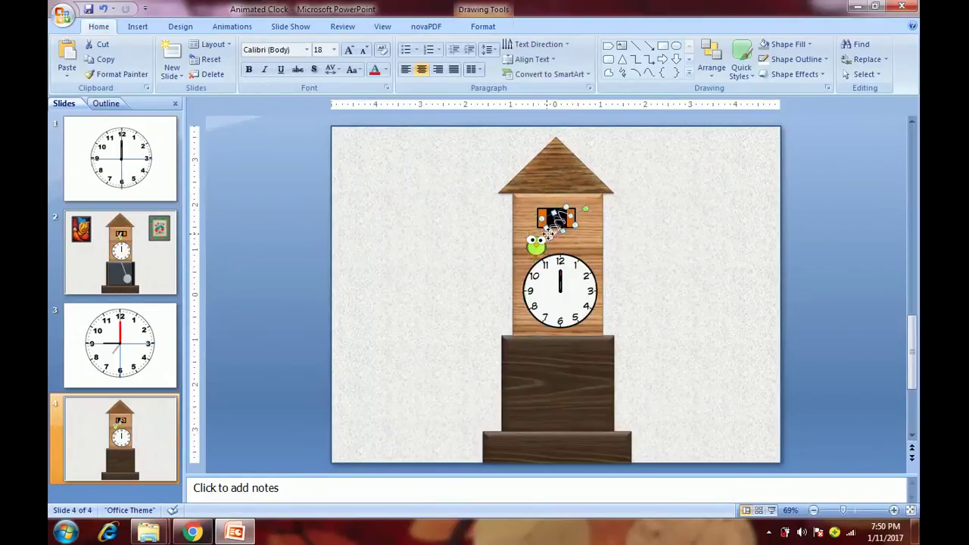
{"action": "left_click", "coordinate": [636, 224]}
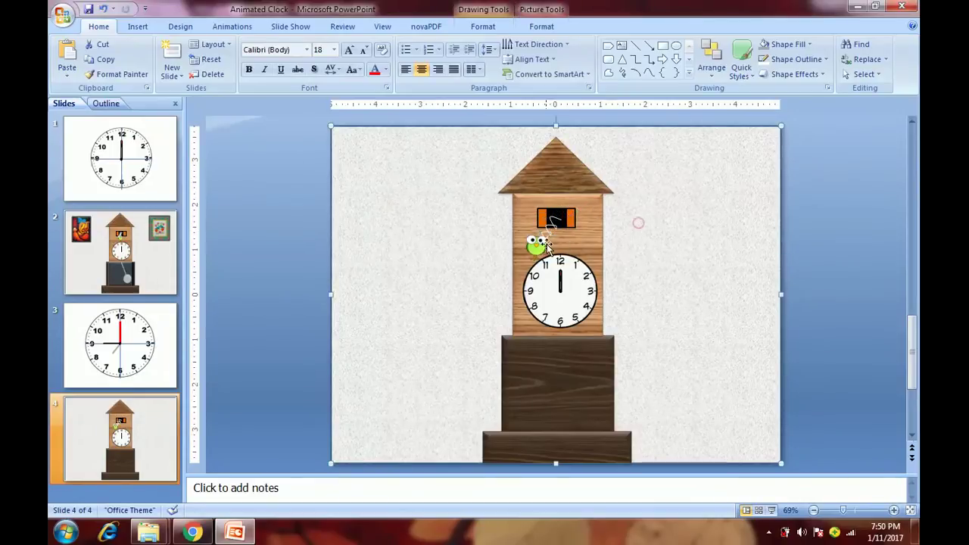
Step: Reposition the green bird just below the window, at the lower end of the spring
{"action": "left_click", "coordinate": [536, 244]}
{"action": "left_click_drag", "start_coordinate": [535, 243], "coordinate": [542, 245]}
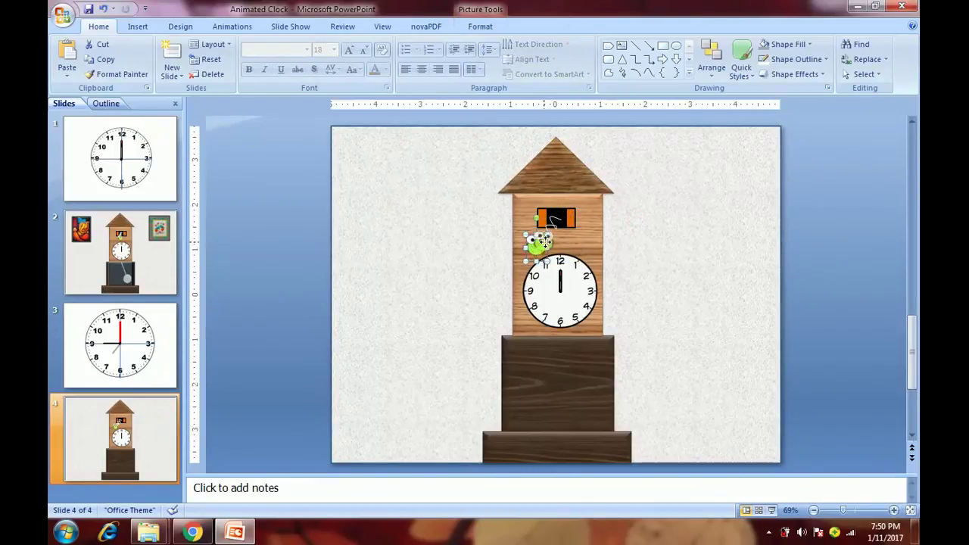
{"action": "left_click", "coordinate": [655, 231]}
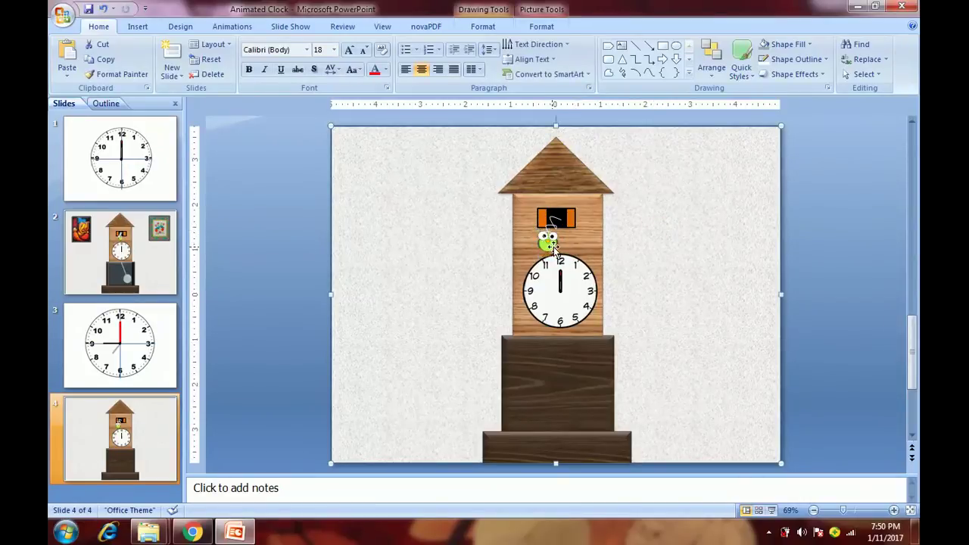
{"action": "left_click", "coordinate": [672, 241]}
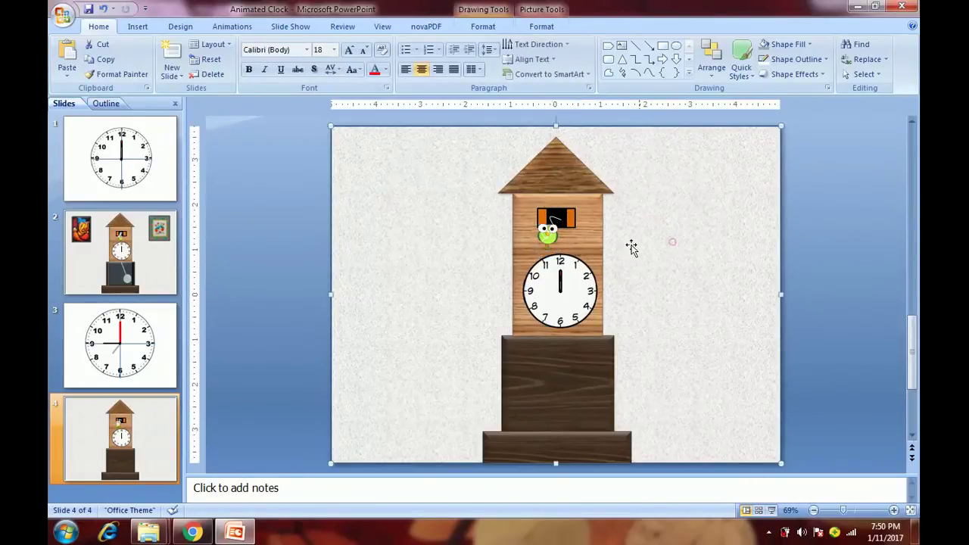
Step: Bring the green bird to the front so it overlaps the spring
{"action": "left_click", "coordinate": [549, 235]}
{"action": "left_click", "coordinate": [548, 241]}
{"action": "right_click", "coordinate": [549, 240]}
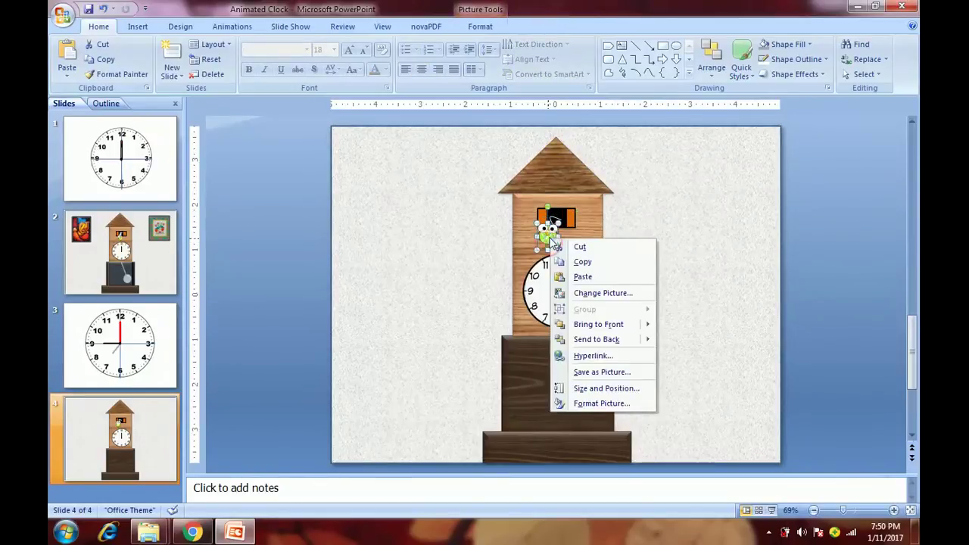
{"action": "left_click", "coordinate": [599, 326]}
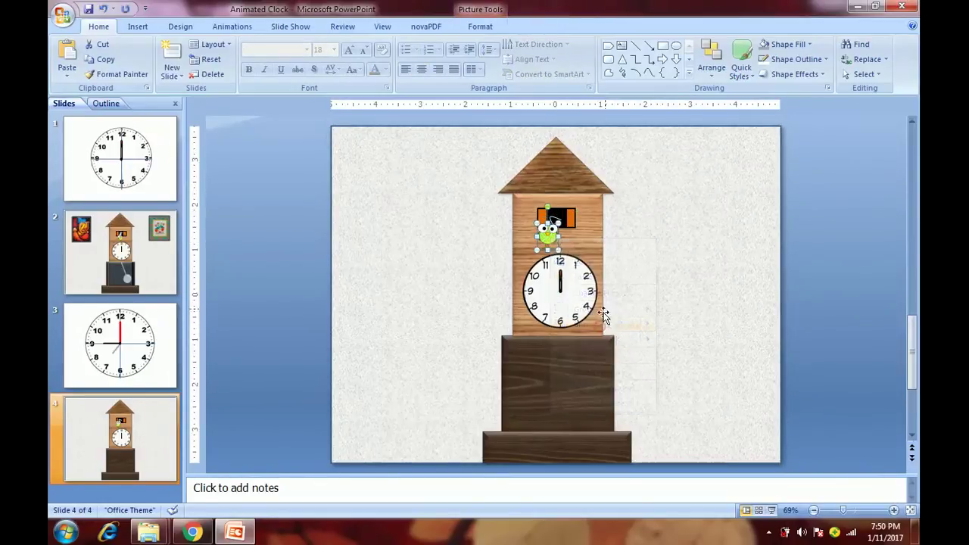
{"action": "left_click", "coordinate": [834, 254]}
Step: Nudge the white spring slightly within the window so its lower end sits behind the bird
{"action": "left_click", "coordinate": [557, 220]}
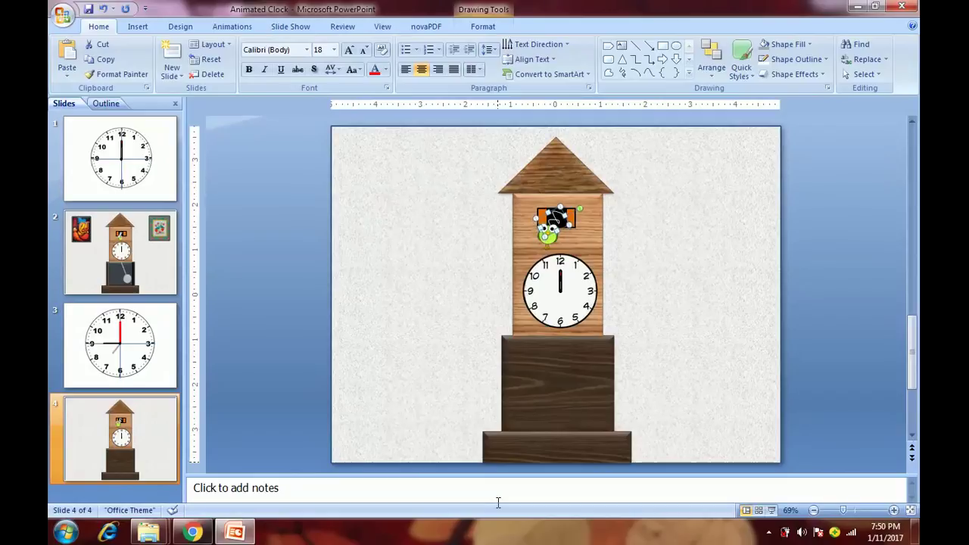
{"action": "left_click", "coordinate": [703, 281]}
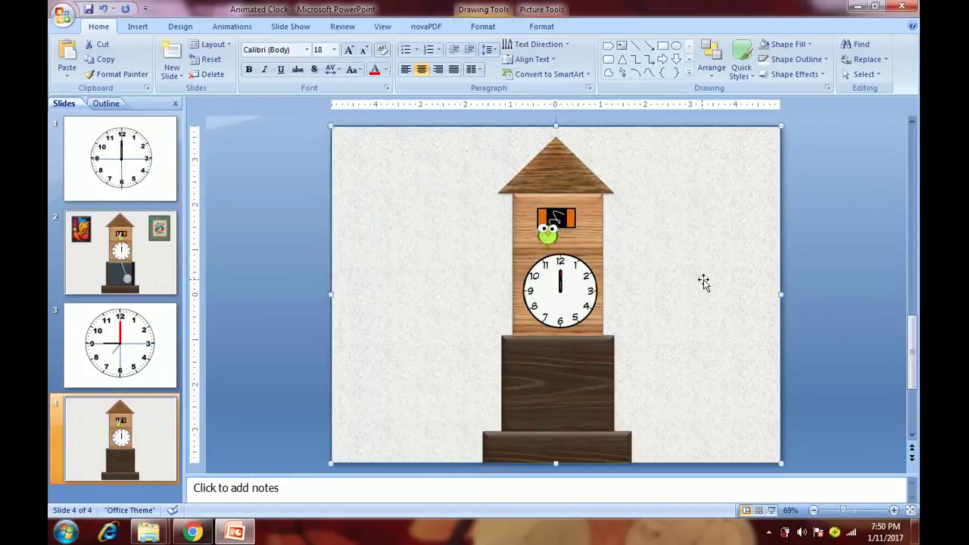
{"action": "left_click", "coordinate": [812, 231]}
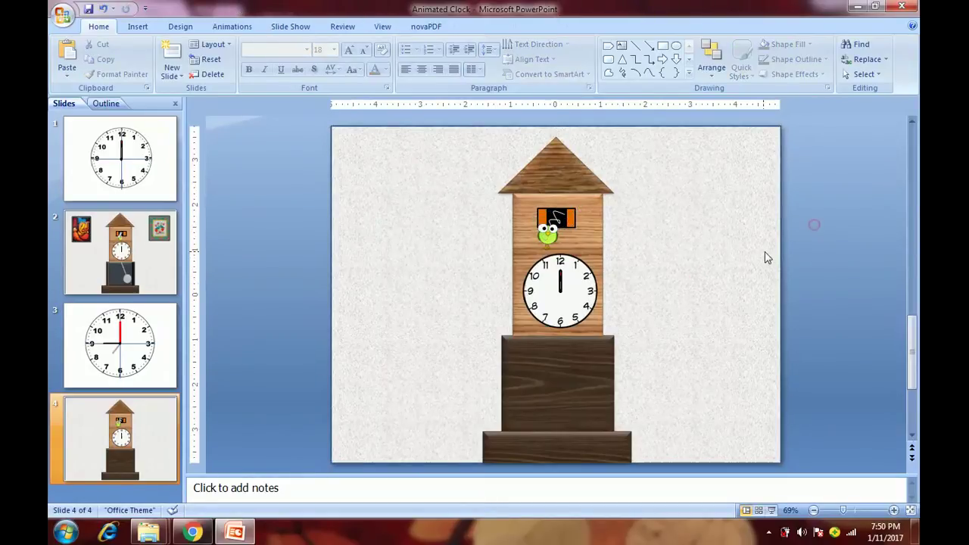
Step: Add an Appear entrance effect to the open window group and set it to start With Previous
{"action": "left_click", "coordinate": [538, 215]}
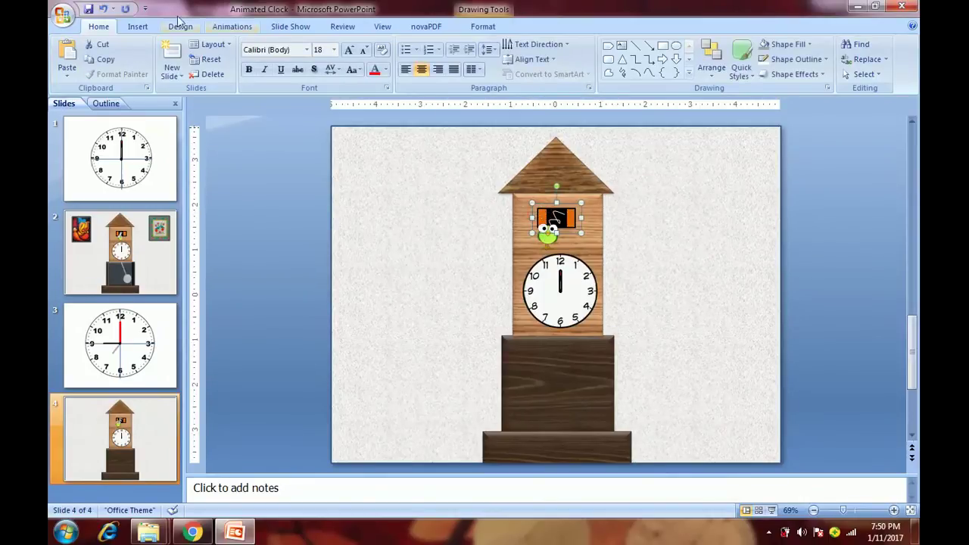
{"action": "left_click", "coordinate": [228, 27]}
{"action": "left_click", "coordinate": [132, 69]}
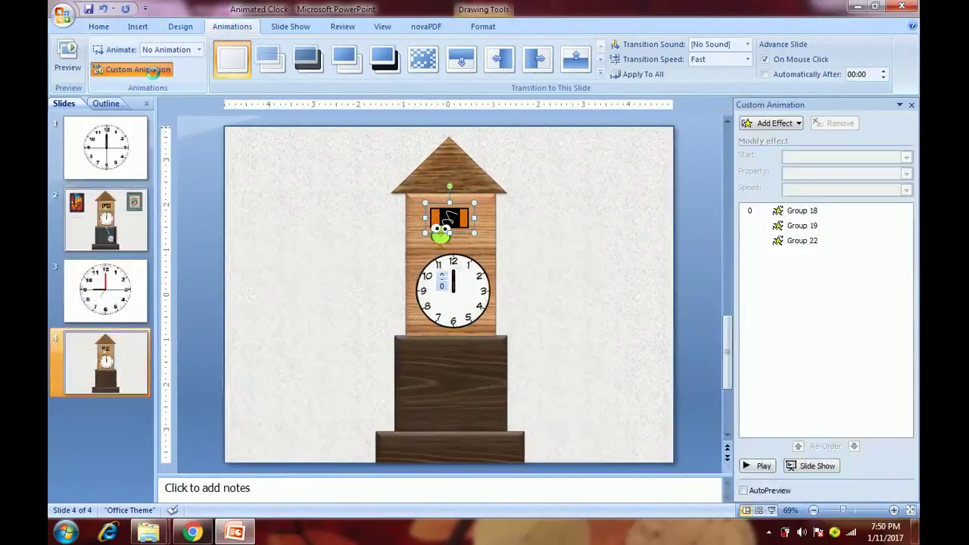
{"action": "left_click", "coordinate": [773, 122]}
{"action": "mouse_move", "coordinate": [761, 143]}
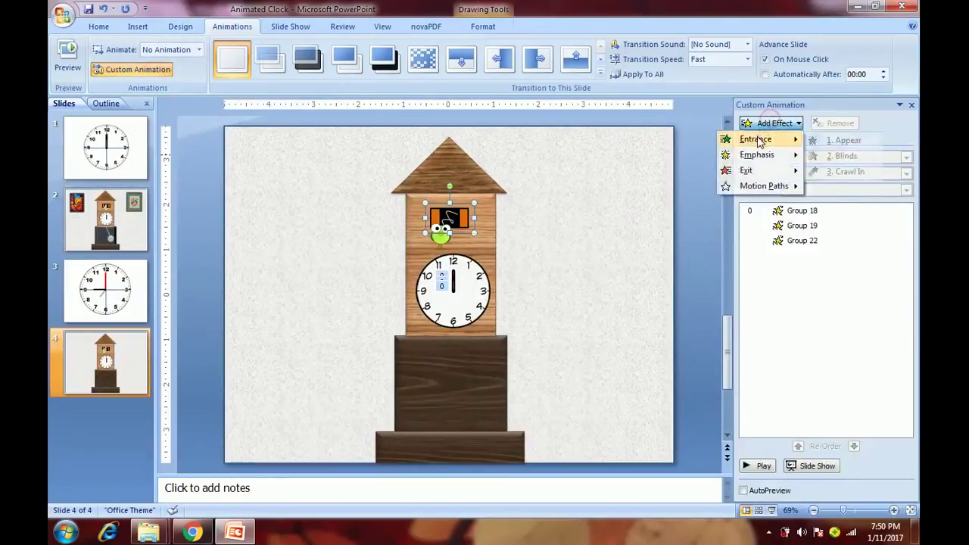
{"action": "left_click", "coordinate": [844, 141]}
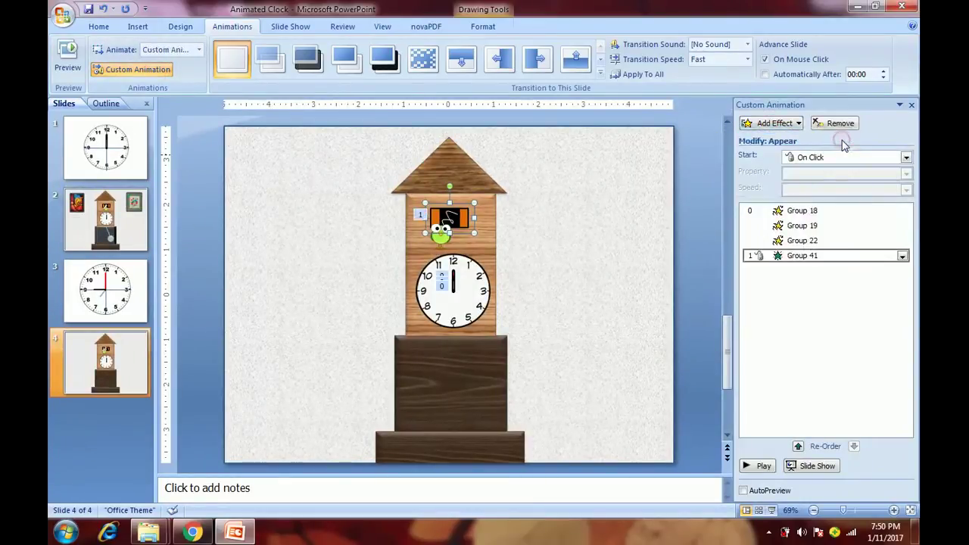
{"action": "left_click", "coordinate": [825, 157]}
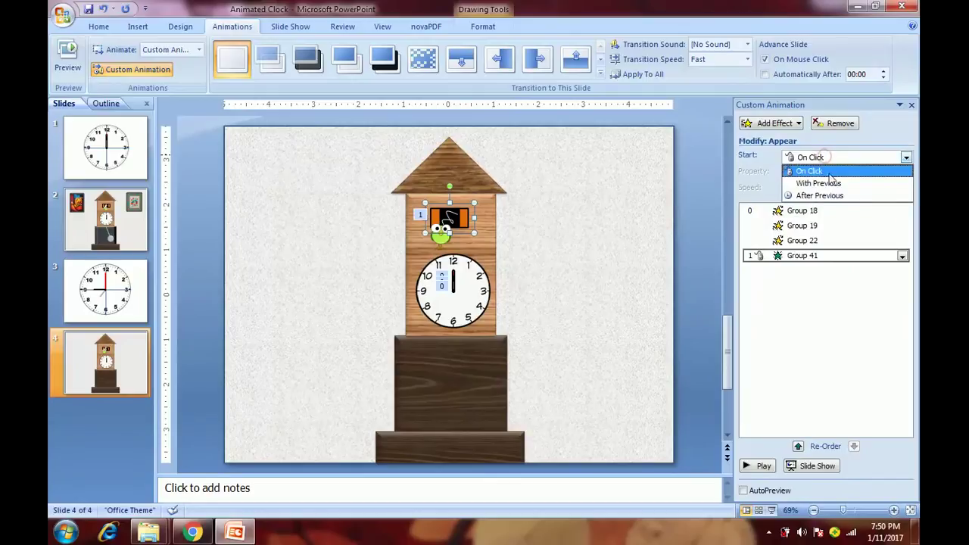
{"action": "left_click", "coordinate": [831, 182]}
Step: Set the delay of the open window's Appear effect to 60 seconds
{"action": "double_click", "coordinate": [789, 257]}
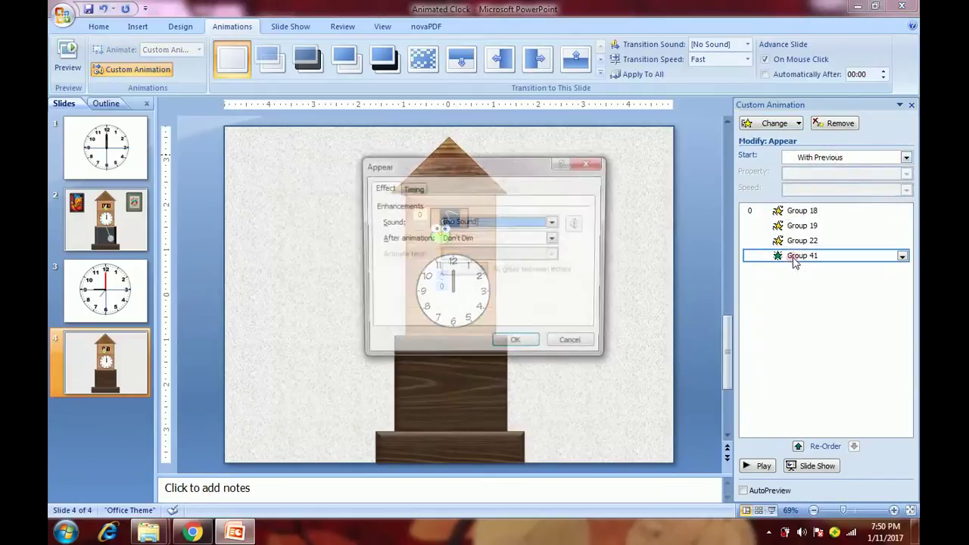
{"action": "left_click", "coordinate": [412, 191]}
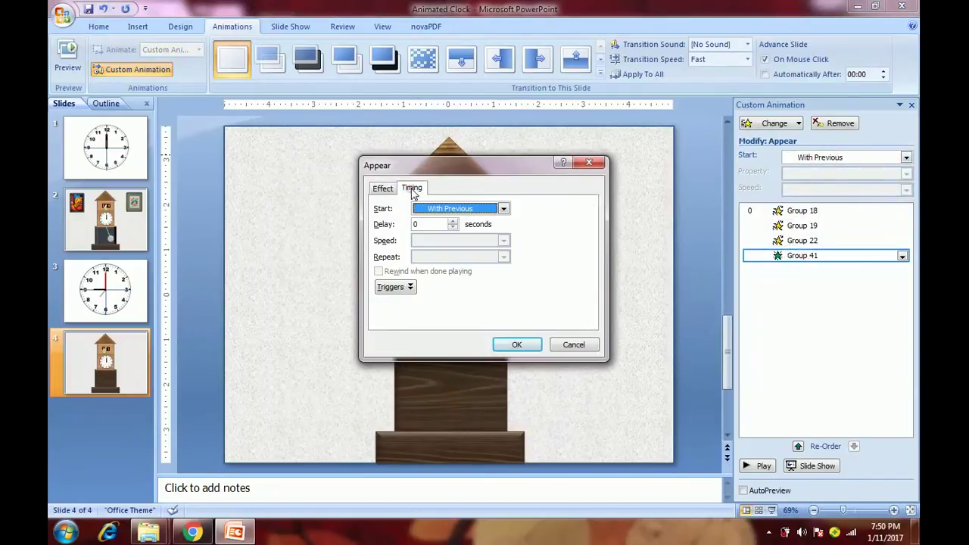
{"action": "double_click", "coordinate": [433, 224]}
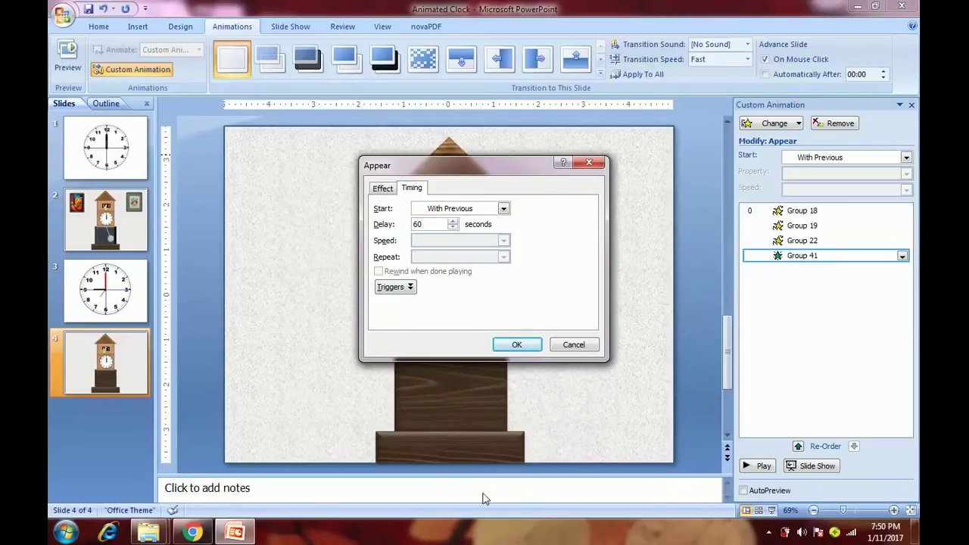
{"action": "left_click", "coordinate": [510, 345]}
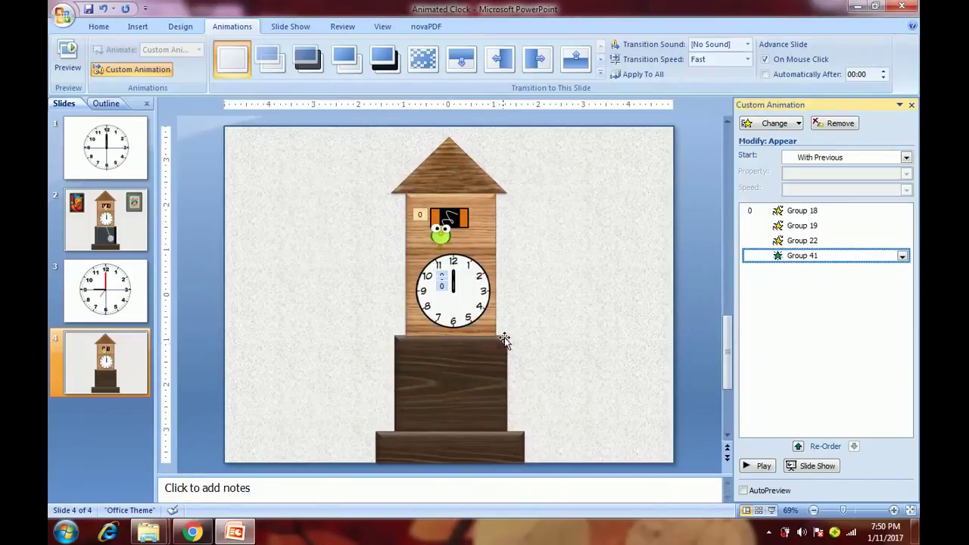
Step: Add an Appear entrance effect to the spring and the green bird together, starting With Previous
{"action": "left_click", "coordinate": [454, 222]}
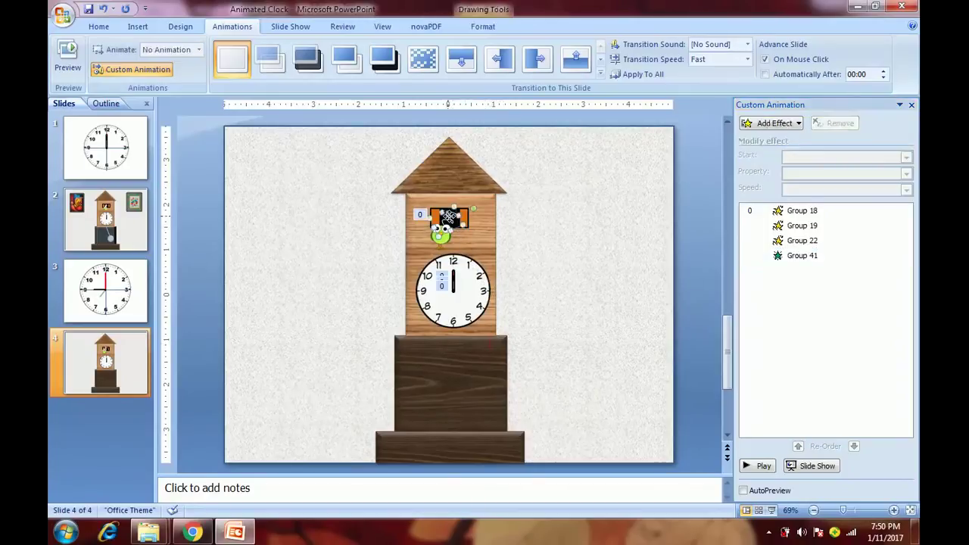
{"action": "left_click", "coordinate": [443, 240]}
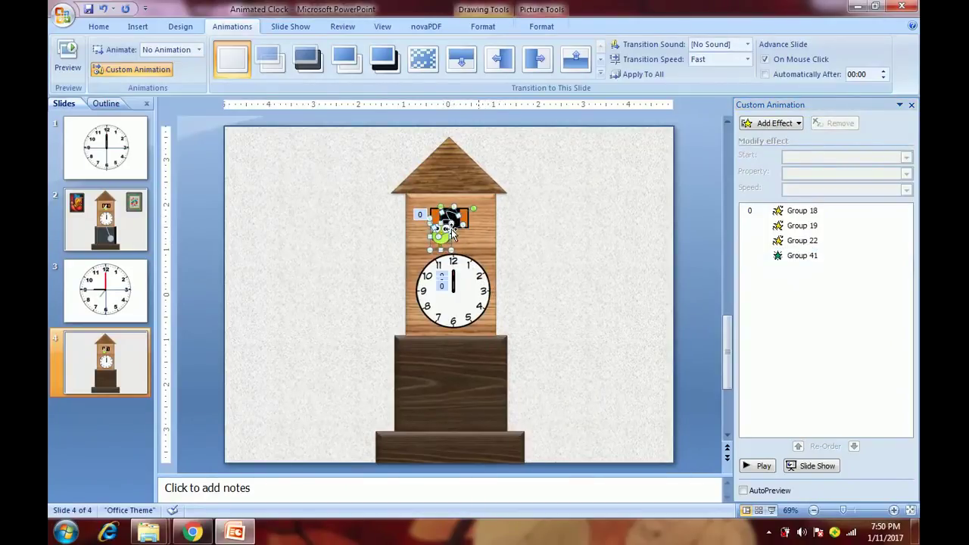
{"action": "left_click", "coordinate": [772, 123]}
{"action": "mouse_move", "coordinate": [757, 139]}
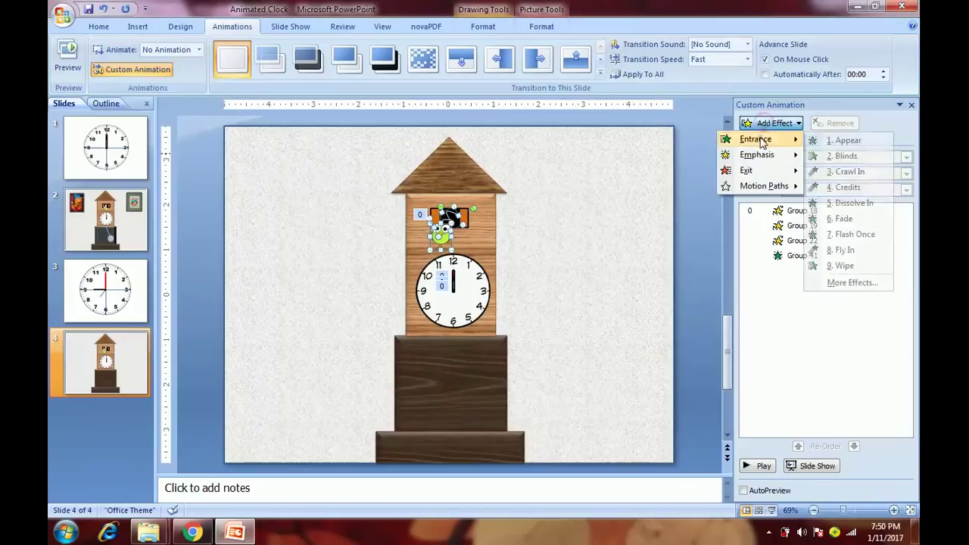
{"action": "left_click", "coordinate": [825, 140]}
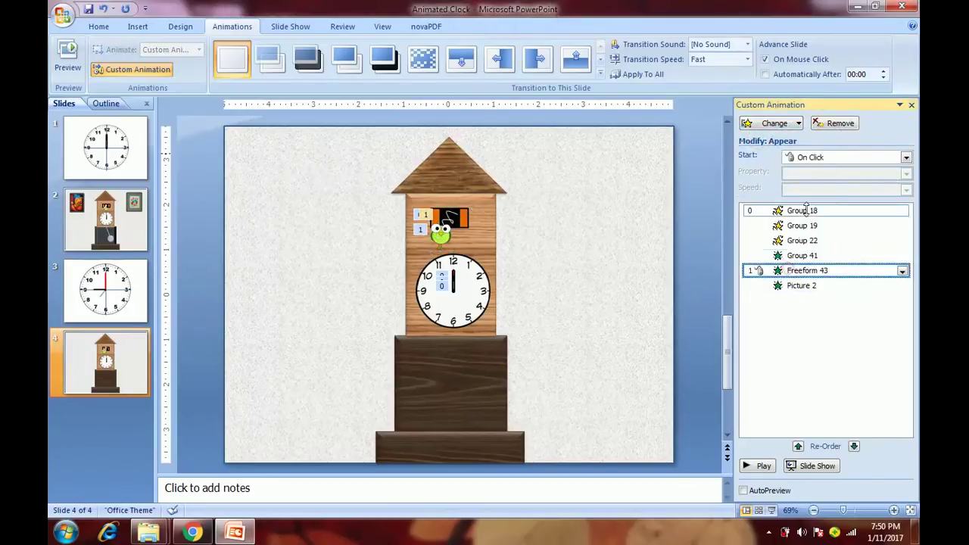
{"action": "left_click", "coordinate": [821, 157]}
{"action": "left_click", "coordinate": [818, 183]}
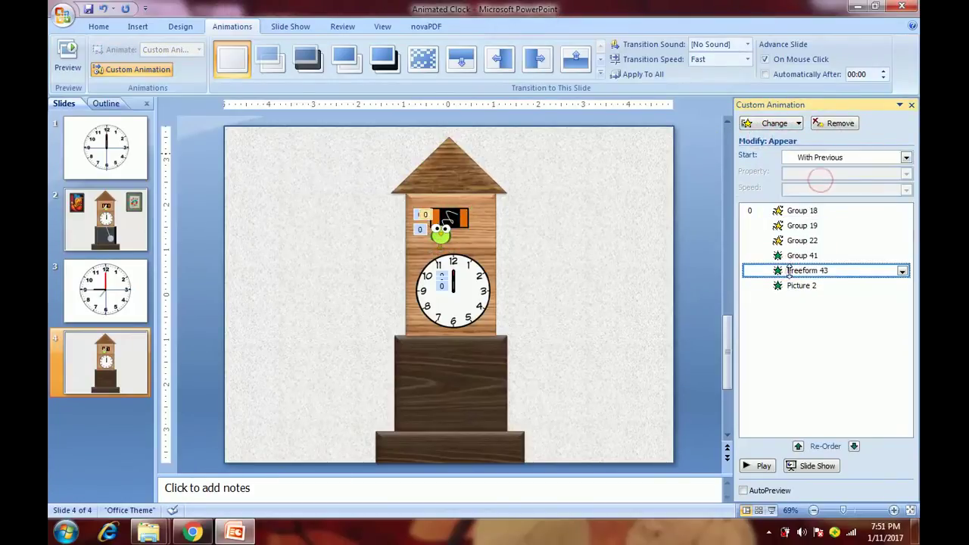
Step: Set the delay of both the spring's and the bird's Appear effects to 60 seconds
{"action": "double_click", "coordinate": [807, 270]}
{"action": "left_click", "coordinate": [411, 188]}
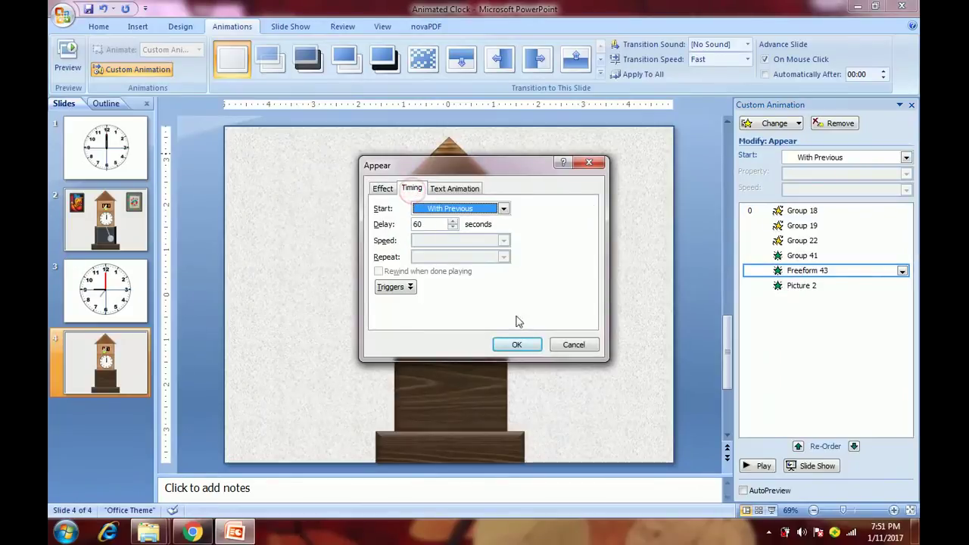
{"action": "left_click", "coordinate": [517, 345]}
{"action": "double_click", "coordinate": [801, 285]}
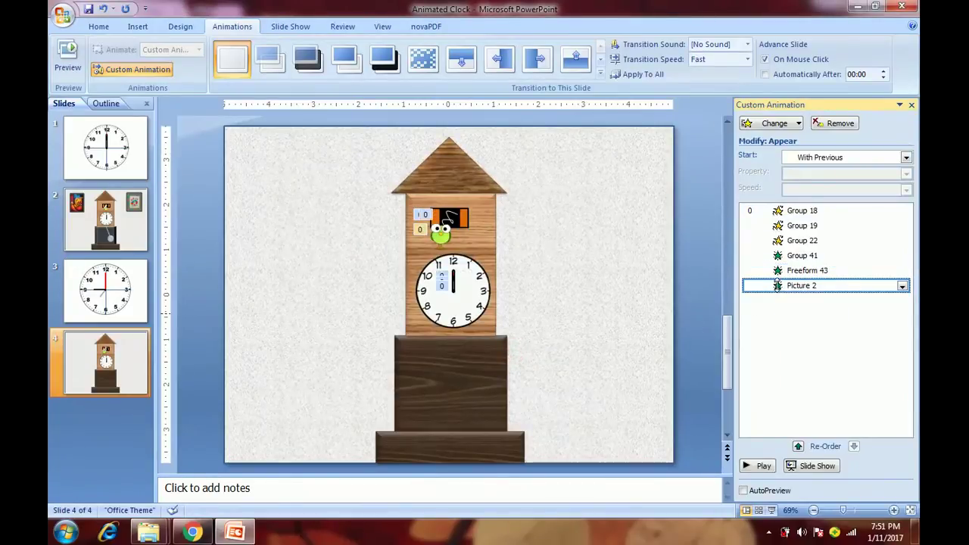
{"action": "left_click", "coordinate": [412, 188]}
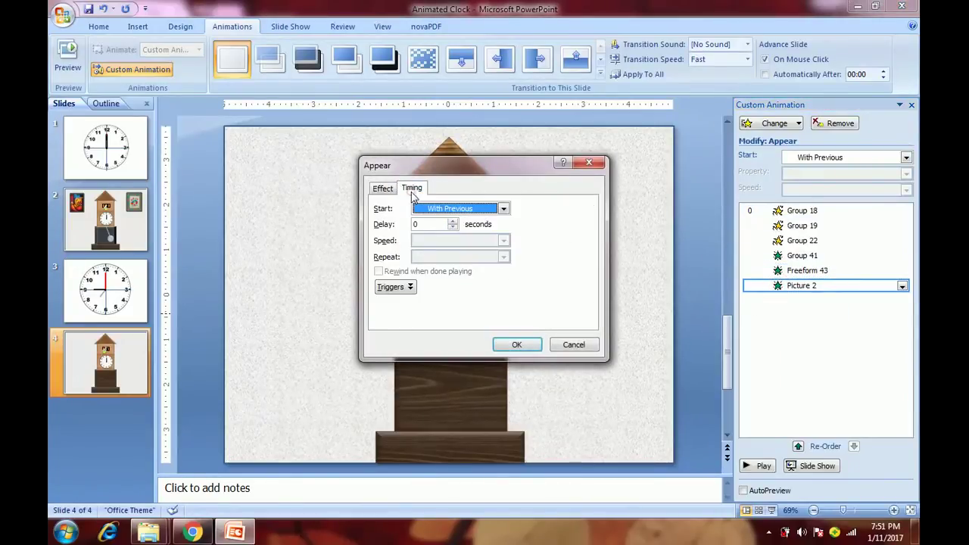
{"action": "double_click", "coordinate": [440, 225]}
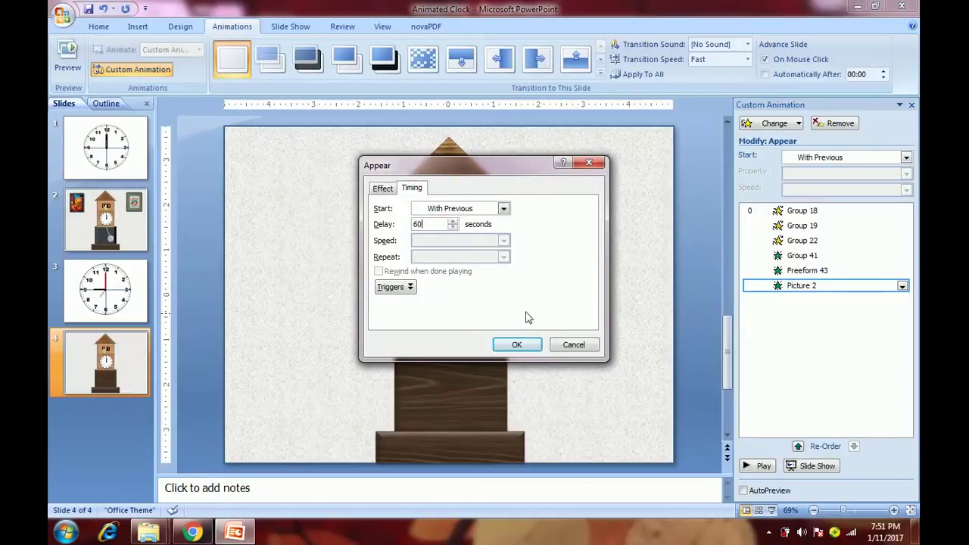
{"action": "left_click", "coordinate": [533, 345]}
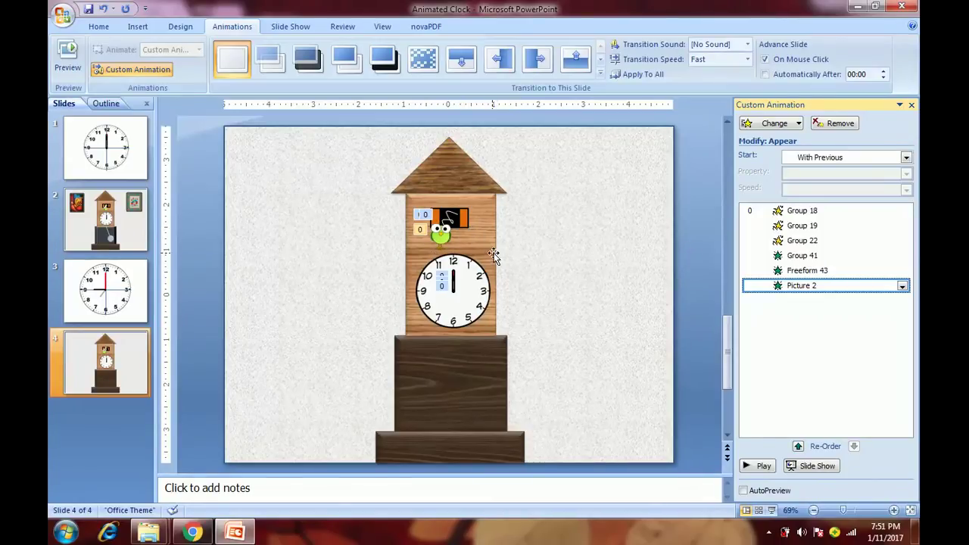
Step: Add a Disappear exit effect to the open window, the spring and the bird together
{"action": "left_click", "coordinate": [450, 219]}
{"action": "left_click", "coordinate": [447, 236], "text": "shift"}
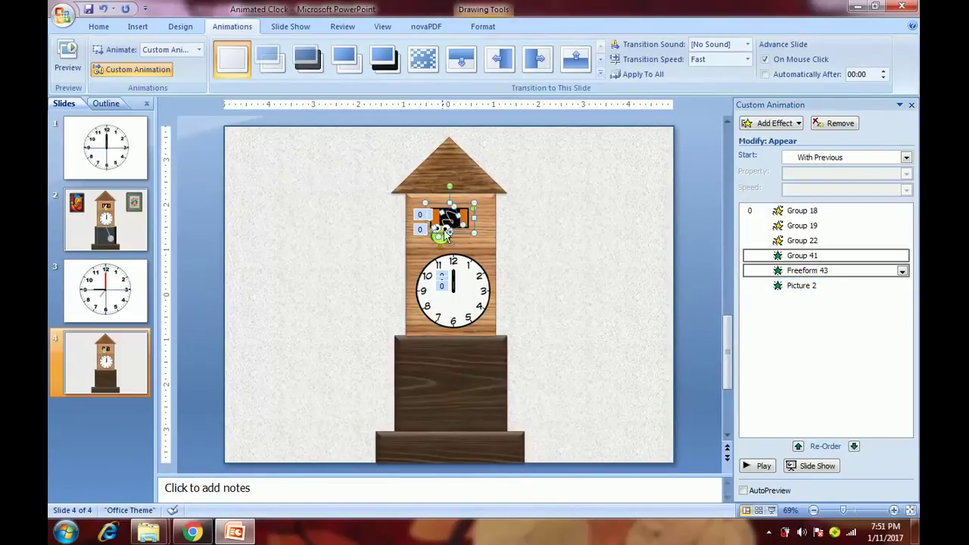
{"action": "left_click", "coordinate": [439, 242], "text": "shift"}
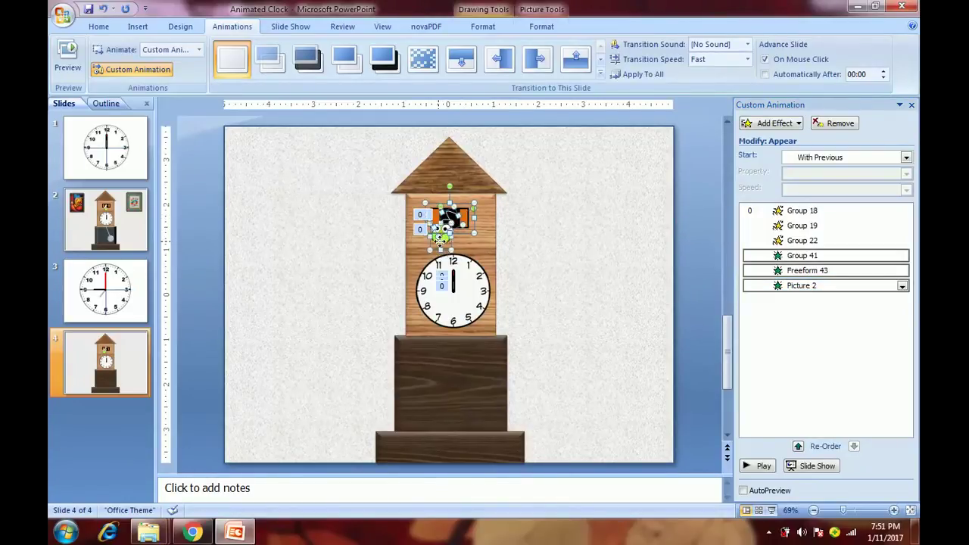
{"action": "left_click", "coordinate": [769, 126]}
{"action": "mouse_move", "coordinate": [746, 171]}
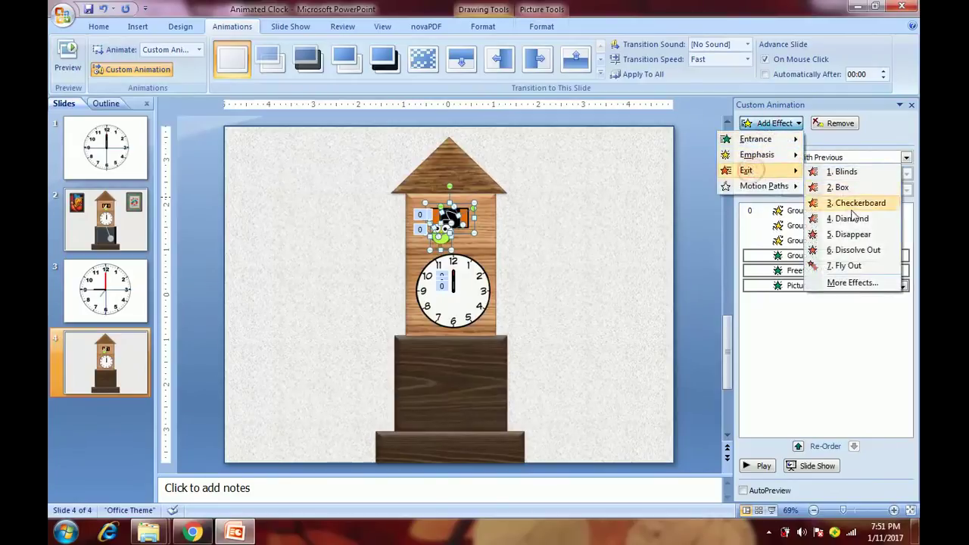
{"action": "left_click", "coordinate": [851, 233]}
Step: Set the open window's Disappear effect to start With Previous with a delay of 62 seconds
{"action": "left_click", "coordinate": [832, 300]}
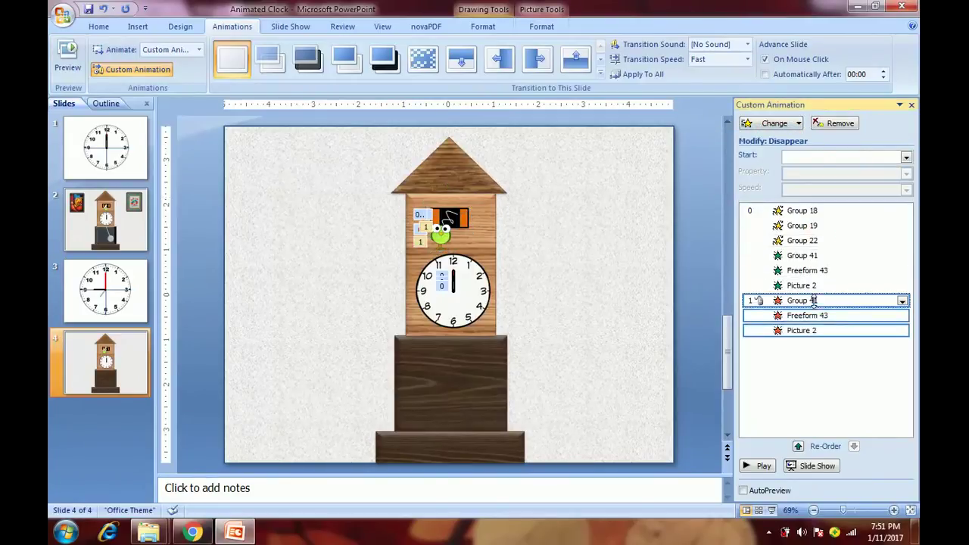
{"action": "left_click", "coordinate": [808, 157]}
{"action": "left_click", "coordinate": [818, 184]}
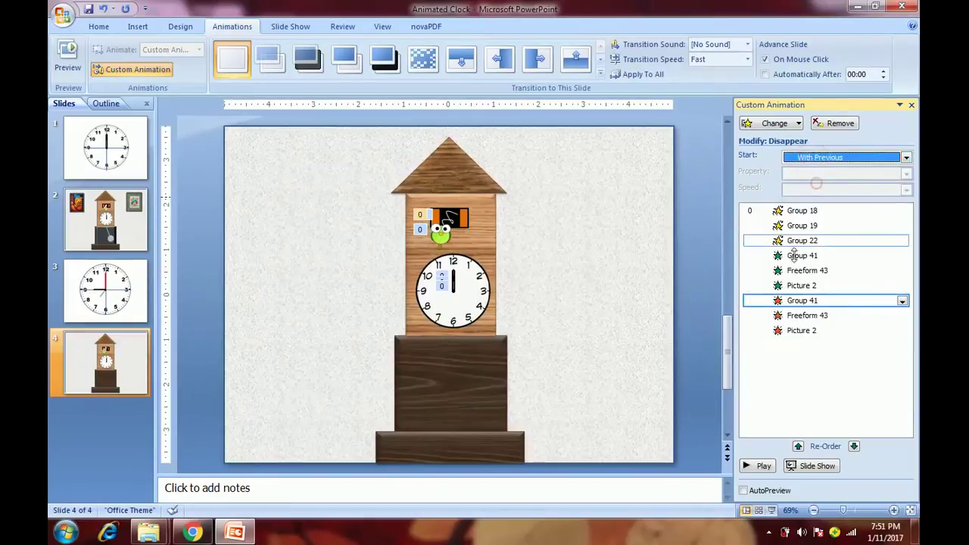
{"action": "double_click", "coordinate": [792, 302]}
{"action": "left_click", "coordinate": [412, 189]}
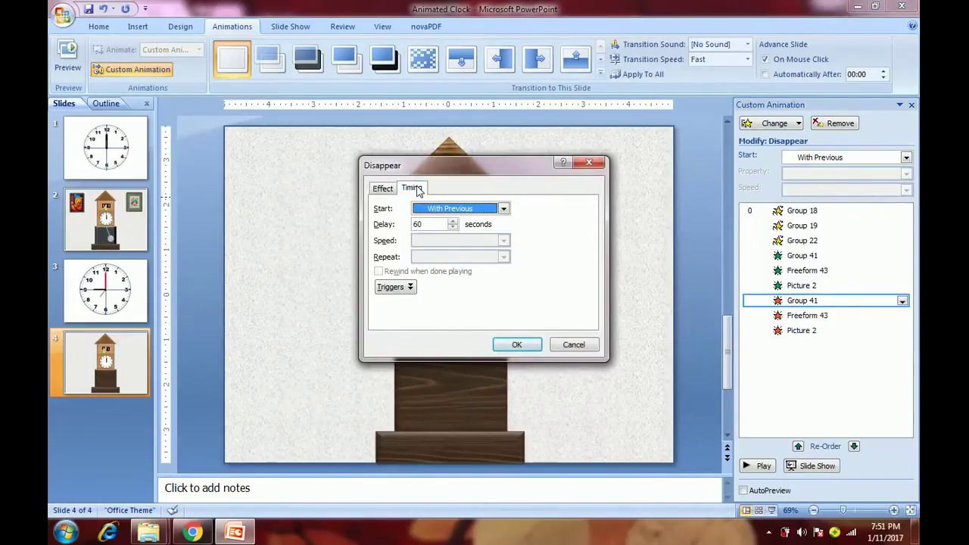
{"action": "left_click", "coordinate": [429, 224]}
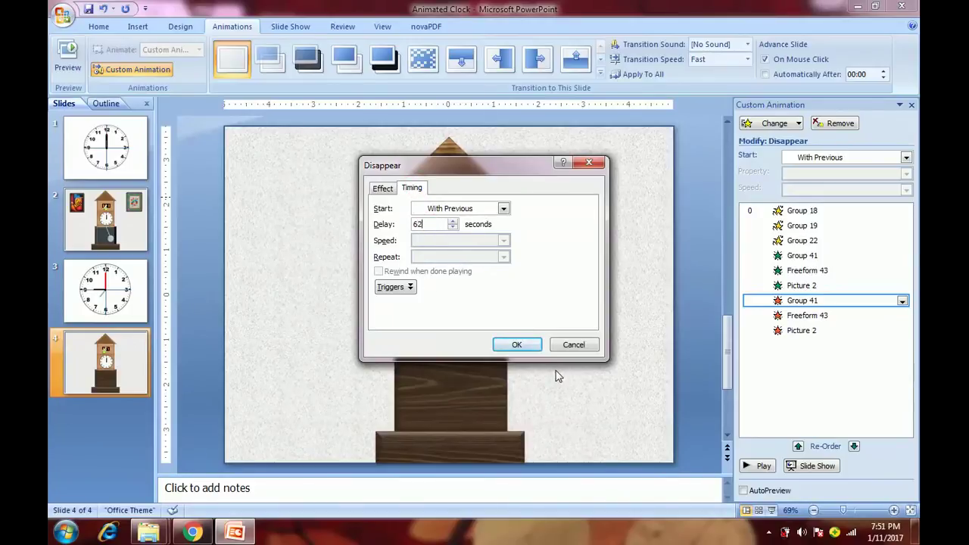
{"action": "left_click", "coordinate": [518, 345]}
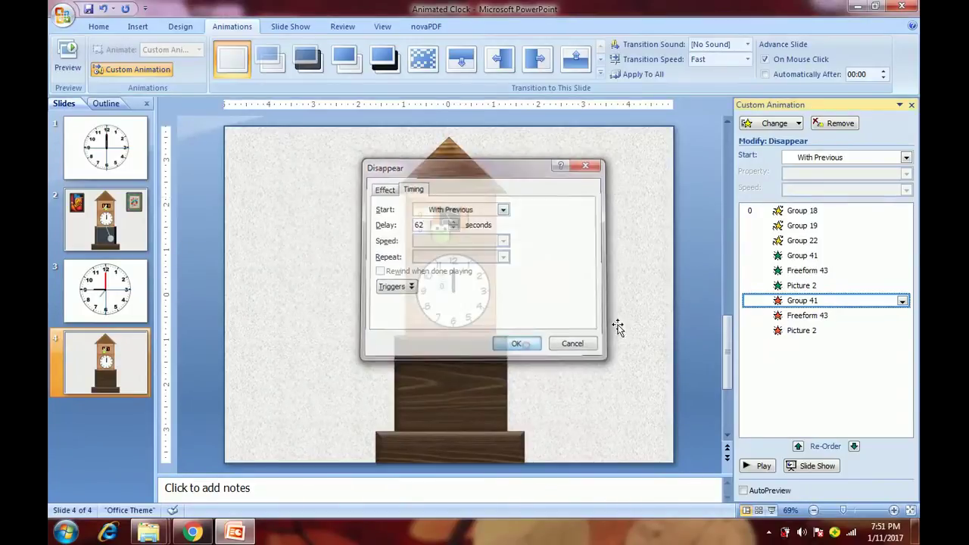
Step: Edit the start delay of the spring's Disappear effect
{"action": "left_click", "coordinate": [810, 316]}
{"action": "double_click", "coordinate": [810, 316]}
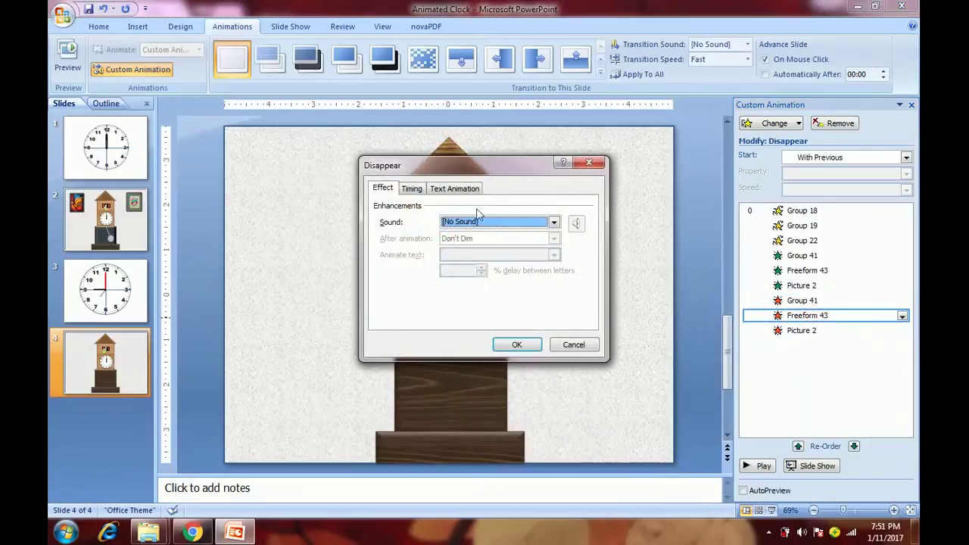
{"action": "left_click", "coordinate": [408, 189]}
{"action": "left_click", "coordinate": [428, 224]}
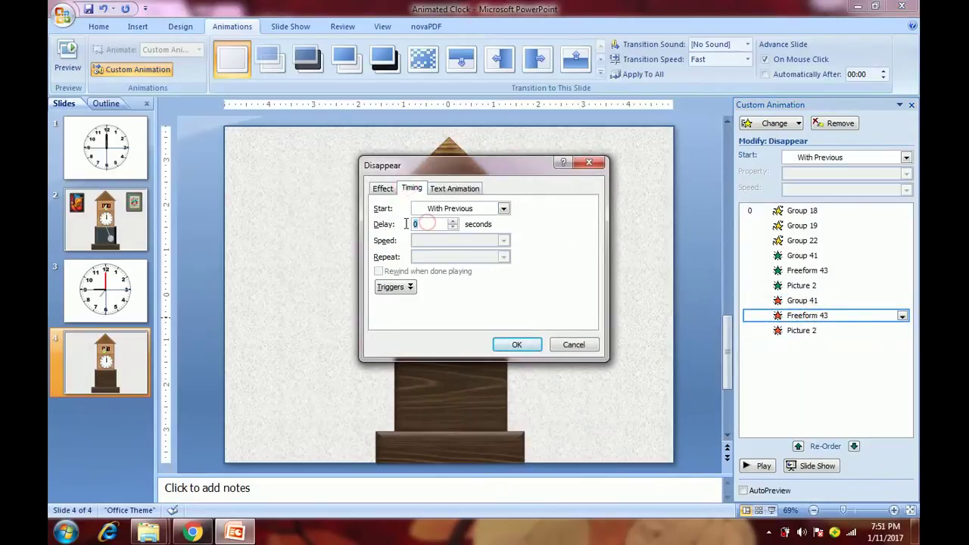
{"action": "left_click", "coordinate": [517, 346]}
Step: Set the delay of the bird's Disappear effect to 62 seconds
{"action": "left_click", "coordinate": [795, 330]}
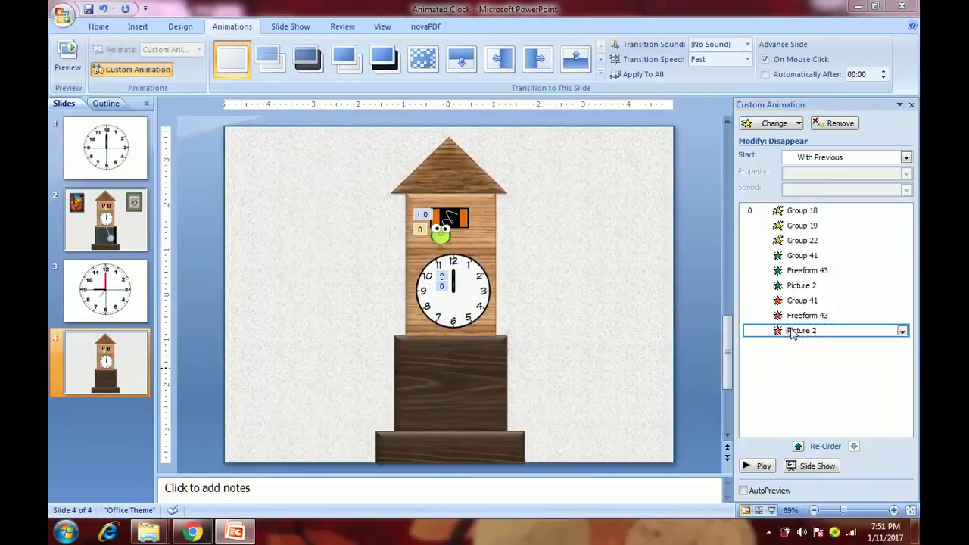
{"action": "double_click", "coordinate": [794, 331]}
{"action": "left_click", "coordinate": [412, 189]}
{"action": "left_click", "coordinate": [430, 224]}
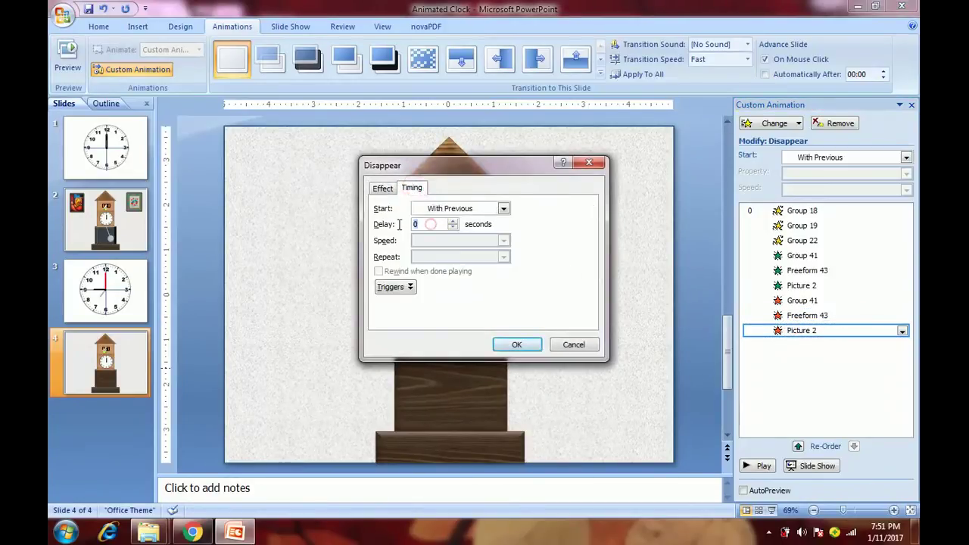
{"action": "type", "text": "62"}
{"action": "left_click", "coordinate": [518, 345]}
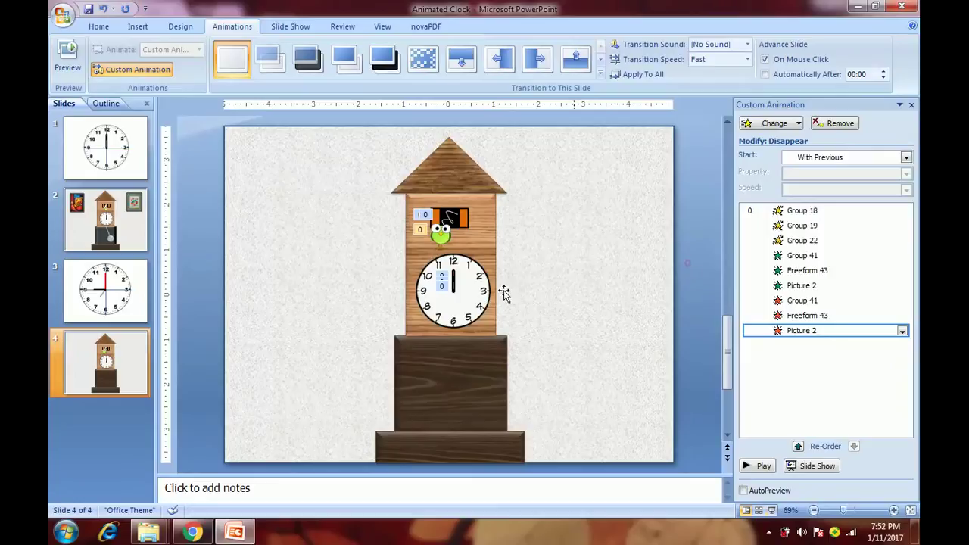
Step: Draw a thin upright rectangle about 1.92 inches high and 0.08 inches wide on the blank area right of the clock
{"action": "left_click", "coordinate": [137, 25]}
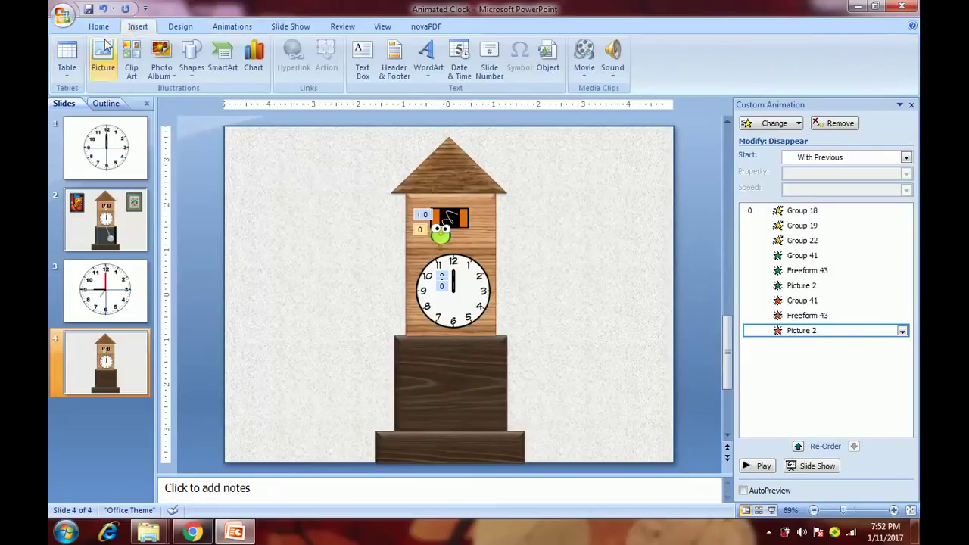
{"action": "left_click", "coordinate": [194, 78]}
{"action": "left_click", "coordinate": [240, 103]}
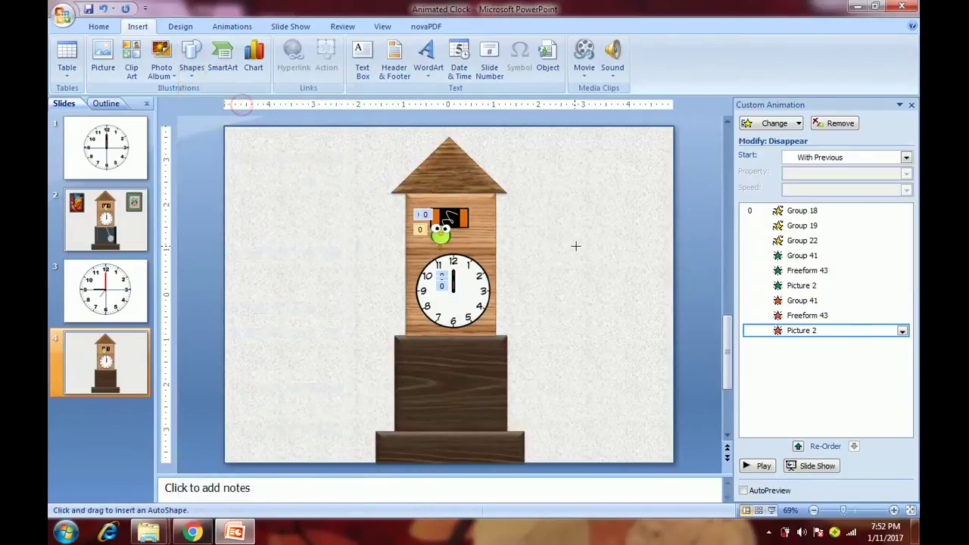
{"action": "left_click_drag", "start_coordinate": [576, 246], "coordinate": [579, 271]}
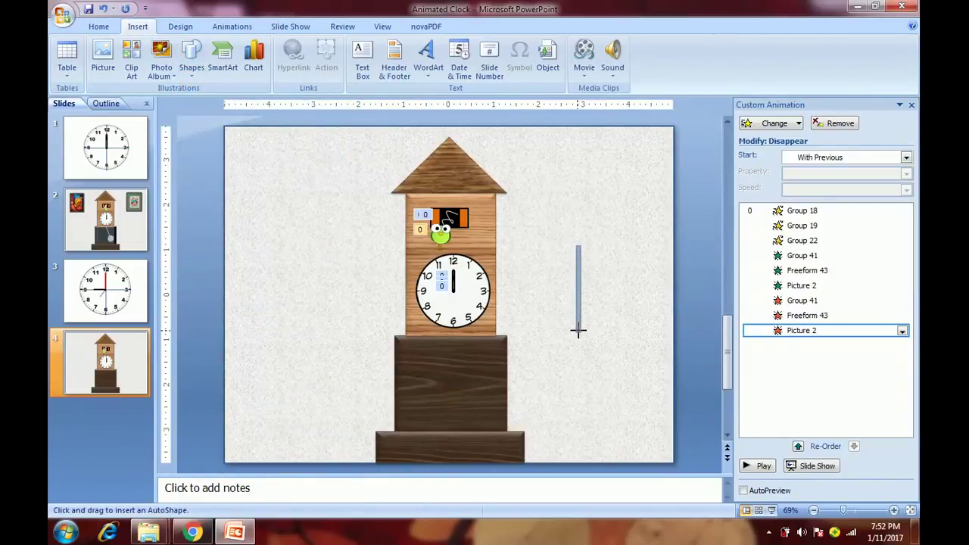
{"action": "left_click_drag", "start_coordinate": [577, 330], "coordinate": [578, 332]}
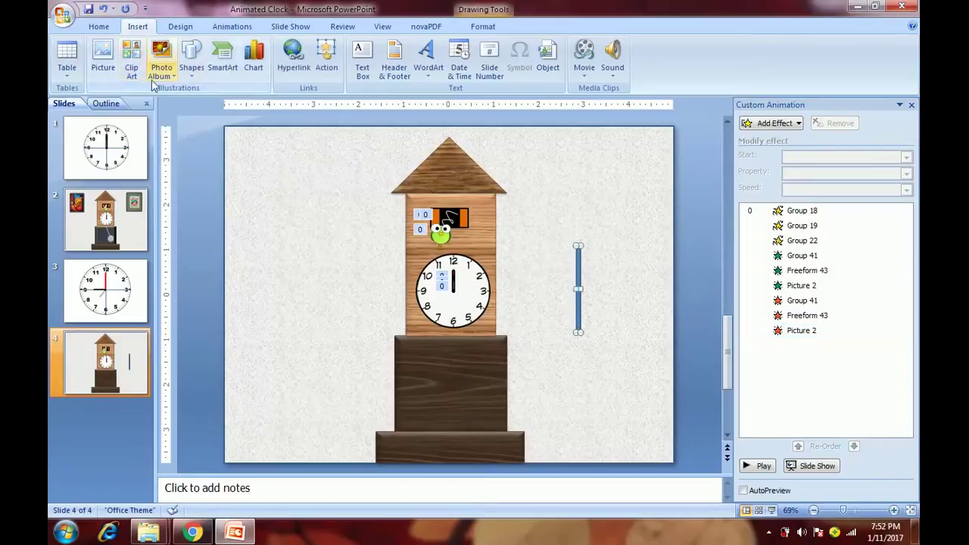
Step: Draw a circle about 0.75 inches across at the lower end of the thin rod
{"action": "left_click", "coordinate": [192, 76]}
{"action": "left_click", "coordinate": [254, 106]}
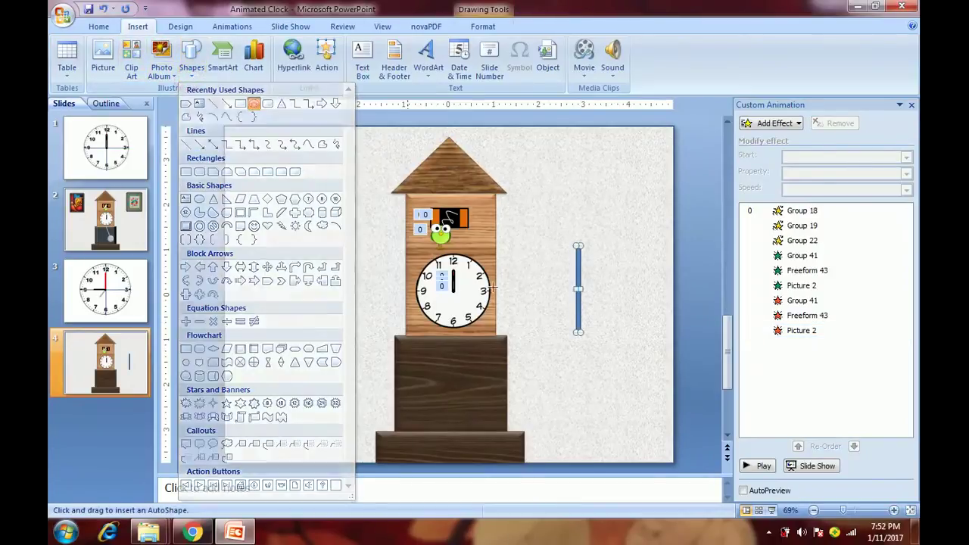
{"action": "left_click_drag", "start_coordinate": [562, 331], "coordinate": [595, 367]}
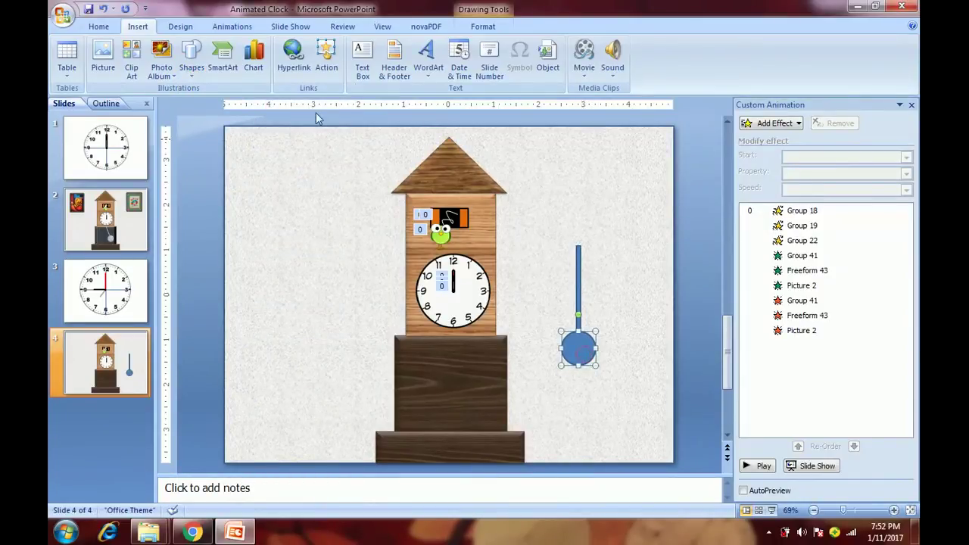
Step: Give the circle a grey fill and a matching grey outline, and fill the rod with the same grey
{"action": "double_click", "coordinate": [573, 350]}
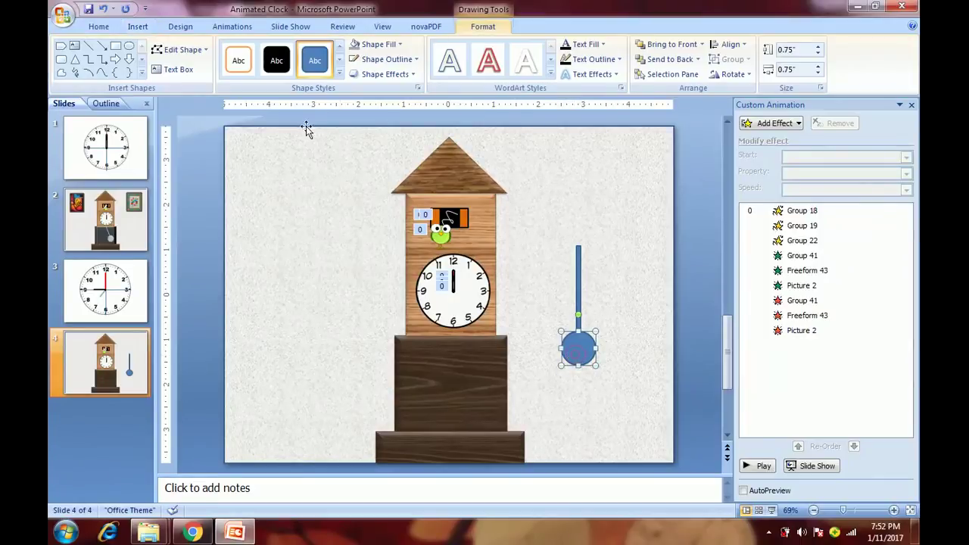
{"action": "left_click", "coordinate": [355, 44]}
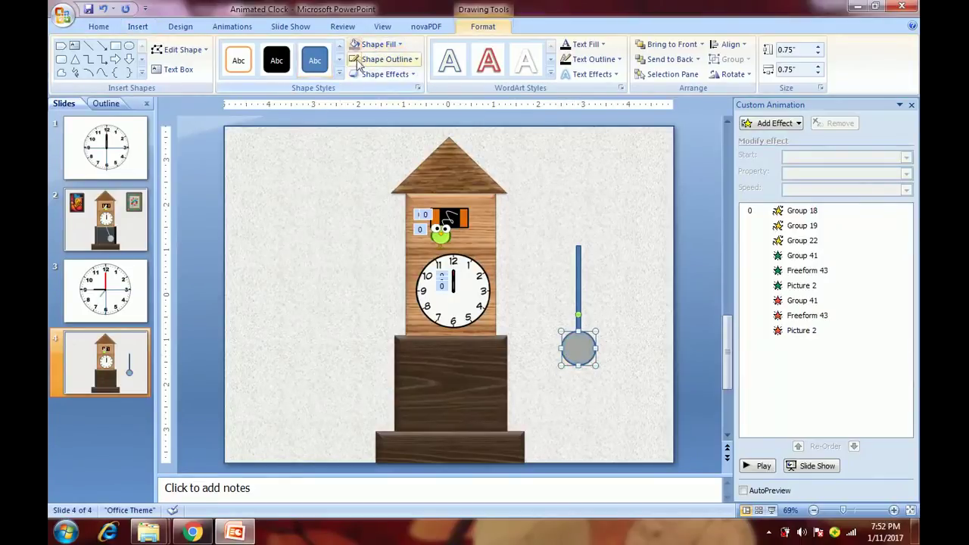
{"action": "left_click", "coordinate": [371, 61]}
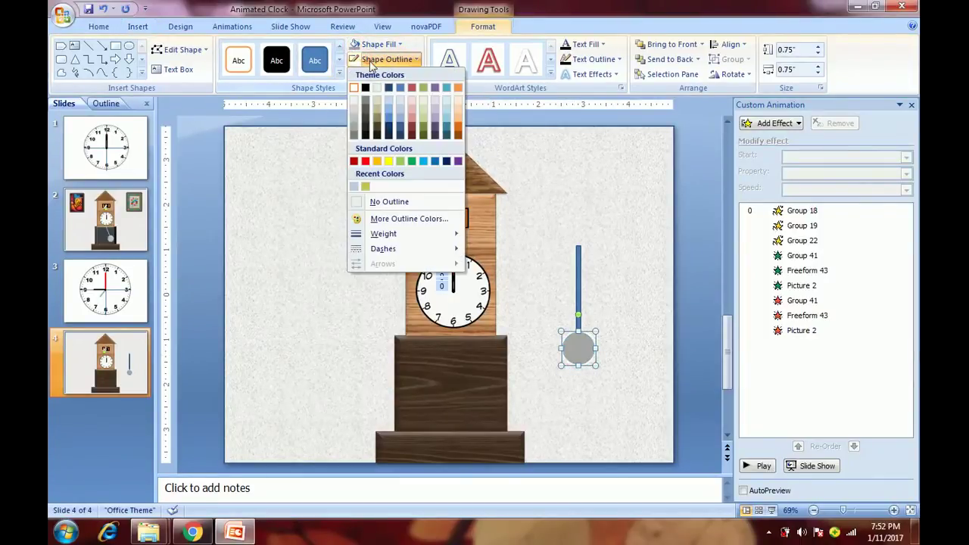
{"action": "left_click", "coordinate": [354, 132]}
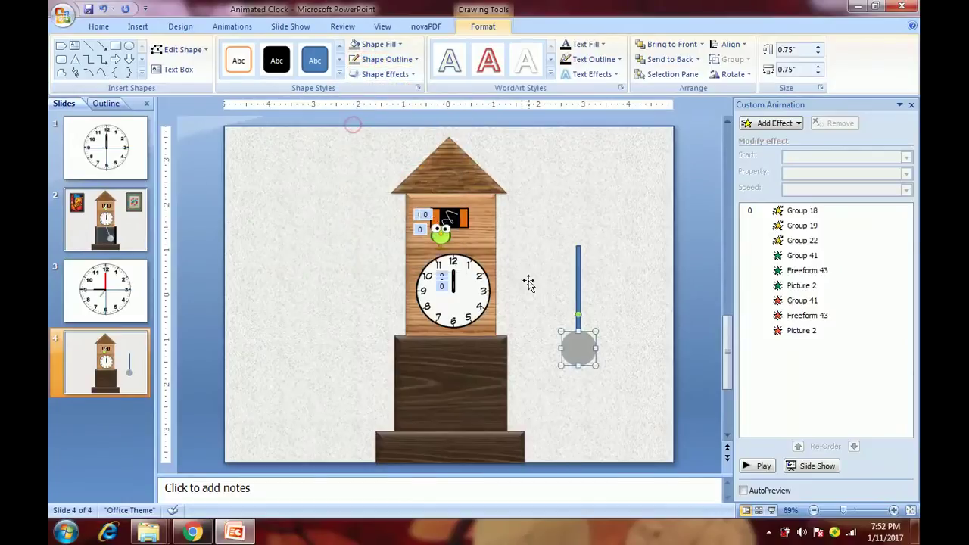
{"action": "left_click", "coordinate": [579, 288]}
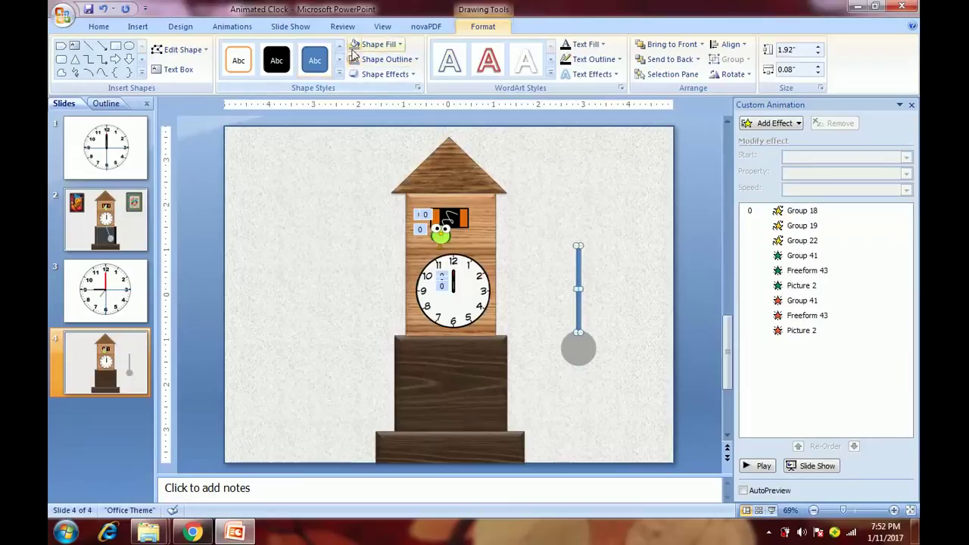
{"action": "left_click", "coordinate": [354, 44]}
Step: Apply the second preset shape effect to both the grey circle and the rod
{"action": "left_click", "coordinate": [575, 349]}
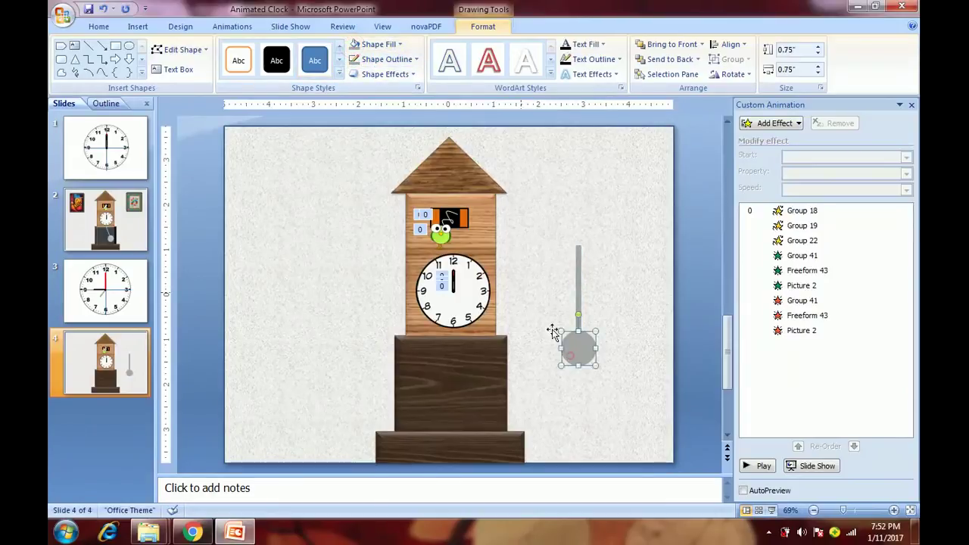
{"action": "left_click", "coordinate": [382, 74]}
{"action": "mouse_move", "coordinate": [385, 98]}
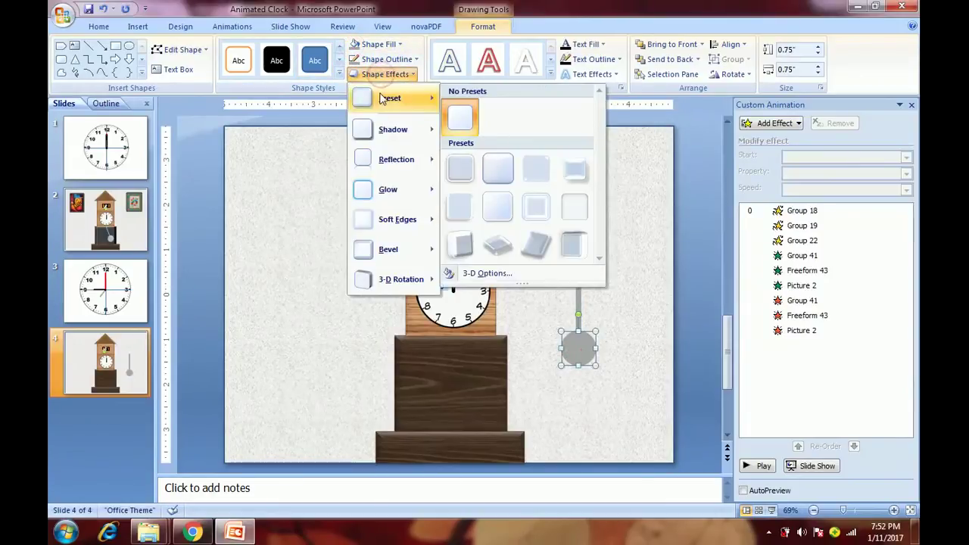
{"action": "left_click", "coordinate": [505, 173]}
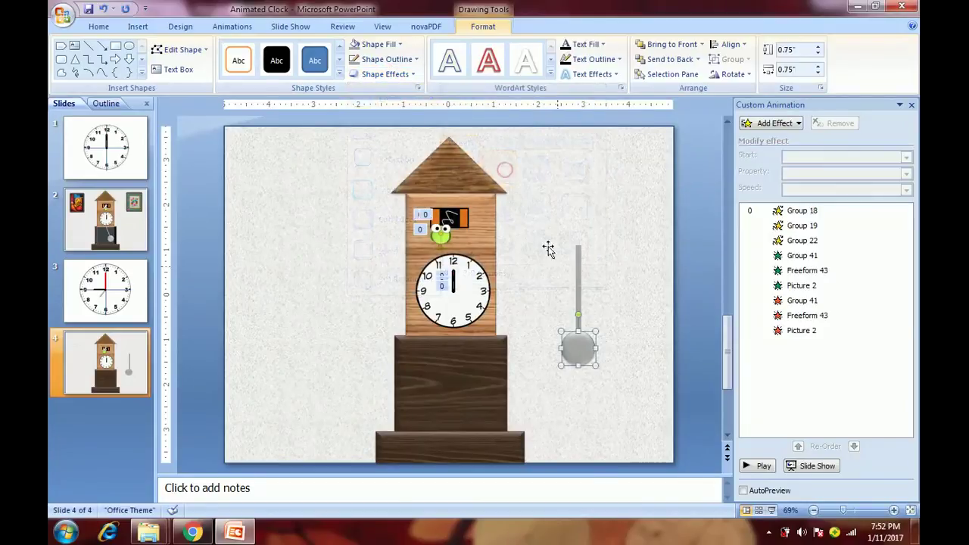
{"action": "left_click", "coordinate": [577, 265]}
{"action": "left_click", "coordinate": [381, 74]}
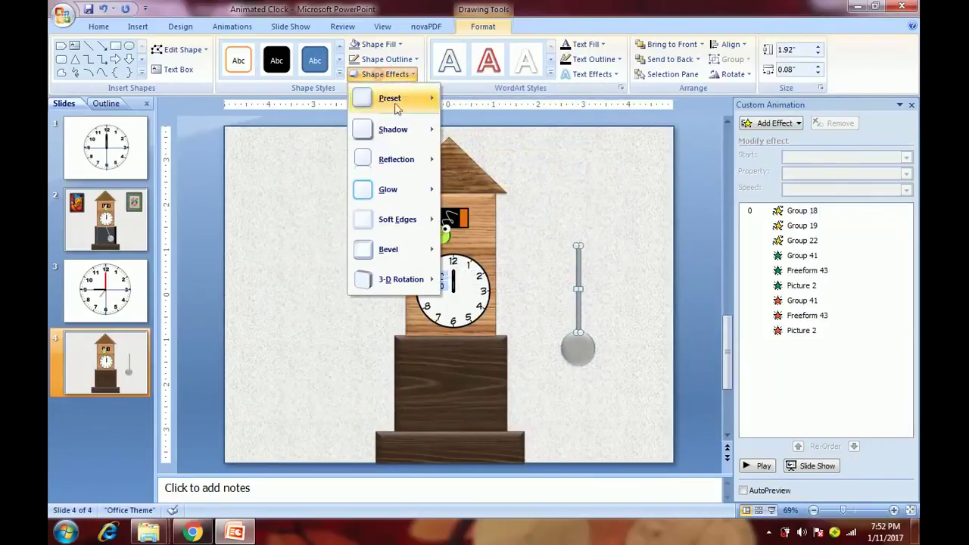
{"action": "mouse_move", "coordinate": [409, 99]}
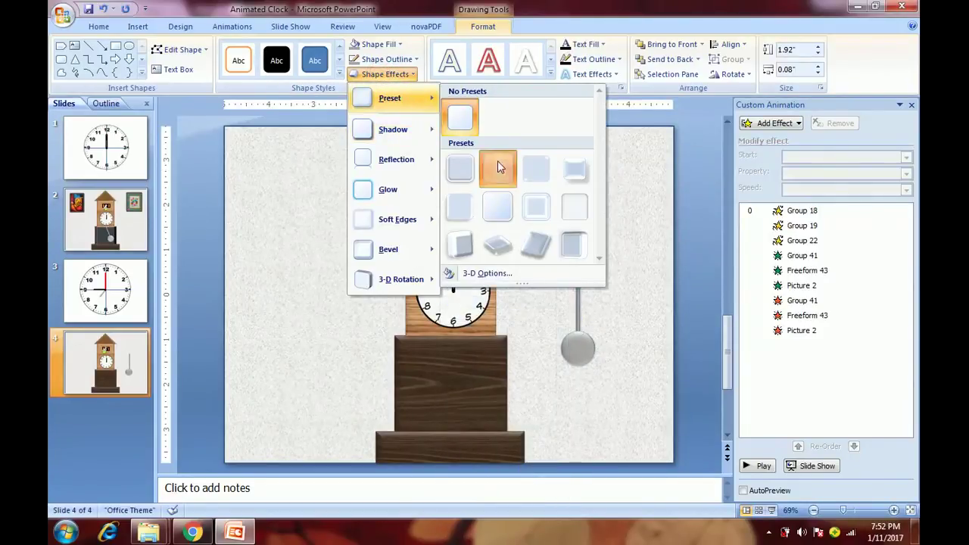
{"action": "left_click", "coordinate": [499, 167]}
Step: Move the grey disc onto the dark lower cabinet of the clock and shorten the rod to 1.1 inches
{"action": "left_click", "coordinate": [577, 341]}
{"action": "left_click_drag", "start_coordinate": [577, 340], "coordinate": [449, 387]}
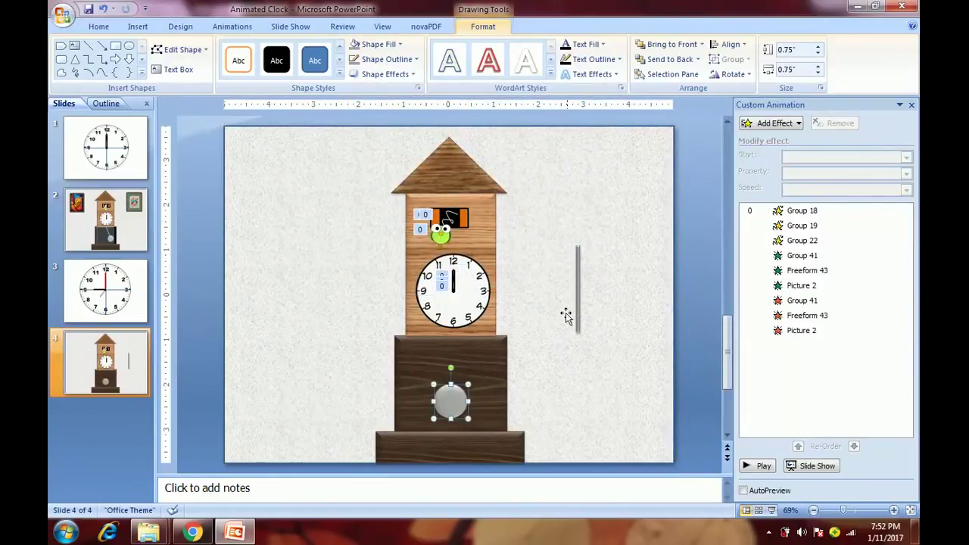
{"action": "left_click_drag", "start_coordinate": [577, 311], "coordinate": [556, 347]}
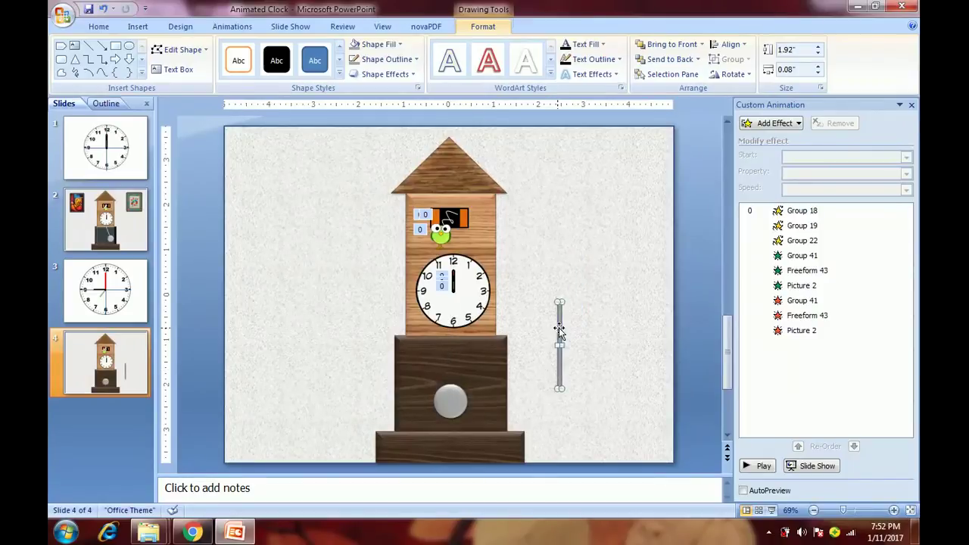
{"action": "left_click", "coordinate": [818, 53]}
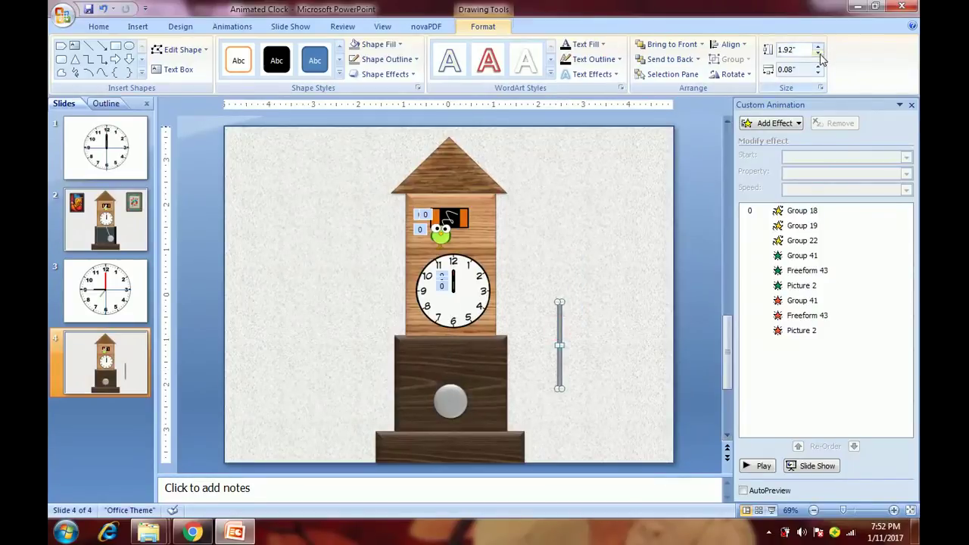
{"action": "left_click", "coordinate": [818, 54]}
{"action": "left_click", "coordinate": [817, 54]}
{"action": "left_click", "coordinate": [817, 54]}
{"action": "left_click", "coordinate": [818, 53]}
{"action": "left_click", "coordinate": [817, 54]}
{"action": "left_click", "coordinate": [817, 54]}
{"action": "left_click", "coordinate": [817, 54]}
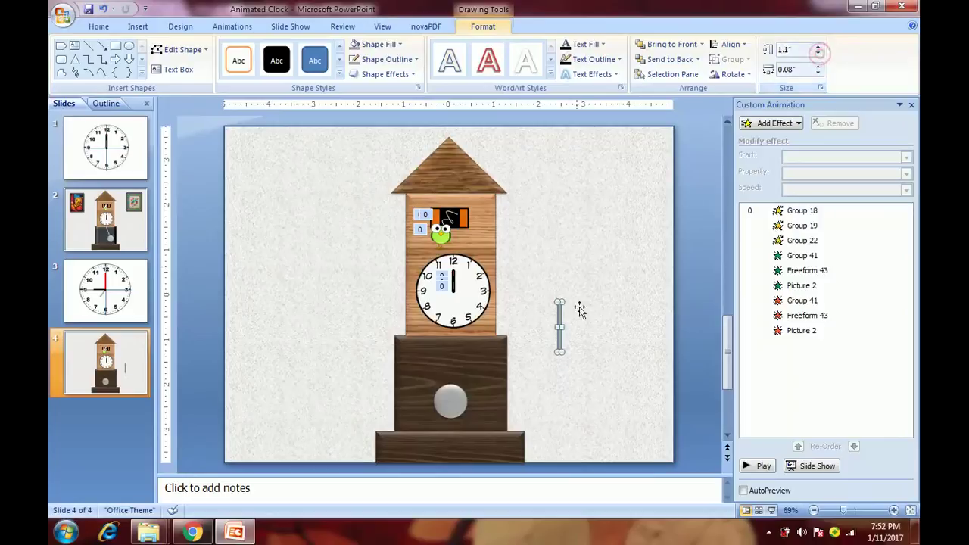
Step: Reassemble the disc under the shortened rod on the blank area right of the clock and group them as a pendulum
{"action": "left_click_drag", "start_coordinate": [558, 337], "coordinate": [584, 328]}
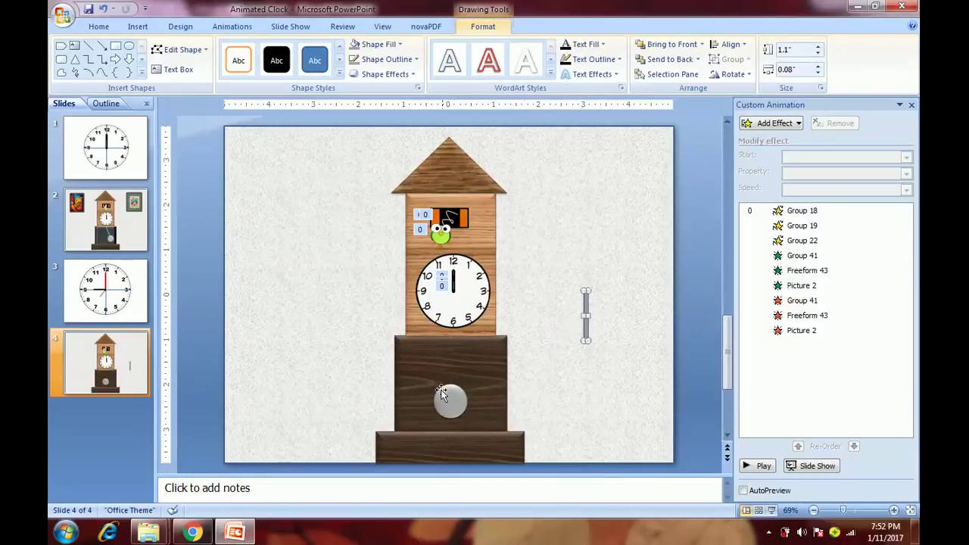
{"action": "left_click_drag", "start_coordinate": [451, 397], "coordinate": [576, 357]}
{"action": "left_click_drag", "start_coordinate": [691, 269], "coordinate": [559, 395]}
{"action": "right_click", "coordinate": [576, 361]}
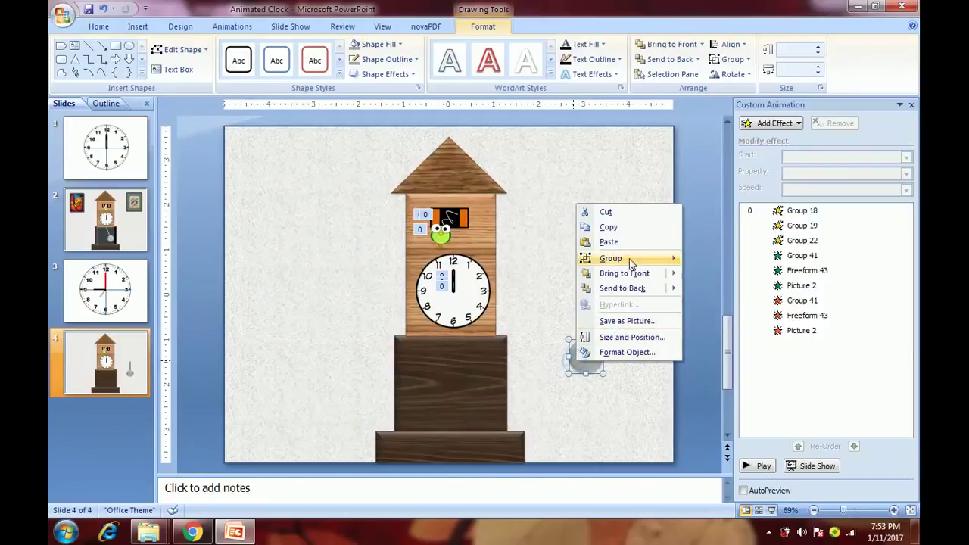
{"action": "left_click", "coordinate": [690, 262]}
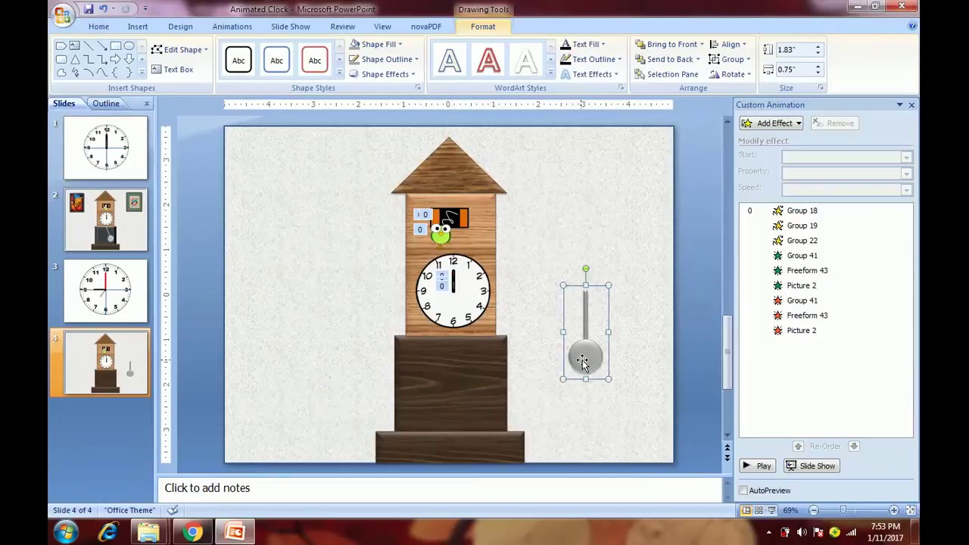
{"action": "left_click", "coordinate": [679, 308]}
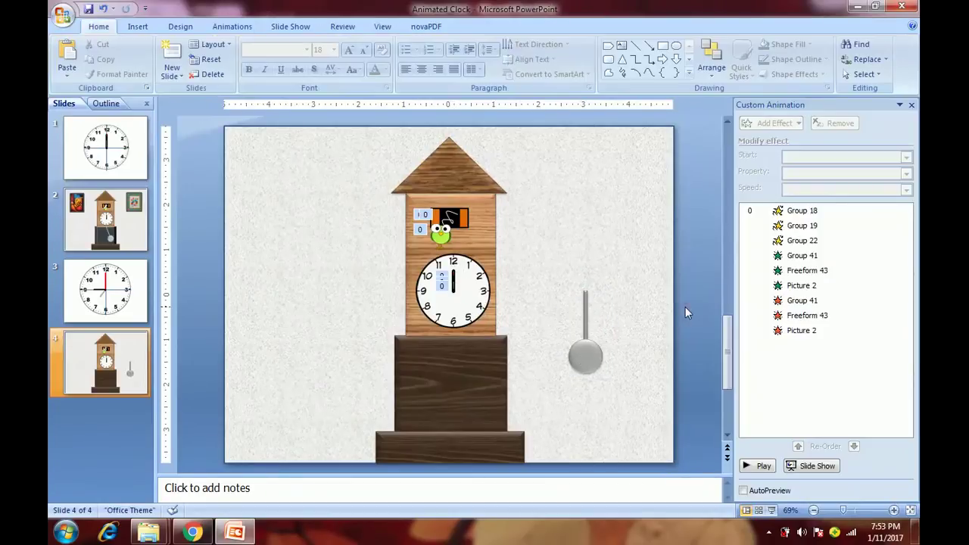
Step: Duplicate the pendulum and place the copy above and to the right of the original
{"action": "left_click_drag", "start_coordinate": [598, 328], "coordinate": [605, 336]}
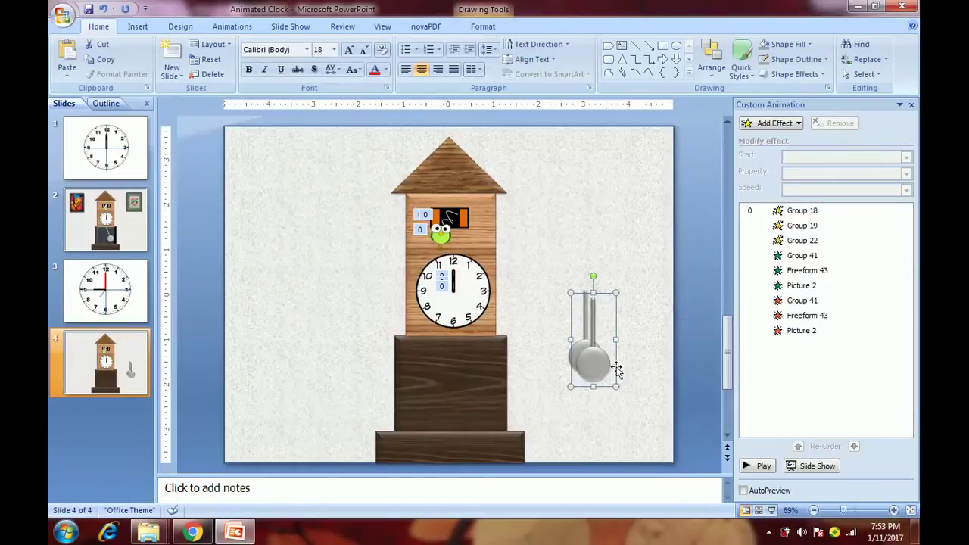
{"action": "left_click", "coordinate": [606, 356]}
{"action": "left_click_drag", "start_coordinate": [605, 355], "coordinate": [642, 227]}
{"action": "left_click", "coordinate": [674, 236]}
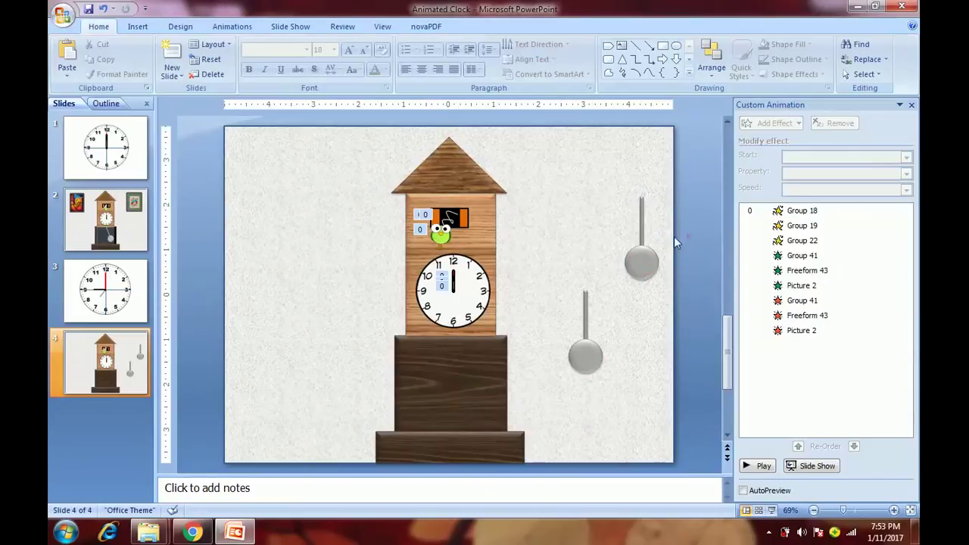
Step: Flip the copied pendulum vertically so its disc is at the upper end
{"action": "left_click", "coordinate": [651, 237]}
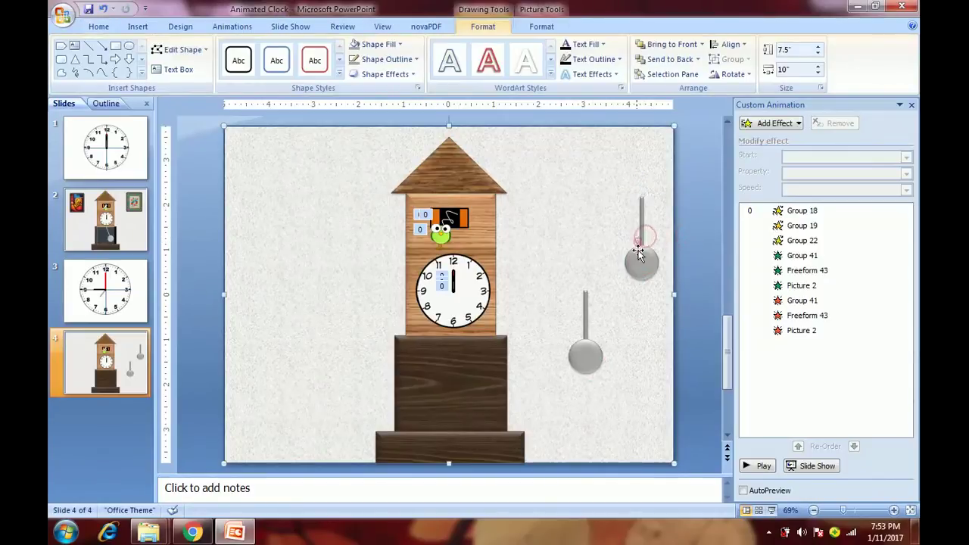
{"action": "left_click", "coordinate": [641, 253]}
{"action": "left_click", "coordinate": [728, 76]}
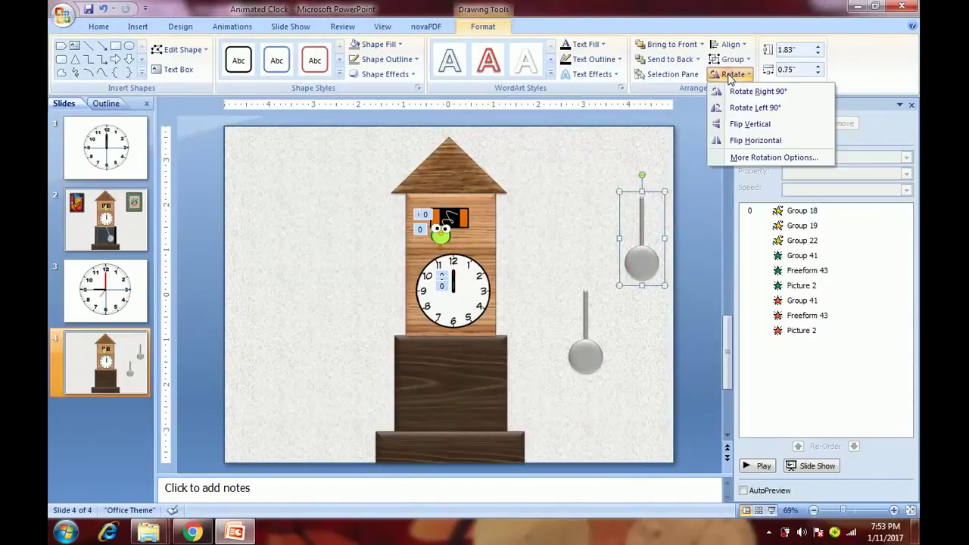
{"action": "left_click", "coordinate": [749, 131]}
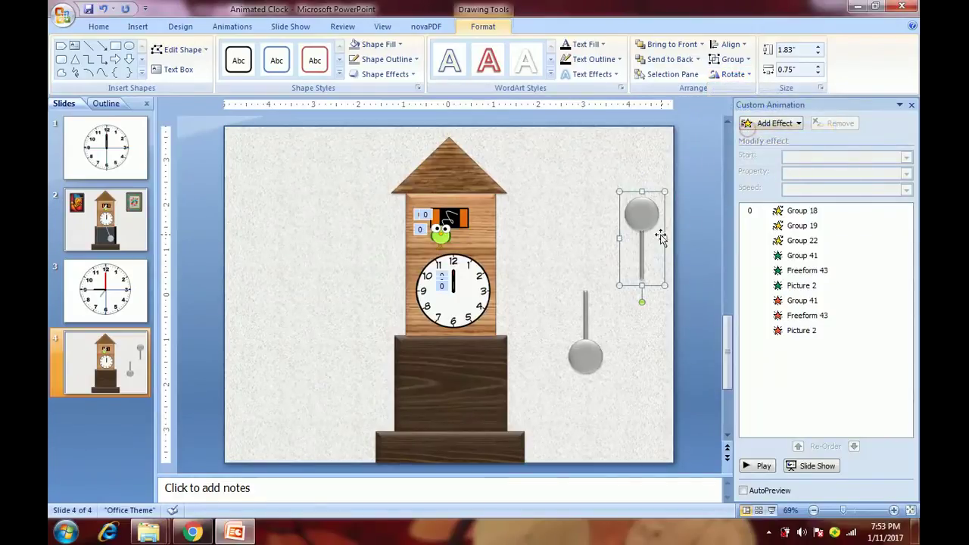
Step: Align the flipped pendulum directly above the original with the two rods joined, fine-tuning its vertical position
{"action": "left_click_drag", "start_coordinate": [648, 217], "coordinate": [592, 229]}
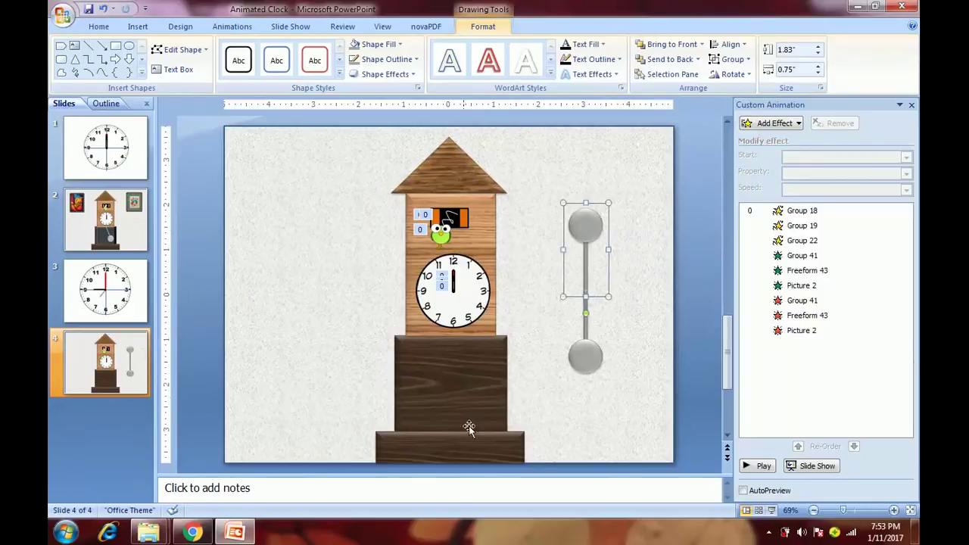
{"action": "key", "text": "ctrl+Up"}
{"action": "key", "text": "ctrl+Up"}
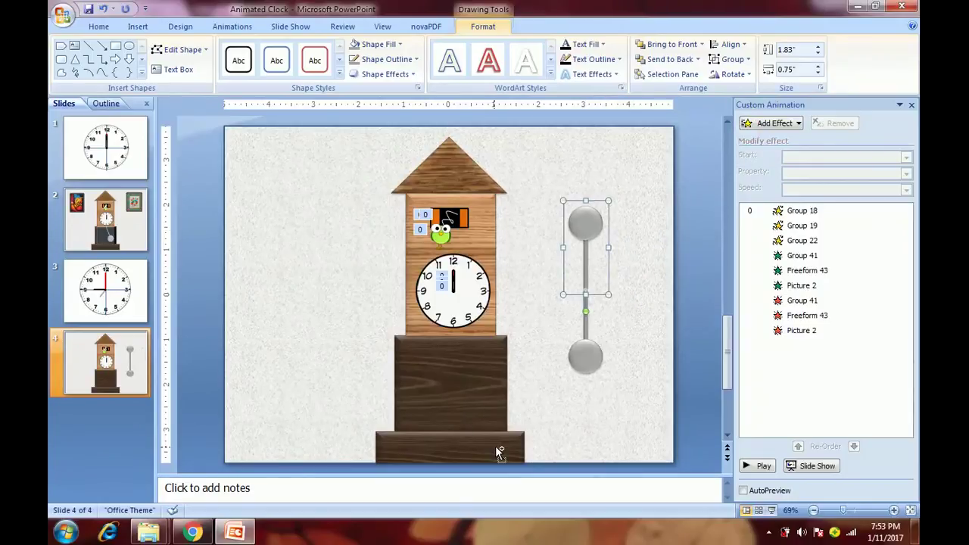
{"action": "key", "text": "ctrl+Down"}
{"action": "key", "text": "ctrl+Down"}
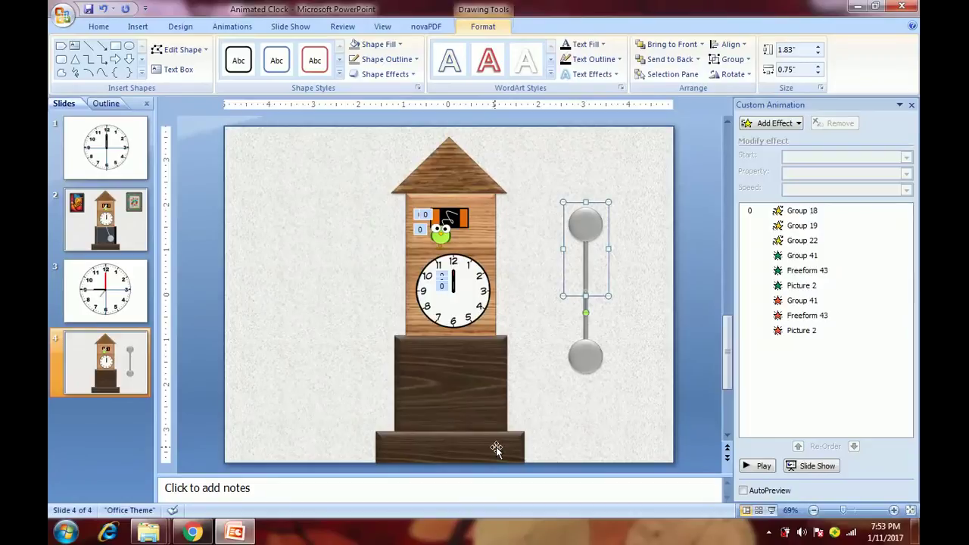
Step: Group the upright and flipped pendulums into one object and select it
{"action": "left_click", "coordinate": [583, 361], "text": "shift"}
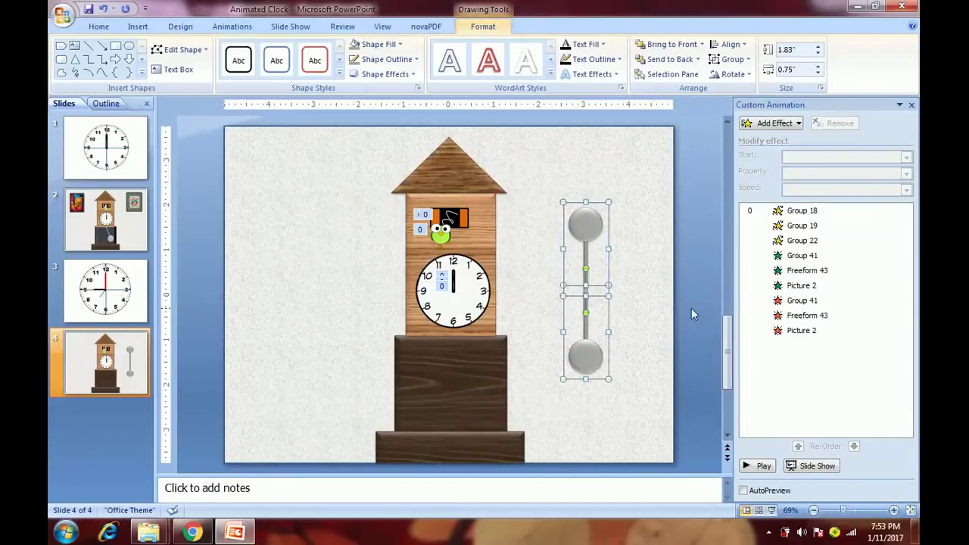
{"action": "right_click", "coordinate": [594, 351]}
{"action": "mouse_move", "coordinate": [630, 404]}
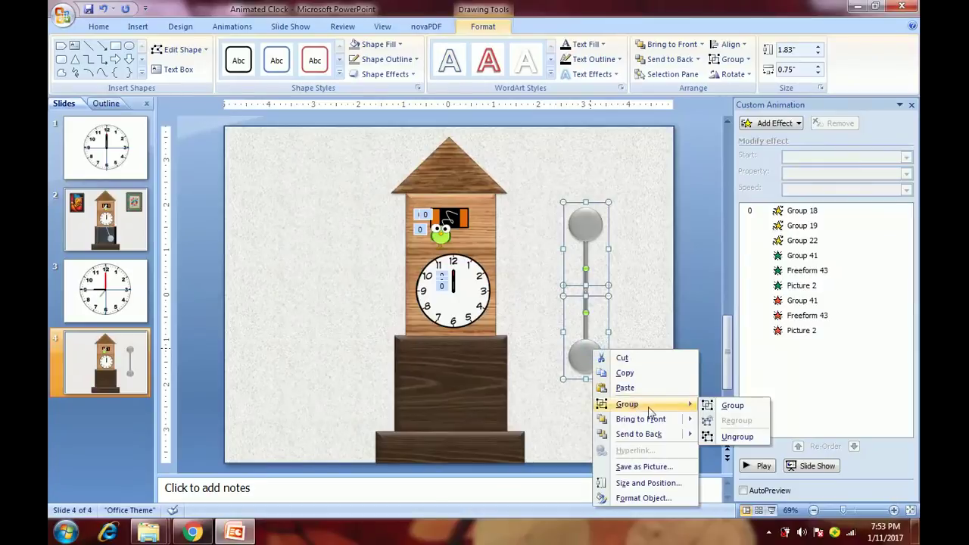
{"action": "left_click", "coordinate": [721, 412]}
{"action": "left_click", "coordinate": [699, 288]}
{"action": "left_click", "coordinate": [584, 226]}
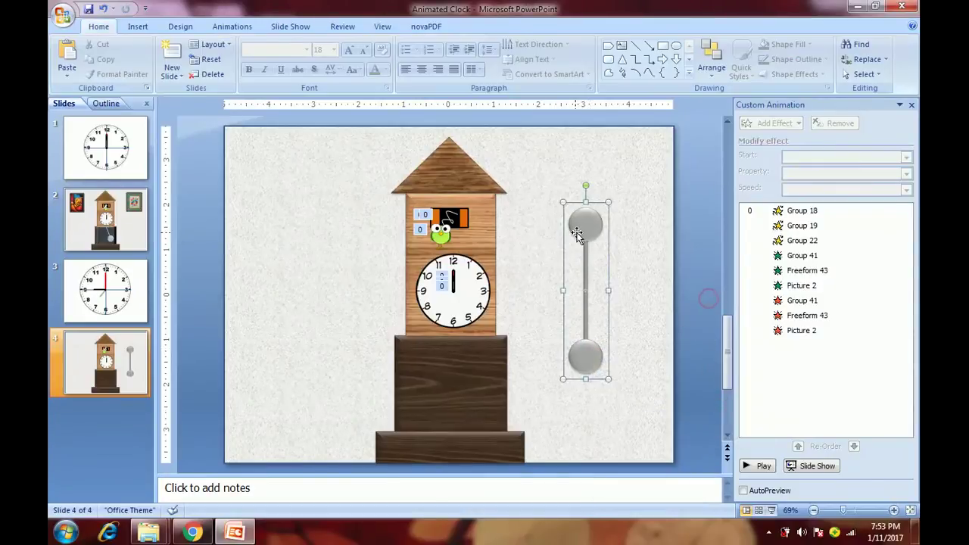
Step: Remove the outline and fill from the upper disc inside the grouped double pendulum
{"action": "left_click", "coordinate": [584, 225]}
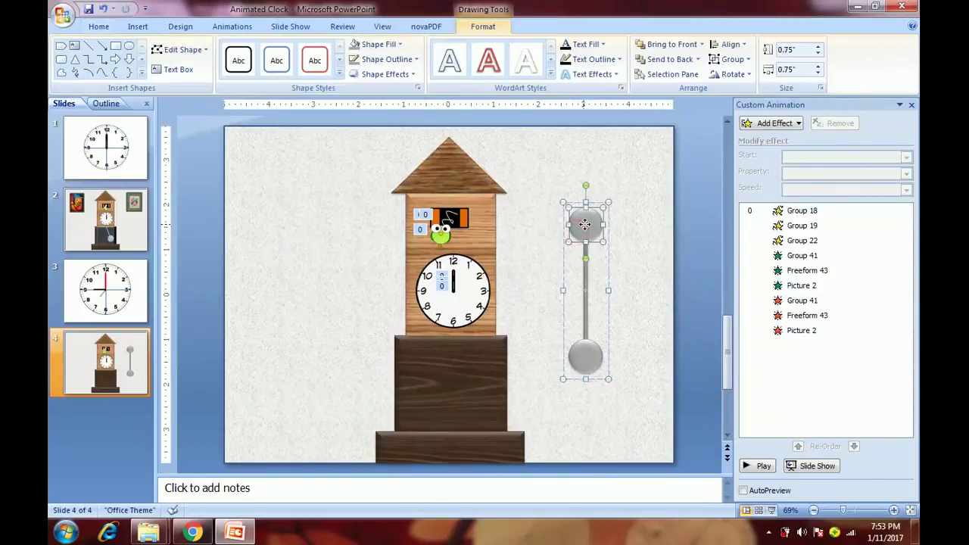
{"action": "left_click", "coordinate": [388, 59]}
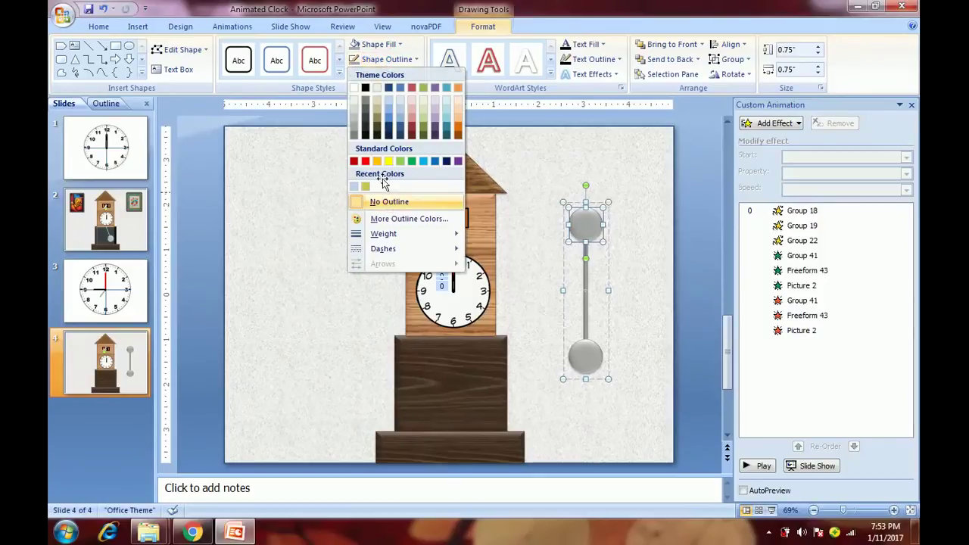
{"action": "left_click", "coordinate": [386, 201]}
{"action": "left_click", "coordinate": [378, 44]}
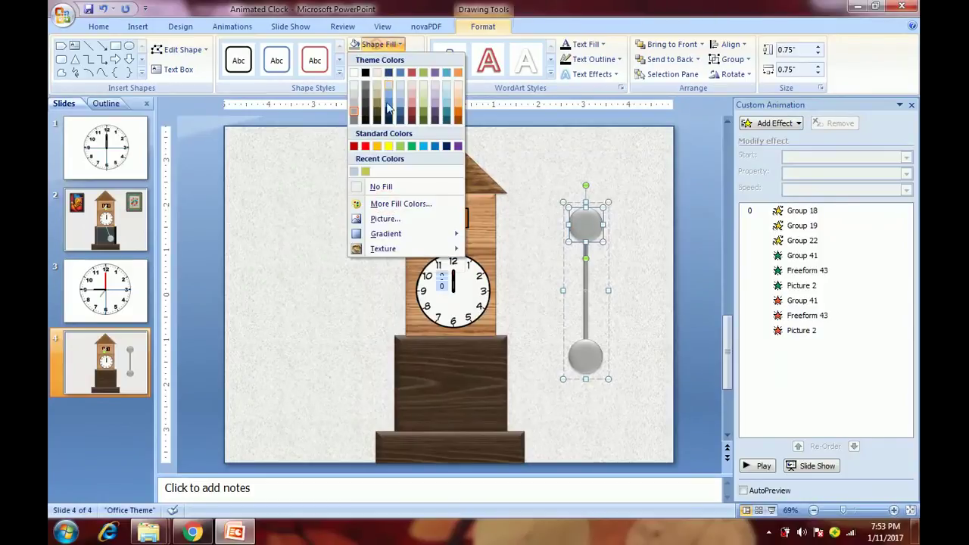
{"action": "left_click", "coordinate": [379, 187]}
Step: Remove the fill from the upper rod inside the pendulum group and deselect it
{"action": "left_click", "coordinate": [586, 272]}
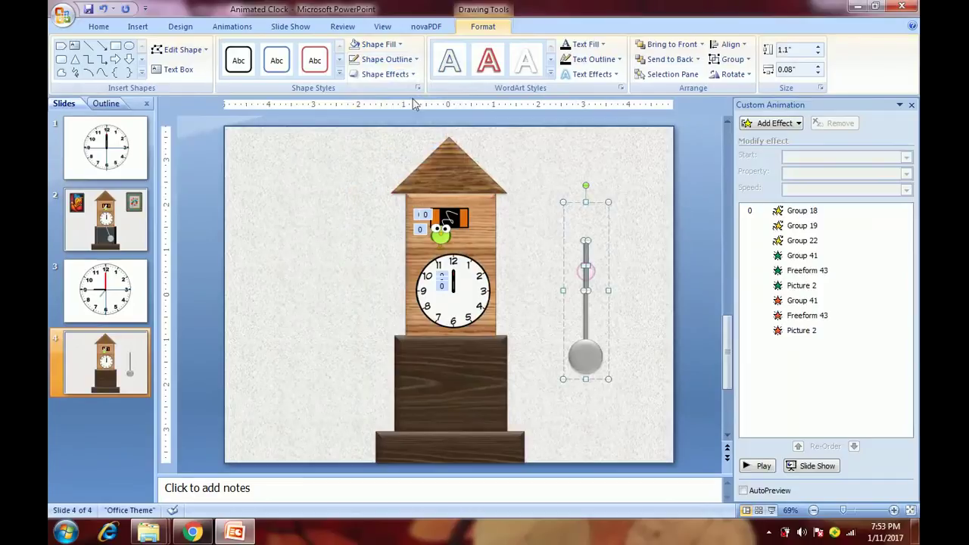
{"action": "left_click", "coordinate": [355, 44]}
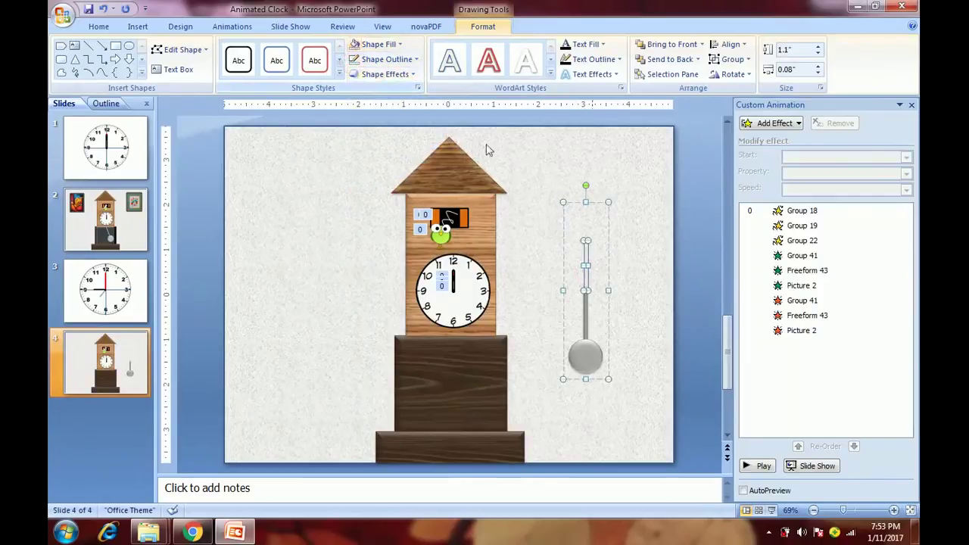
{"action": "left_click", "coordinate": [688, 276]}
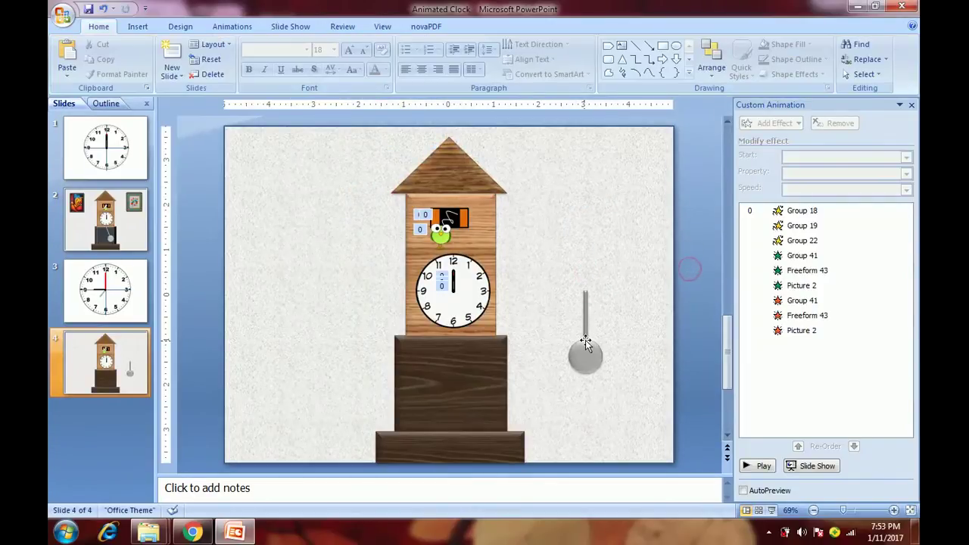
Step: Add a Spin emphasis effect to the whole pendulum group and set it to start With Previous
{"action": "left_click", "coordinate": [585, 337]}
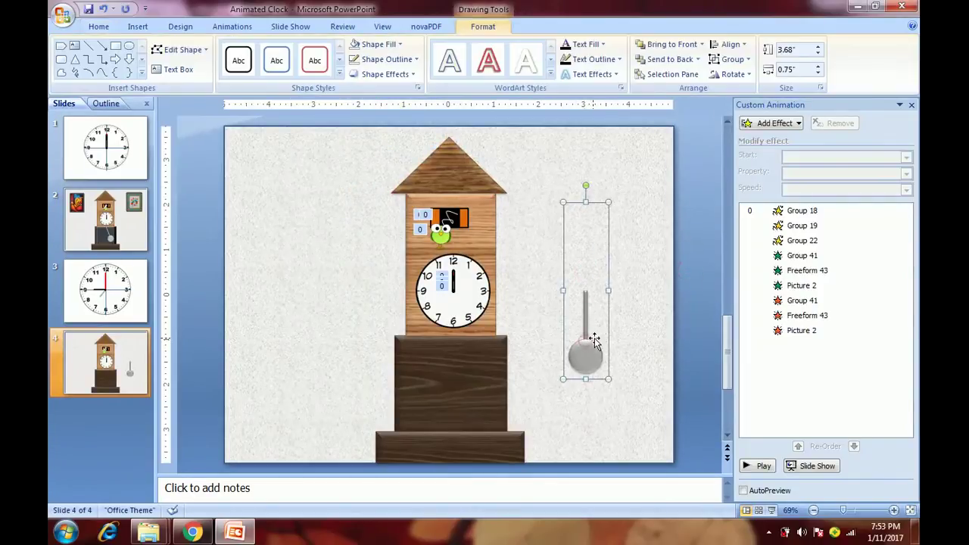
{"action": "left_click", "coordinate": [771, 124]}
{"action": "mouse_move", "coordinate": [759, 155]}
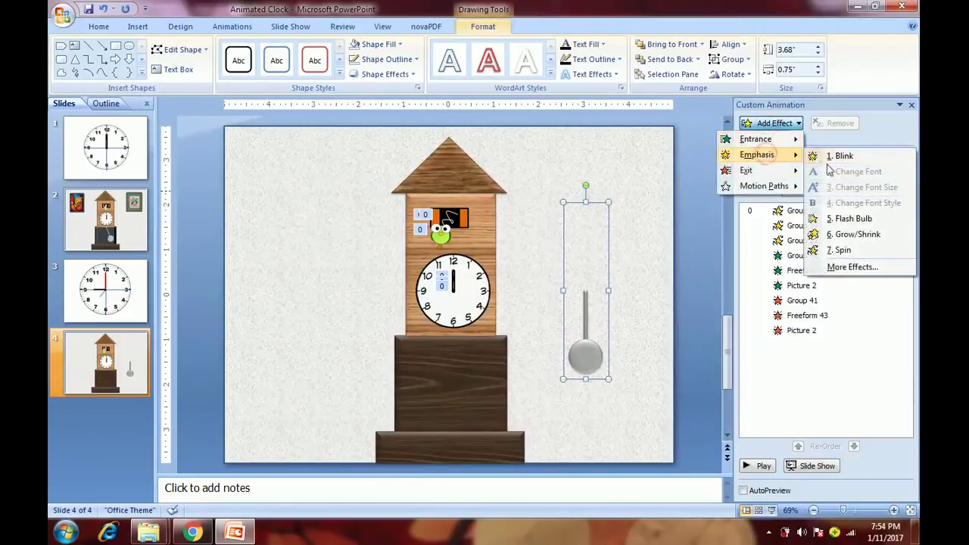
{"action": "left_click", "coordinate": [841, 250]}
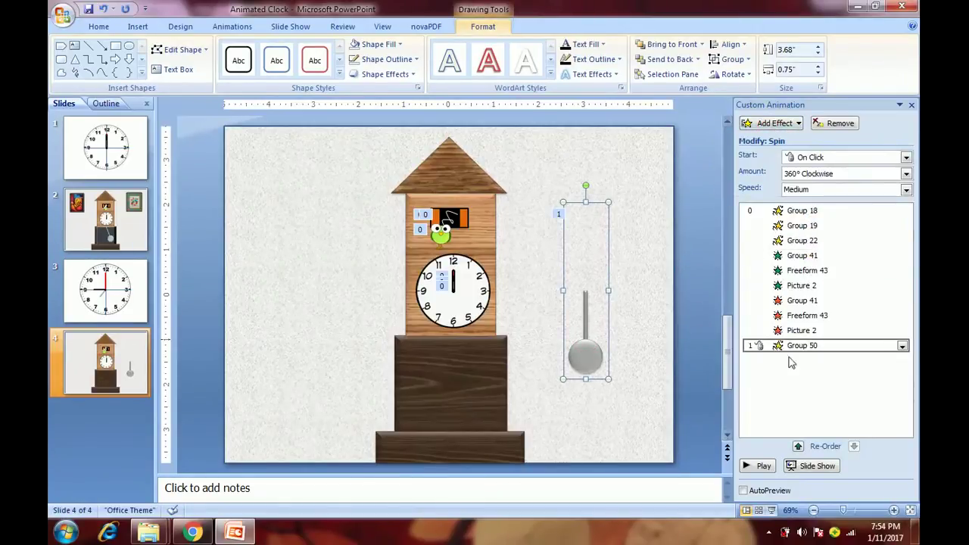
{"action": "left_click", "coordinate": [853, 157]}
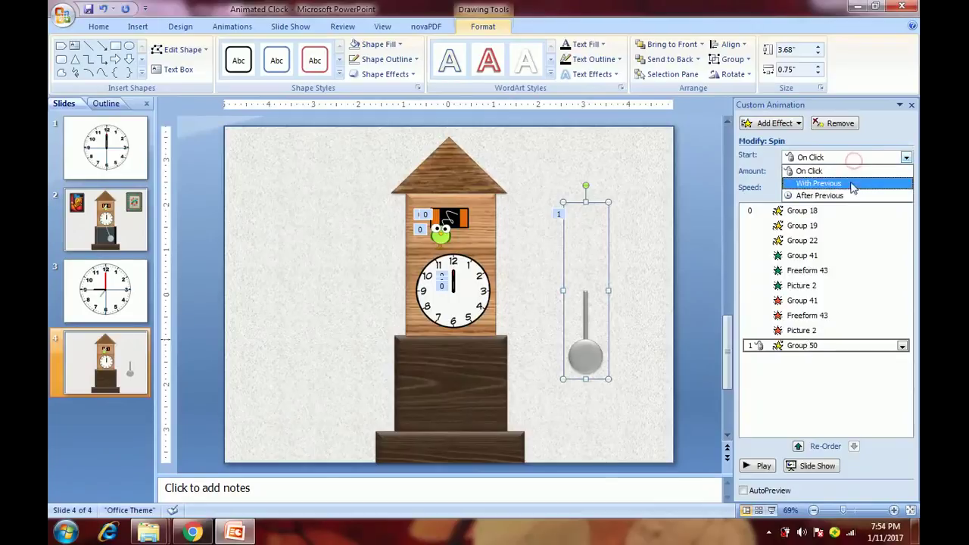
{"action": "left_click", "coordinate": [848, 183]}
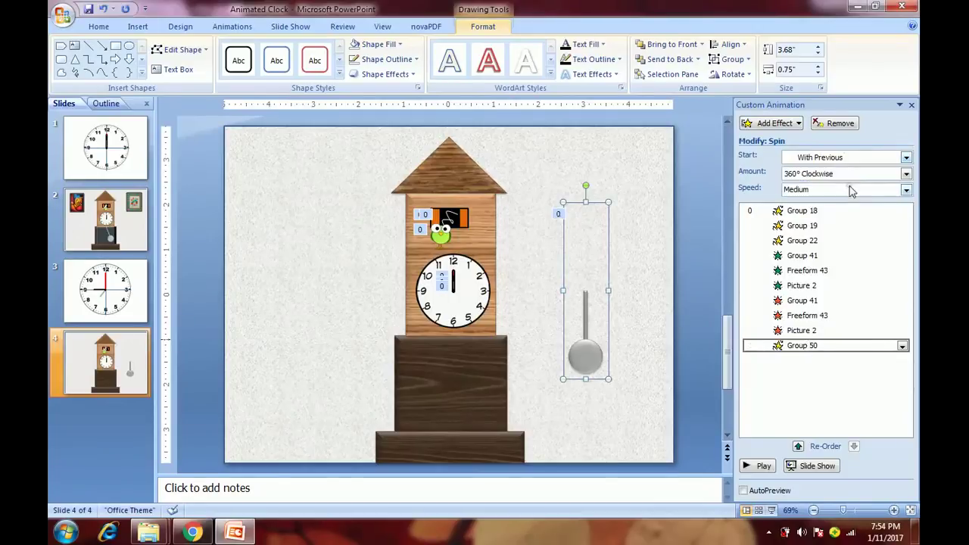
Step: Set the pendulum Spin effect's delay to 0 seconds and its speed to 1 second
{"action": "double_click", "coordinate": [819, 347]}
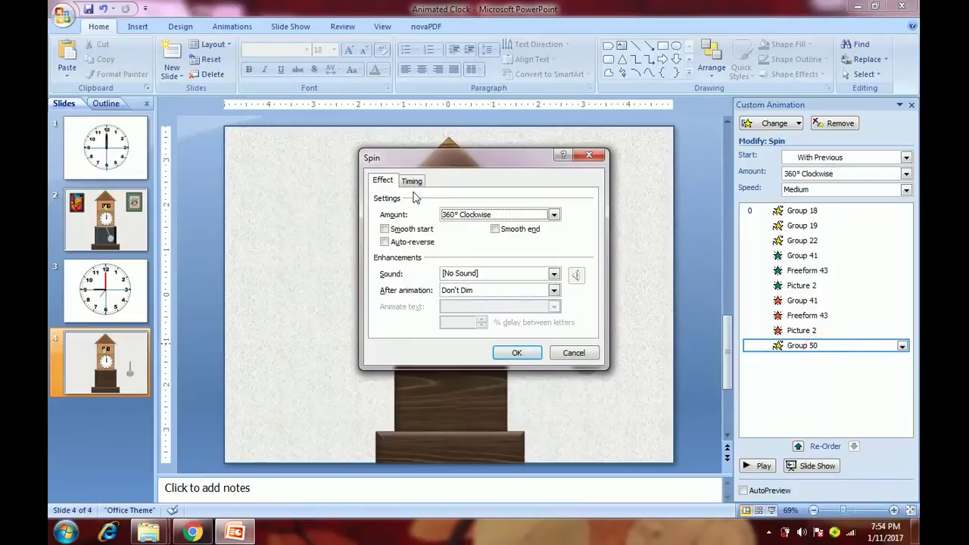
{"action": "left_click", "coordinate": [412, 181]}
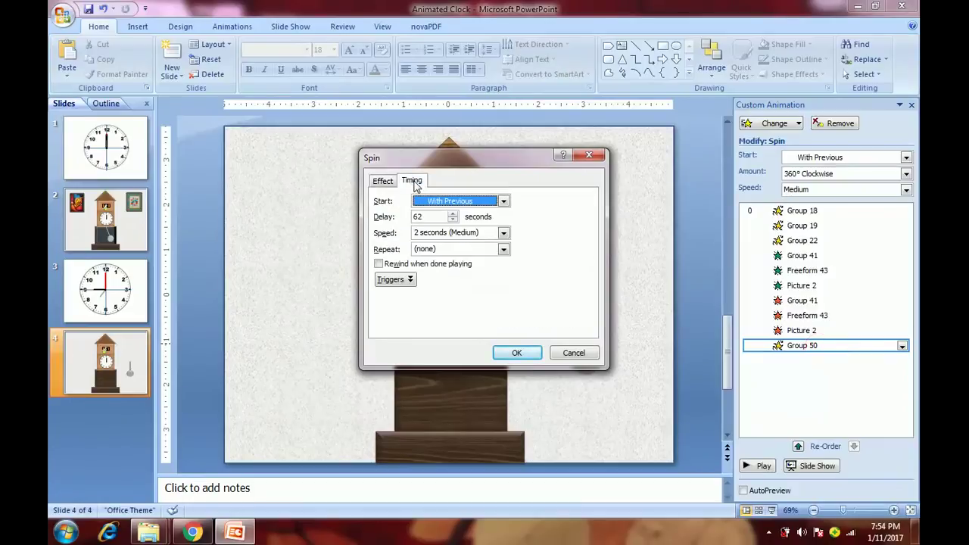
{"action": "left_click", "coordinate": [432, 217]}
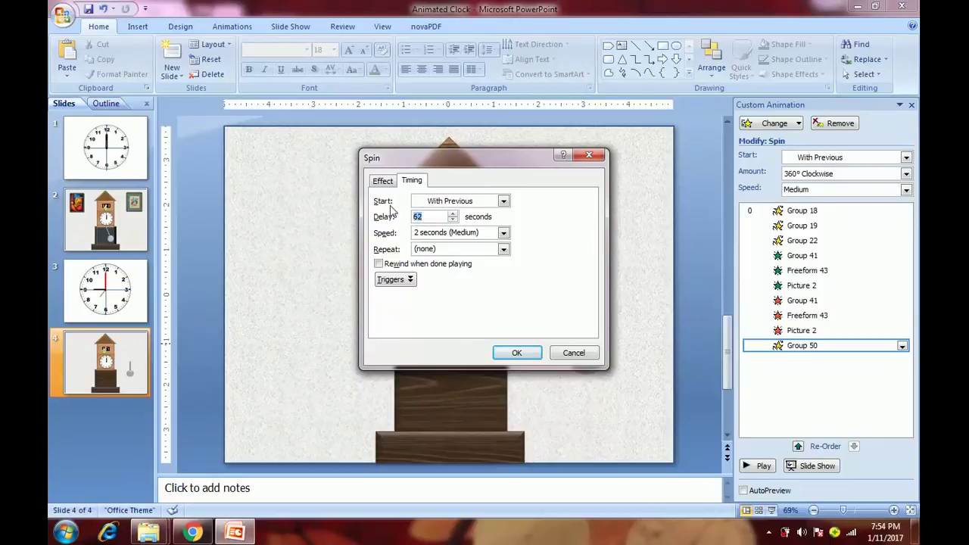
{"action": "key", "text": "BackSpace"}
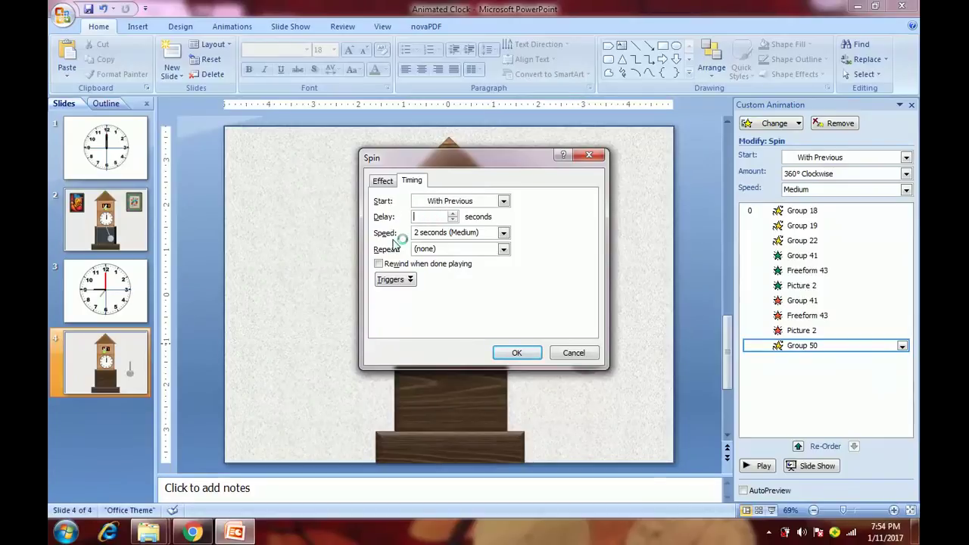
{"action": "left_click", "coordinate": [454, 232]}
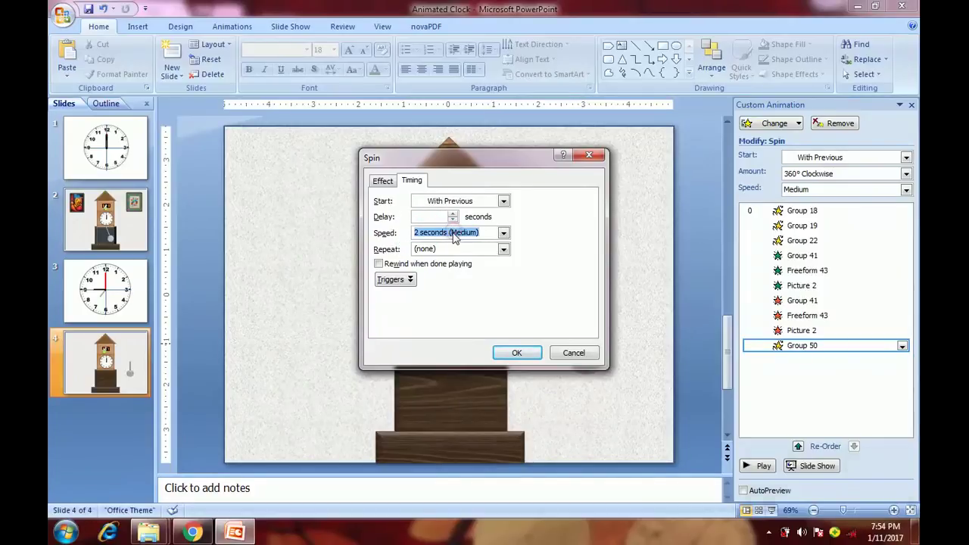
{"action": "type", "text": "1"}
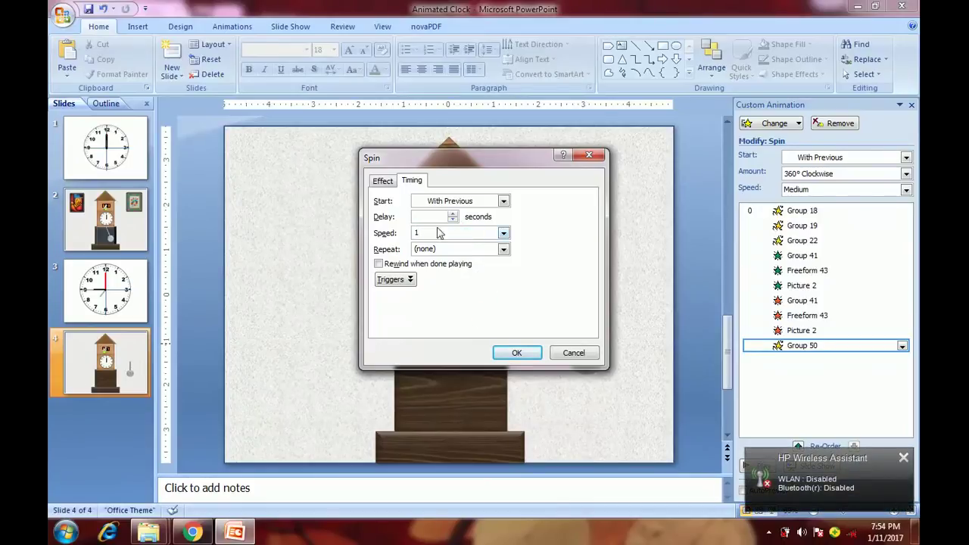
Step: Set the pendulum's Spin amount to a Quarter Spin, 90° clockwise, and apply the effect settings
{"action": "left_click", "coordinate": [383, 181]}
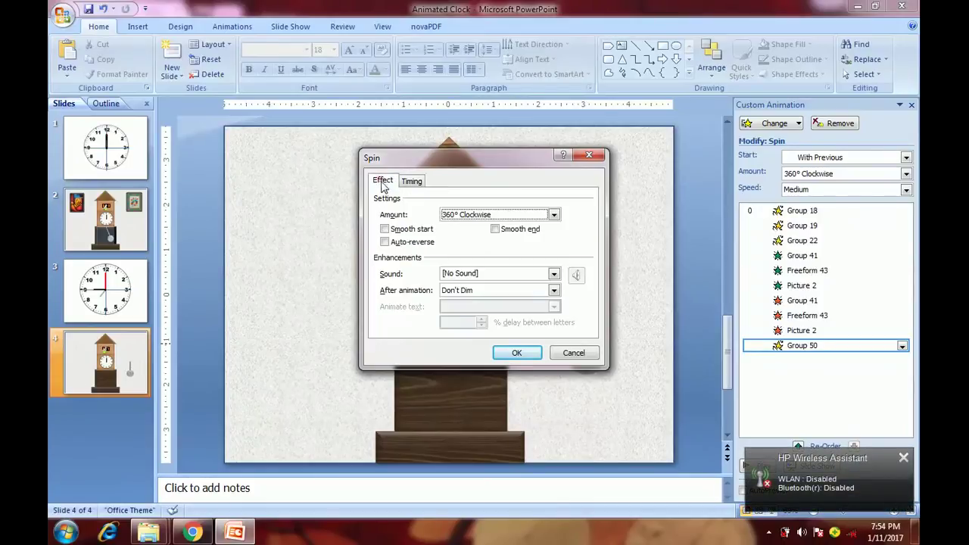
{"action": "left_click", "coordinate": [554, 215]}
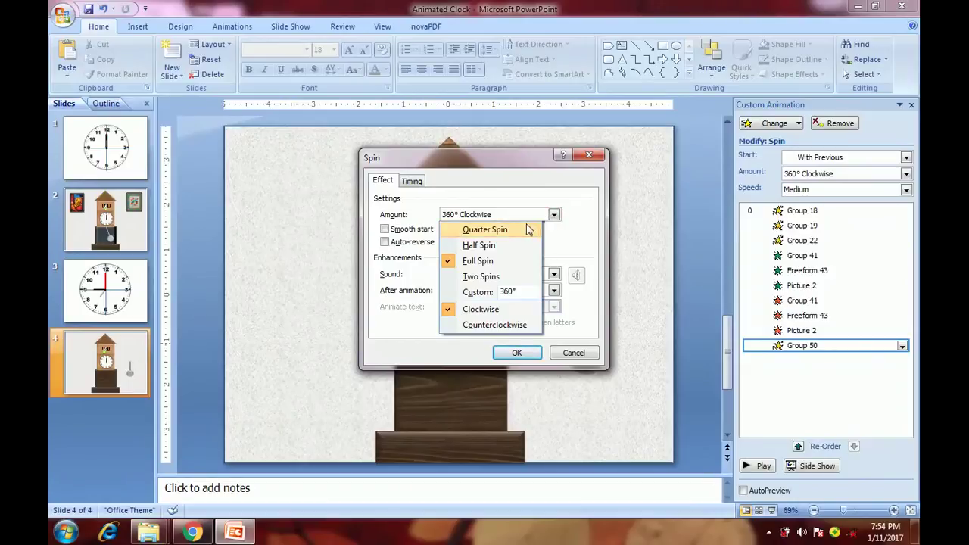
{"action": "left_click", "coordinate": [529, 229]}
{"action": "left_click", "coordinate": [554, 215]}
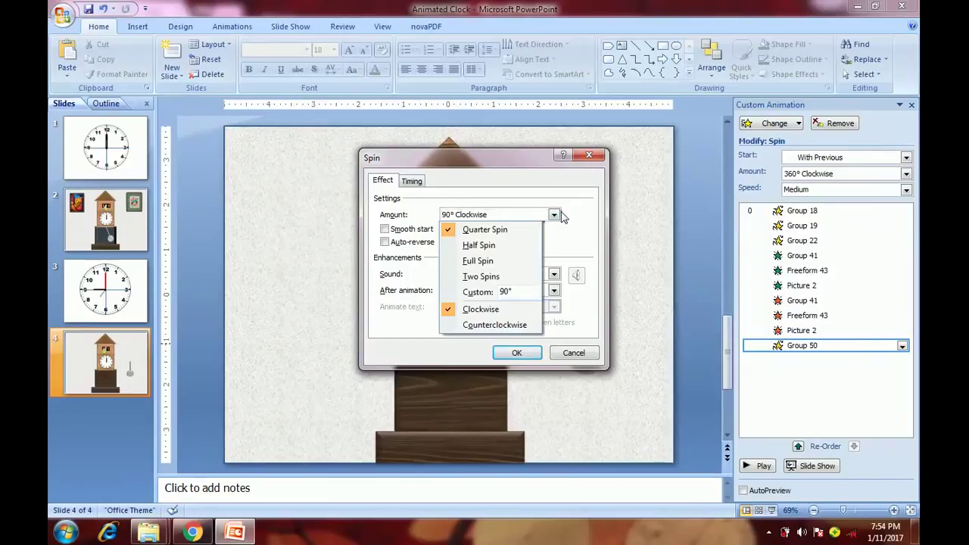
{"action": "left_click", "coordinate": [555, 215]}
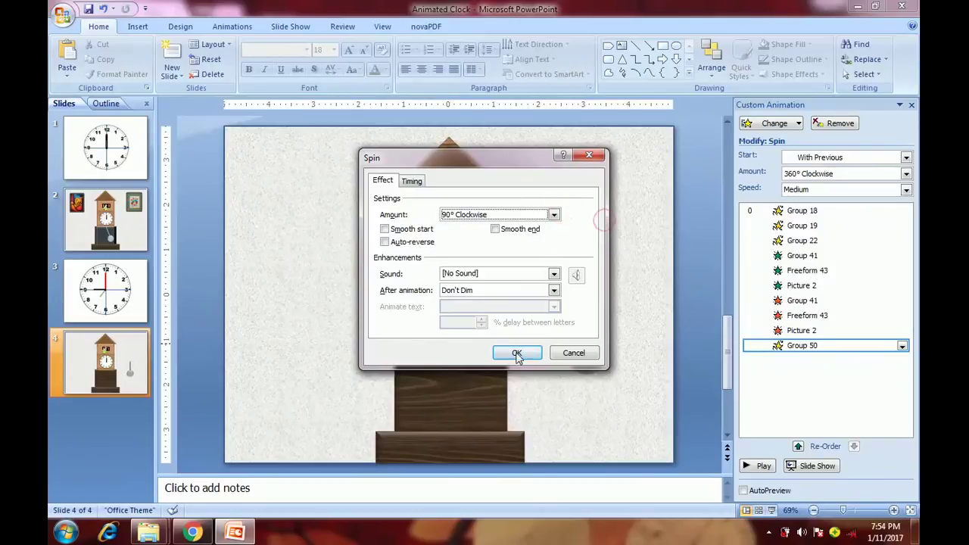
{"action": "key", "text": "ctrl+Tab"}
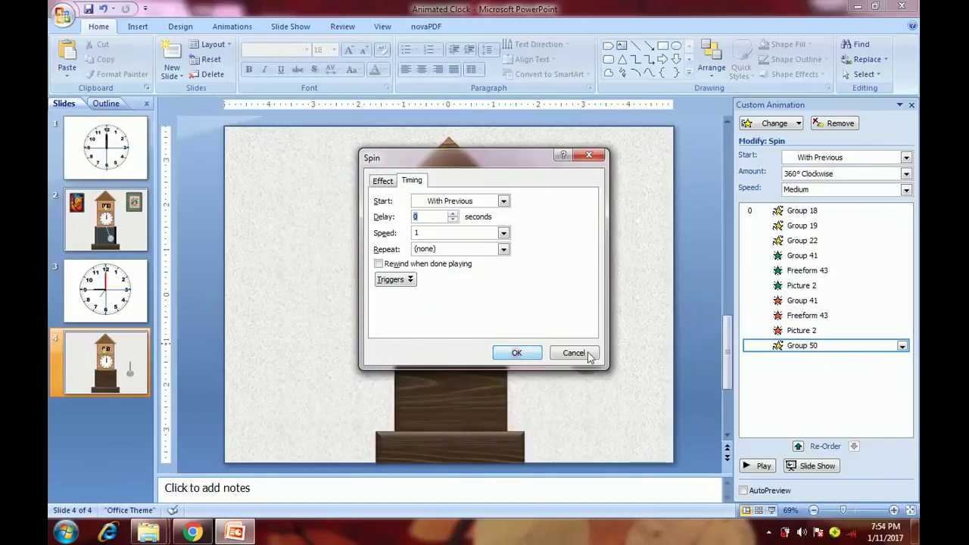
{"action": "left_click", "coordinate": [520, 360]}
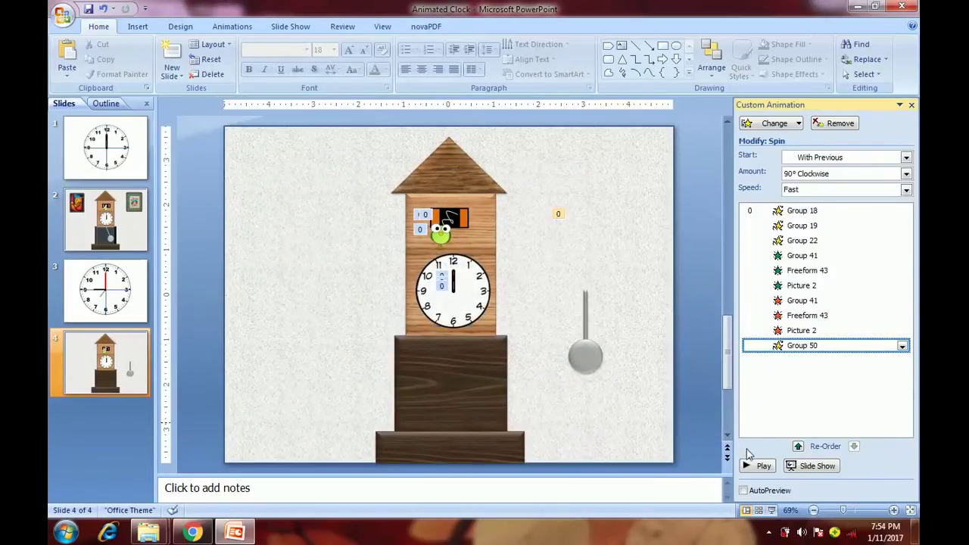
Step: Preview the slide's animations before and after checking the amount options of the pendulum's Spin effect
{"action": "left_click", "coordinate": [761, 467]}
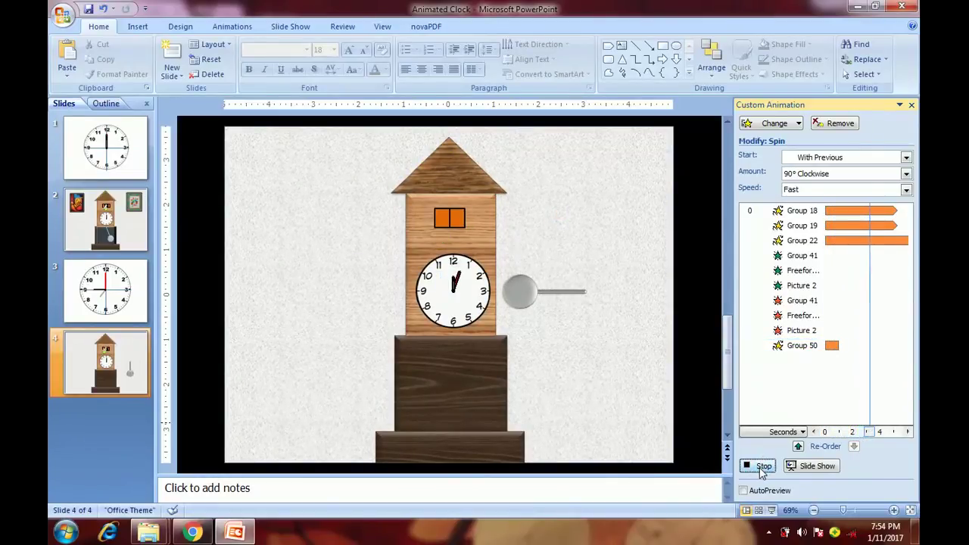
{"action": "left_click", "coordinate": [761, 467]}
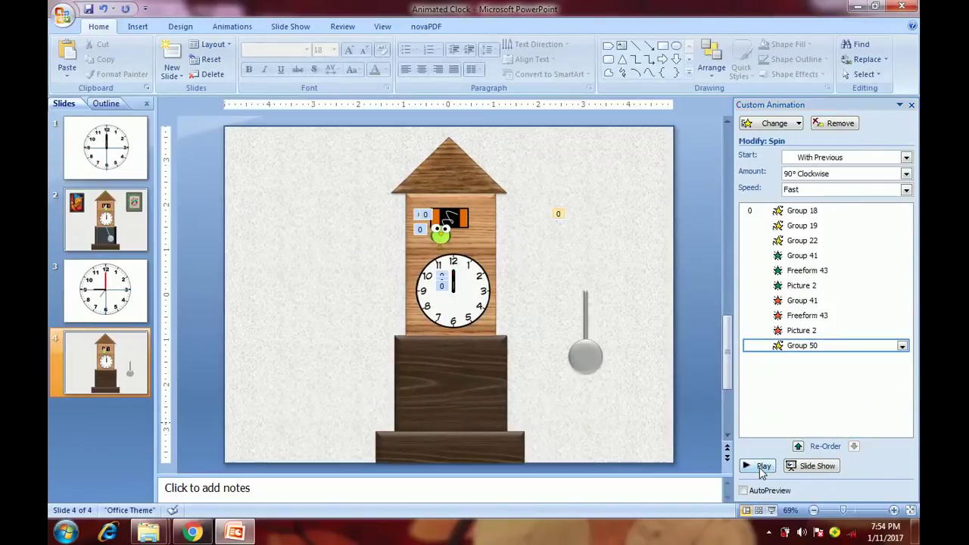
{"action": "double_click", "coordinate": [791, 347]}
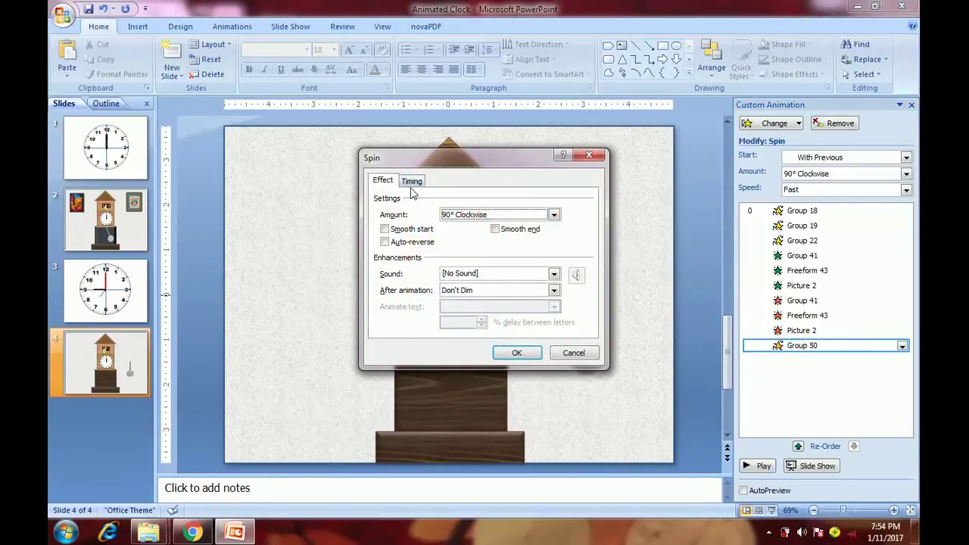
{"action": "left_click", "coordinate": [450, 215]}
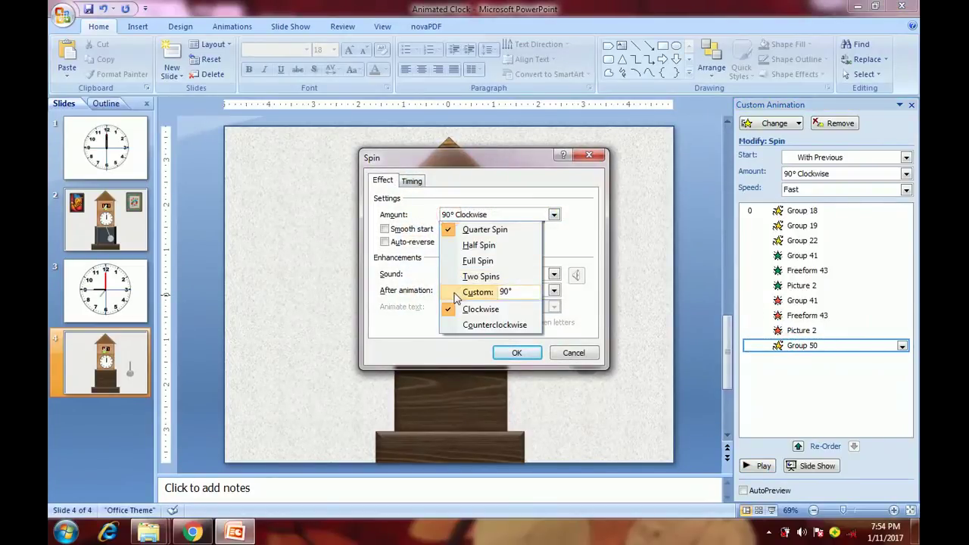
{"action": "left_click", "coordinate": [530, 351]}
{"action": "left_click", "coordinate": [522, 352]}
{"action": "left_click", "coordinate": [759, 466]}
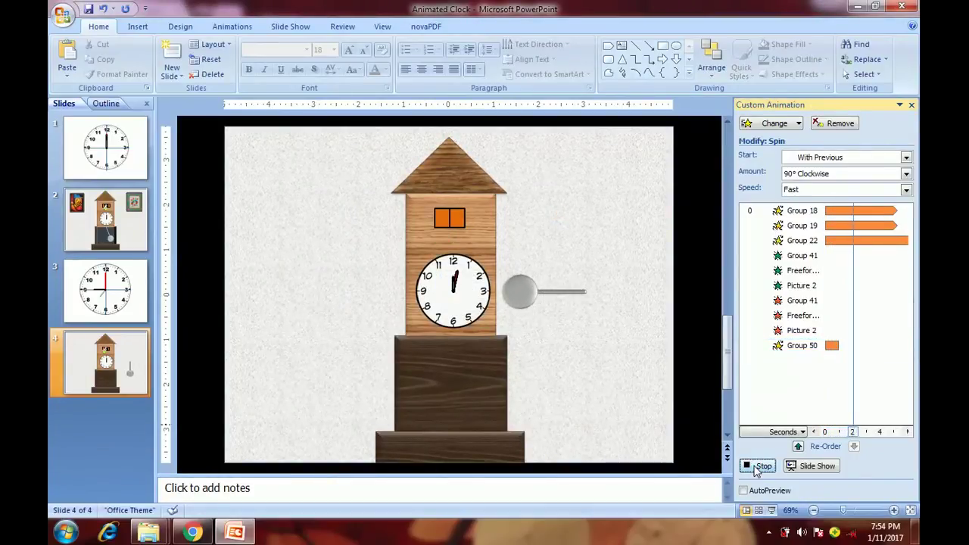
{"action": "left_click", "coordinate": [761, 467]}
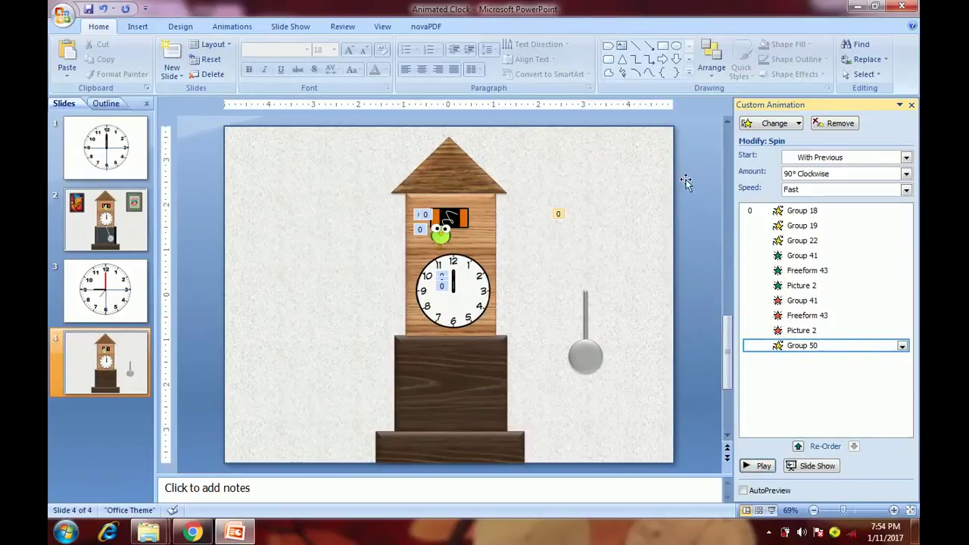
Step: Add a second Spin emphasis effect to the pendulum group
{"action": "left_click", "coordinate": [594, 350]}
{"action": "left_click", "coordinate": [770, 123]}
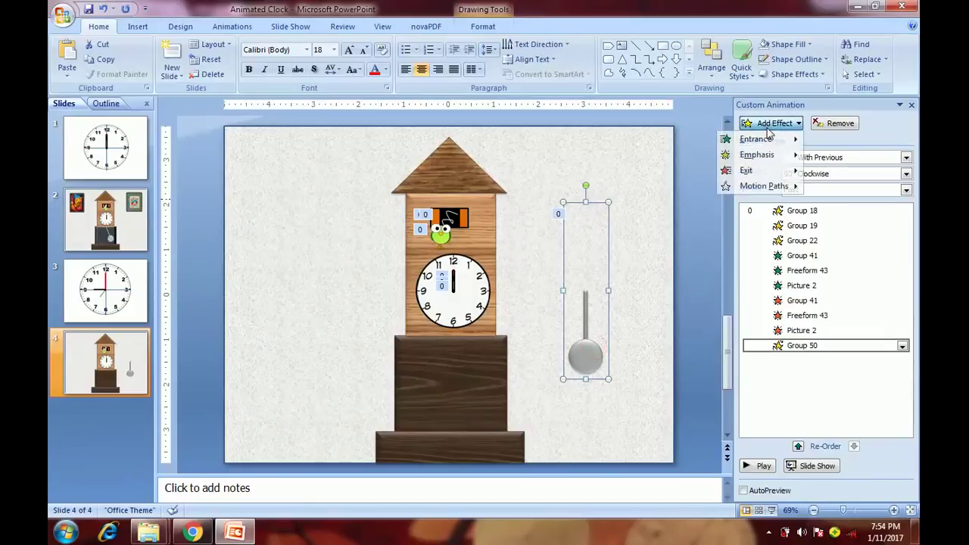
{"action": "mouse_move", "coordinate": [766, 154]}
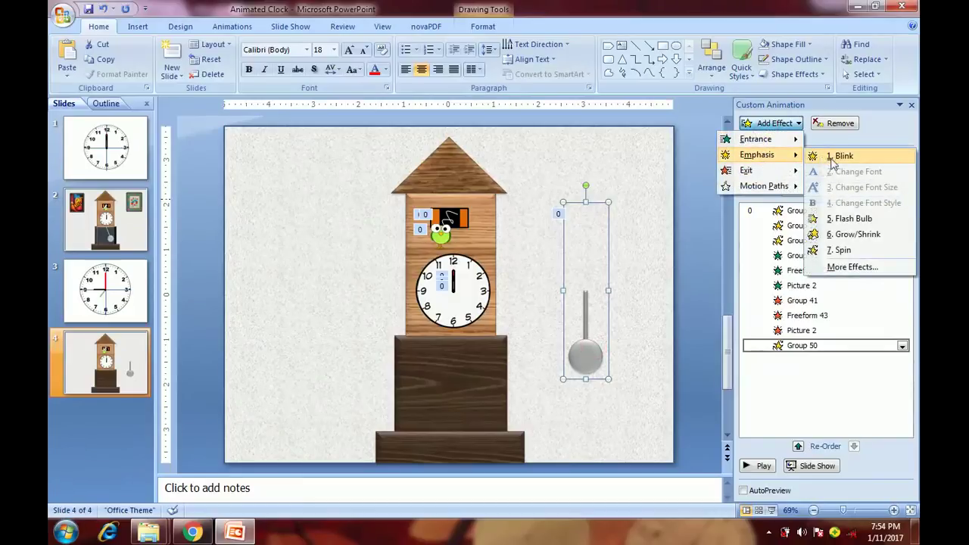
{"action": "left_click", "coordinate": [845, 250]}
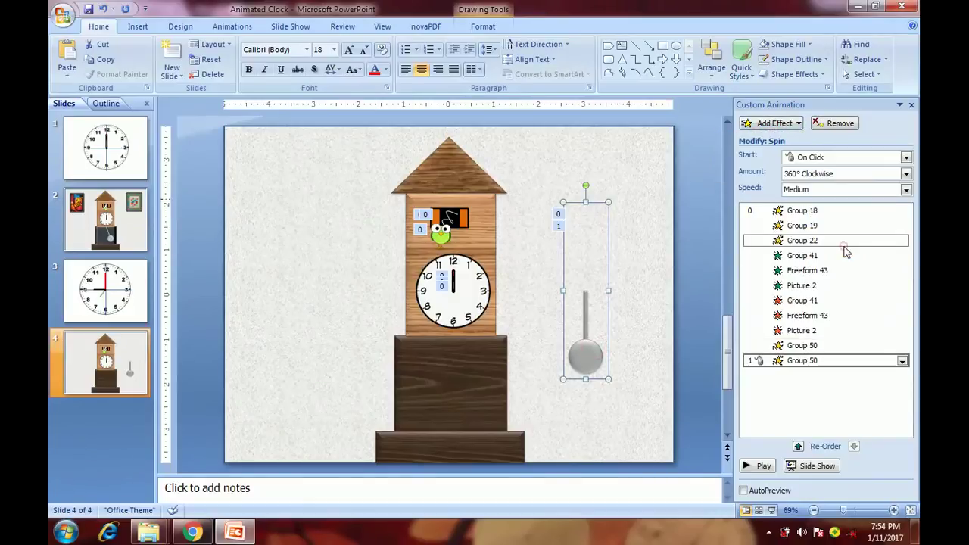
Step: Set the second pendulum Spin effect's amount to a custom angle of 45°
{"action": "double_click", "coordinate": [804, 361]}
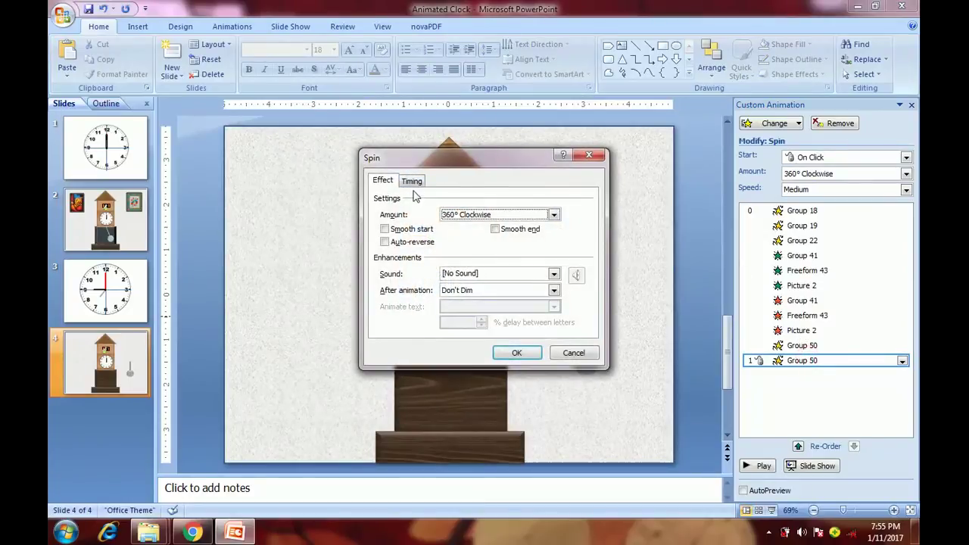
{"action": "left_click", "coordinate": [454, 215]}
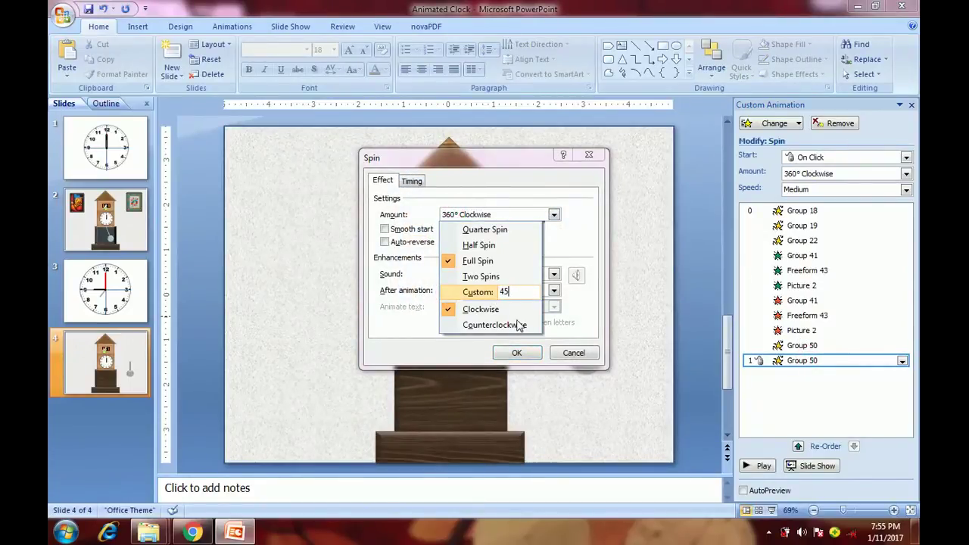
{"action": "type", "text": "45"}
{"action": "key", "text": "Return"}
Step: Set the second pendulum Spin's speed to 1 second and its repeat to Until Next Click
{"action": "left_click", "coordinate": [412, 182]}
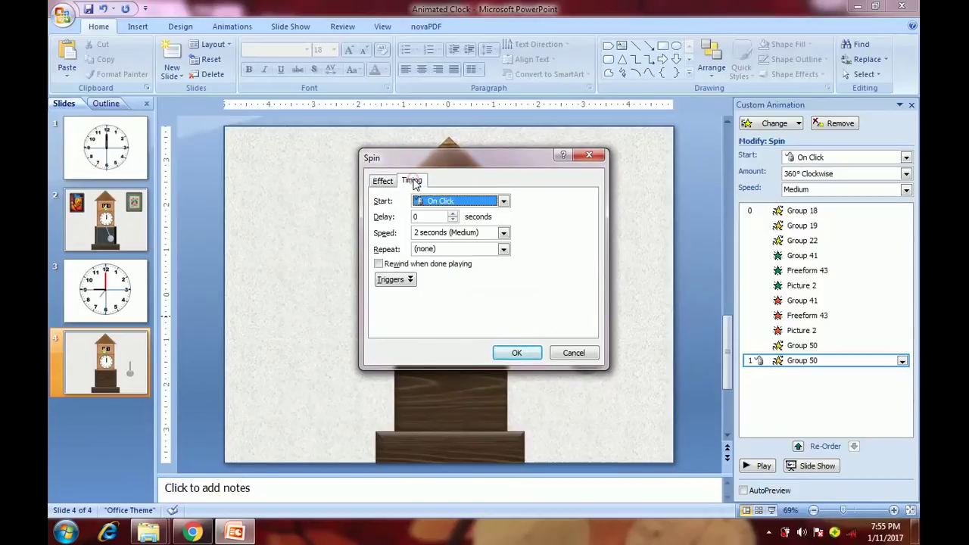
{"action": "left_click", "coordinate": [444, 234]}
{"action": "type", "text": "1"}
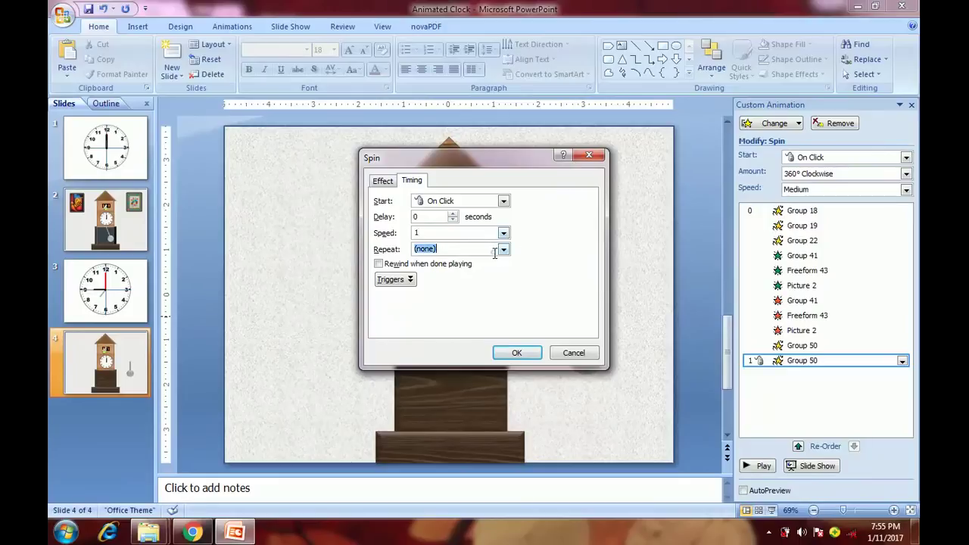
{"action": "left_click", "coordinate": [503, 250]}
{"action": "left_click", "coordinate": [461, 313]}
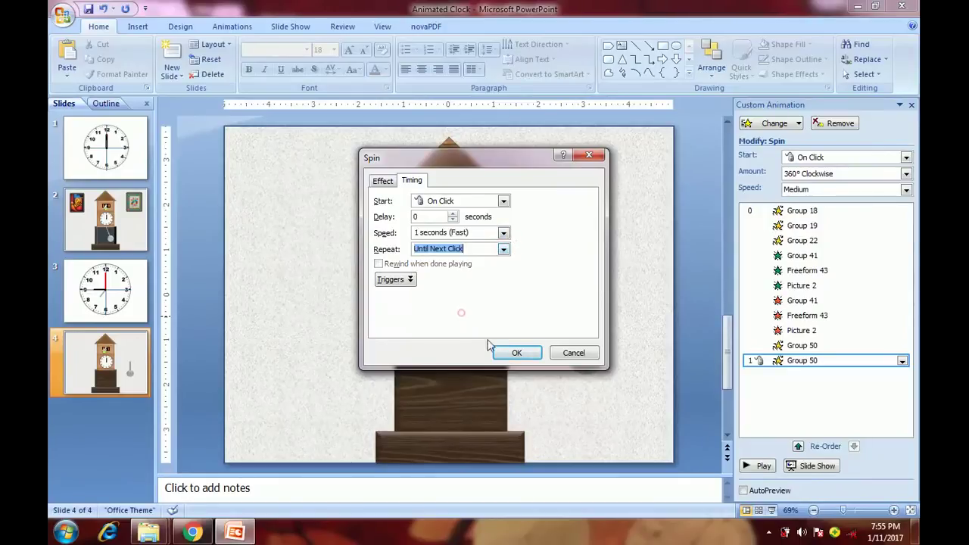
Step: Change the second pendulum Spin's direction to Counterclockwise, apply the settings, and make it start With Previous
{"action": "left_click", "coordinate": [383, 182]}
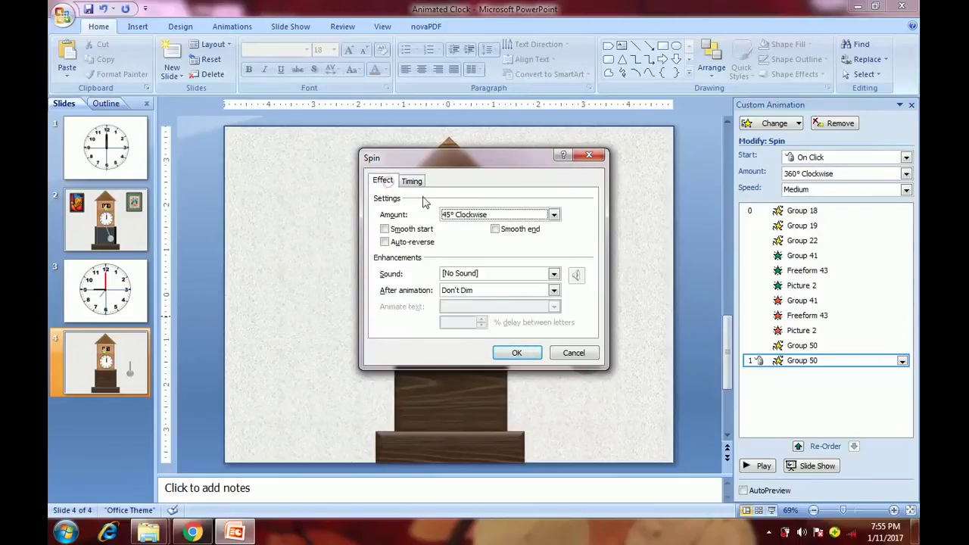
{"action": "left_click", "coordinate": [554, 215]}
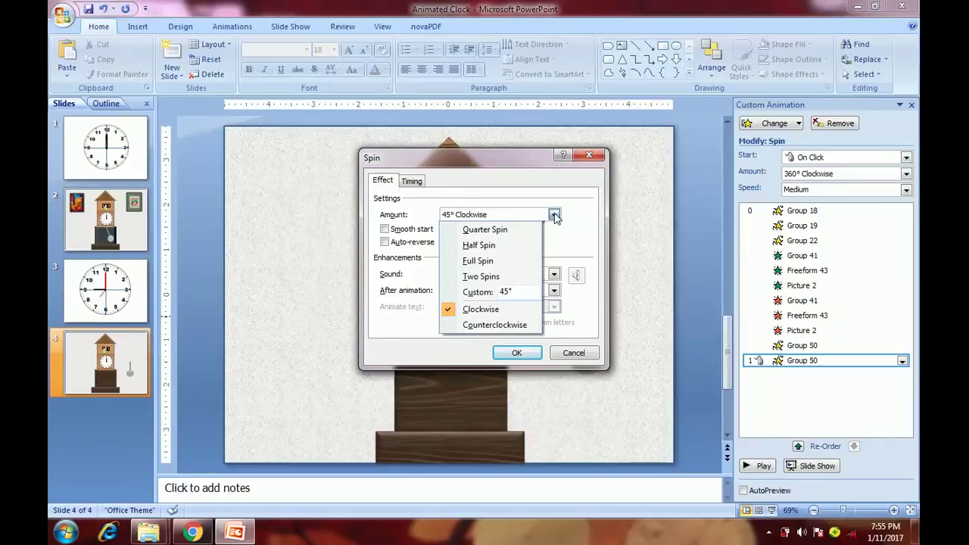
{"action": "left_click", "coordinate": [495, 325]}
{"action": "left_click", "coordinate": [517, 353]}
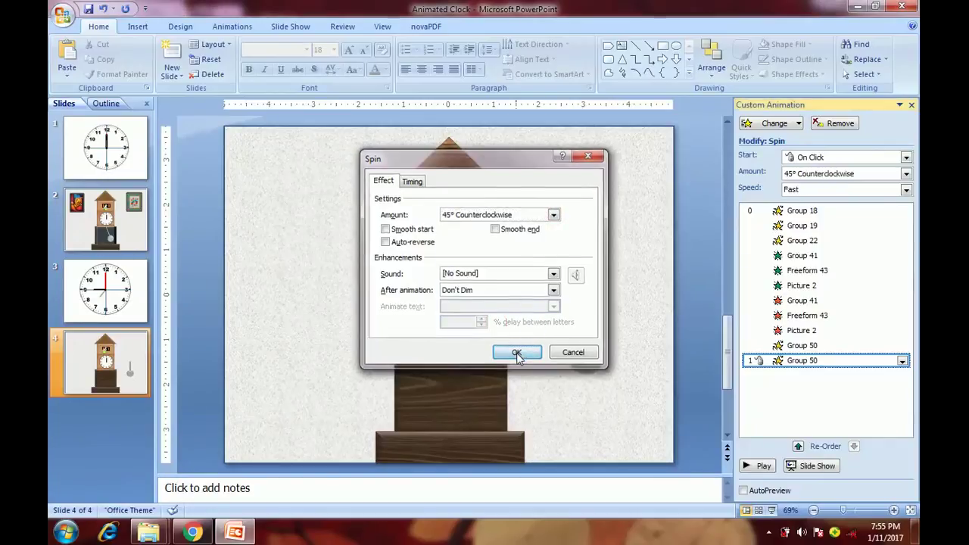
{"action": "left_click", "coordinate": [865, 157]}
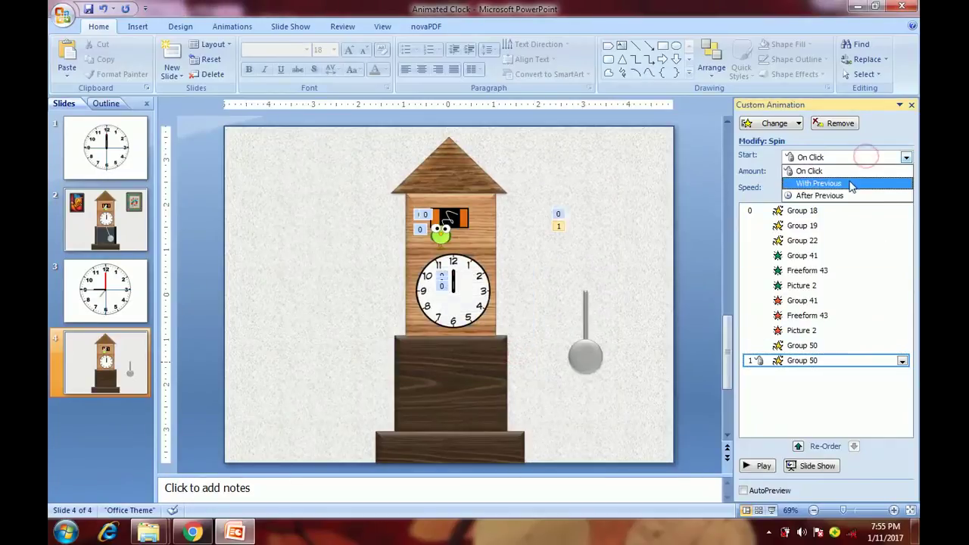
{"action": "left_click", "coordinate": [850, 184]}
Step: Set the first pendulum Spin effect to repeat Until Next Click and preview the slide's animations
{"action": "left_click", "coordinate": [796, 345]}
{"action": "double_click", "coordinate": [796, 345]}
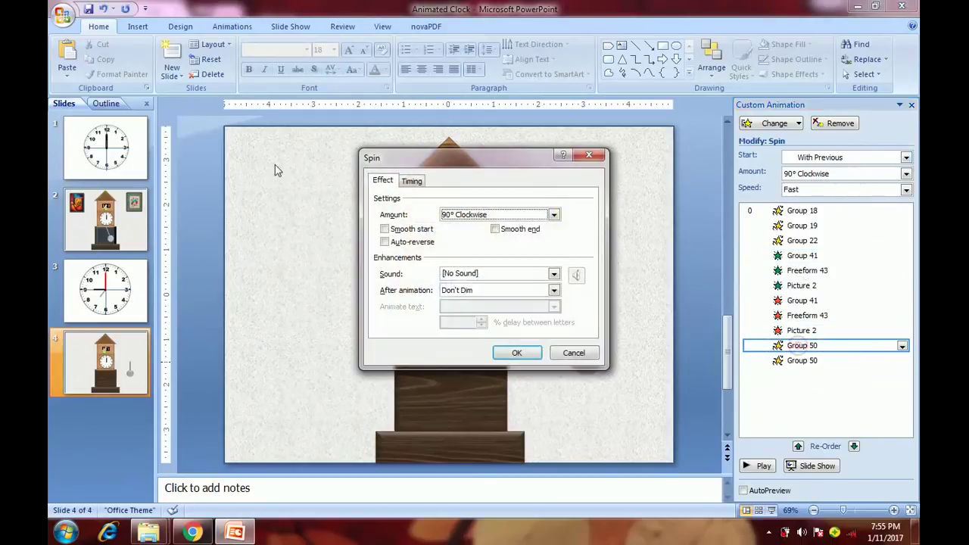
{"action": "left_click", "coordinate": [411, 180]}
{"action": "left_click", "coordinate": [503, 249]}
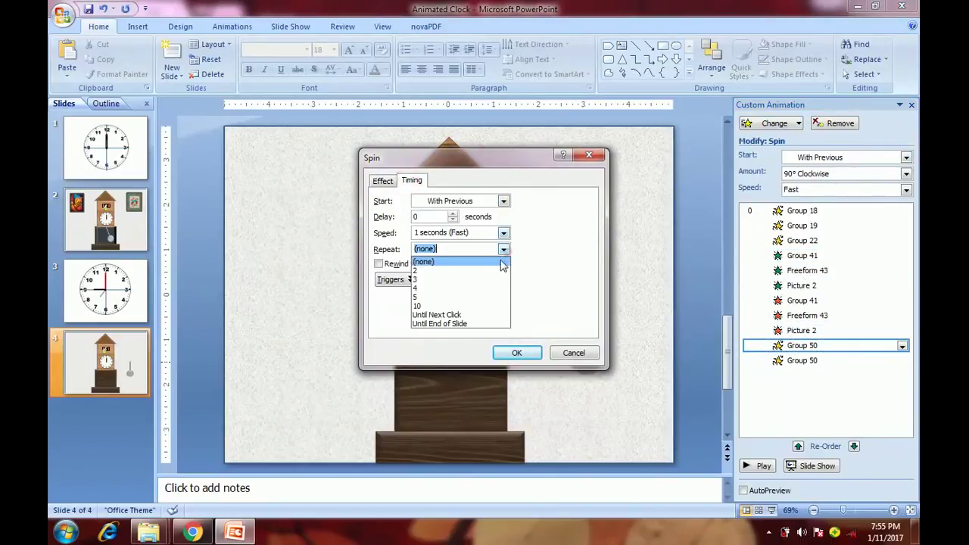
{"action": "left_click", "coordinate": [448, 307]}
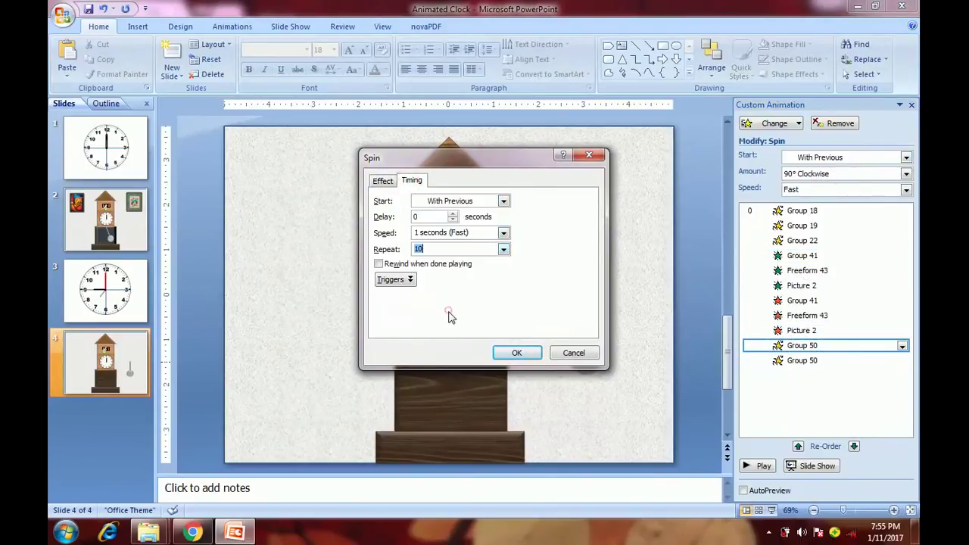
{"action": "left_click", "coordinate": [503, 251]}
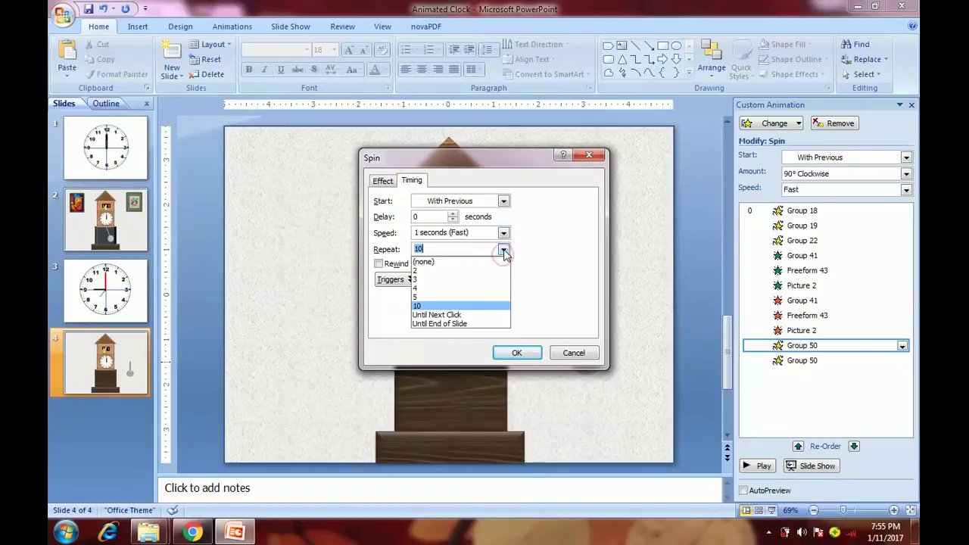
{"action": "left_click", "coordinate": [450, 314]}
{"action": "left_click", "coordinate": [515, 353]}
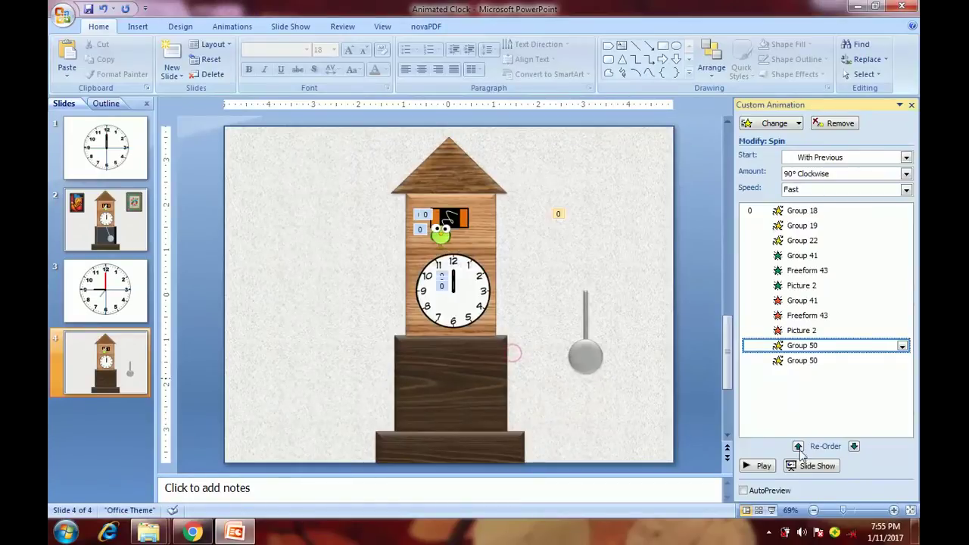
{"action": "left_click", "coordinate": [761, 466]}
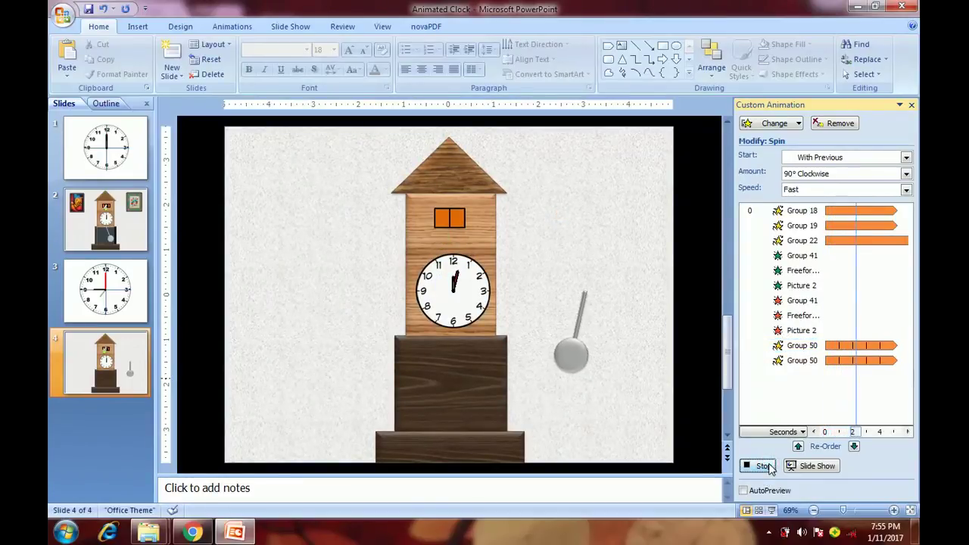
{"action": "left_click", "coordinate": [763, 466]}
Step: Make the second pendulum Spin effect start After Previous and preview the slide's animations
{"action": "left_click", "coordinate": [803, 361]}
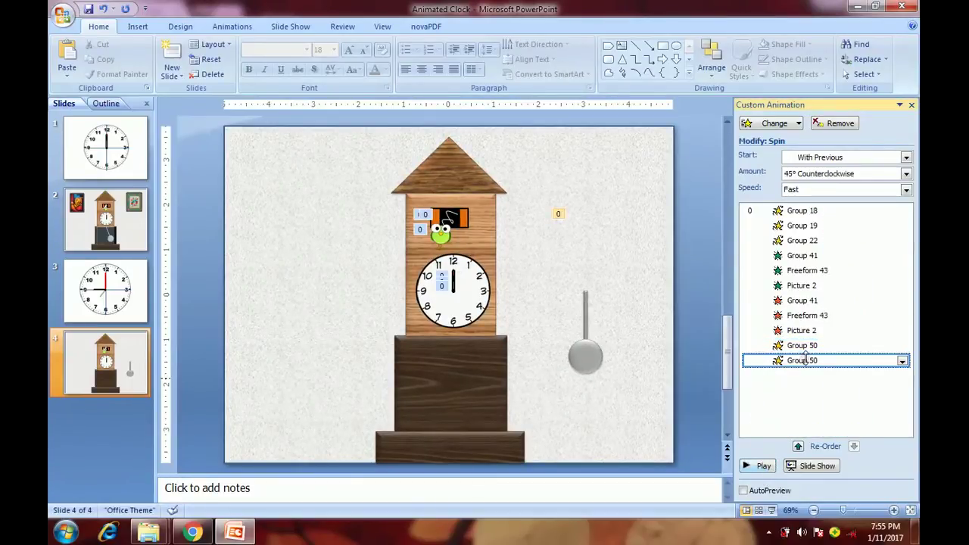
{"action": "left_click", "coordinate": [830, 157]}
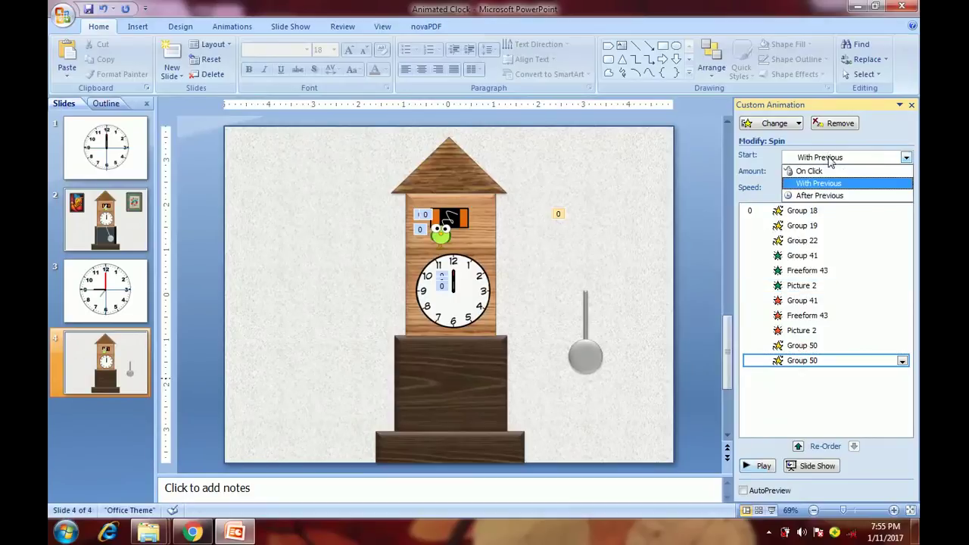
{"action": "left_click", "coordinate": [819, 193]}
{"action": "left_click", "coordinate": [763, 467]}
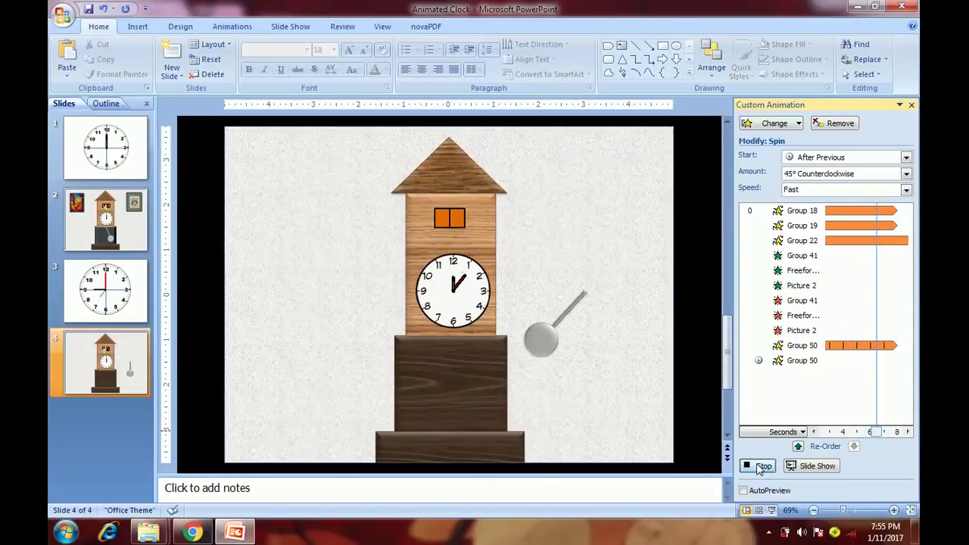
{"action": "left_click", "coordinate": [759, 467]}
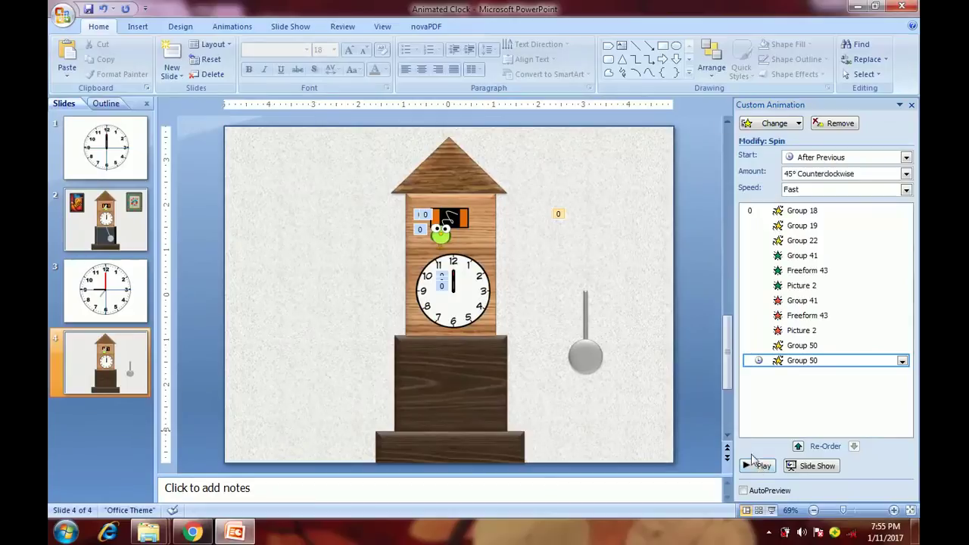
Step: Move both pendulum Spin effects to the start of the animation order, with the clockwise one first
{"action": "left_click", "coordinate": [804, 346]}
{"action": "left_click_drag", "start_coordinate": [829, 217], "coordinate": [826, 213]}
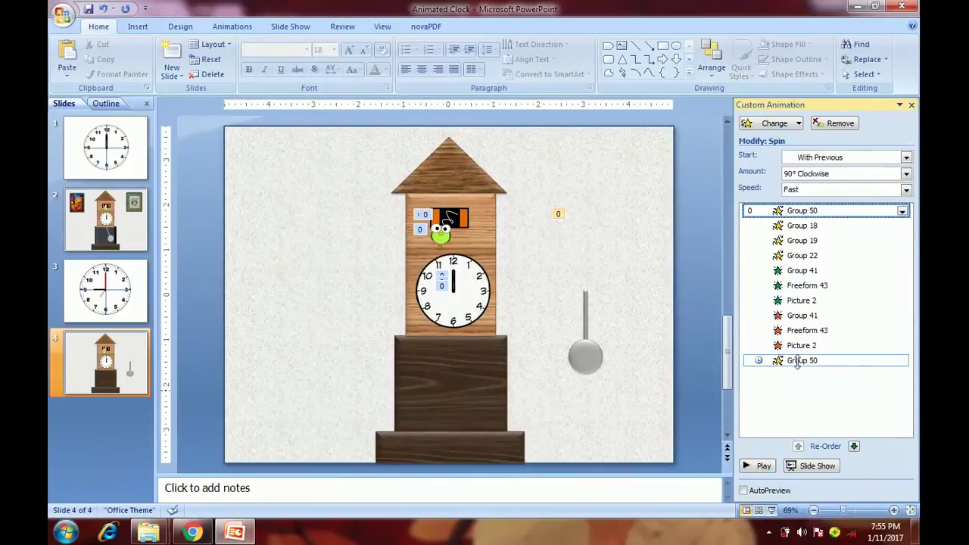
{"action": "left_click_drag", "start_coordinate": [799, 361], "coordinate": [812, 227]}
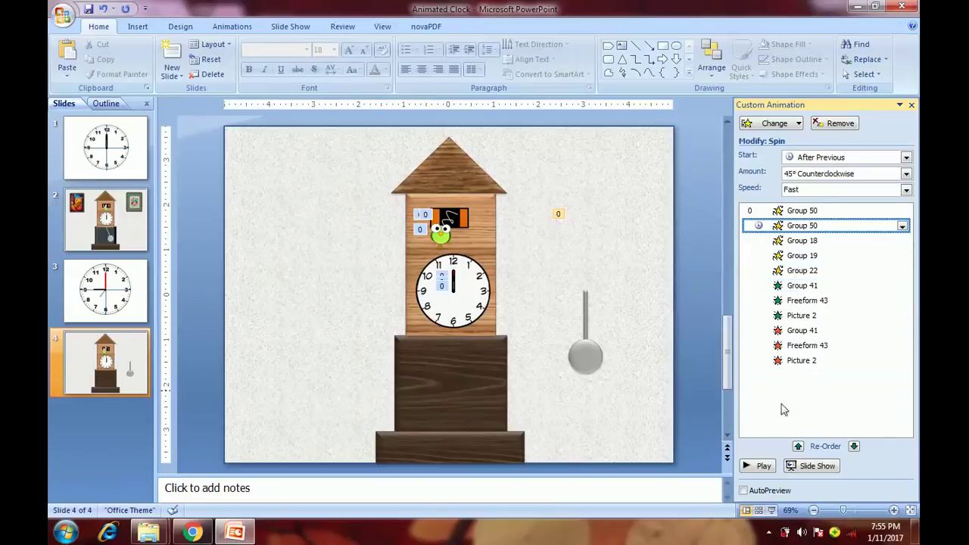
Step: Check the timing settings of the counterclockwise pendulum Spin and preview the reordered animations
{"action": "double_click", "coordinate": [809, 225]}
{"action": "left_click", "coordinate": [412, 182]}
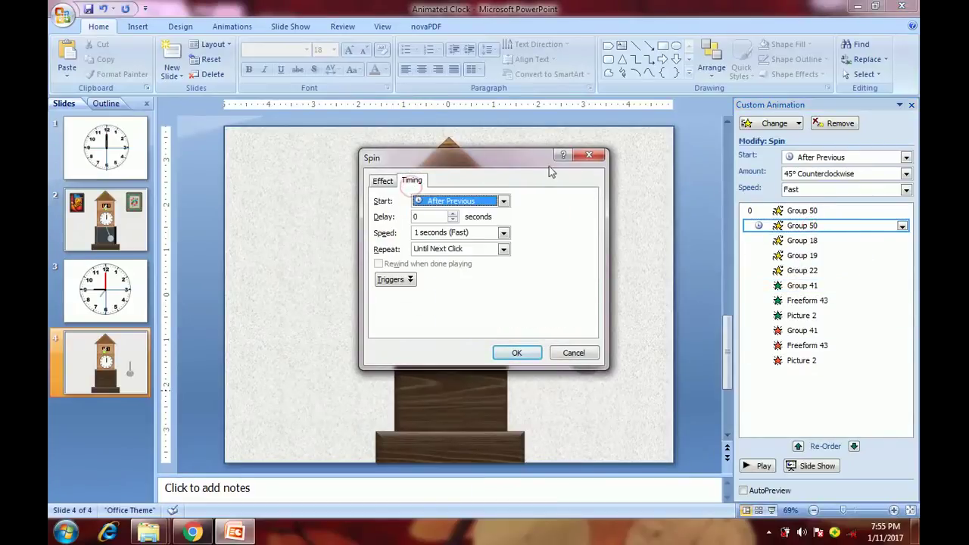
{"action": "left_click", "coordinate": [589, 156]}
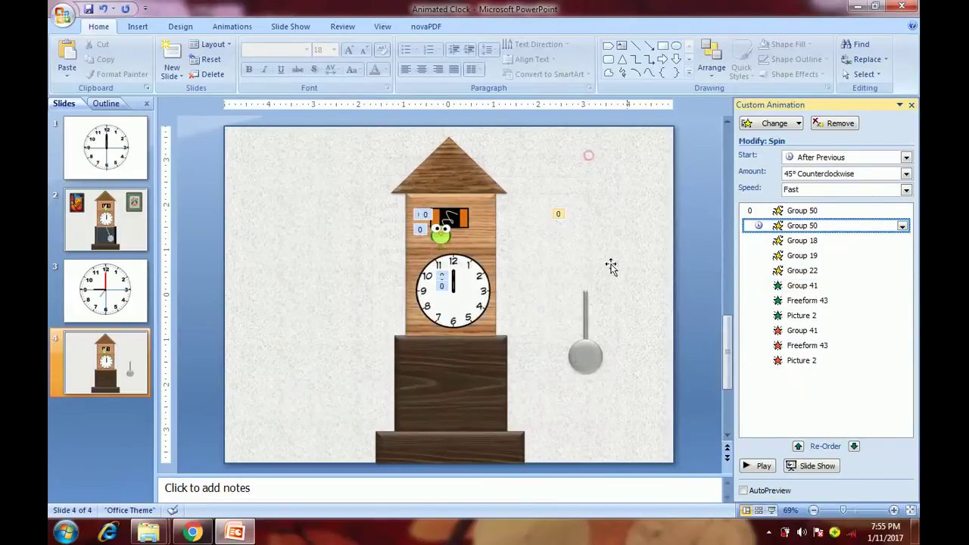
{"action": "left_click", "coordinate": [759, 467]}
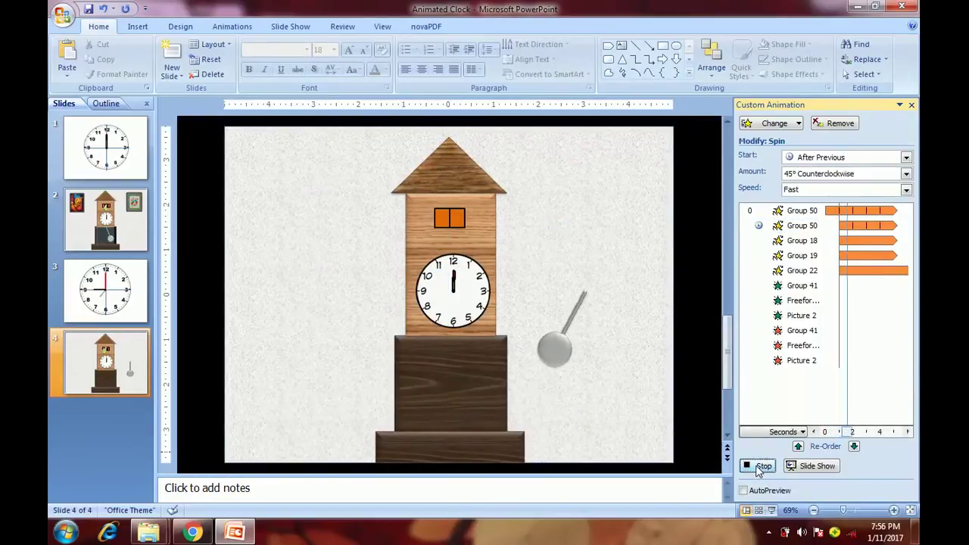
Step: Try to set the first pendulum Spin's amount to a custom 45° and preview the slide's animations
{"action": "left_click", "coordinate": [795, 212]}
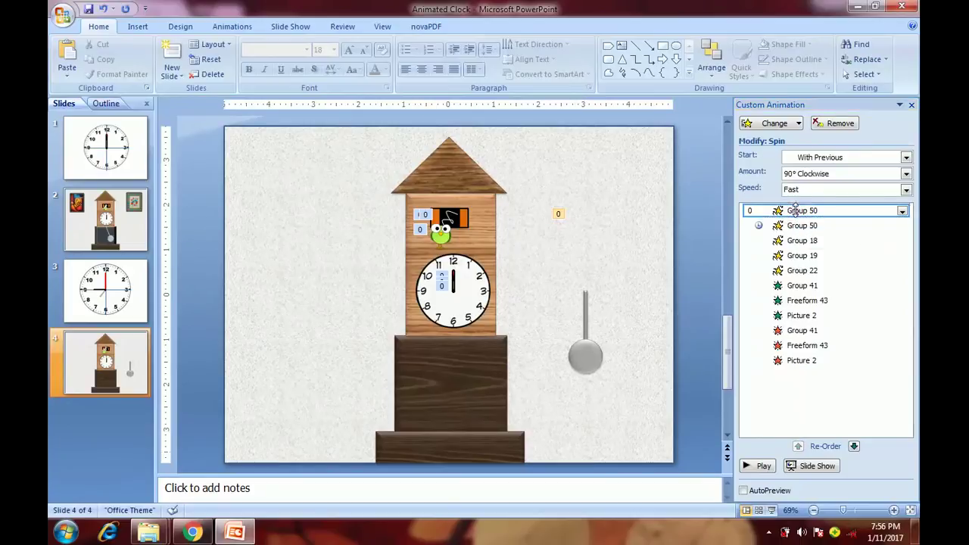
{"action": "double_click", "coordinate": [795, 211]}
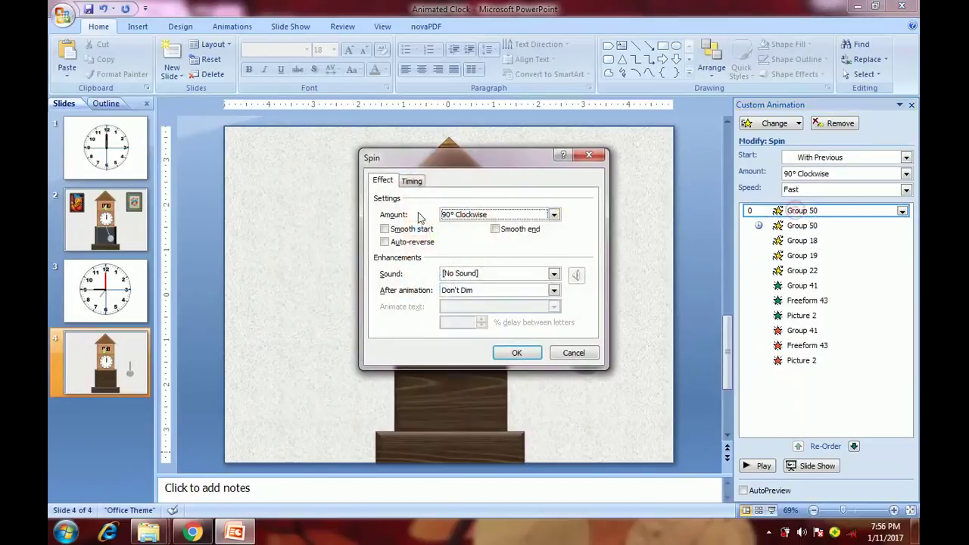
{"action": "left_click", "coordinate": [554, 216]}
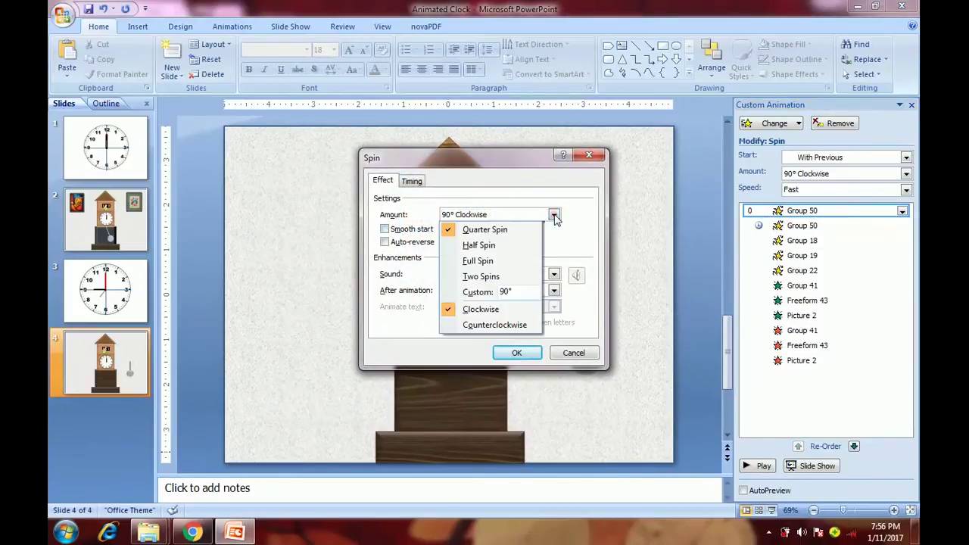
{"action": "left_click", "coordinate": [451, 294]}
{"action": "type", "text": "45"}
{"action": "left_click", "coordinate": [511, 352]}
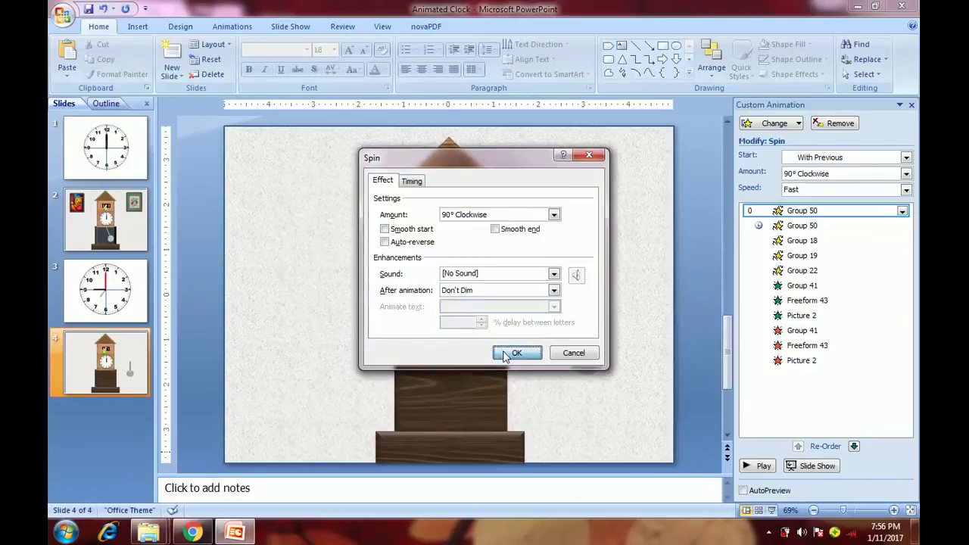
{"action": "left_click", "coordinate": [512, 352]}
{"action": "left_click", "coordinate": [761, 466]}
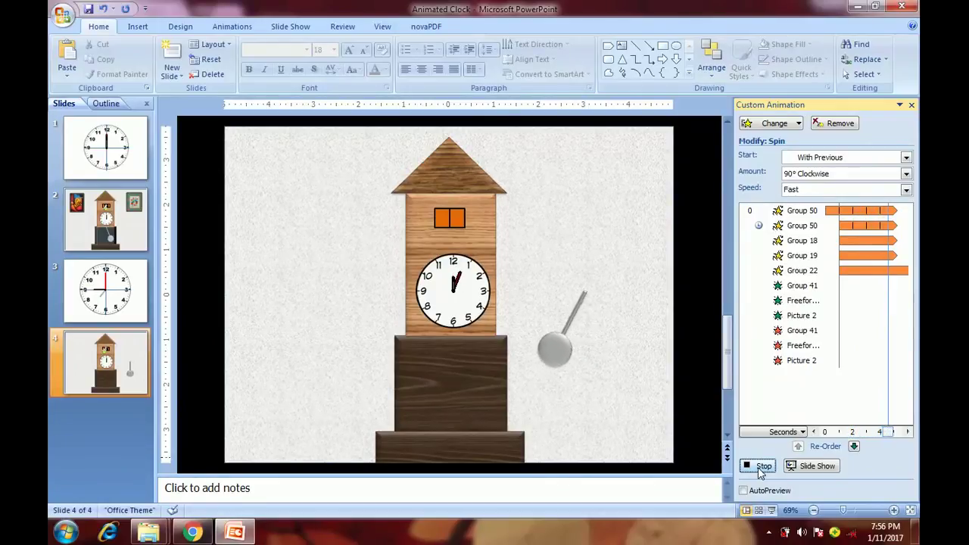
{"action": "left_click", "coordinate": [761, 467]}
Step: Set the first pendulum Spin's amount to a custom 45° clockwise, apply it, and preview the animations
{"action": "left_click", "coordinate": [814, 225]}
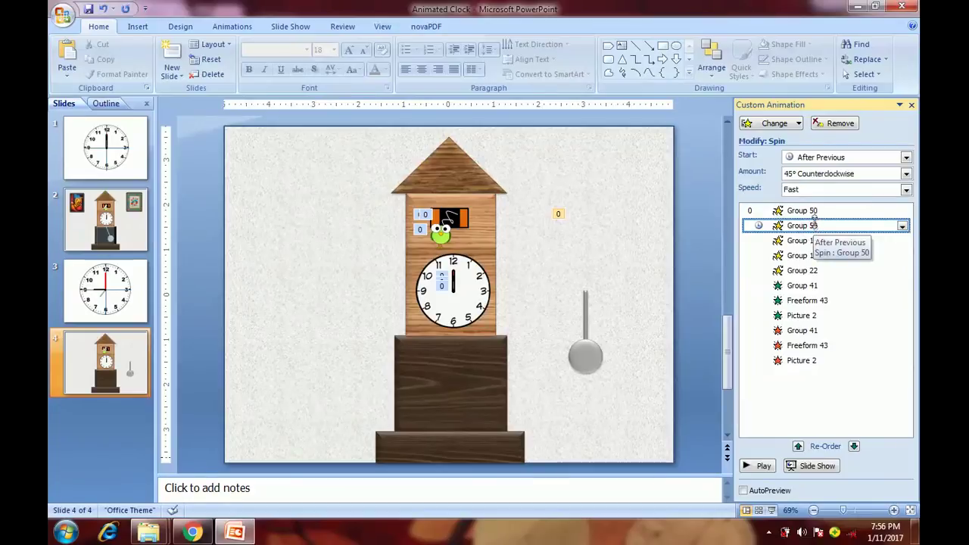
{"action": "left_click", "coordinate": [814, 212]}
{"action": "double_click", "coordinate": [813, 212]}
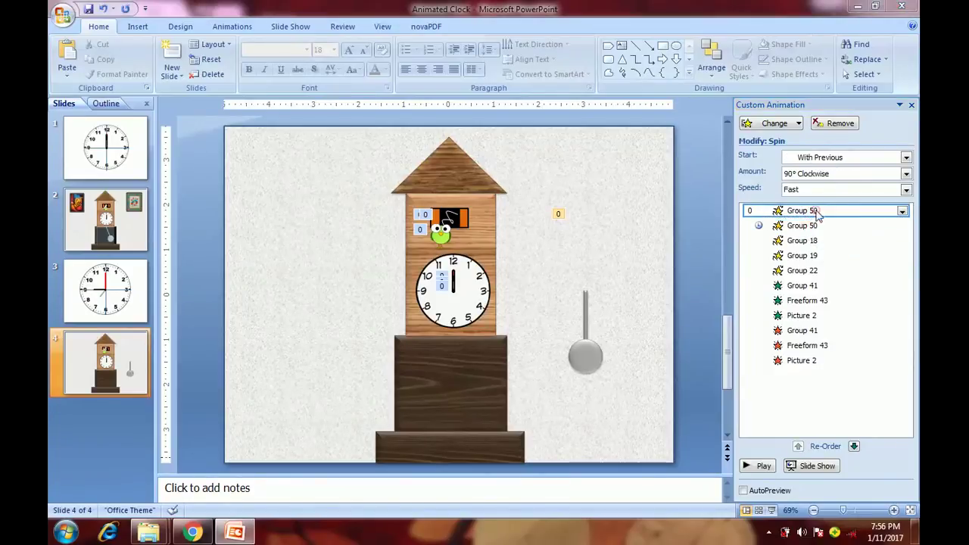
{"action": "left_click", "coordinate": [455, 215]}
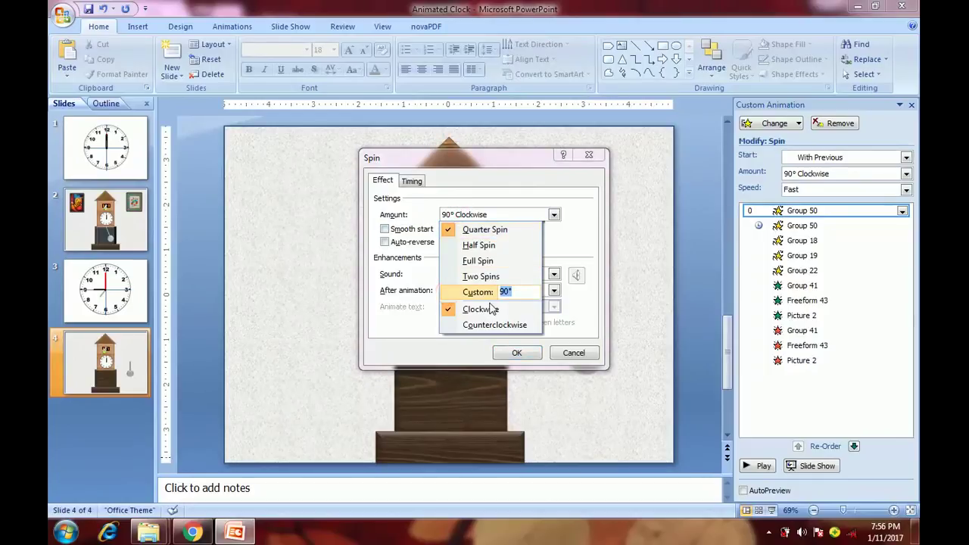
{"action": "key", "text": "Return"}
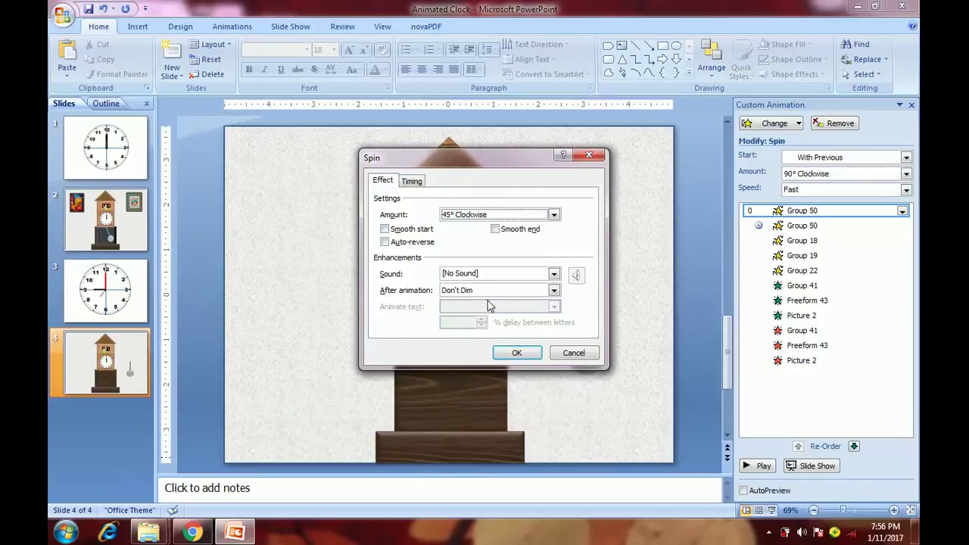
{"action": "left_click", "coordinate": [517, 354]}
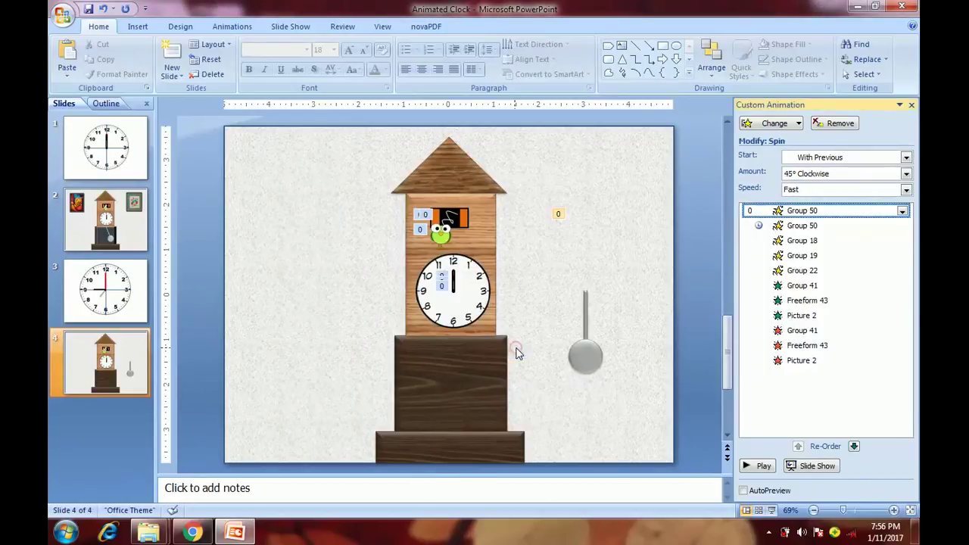
{"action": "left_click", "coordinate": [757, 467]}
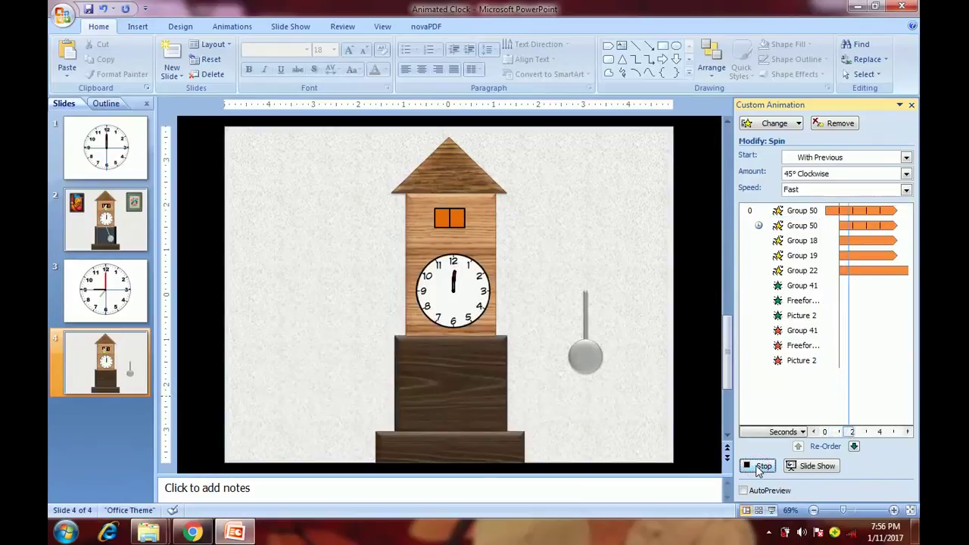
Step: Stop the preview and check the timing settings of the pendulum's clockwise and counterclockwise Spin effects
{"action": "left_click", "coordinate": [759, 467]}
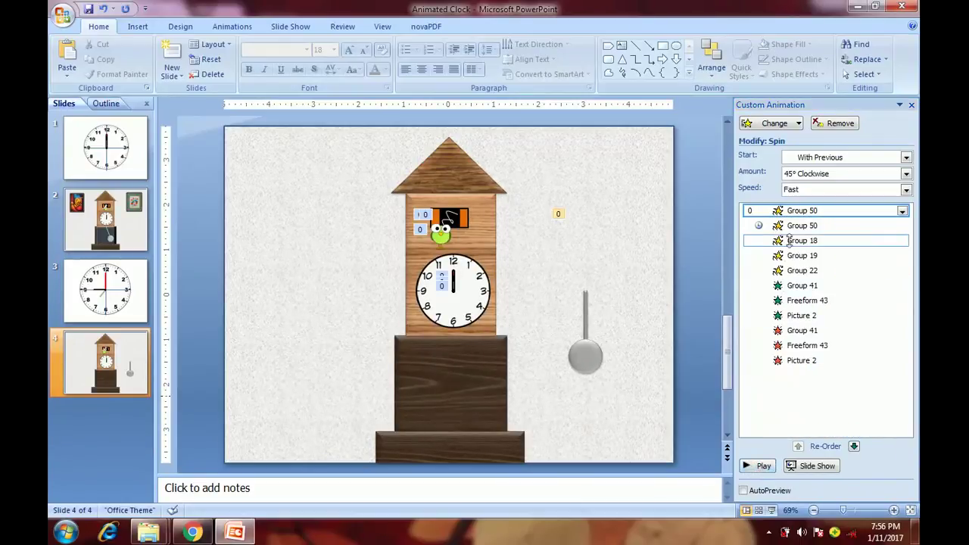
{"action": "double_click", "coordinate": [802, 210]}
{"action": "left_click", "coordinate": [411, 181]}
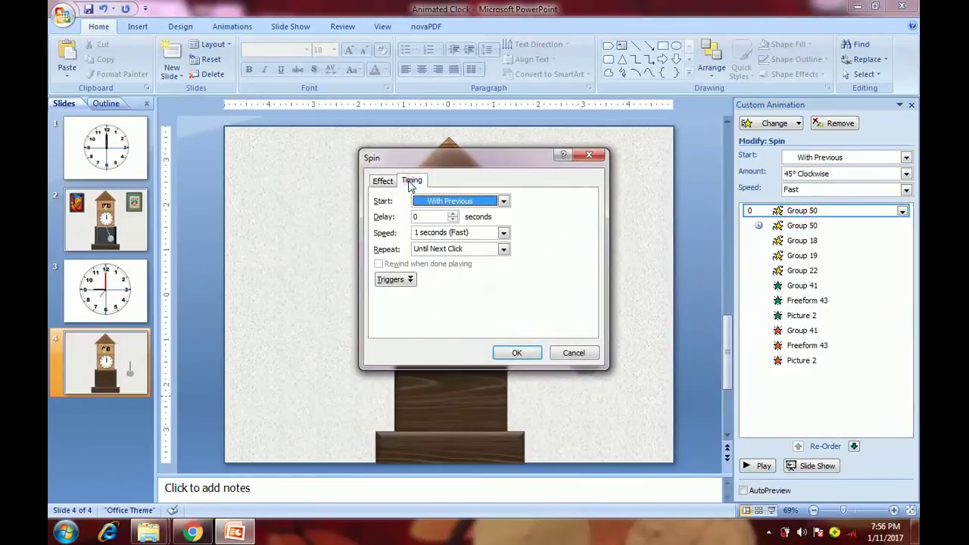
{"action": "left_click", "coordinate": [507, 352]}
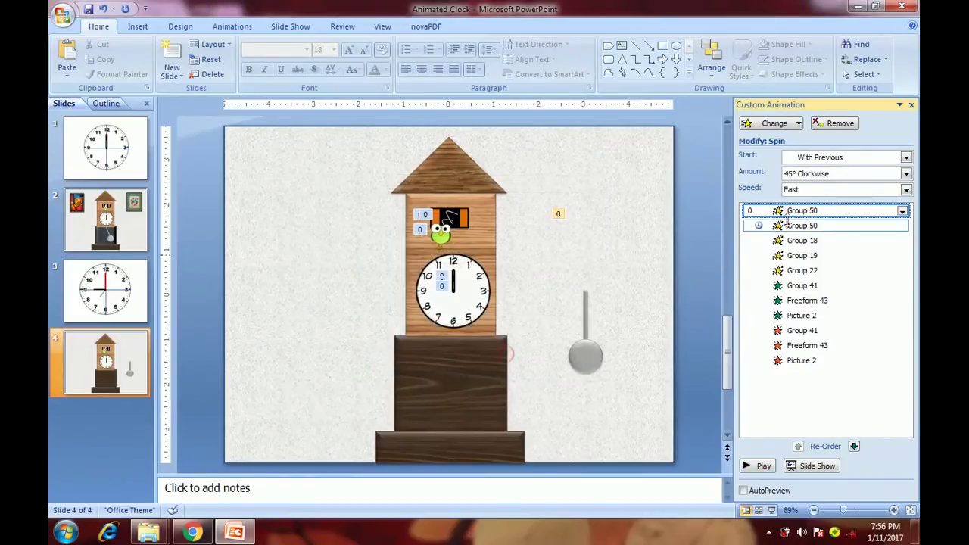
{"action": "double_click", "coordinate": [801, 225]}
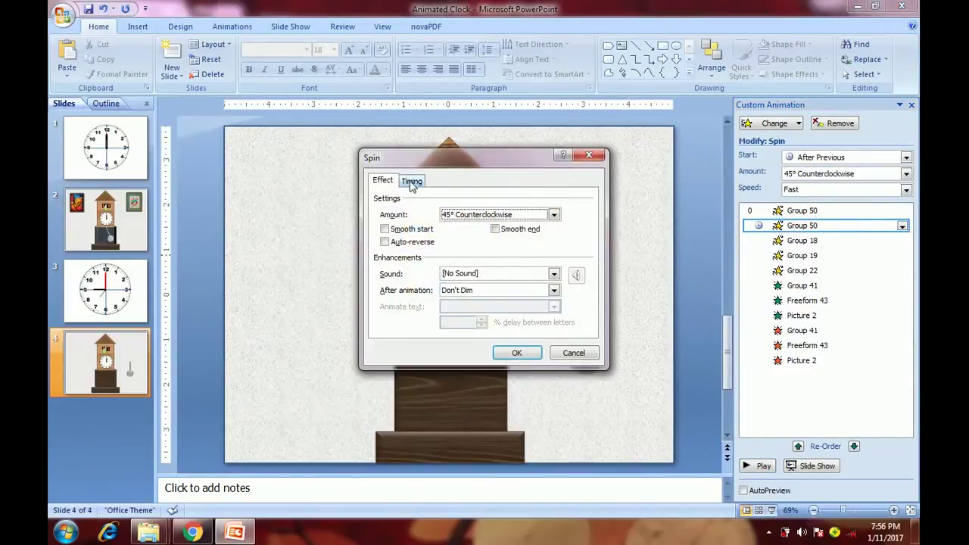
{"action": "left_click", "coordinate": [411, 183]}
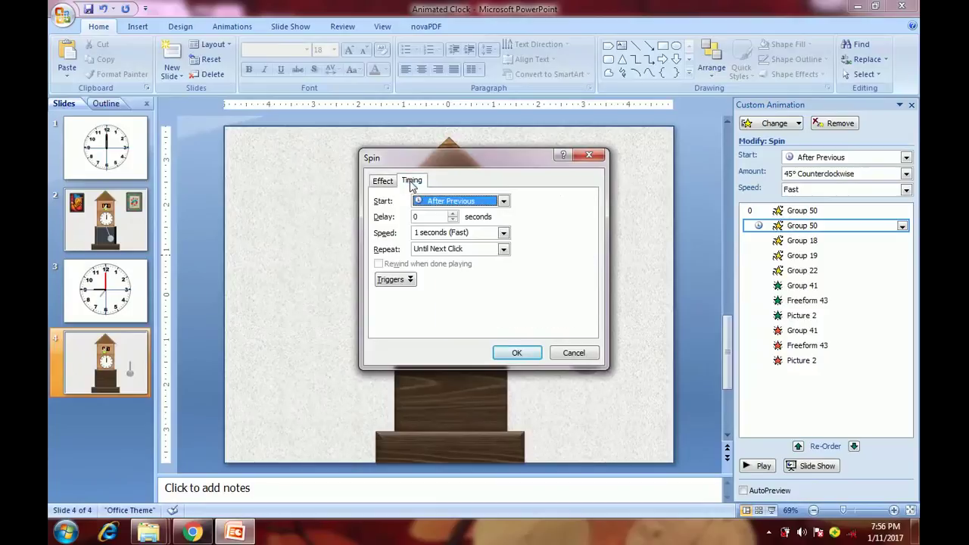
{"action": "left_click", "coordinate": [513, 357]}
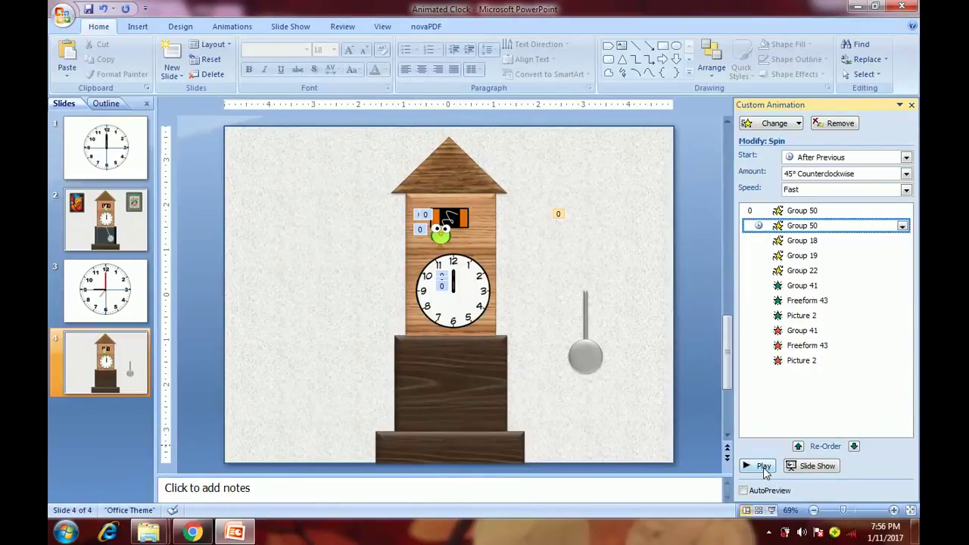
Step: On slide 2, move the translucent glass panel off the pendulum case onto the empty wall beside the clock
{"action": "left_click", "coordinate": [100, 205]}
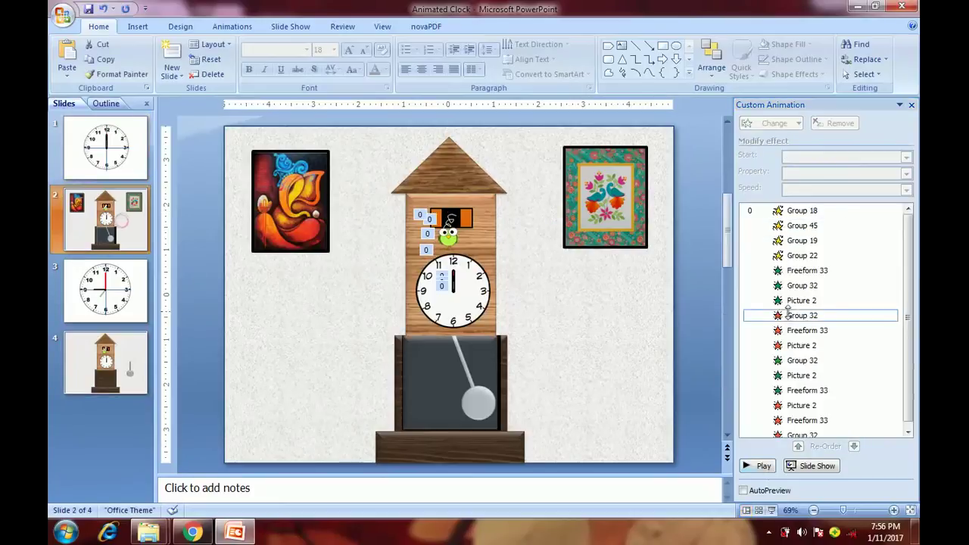
{"action": "left_click", "coordinate": [477, 409]}
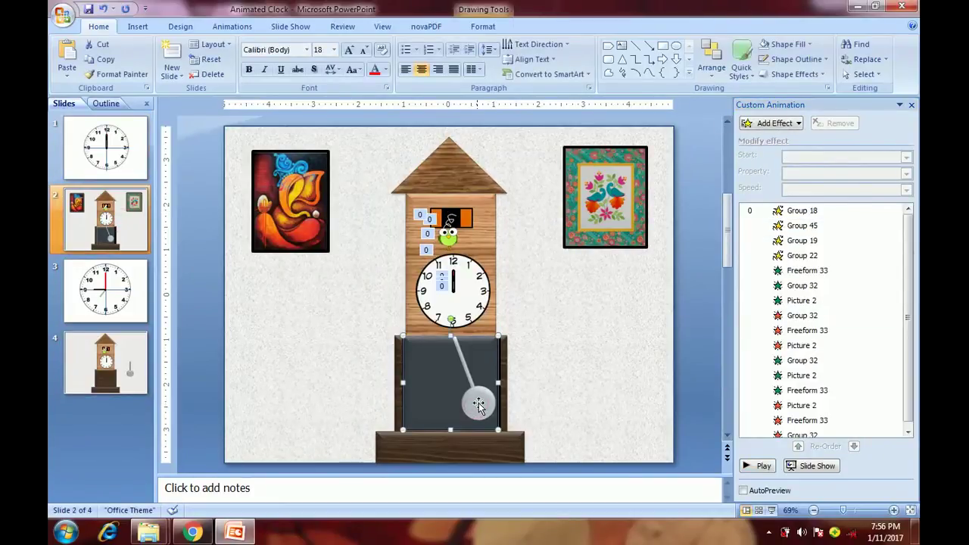
{"action": "left_click", "coordinate": [586, 378]}
{"action": "left_click", "coordinate": [476, 393]}
{"action": "left_click_drag", "start_coordinate": [477, 371], "coordinate": [619, 373]}
Step: Examine the Spin effect assigned to slide 2's pendulum in the animation list
{"action": "left_click", "coordinate": [476, 401]}
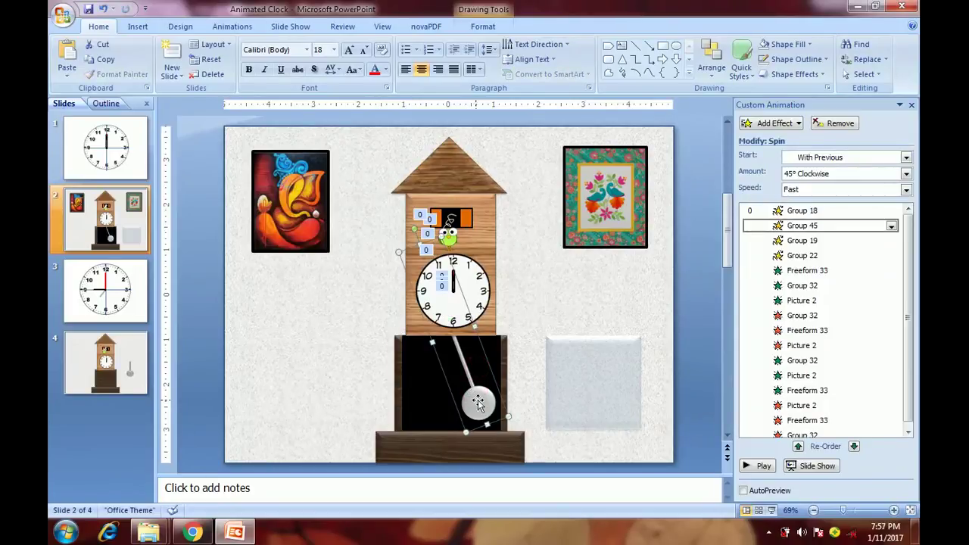
{"action": "left_click", "coordinate": [815, 212]}
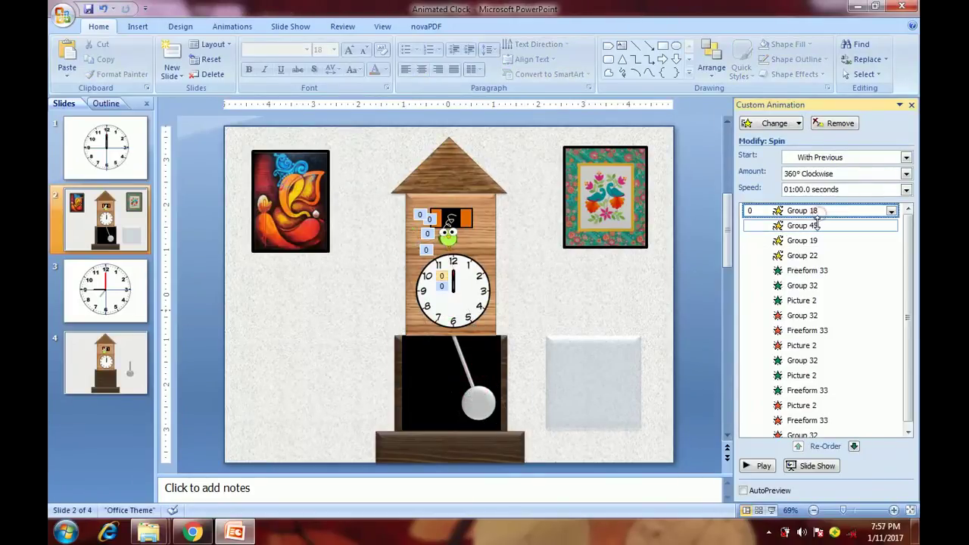
{"action": "left_click", "coordinate": [814, 226]}
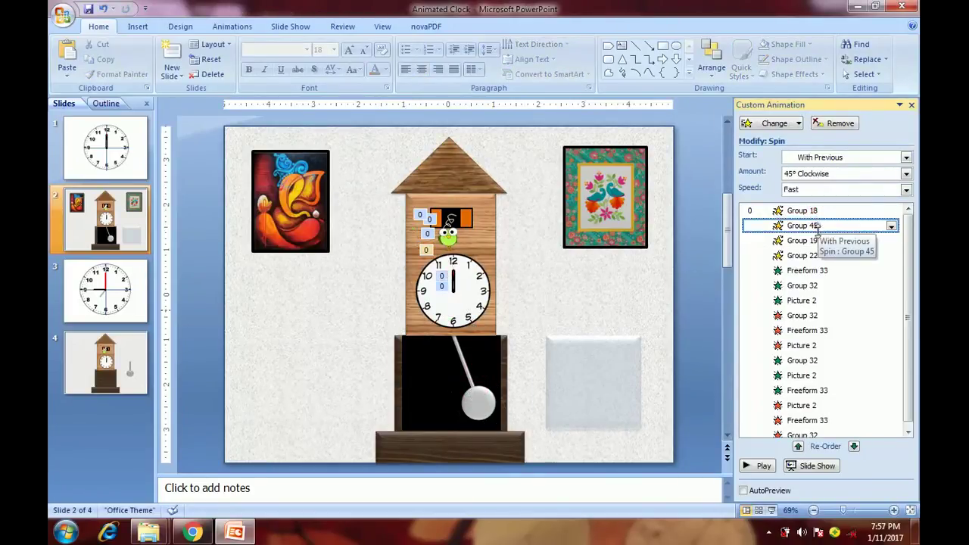
{"action": "left_click", "coordinate": [482, 406]}
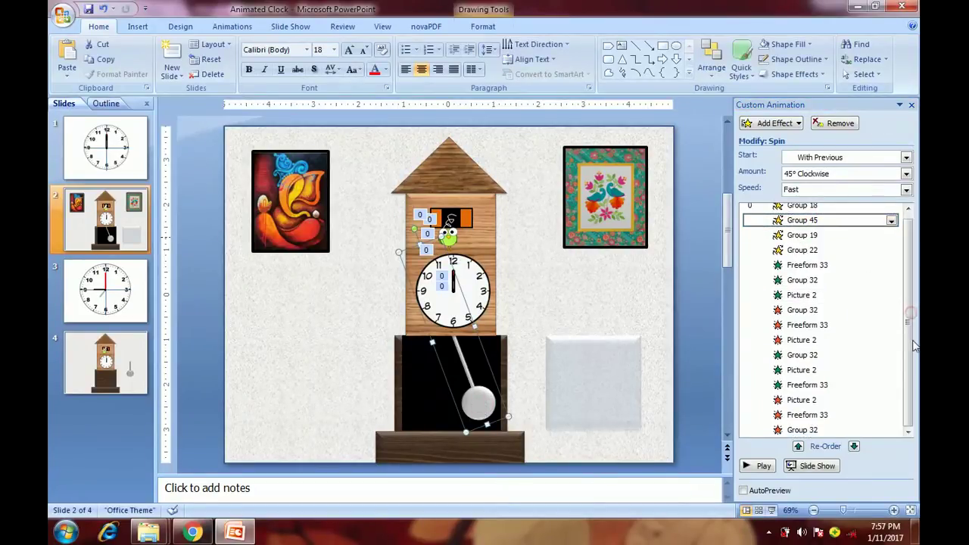
Step: On slide 4, delete the pendulum's After Previous counterclockwise Spin effect
{"action": "left_click", "coordinate": [106, 360]}
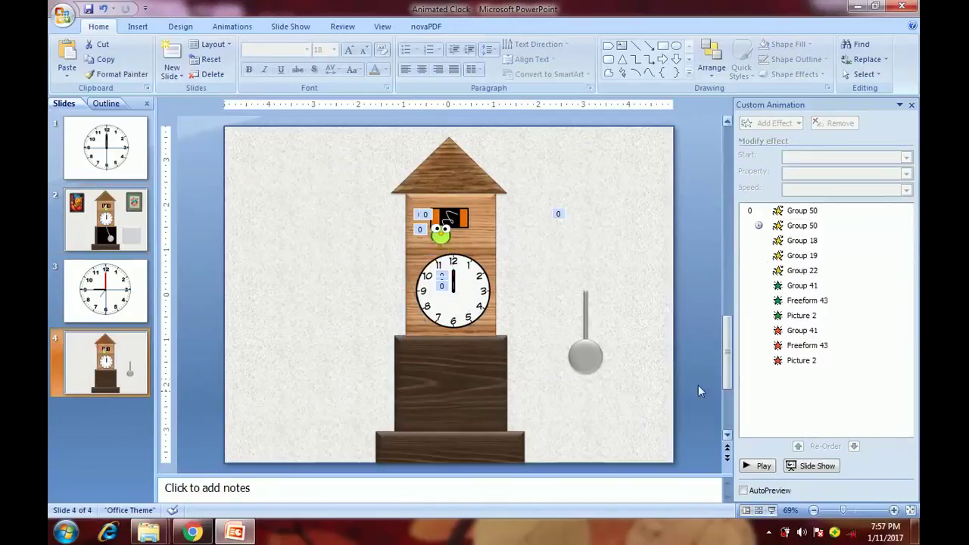
{"action": "left_click", "coordinate": [585, 362]}
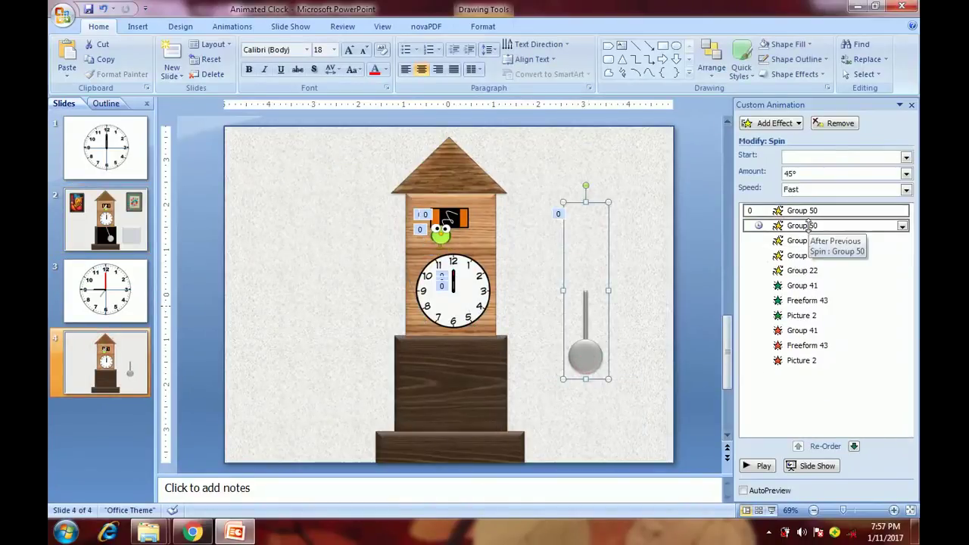
{"action": "left_click_drag", "start_coordinate": [748, 251], "coordinate": [757, 243]}
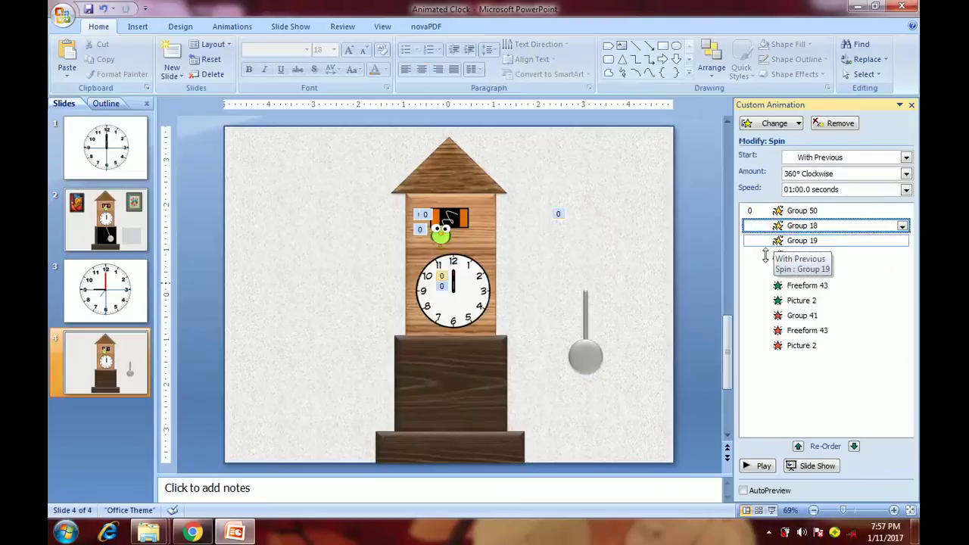
Step: Turn on Auto-reverse for the pendulum's 45° clockwise Spin and preview the slide's animations
{"action": "double_click", "coordinate": [802, 211]}
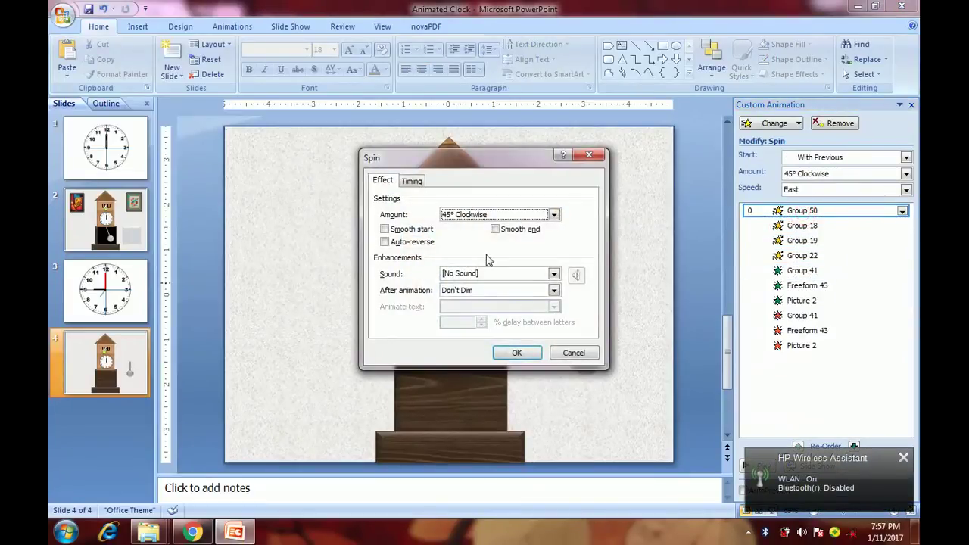
{"action": "left_click", "coordinate": [385, 242]}
{"action": "left_click", "coordinate": [517, 353]}
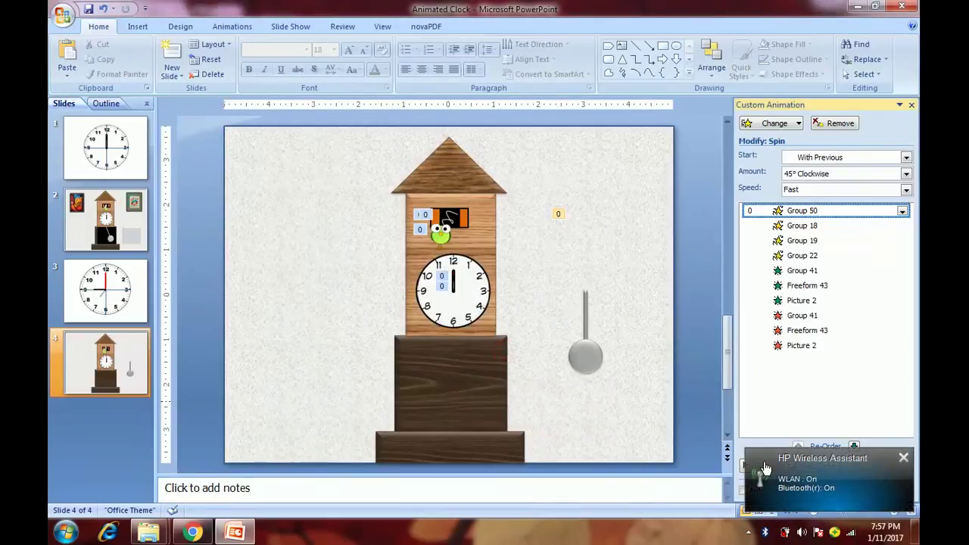
{"action": "left_click", "coordinate": [903, 460]}
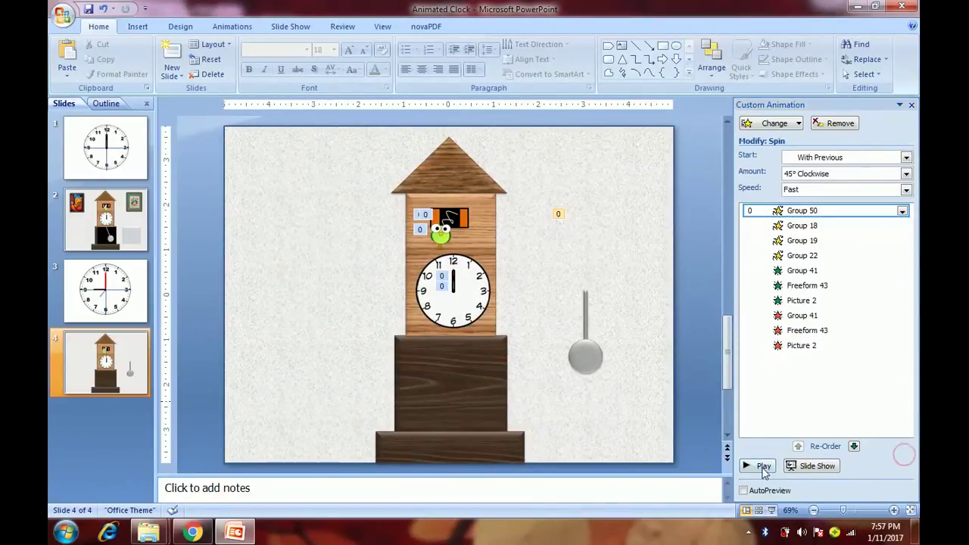
{"action": "left_click", "coordinate": [762, 466]}
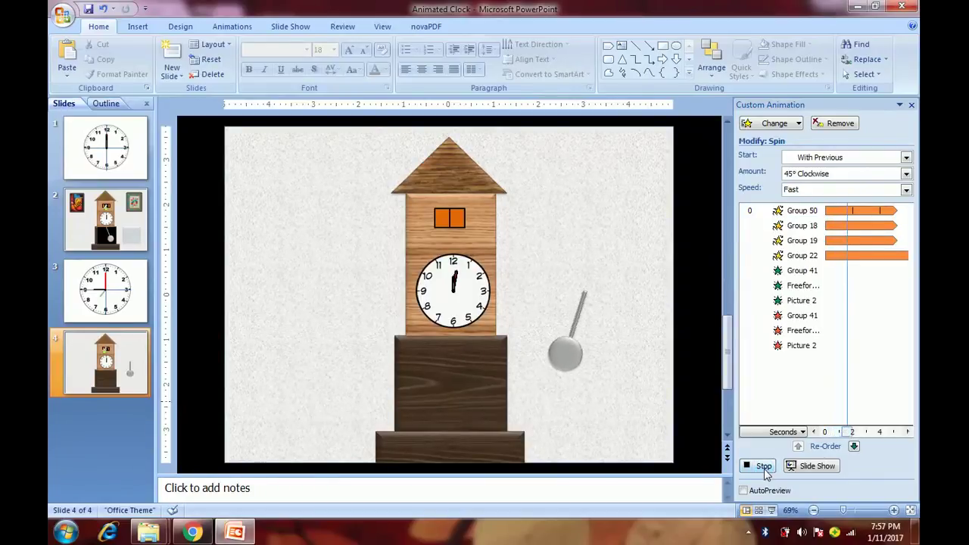
{"action": "left_click", "coordinate": [763, 466]}
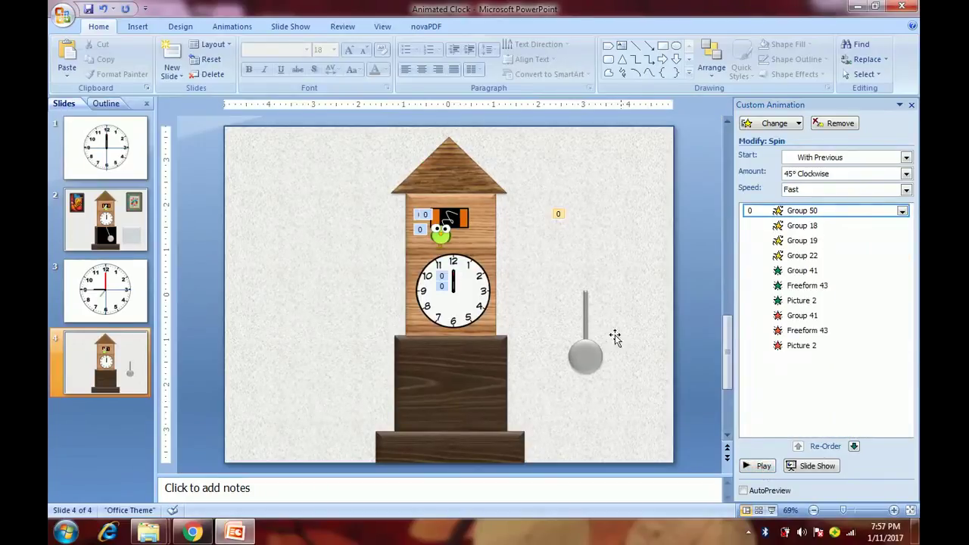
Step: Move the pendulum onto the clock's dark lower case, centred under the dial with its rod at the case's upper edge, and preview it
{"action": "mouse_move", "coordinate": [585, 337]}
{"action": "left_mouse_down"}
{"action": "mouse_move", "coordinate": [540, 348]}
{"action": "mouse_move", "coordinate": [449, 306]}
{"action": "mouse_move", "coordinate": [449, 367]}
{"action": "left_mouse_up"}
{"action": "key", "text": "Right"}
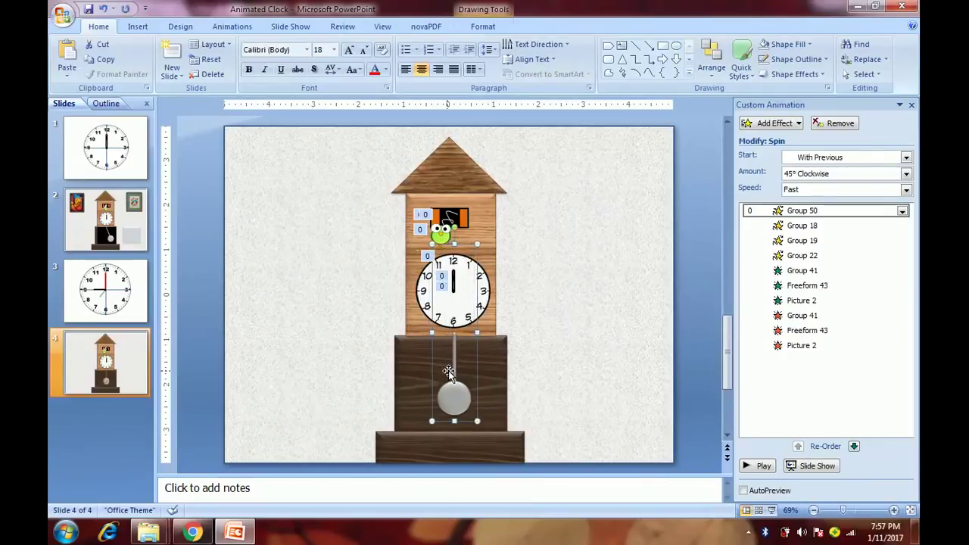
{"action": "key", "text": "Down"}
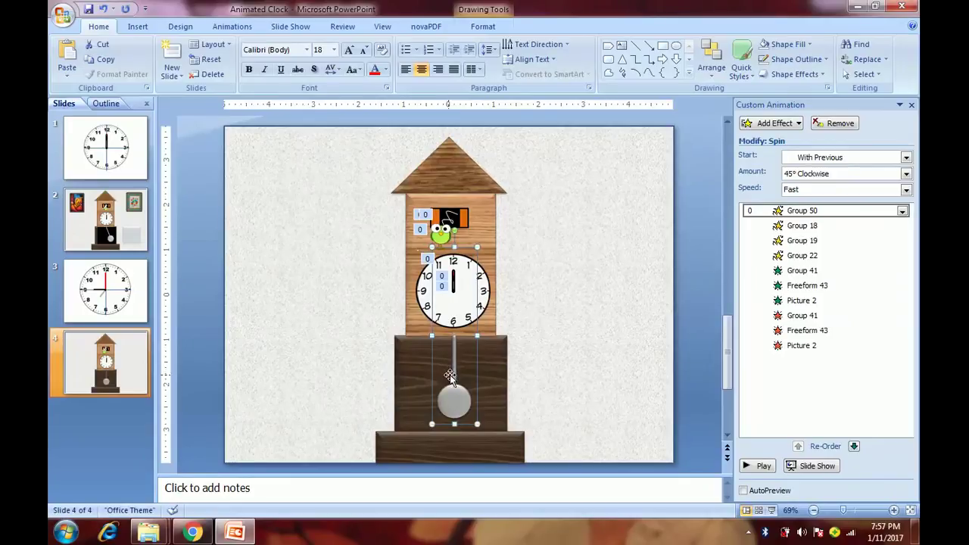
{"action": "key", "text": "ctrl+Left"}
{"action": "left_click", "coordinate": [554, 379]}
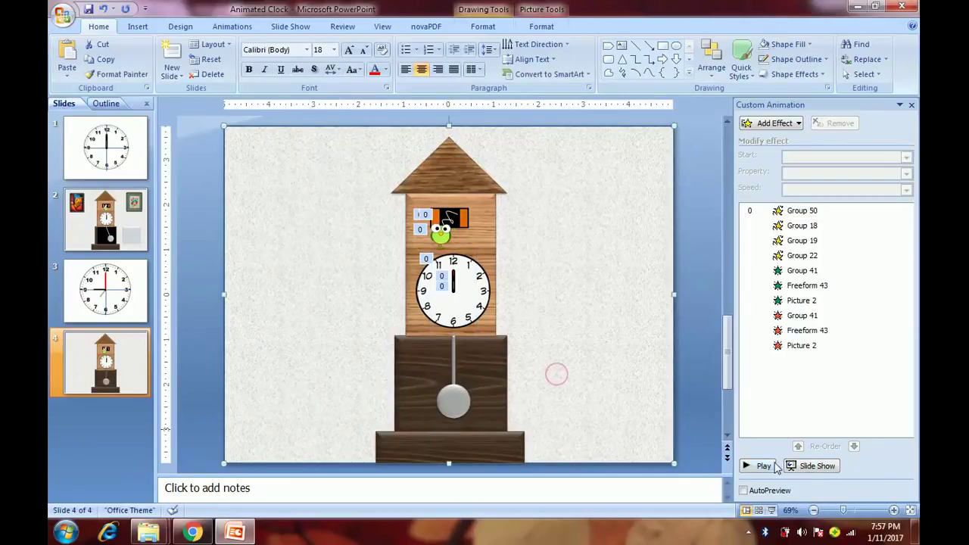
{"action": "left_click", "coordinate": [761, 466]}
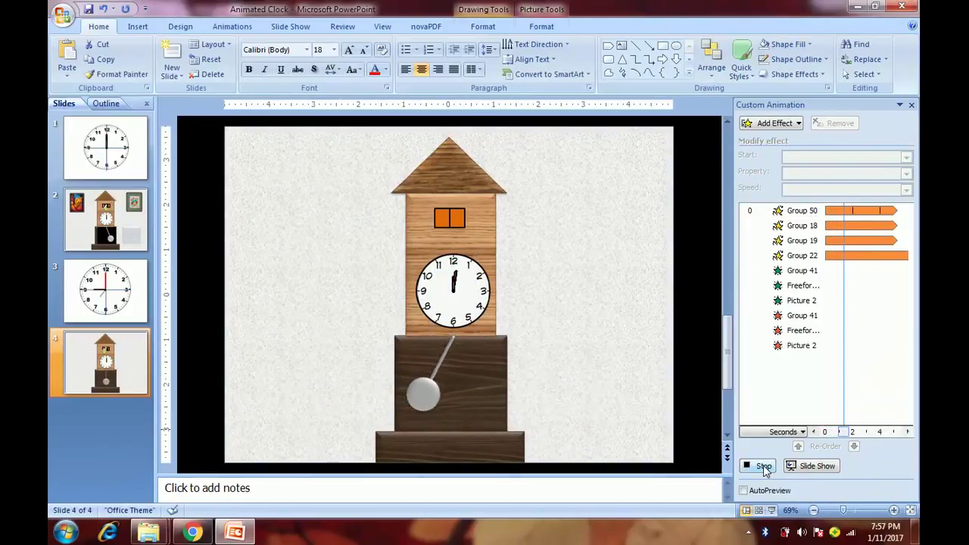
{"action": "left_click", "coordinate": [763, 467]}
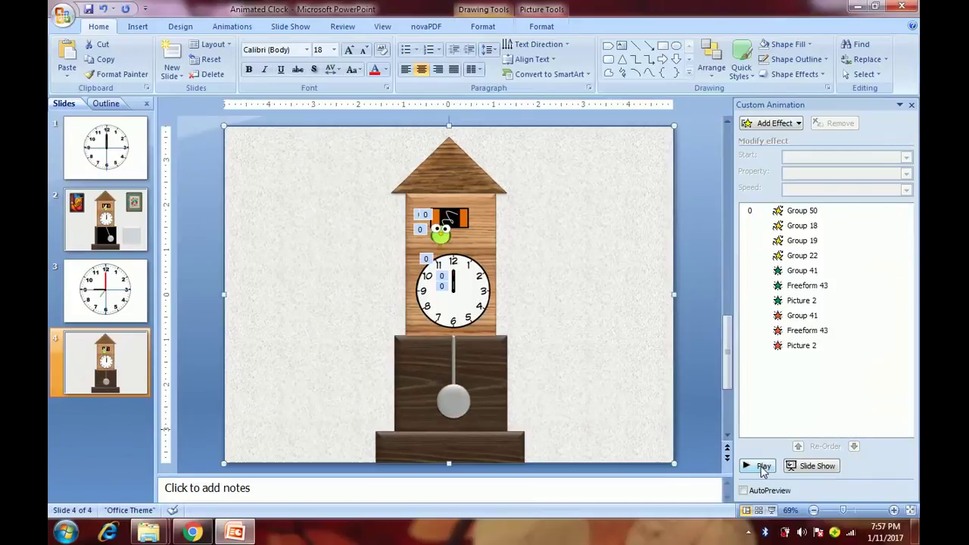
Step: Set the pendulum group's rotation to -25° in its size and position settings
{"action": "left_click", "coordinate": [453, 393]}
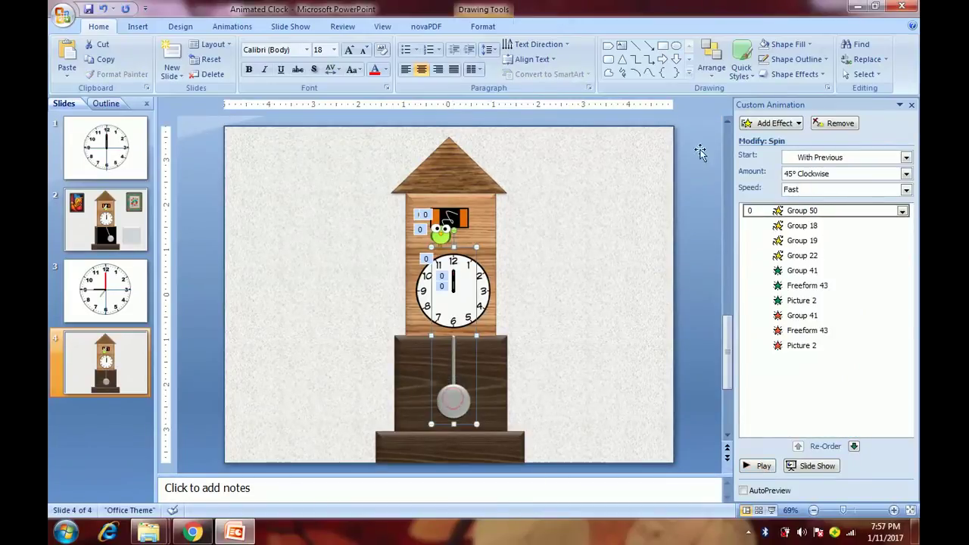
{"action": "double_click", "coordinate": [467, 400]}
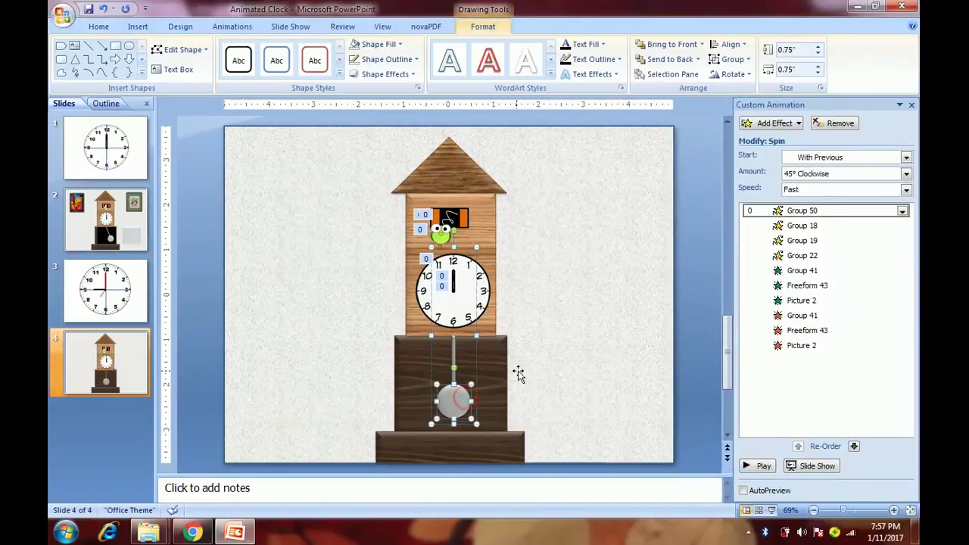
{"action": "left_click", "coordinate": [517, 374]}
{"action": "left_click", "coordinate": [455, 388]}
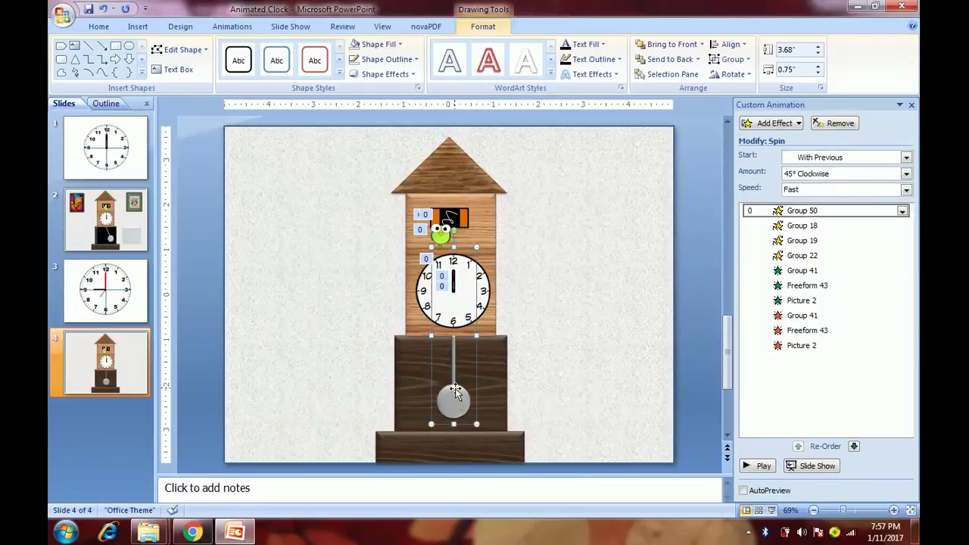
{"action": "left_click", "coordinate": [731, 74]}
{"action": "left_click", "coordinate": [766, 158]}
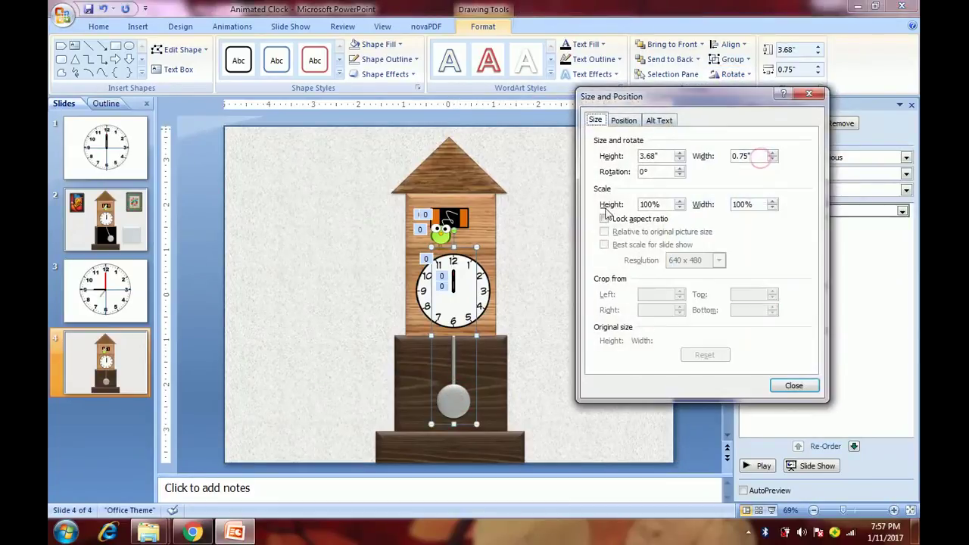
{"action": "left_click", "coordinate": [681, 175]}
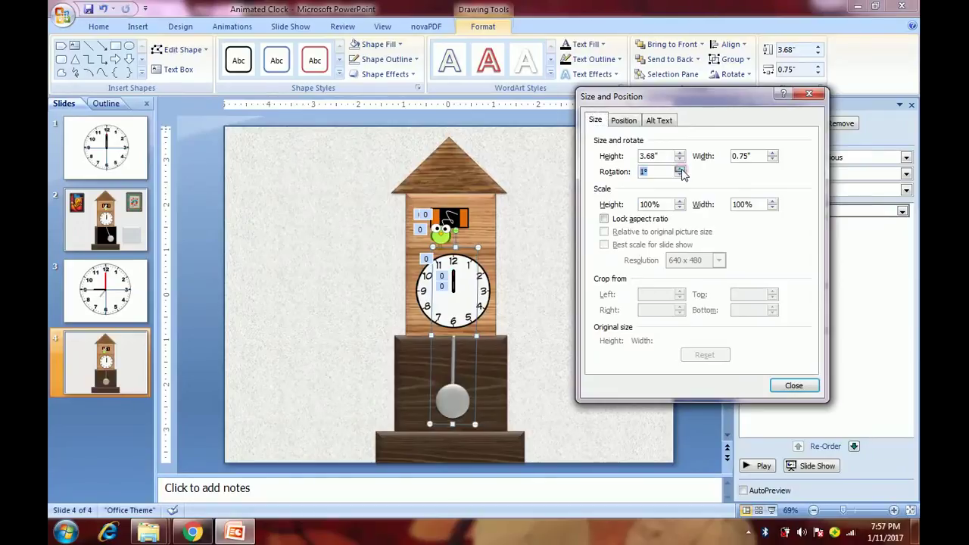
{"action": "left_click", "coordinate": [681, 175]}
{"action": "left_click", "coordinate": [681, 175]}
{"action": "left_click", "coordinate": [681, 175]}
{"action": "left_click", "coordinate": [680, 174]}
{"action": "left_click", "coordinate": [681, 174]}
{"action": "left_click", "coordinate": [680, 175]}
{"action": "left_click", "coordinate": [680, 175]}
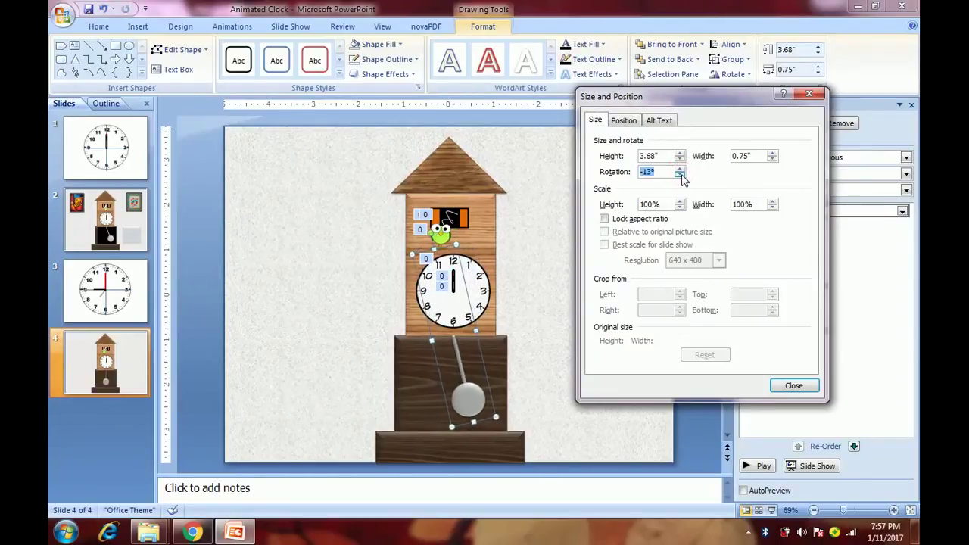
{"action": "left_click", "coordinate": [680, 175]}
{"action": "left_click", "coordinate": [680, 175]}
{"action": "left_click", "coordinate": [680, 175]}
{"action": "left_click", "coordinate": [679, 175]}
{"action": "left_click", "coordinate": [680, 175]}
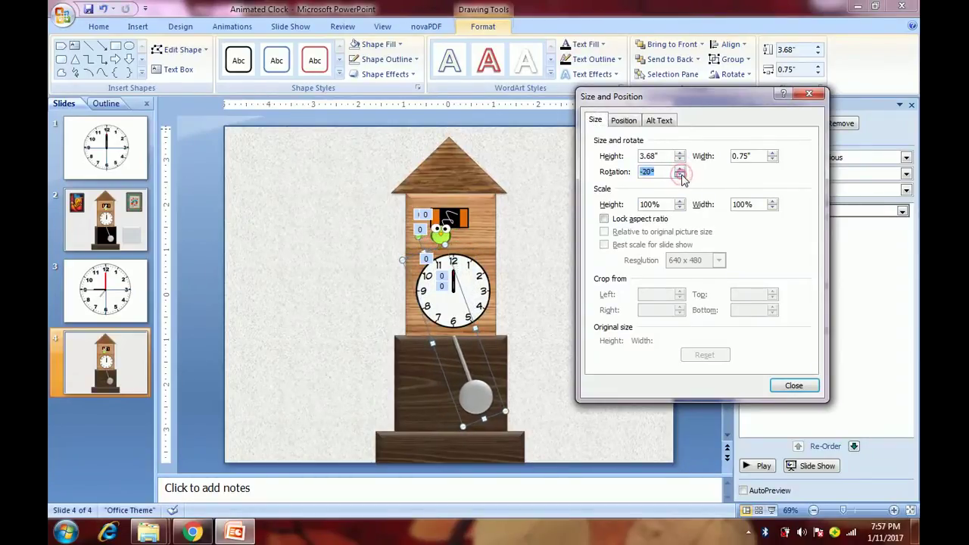
{"action": "left_click", "coordinate": [680, 175]}
{"action": "left_click", "coordinate": [680, 175]}
{"action": "left_click", "coordinate": [680, 175]}
{"action": "left_click", "coordinate": [680, 175]}
{"action": "left_click", "coordinate": [680, 175]}
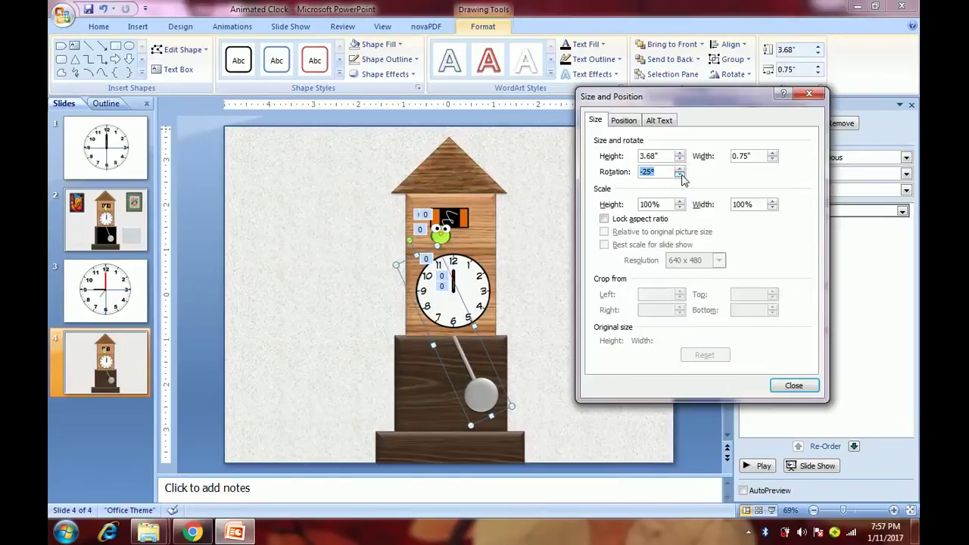
{"action": "left_click", "coordinate": [792, 384]}
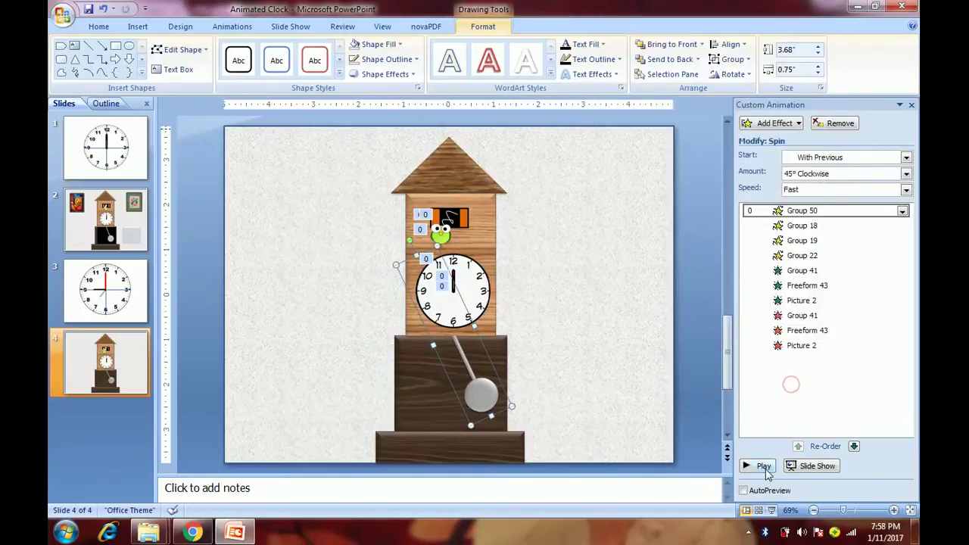
Step: Preview the tilted pendulum's swing and run the slide show from slide 4
{"action": "left_click", "coordinate": [762, 466]}
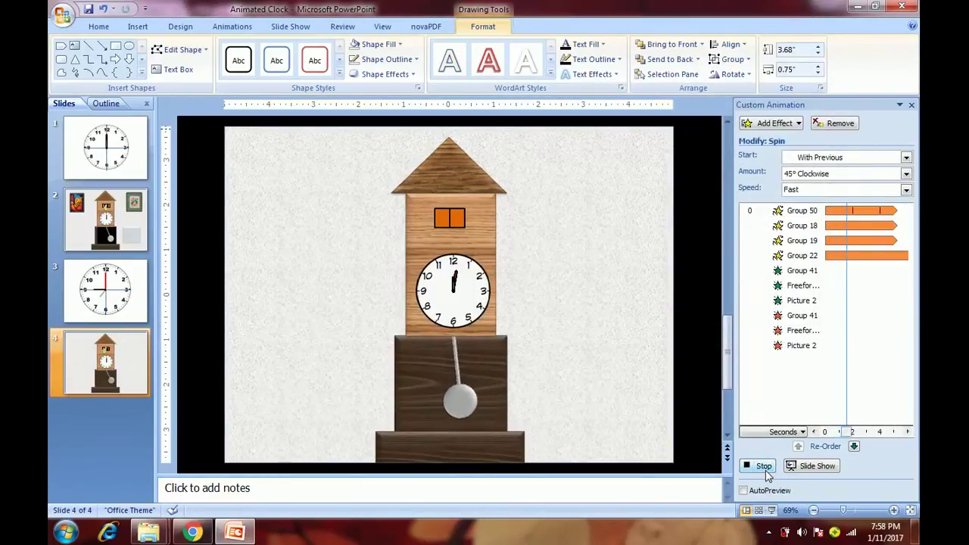
{"action": "left_click", "coordinate": [640, 401]}
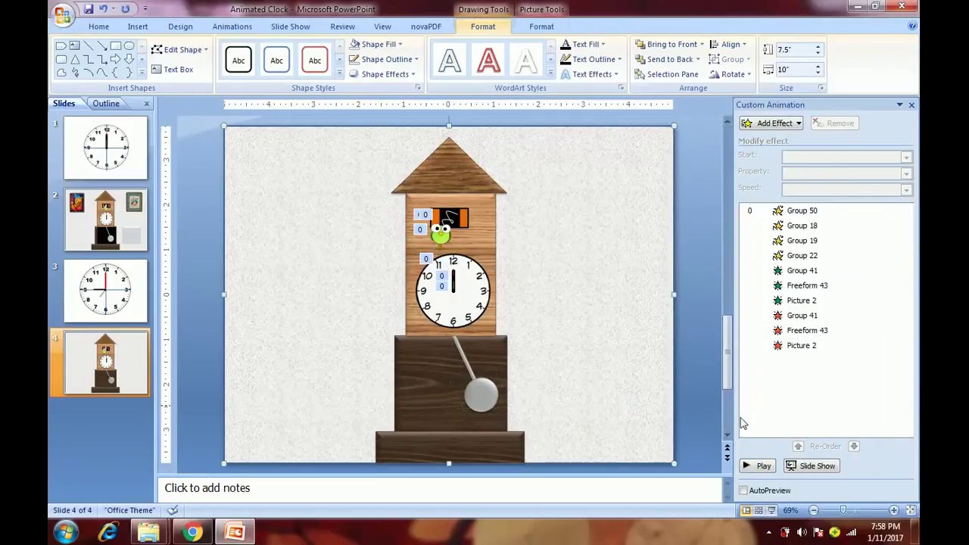
{"action": "left_click", "coordinate": [772, 510]}
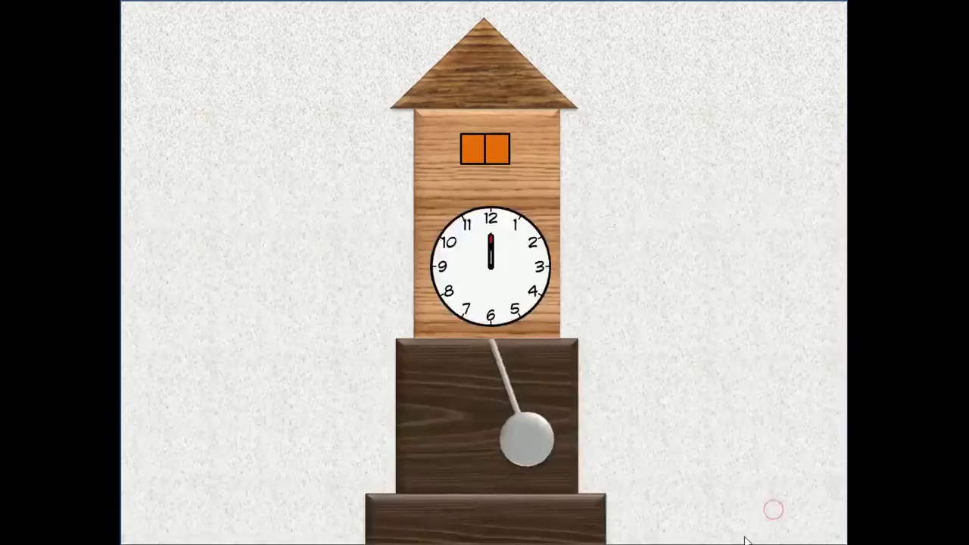